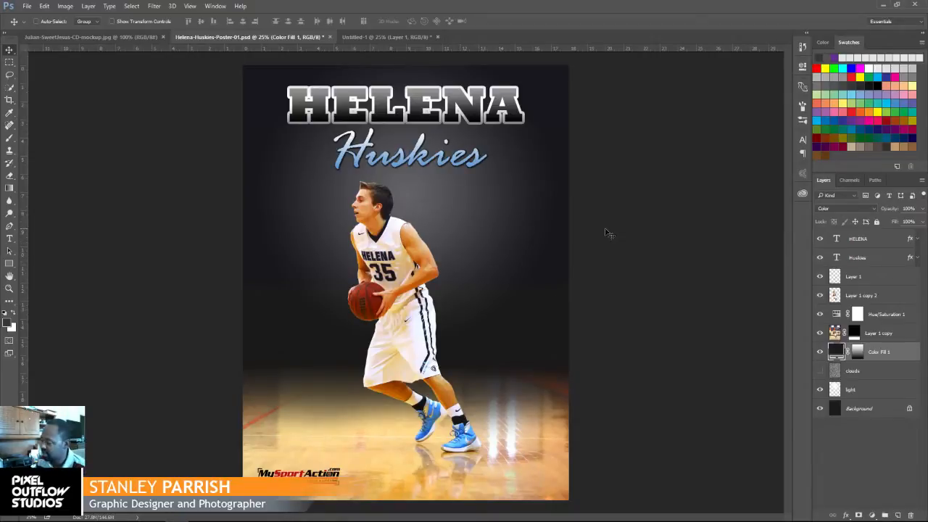
Show the clouds layer in Helena-Huskies-Poster-01.psd and switch to the Untitled-1 document with the original player photo
left_click(818, 372)
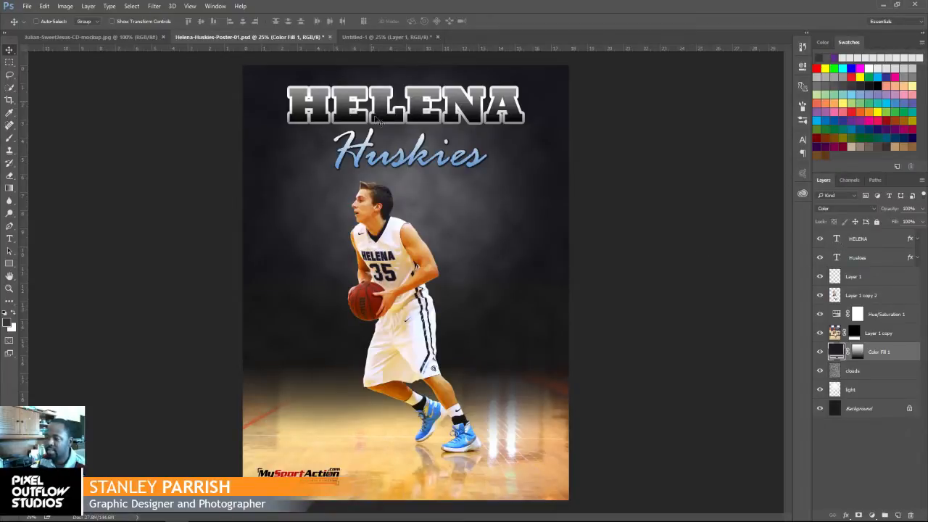
left_click(373, 34)
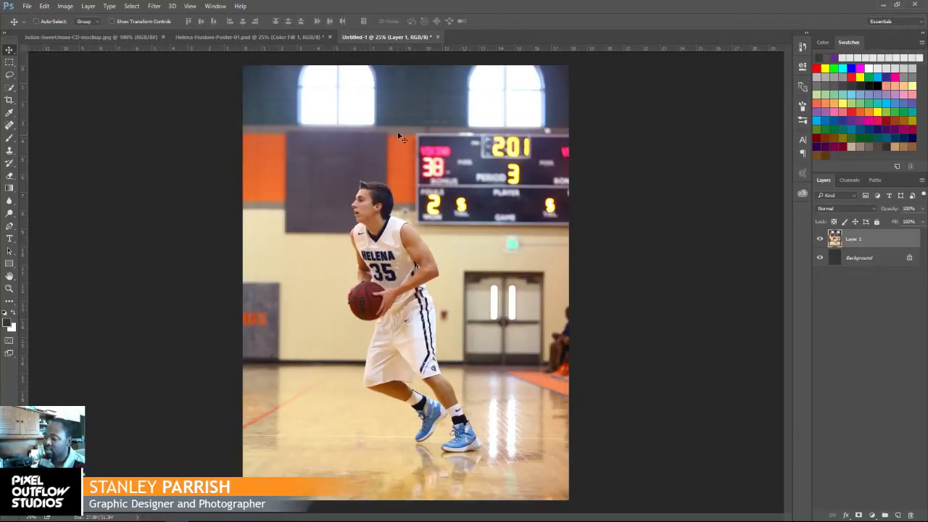
left_click(316, 36)
left_click(389, 36)
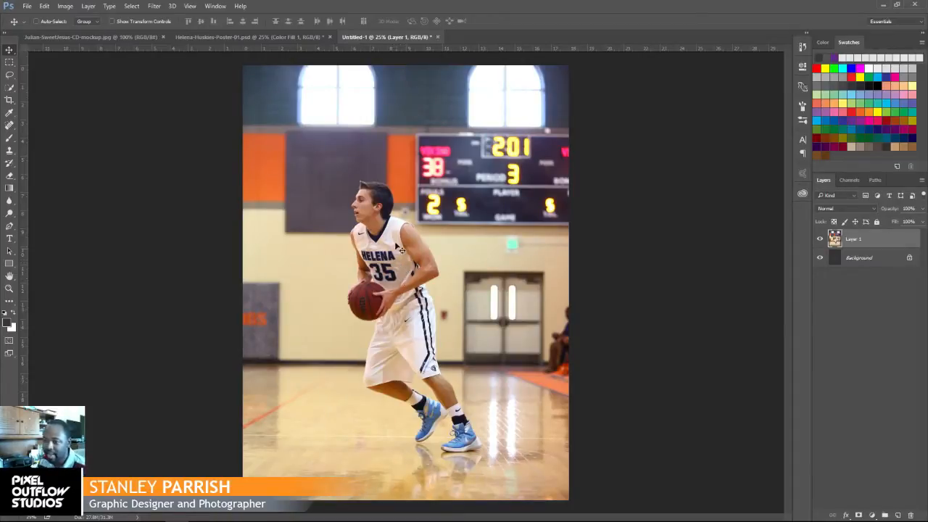
Set up the Quick Selection tool with a lower brush spacing and the add-to-selection mode
left_click(9, 88)
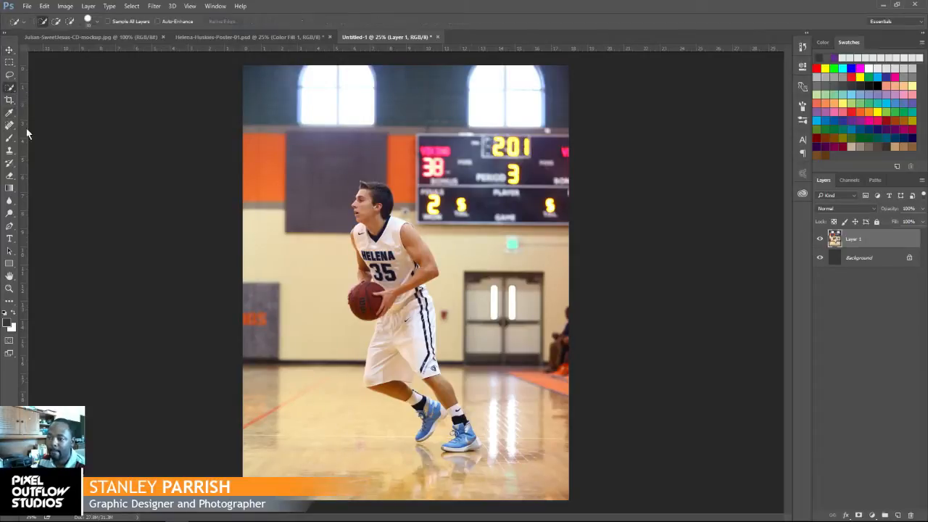
left_click(95, 21)
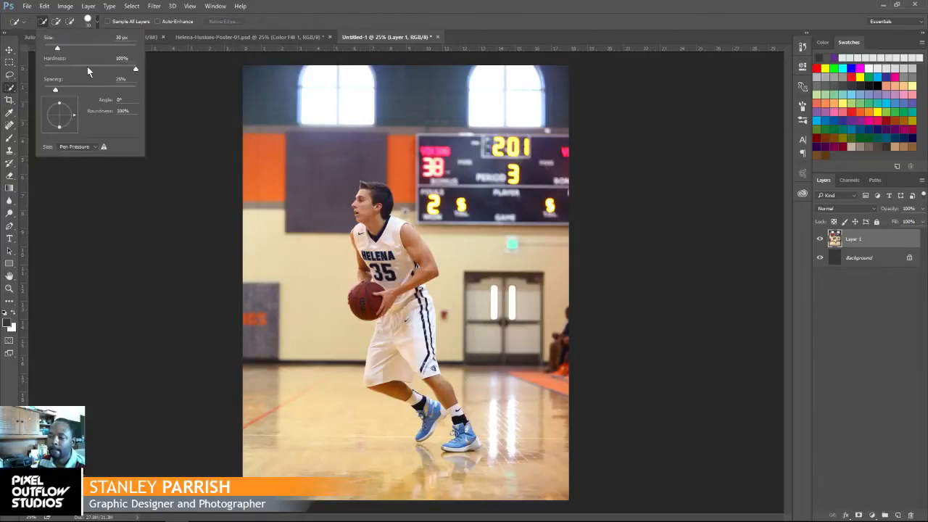
left_click_drag(55, 89, 34, 87)
left_click(318, 7)
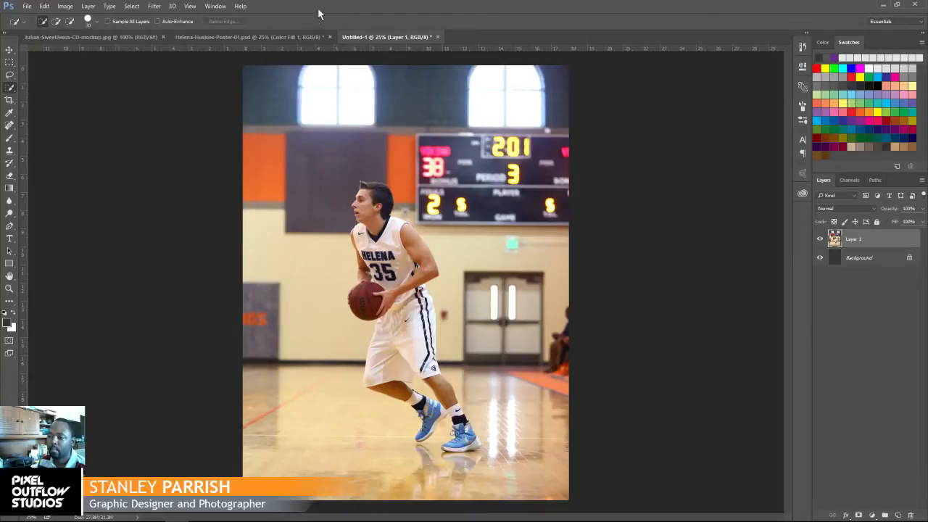
left_click(57, 22)
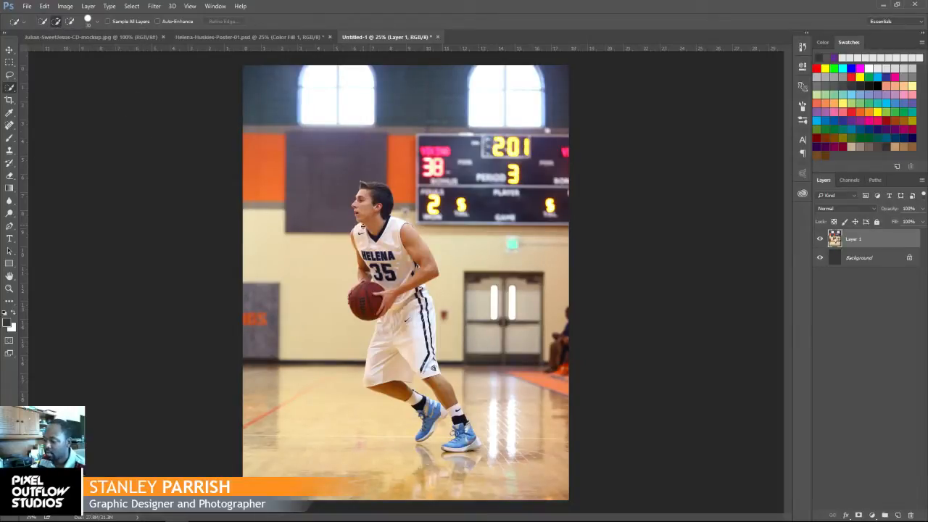
Select the player's head, jersey, arms and the basketball with the Quick Selection tool
key("ctrl+plus")
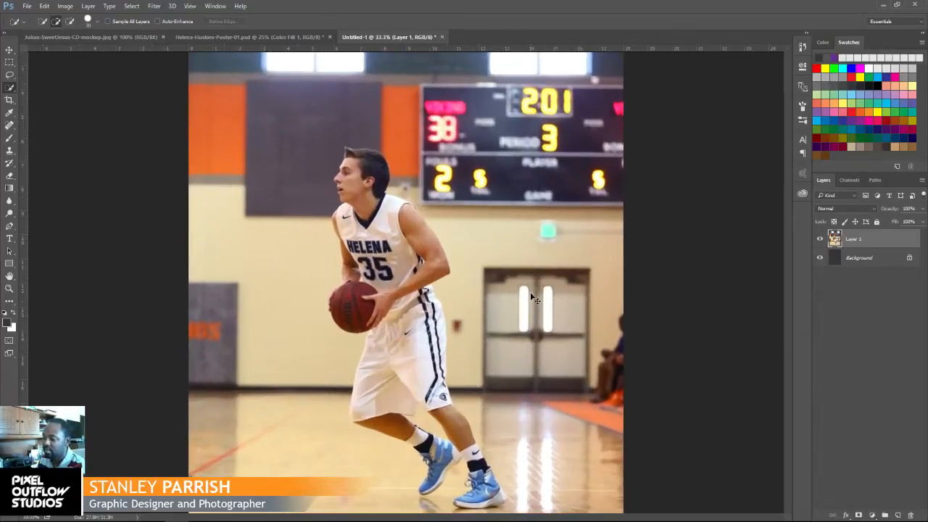
left_click_drag(506, 268, 524, 246)
key("ctrl+plus")
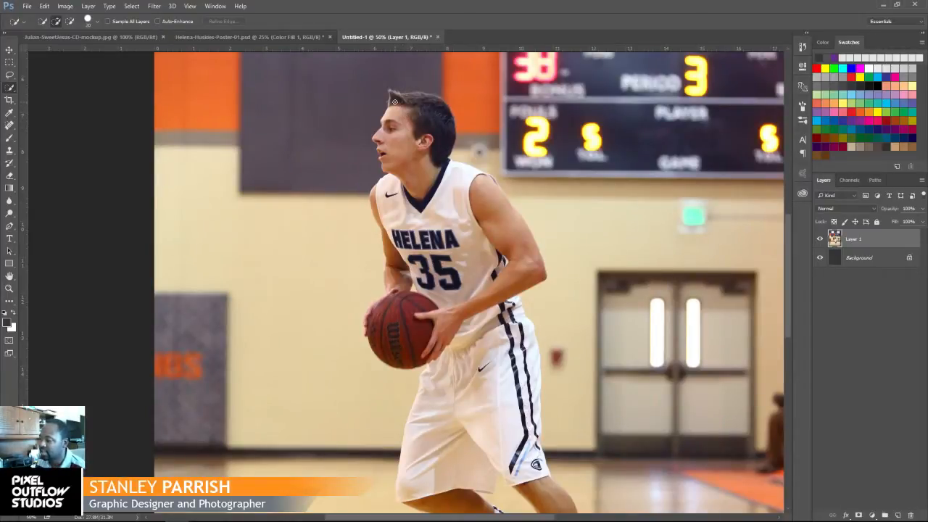
mouse_move(395, 101)
left_mouse_down()
mouse_move(428, 115)
mouse_move(416, 135)
left_mouse_up()
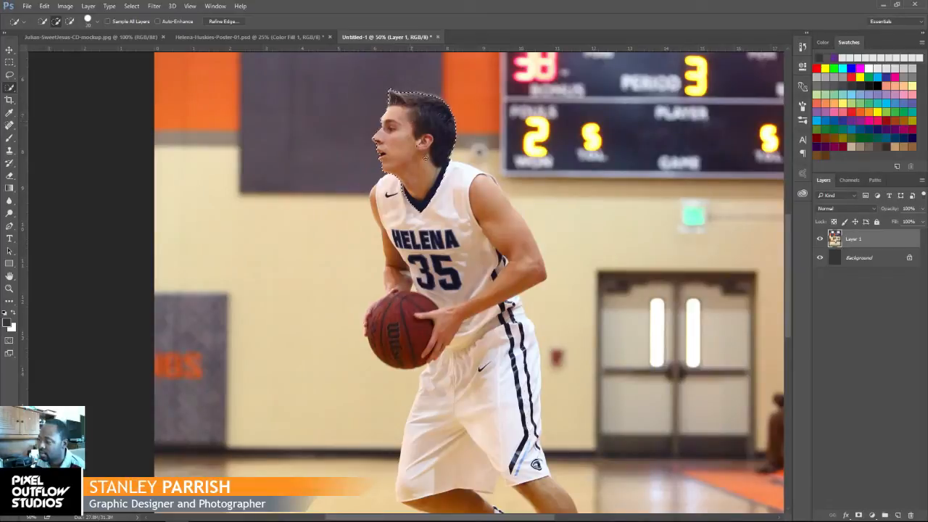
left_click(490, 214)
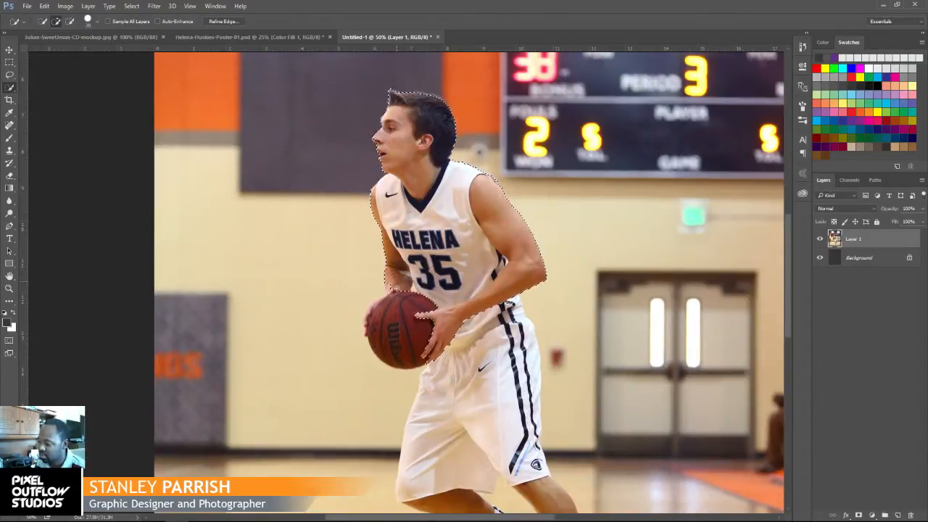
left_click(397, 290)
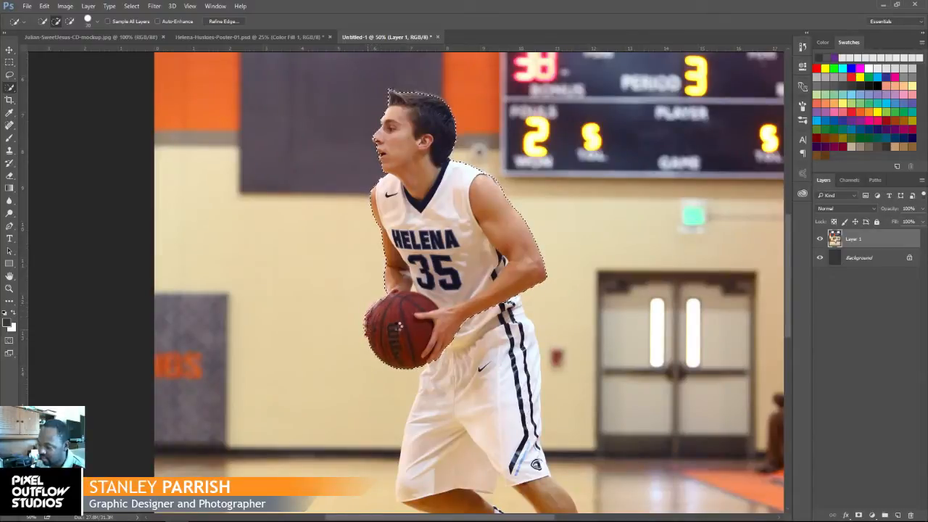
Extend the selection over the player's shorts, legs, socks and both shoes
mouse_move(480, 313)
left_mouse_down()
mouse_move(489, 335)
mouse_move(495, 346)
mouse_move(480, 326)
mouse_move(474, 336)
mouse_move(500, 356)
mouse_move(473, 353)
mouse_move(451, 391)
left_mouse_up()
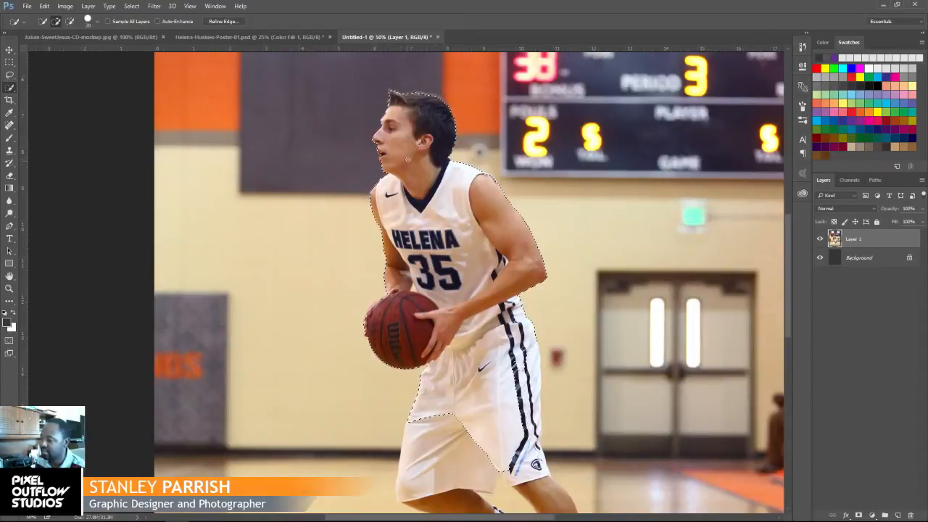
scroll(464, 217, "down", 5)
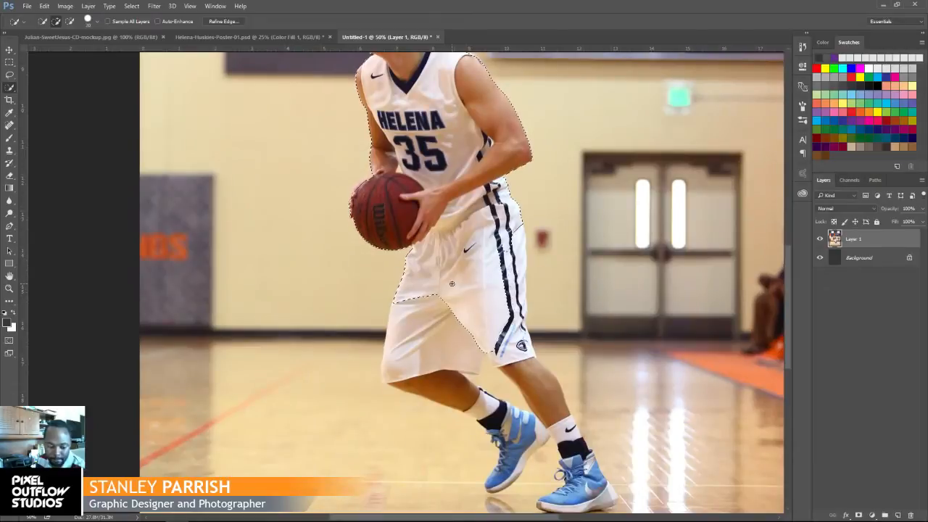
left_click_drag(451, 285, 448, 368)
mouse_move(481, 306)
left_mouse_down()
mouse_move(476, 258)
mouse_move(429, 297)
left_mouse_up()
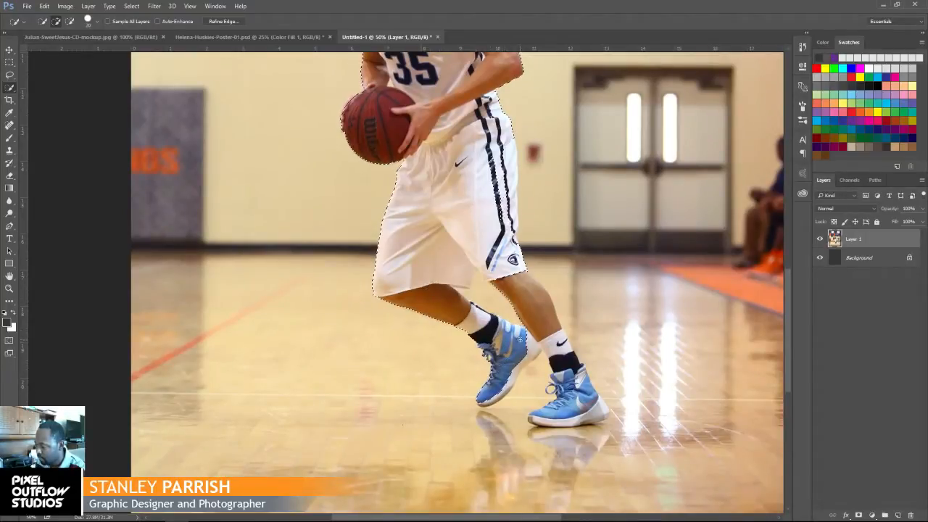
mouse_move(519, 339)
left_mouse_down()
mouse_move(532, 348)
mouse_move(511, 372)
mouse_move(552, 347)
left_mouse_up()
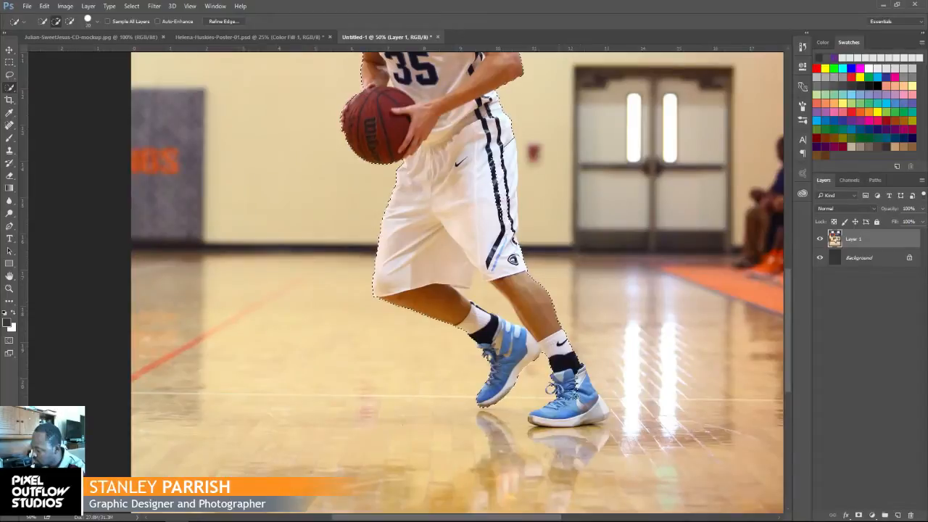
mouse_move(584, 397)
left_mouse_down()
mouse_move(595, 410)
mouse_move(580, 425)
mouse_move(602, 406)
mouse_move(573, 421)
mouse_move(534, 422)
left_mouse_up()
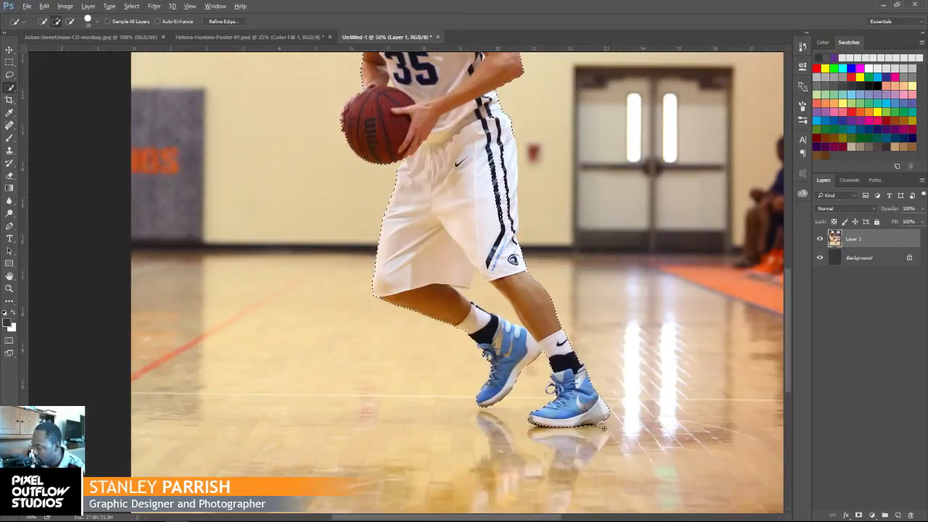
key("alt")
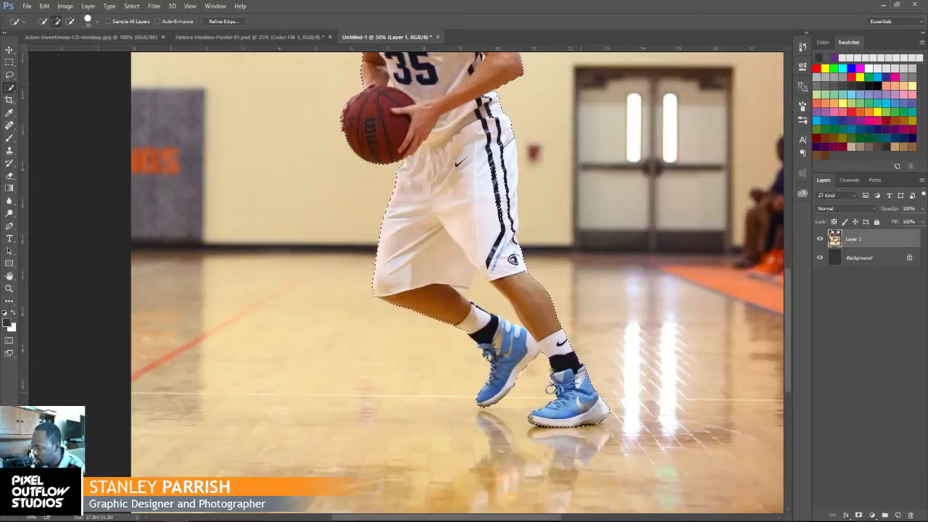
Examine the selection outline around the whole player for wrongly included or missed areas
scroll(540, 358, "up", 5)
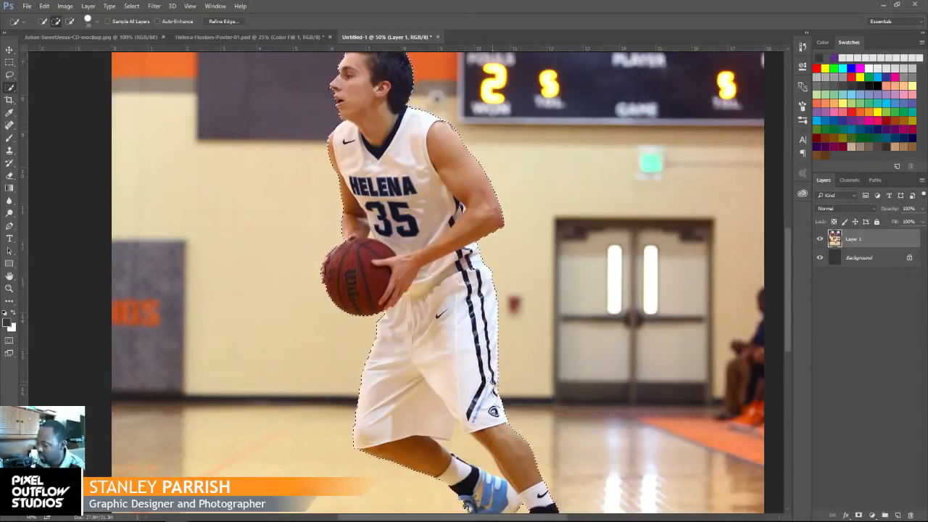
scroll(596, 397, "down", 3)
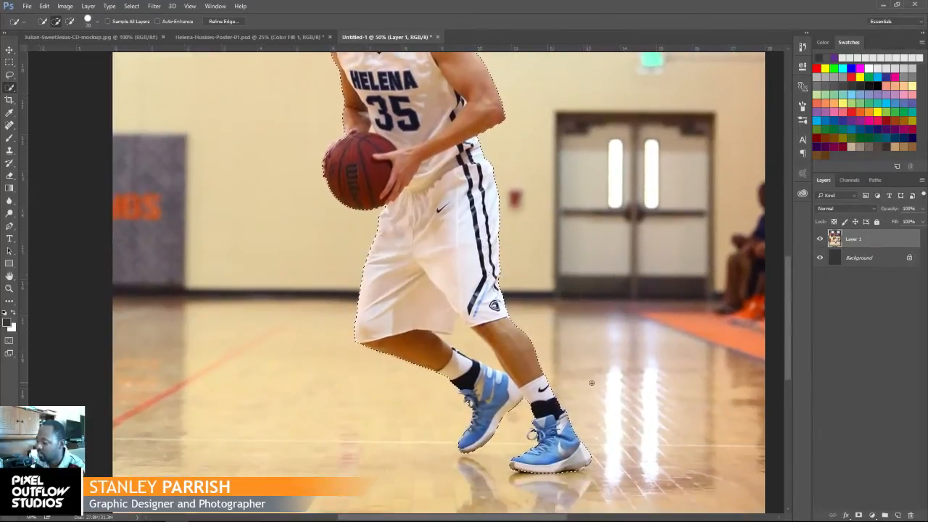
left_click_drag(565, 345, 566, 322)
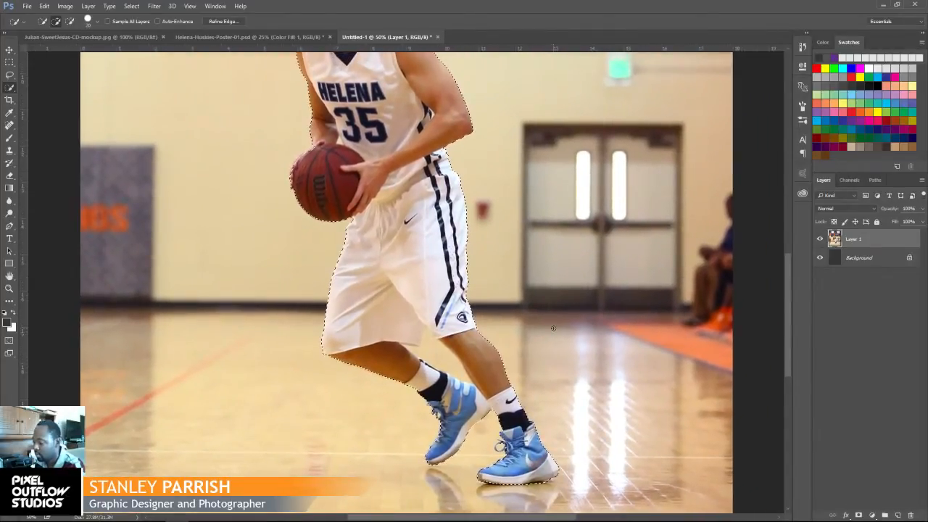
key("ctrl+minus")
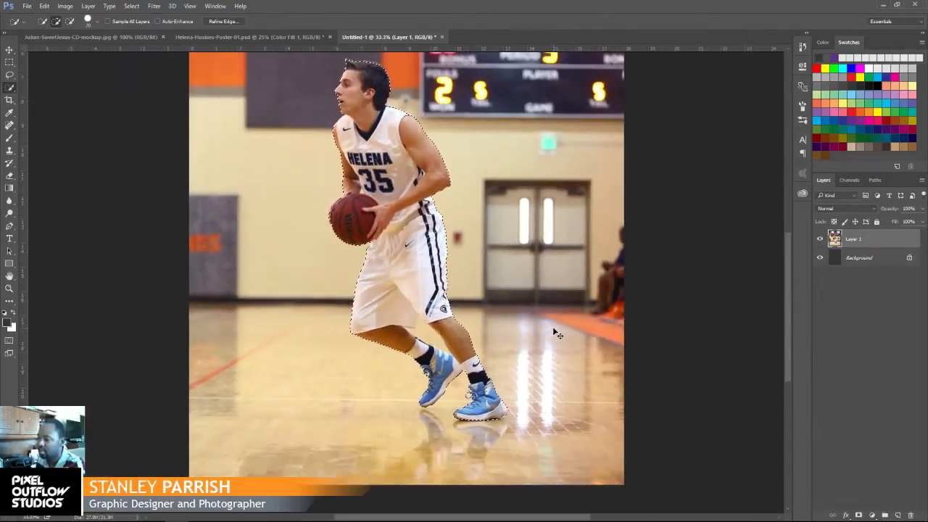
key("ctrl+minus")
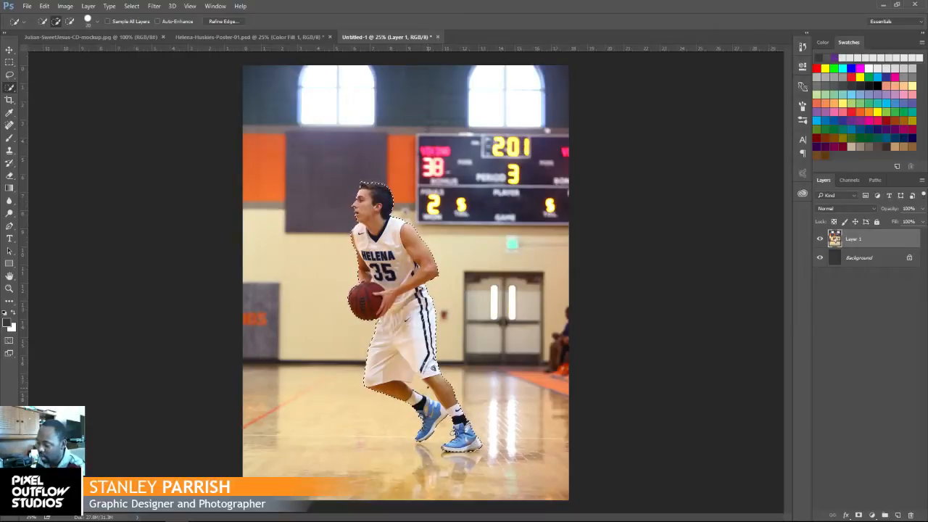
key("ctrl+plus")
key("ctrl+plus")
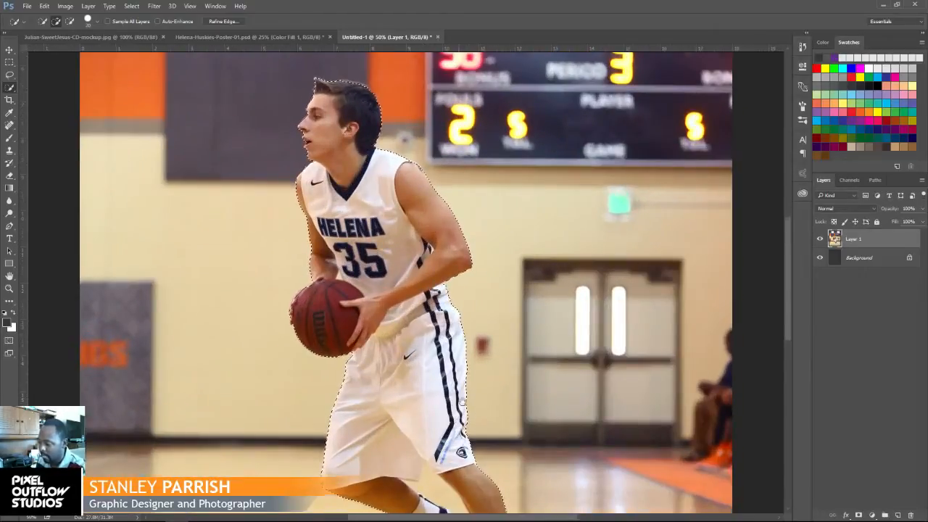
Subtract the floor area between the player's legs, below the shorts, from the selection
scroll(440, 315, "down", 3)
key("ctrl+plus")
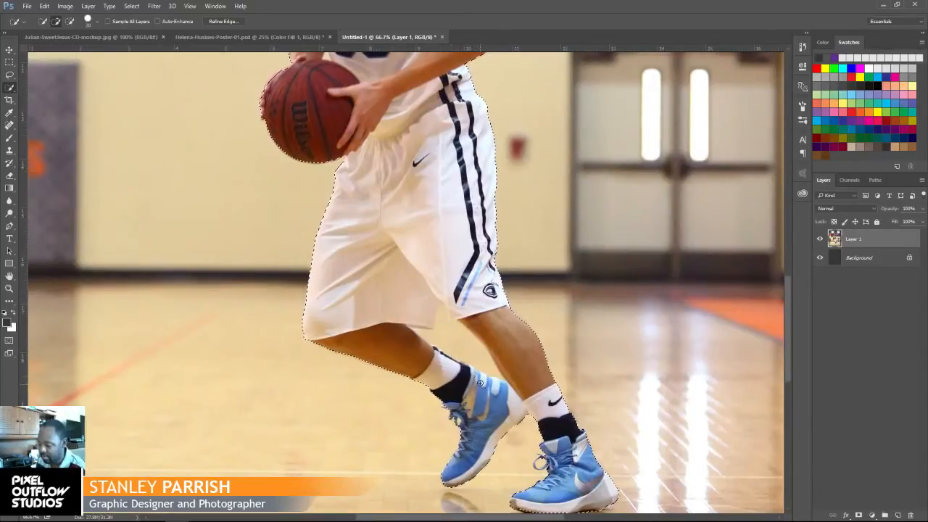
key("alt")
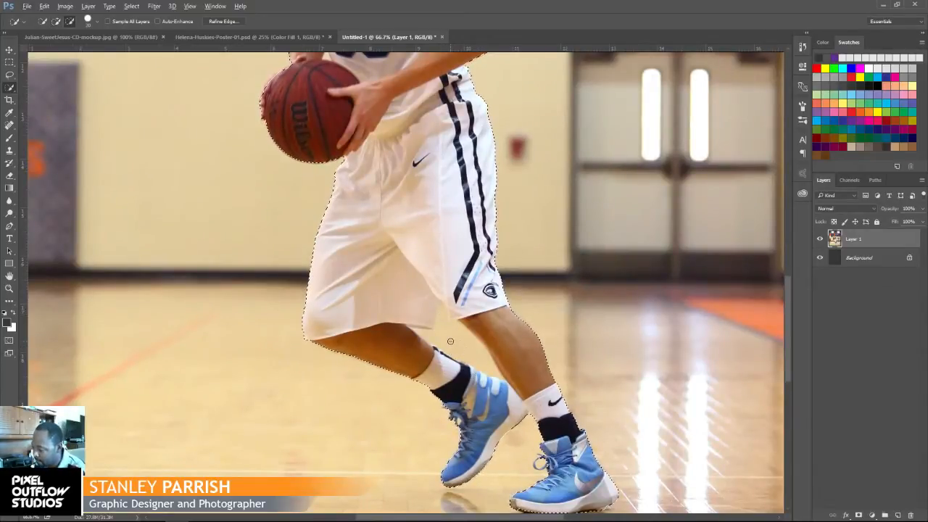
key("ctrl+plus")
left_click_drag(513, 364, 441, 263)
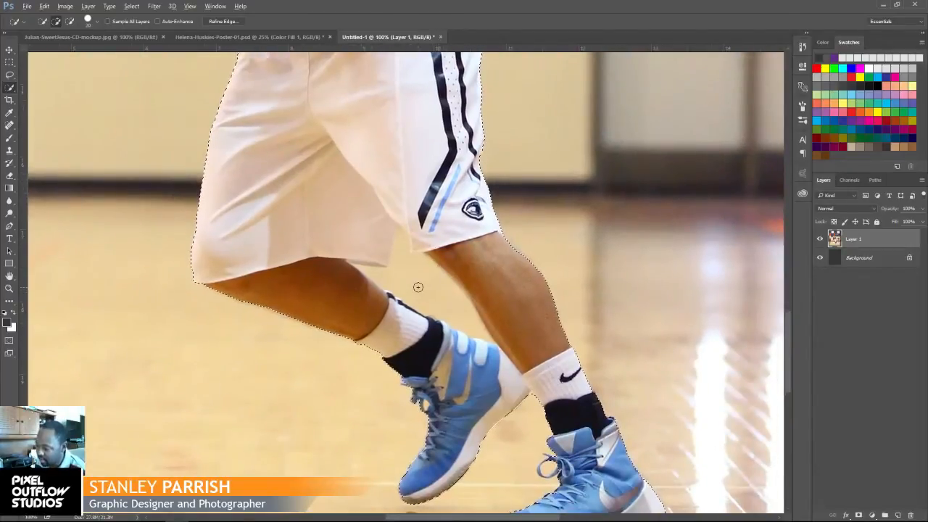
key("alt")
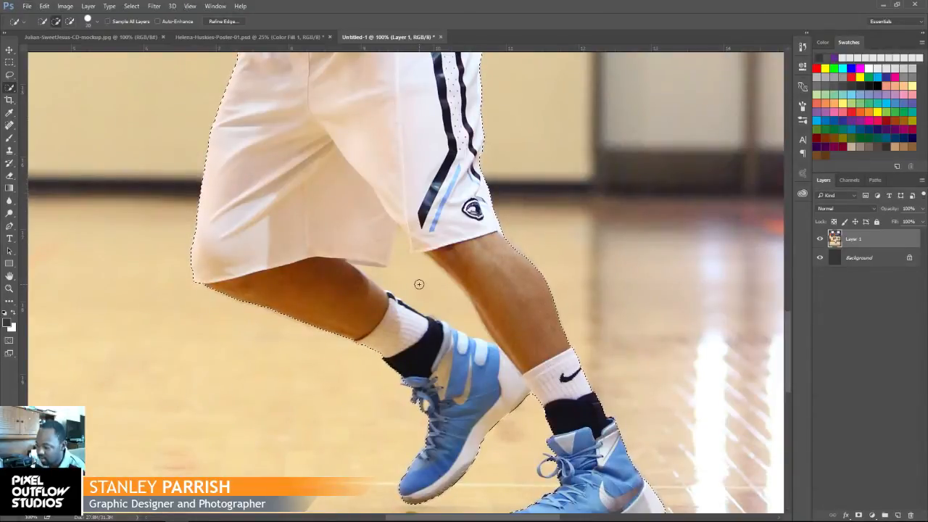
key("alt")
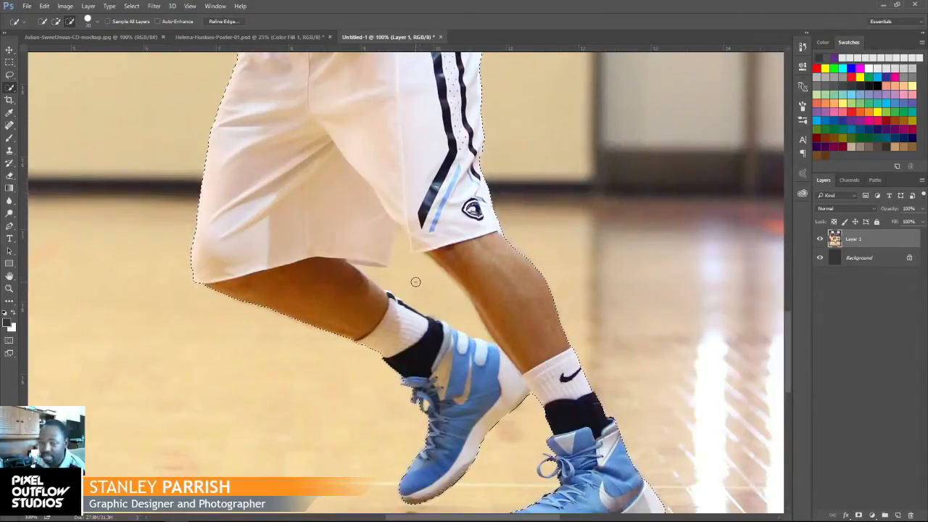
key("alt")
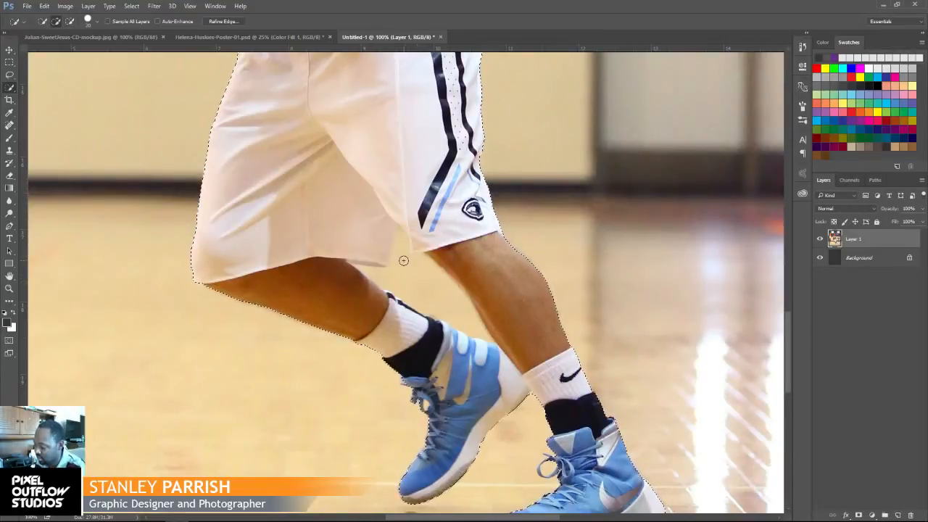
key("alt")
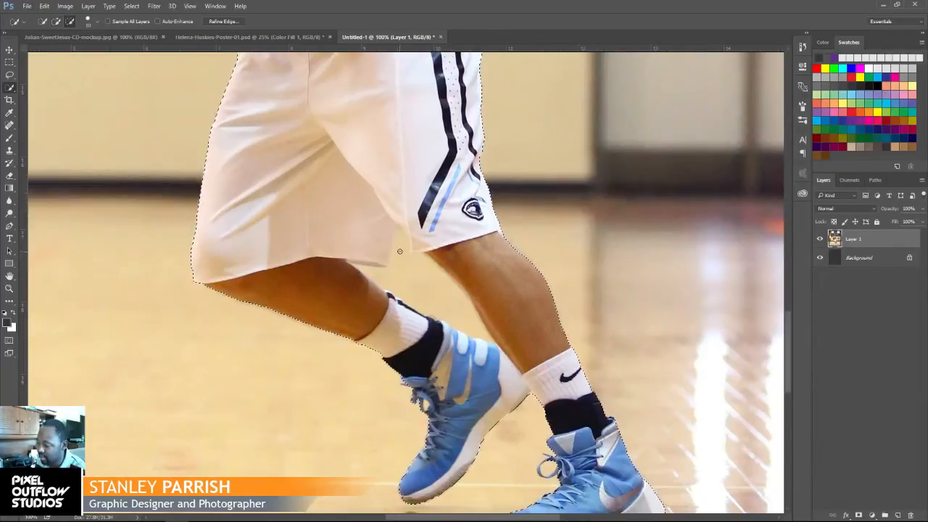
left_click_drag(398, 252, 404, 266)
left_click_drag(401, 247, 384, 276)
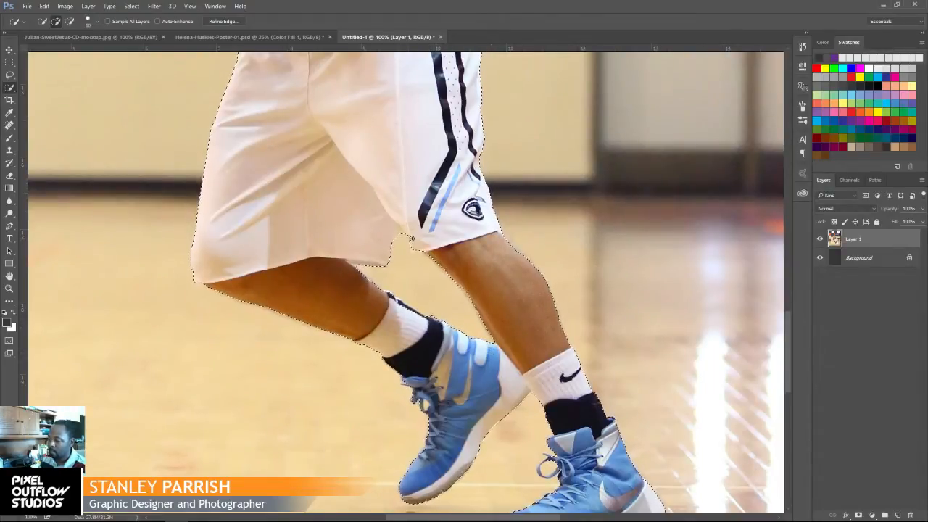
key("alt")
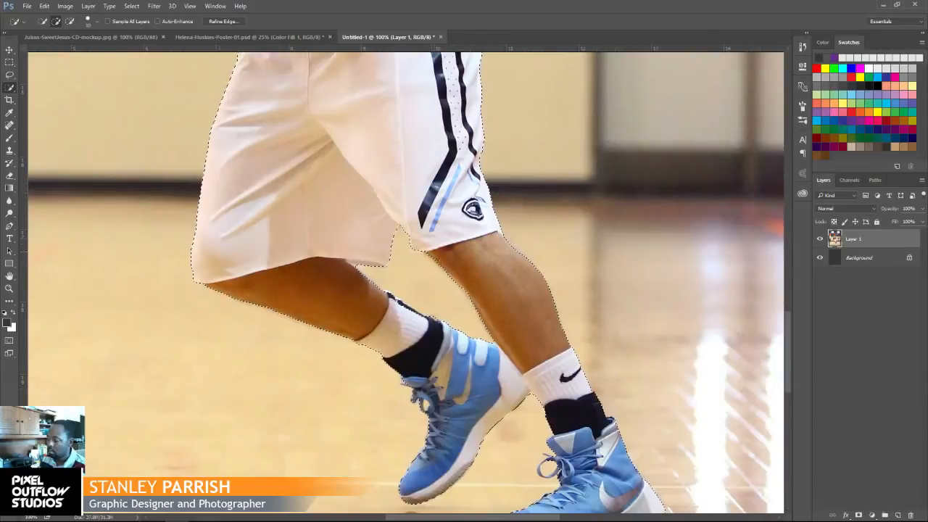
left_click_drag(462, 288, 448, 204)
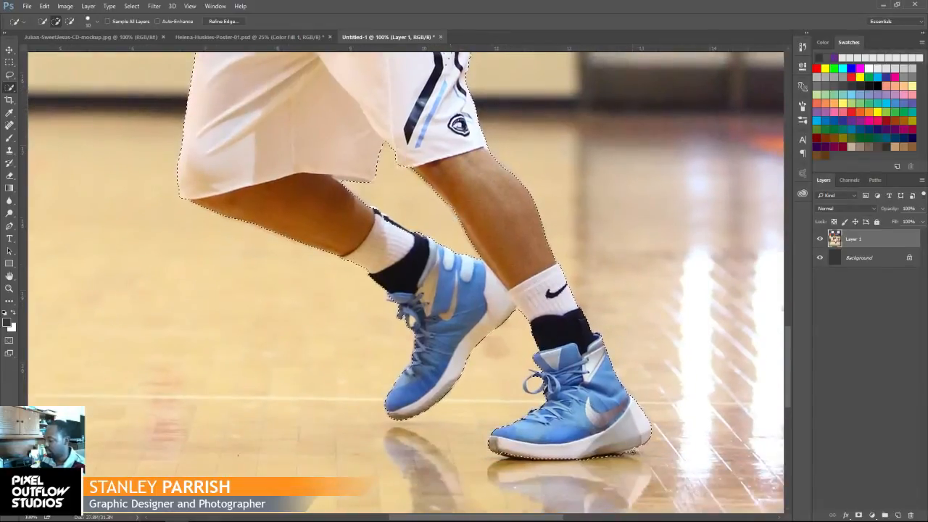
key("ctrl+minus")
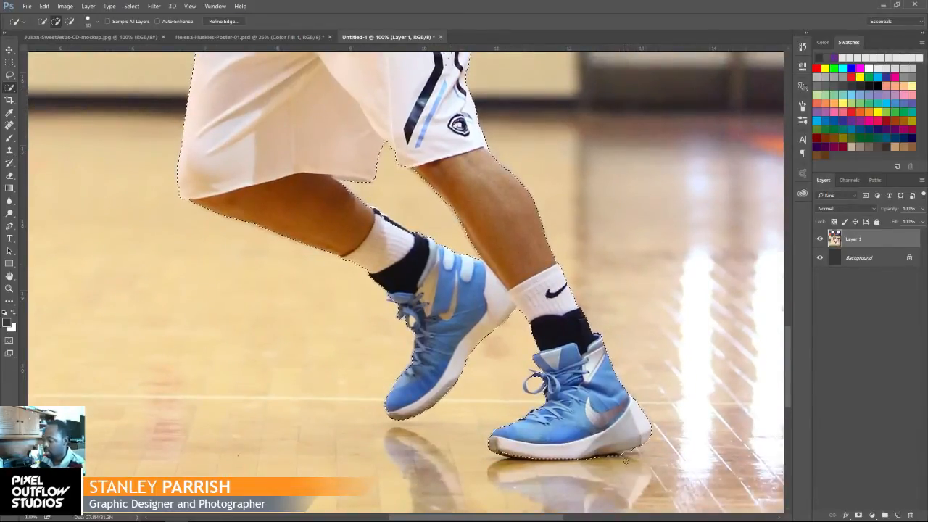
Check the selection outline from the player's shoes up to the head, jersey, arms and basketball
key("ctrl+minus")
key("ctrl+minus")
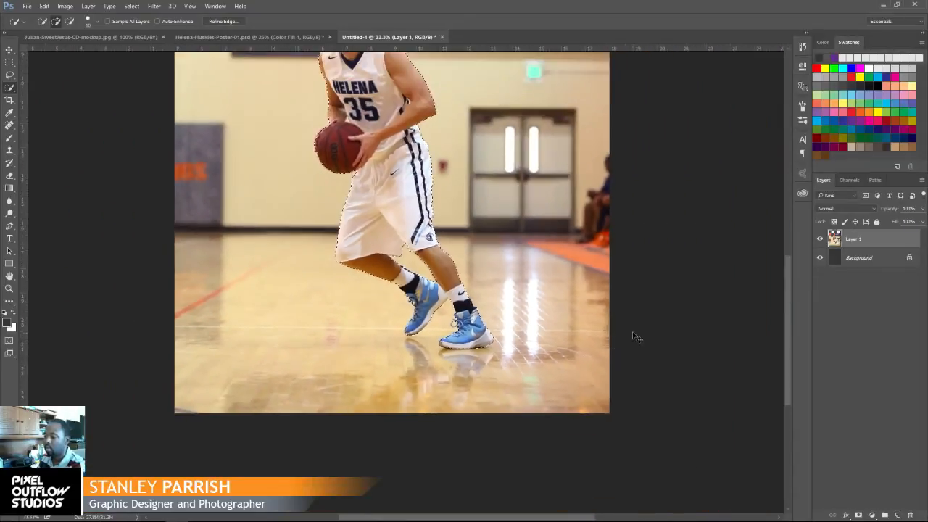
key("ctrl+minus")
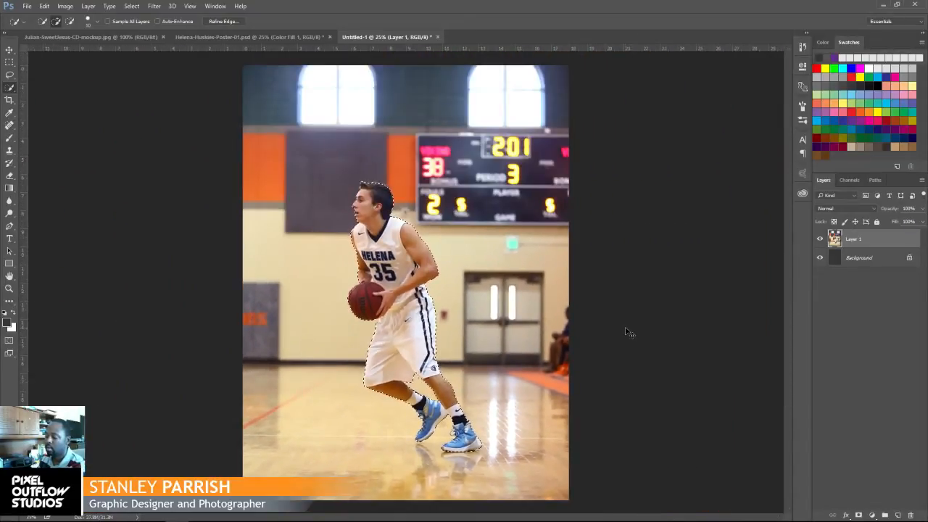
key("ctrl+plus")
key("ctrl+plus")
key("ctrl+plus")
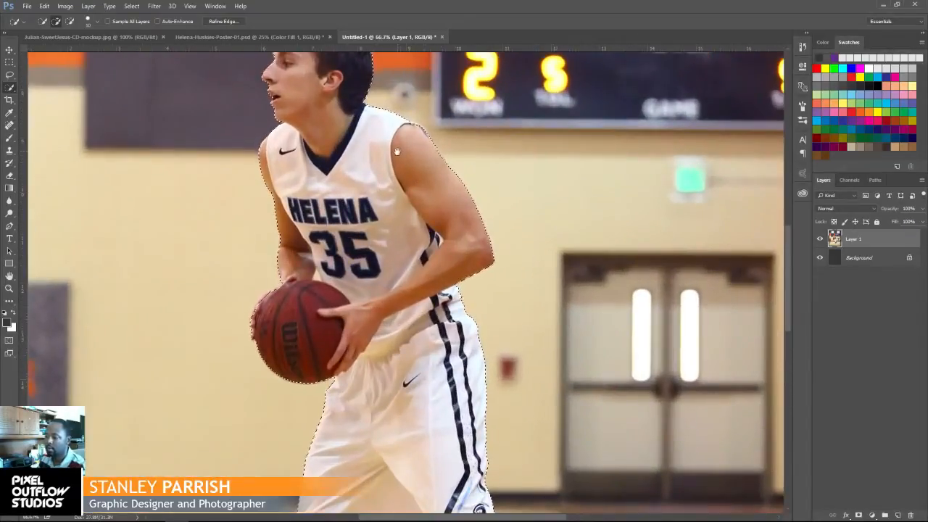
left_click_drag(398, 152, 471, 239)
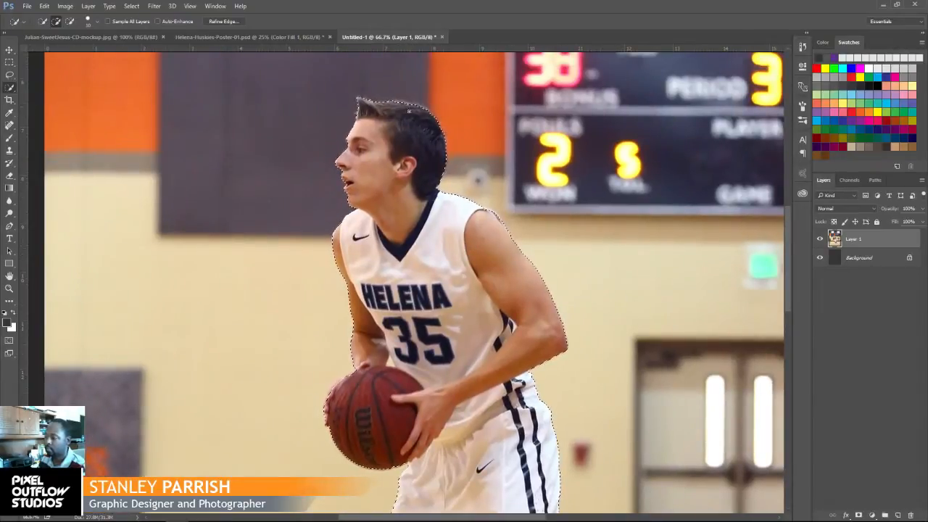
key("ctrl+plus")
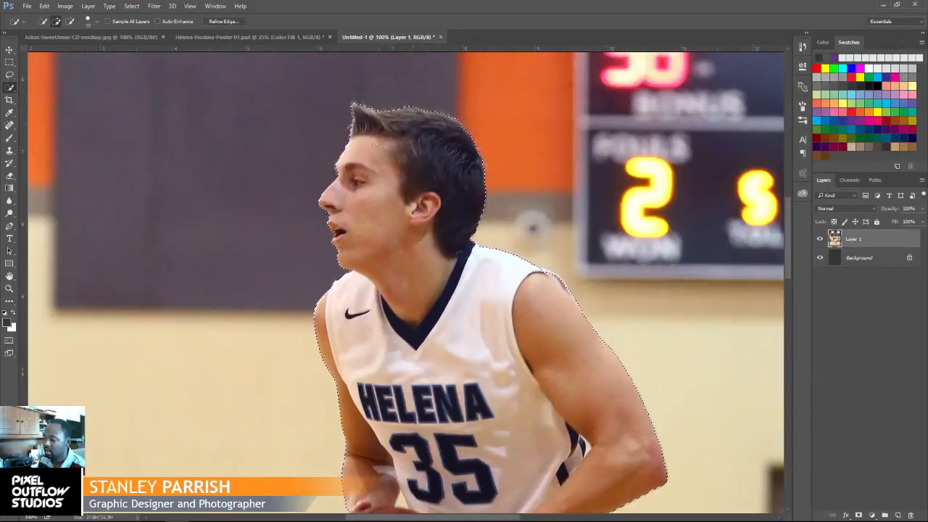
scroll(435, 239, "down", 4)
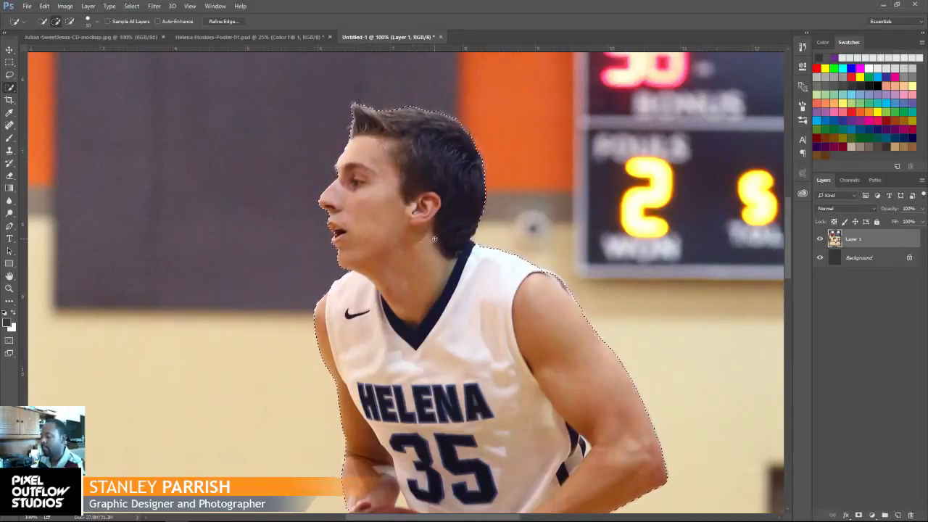
scroll(464, 269, "down", 1)
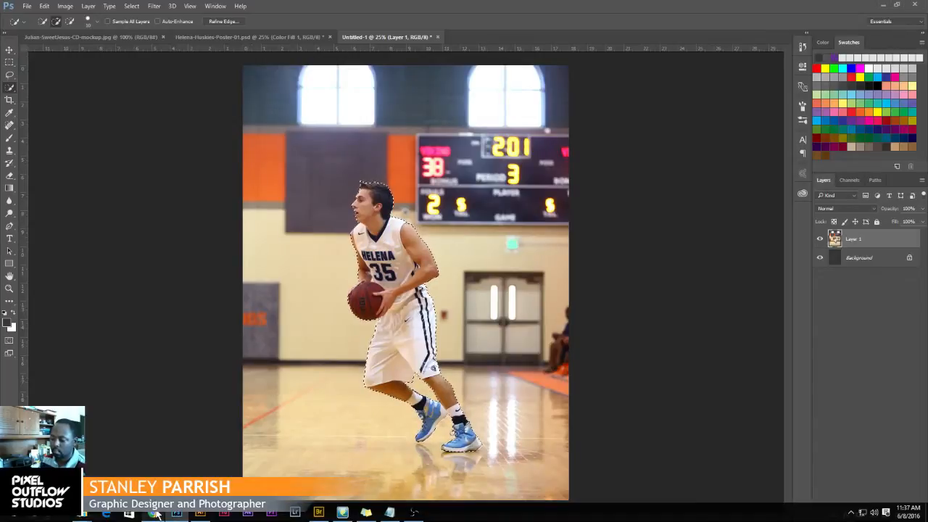
left_click(153, 513)
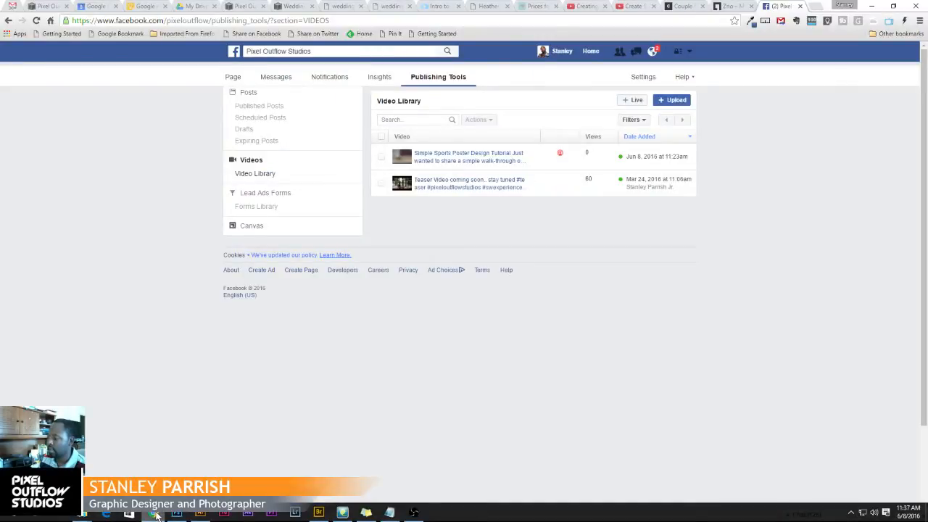
left_click(154, 514)
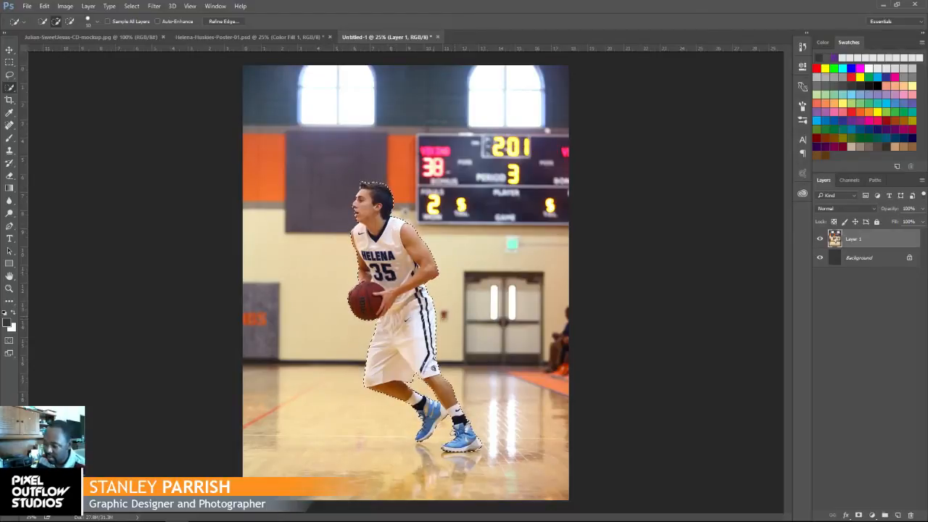
Open Refine Edge for the player selection and inspect the cutout's edges around the jersey, ball and shorts
left_click(225, 21)
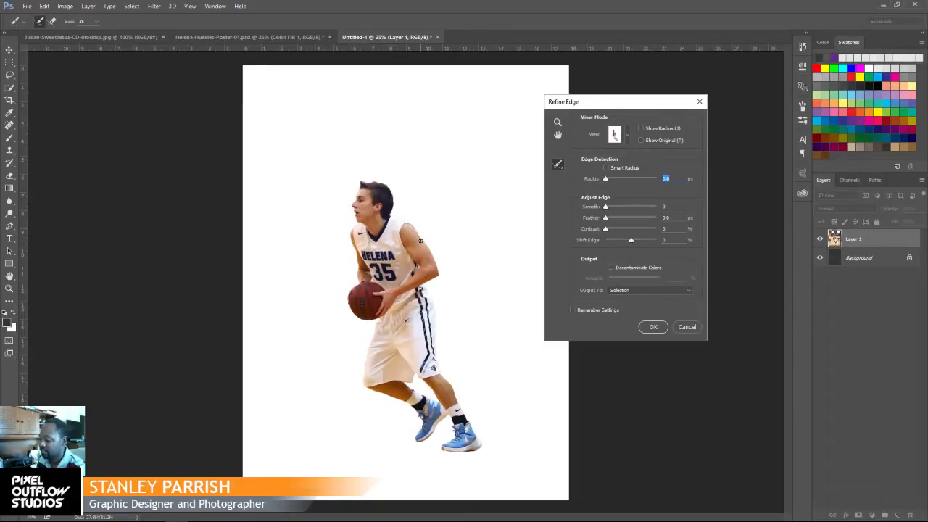
key("ctrl+plus")
key("ctrl+plus")
key("ctrl+plus")
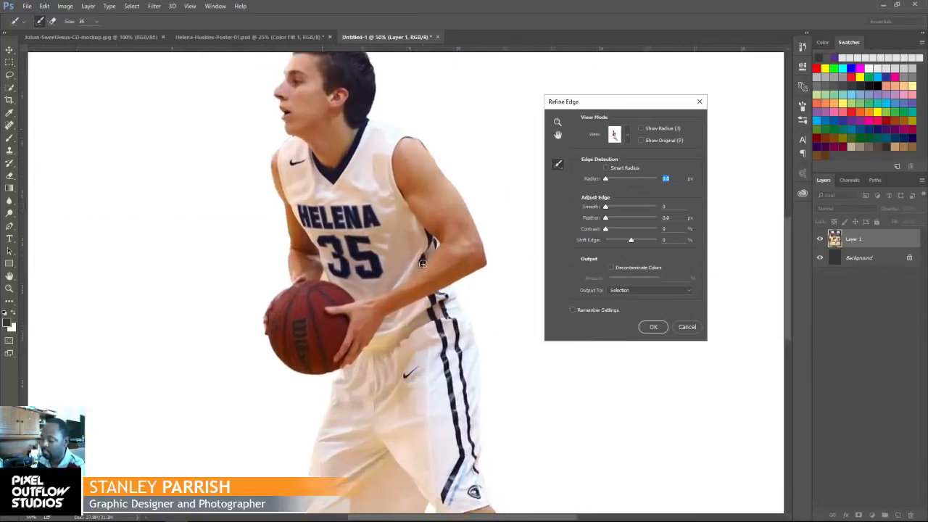
key("ctrl+plus")
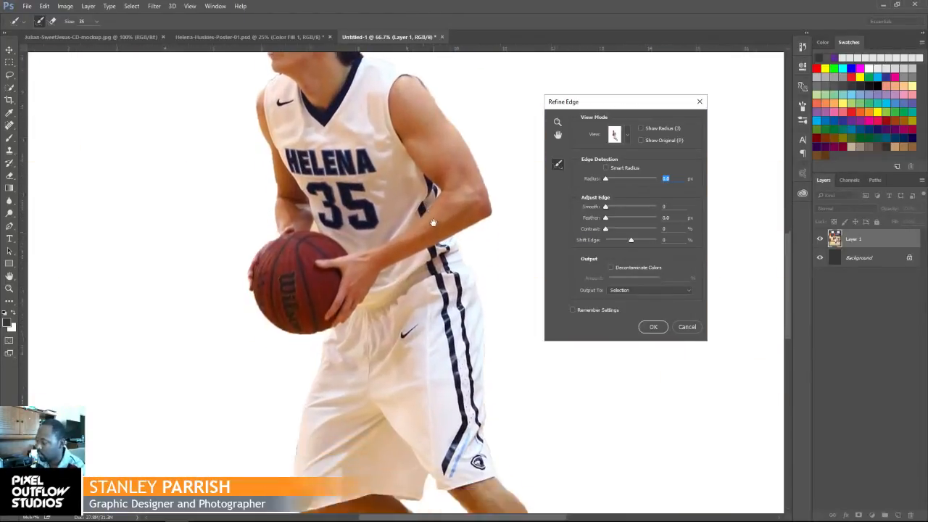
left_click_drag(432, 223, 433, 163)
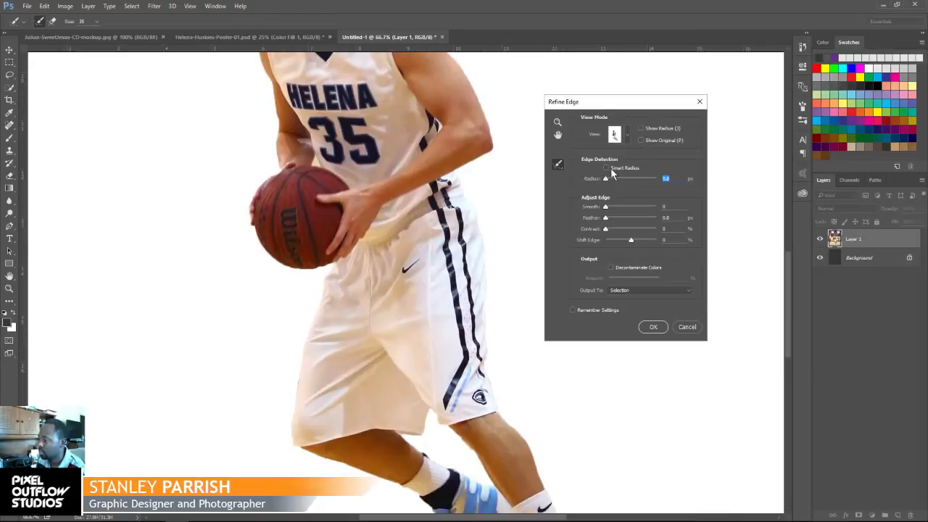
Set the Refine Edge preview to On Layers and inspect the shorts, legs and shoes
left_click(625, 135)
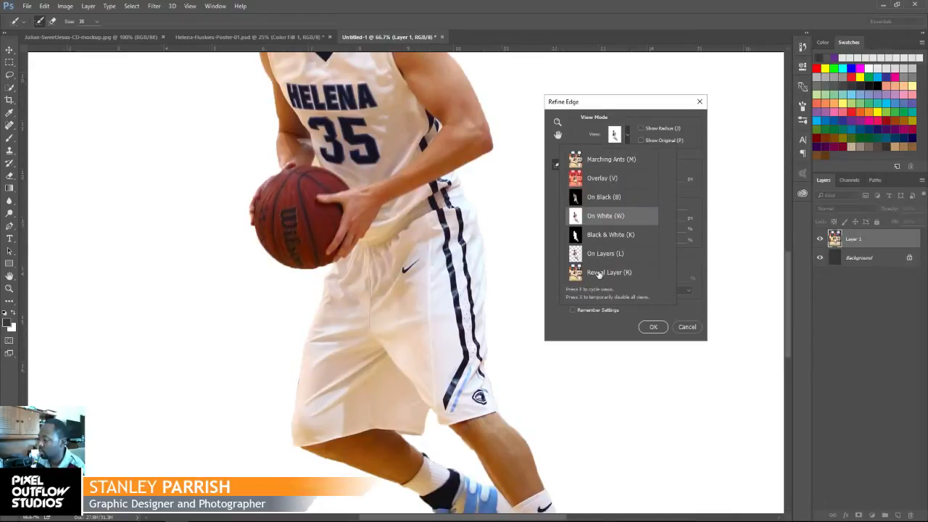
left_click(694, 133)
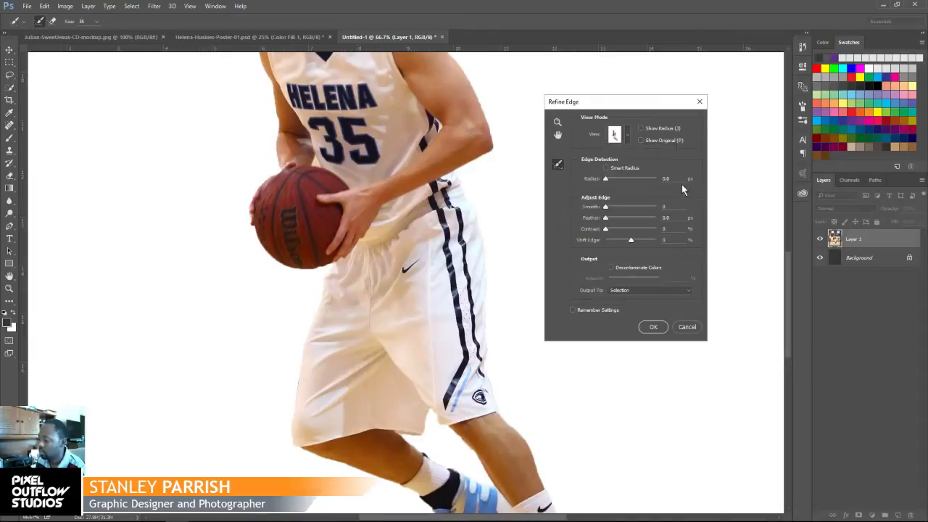
left_click(627, 137)
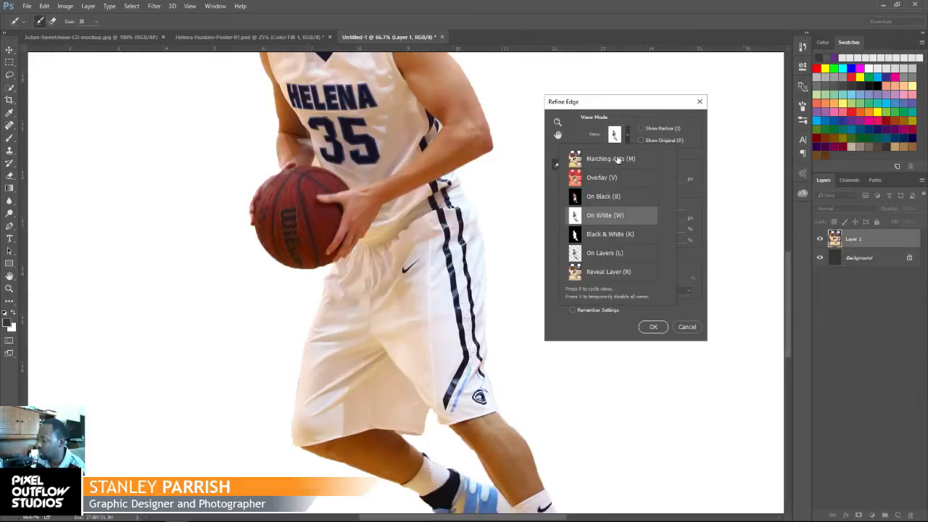
left_click(605, 255)
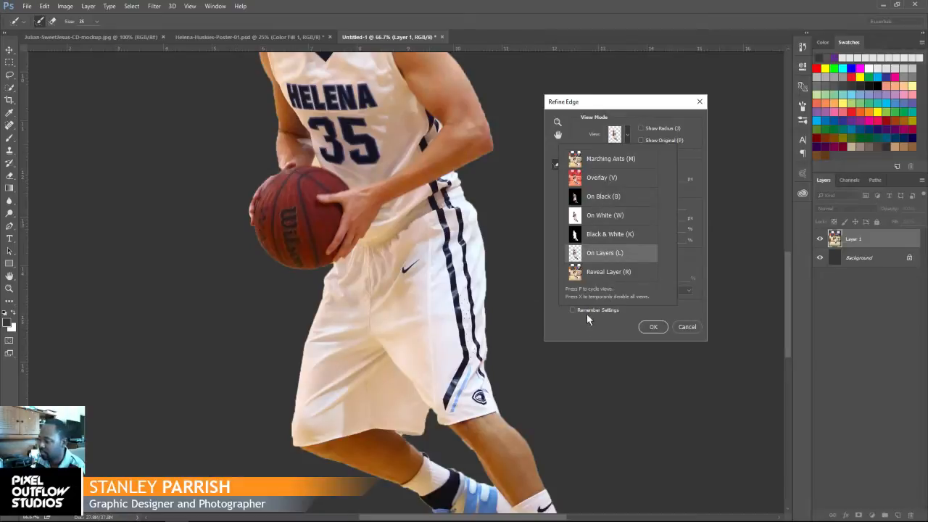
left_click_drag(457, 351, 405, 202)
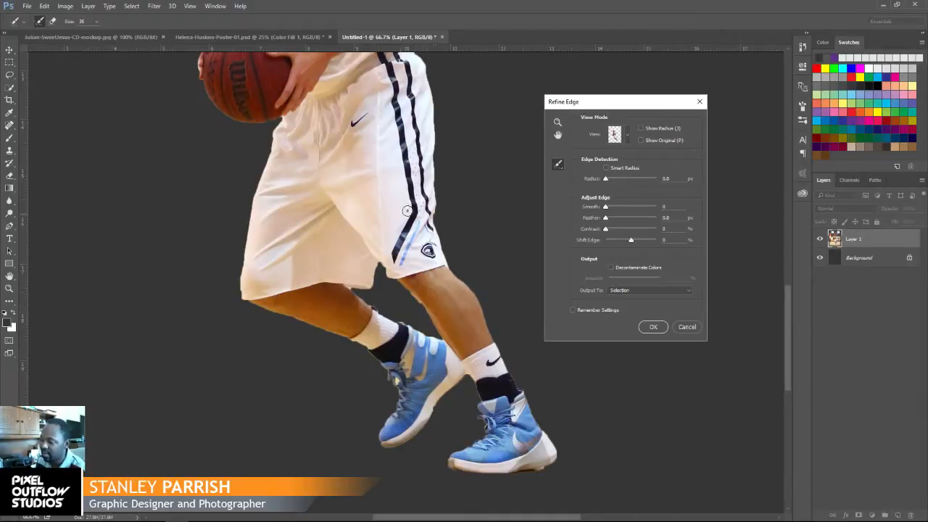
scroll(407, 210, "up", 3)
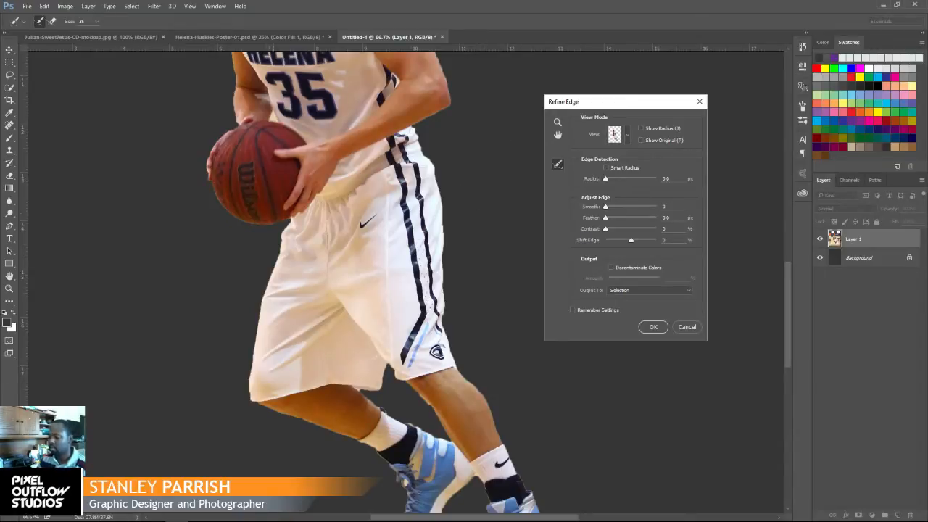
Check the Facebook page's video library and notifications in Chrome, and the live stream's status in Open Broadcaster Software
left_click(155, 516)
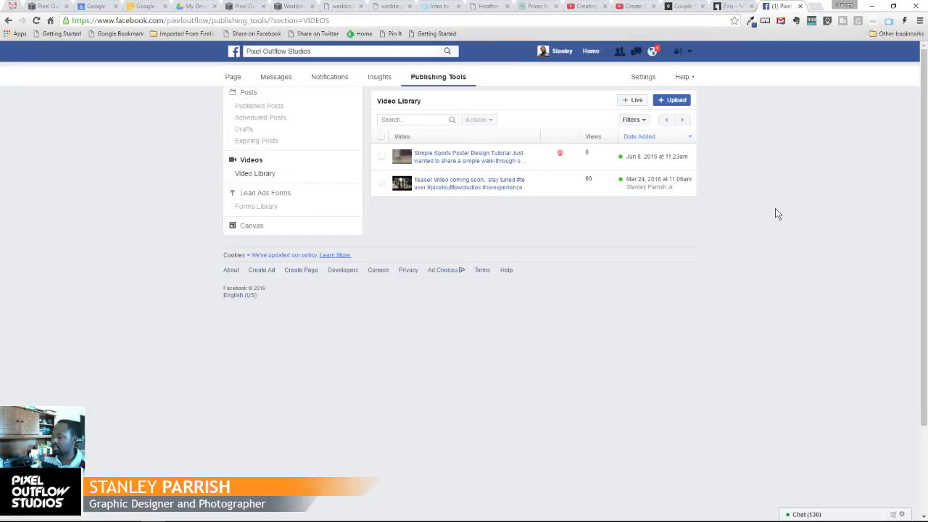
mouse_move(478, 518)
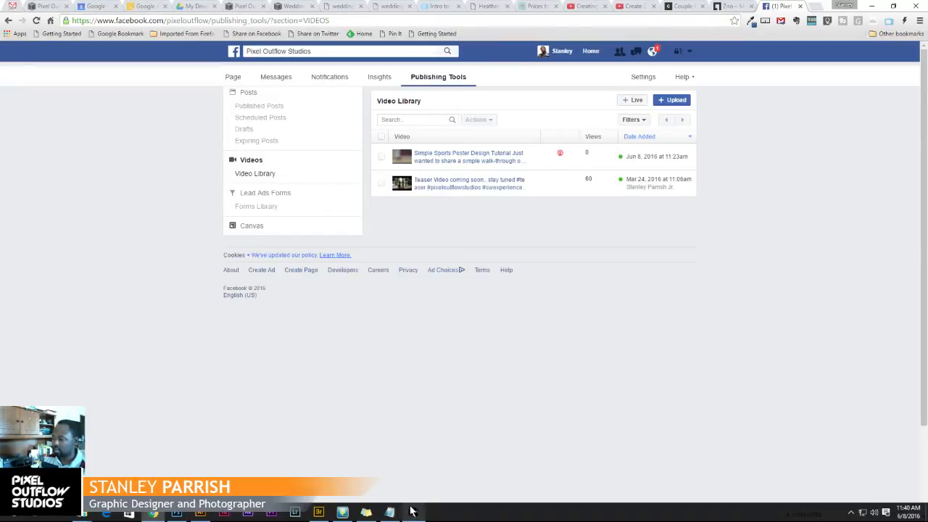
mouse_move(412, 514)
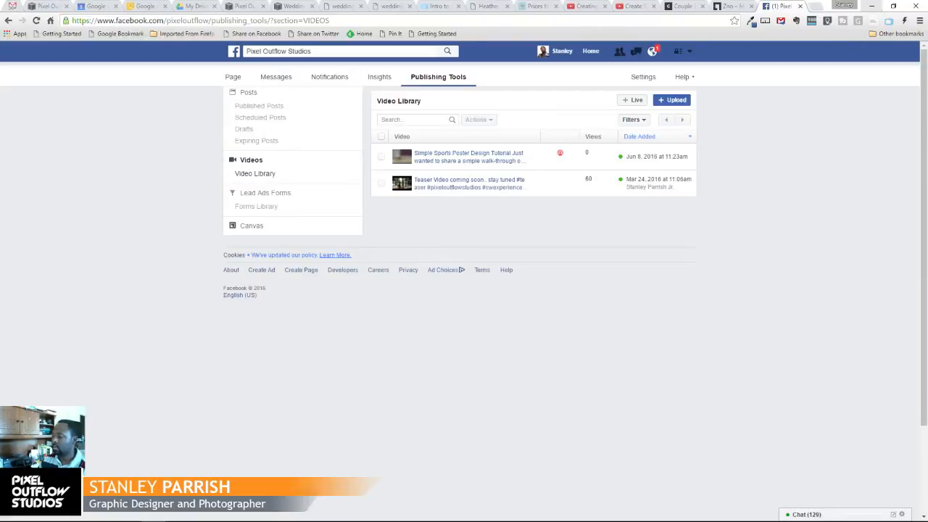
mouse_move(159, 514)
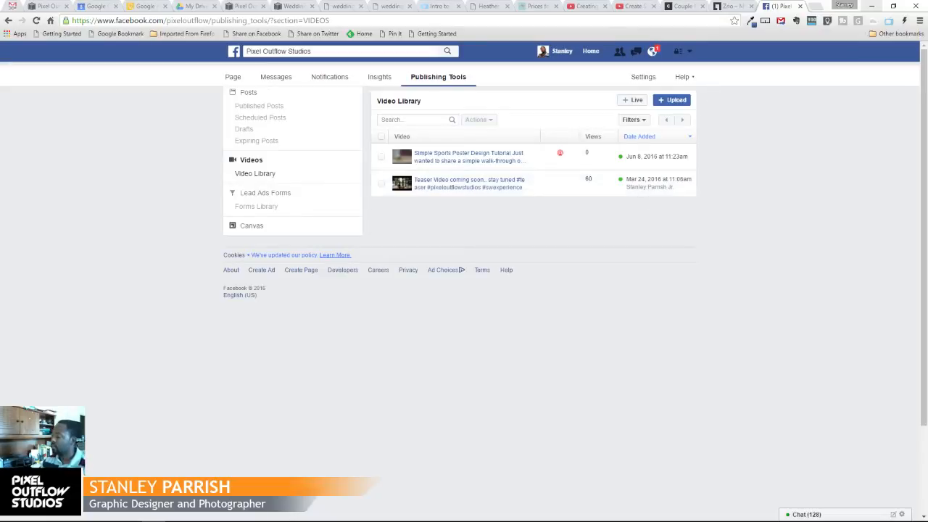
left_click(735, 7)
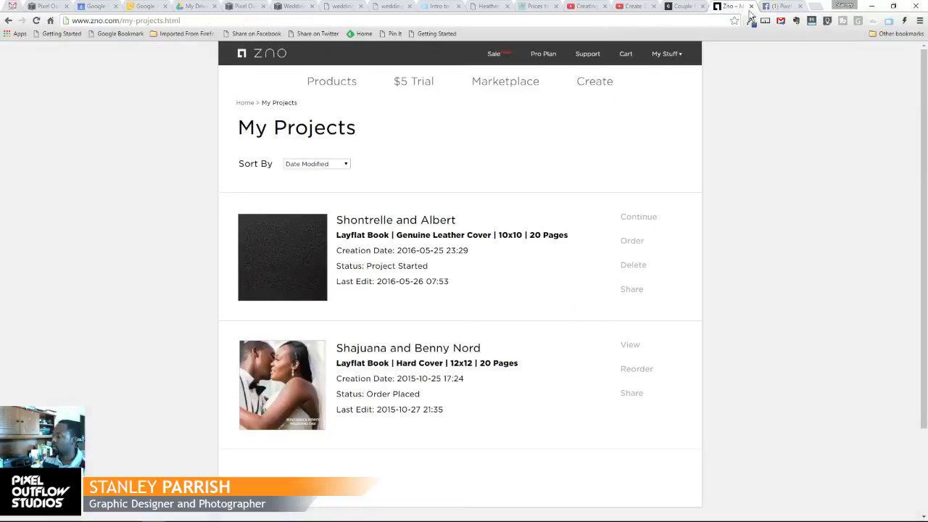
left_click(782, 9)
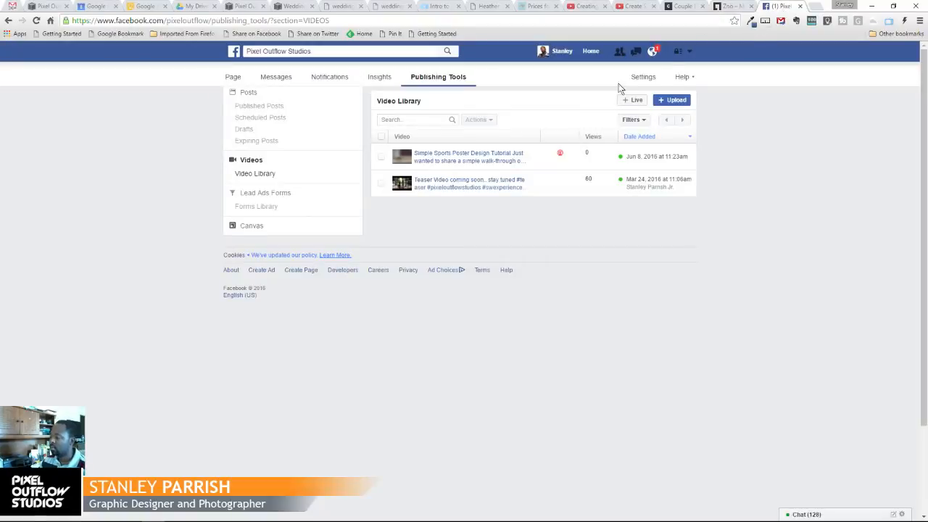
left_click(654, 53)
left_click(759, 180)
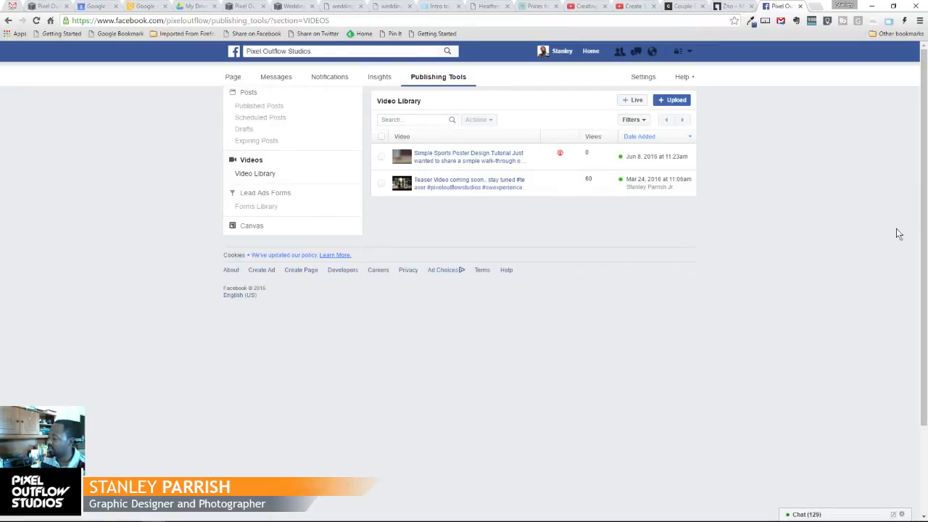
left_click_drag(925, 161, 925, 339)
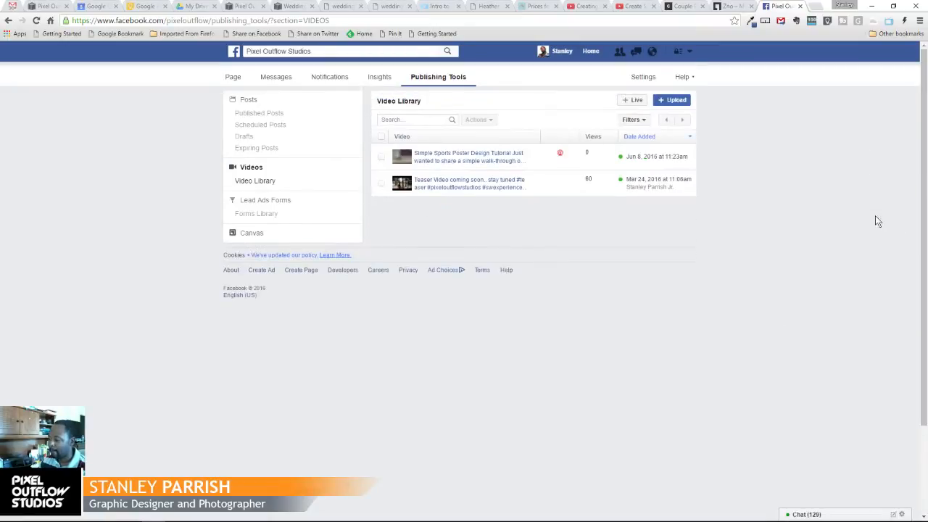
left_click(872, 5)
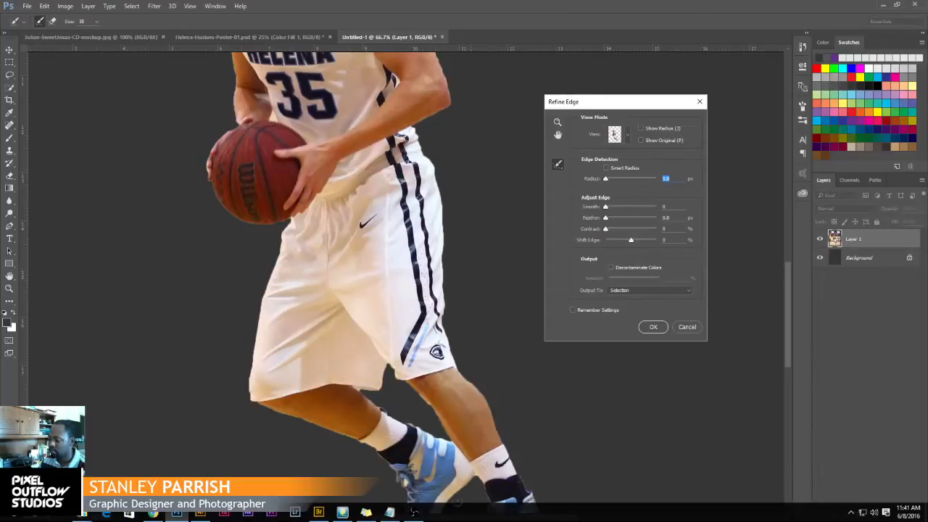
left_click(414, 512)
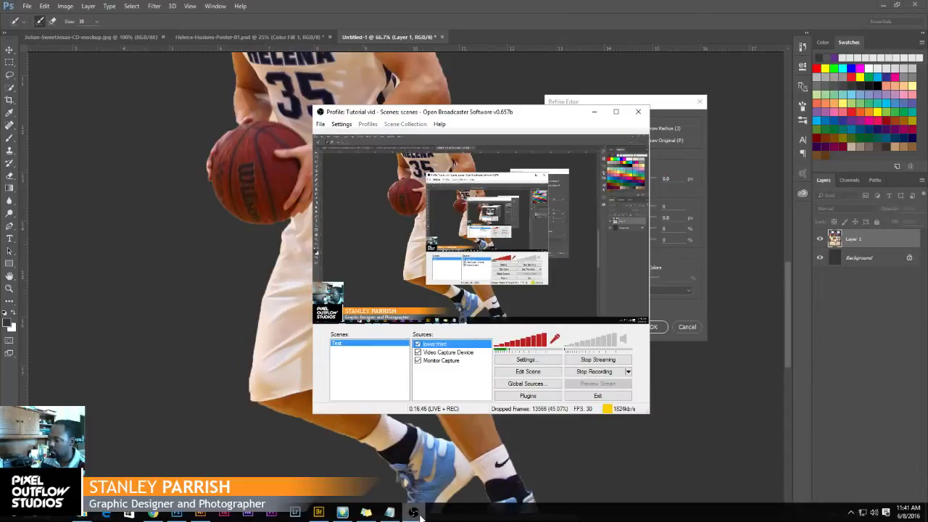
left_click(417, 514)
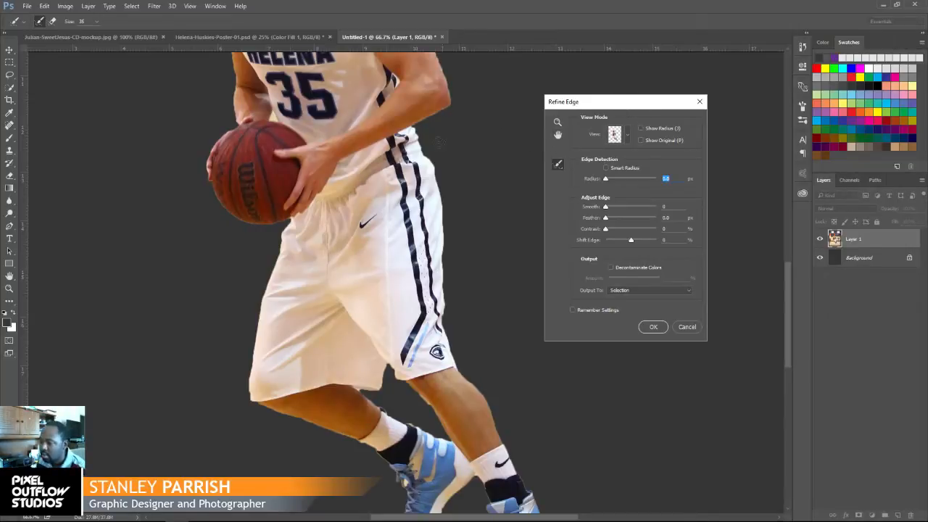
Set Smooth to 27 in Refine Edge and check the player's edges from head to shoes
left_click_drag(384, 122, 427, 337)
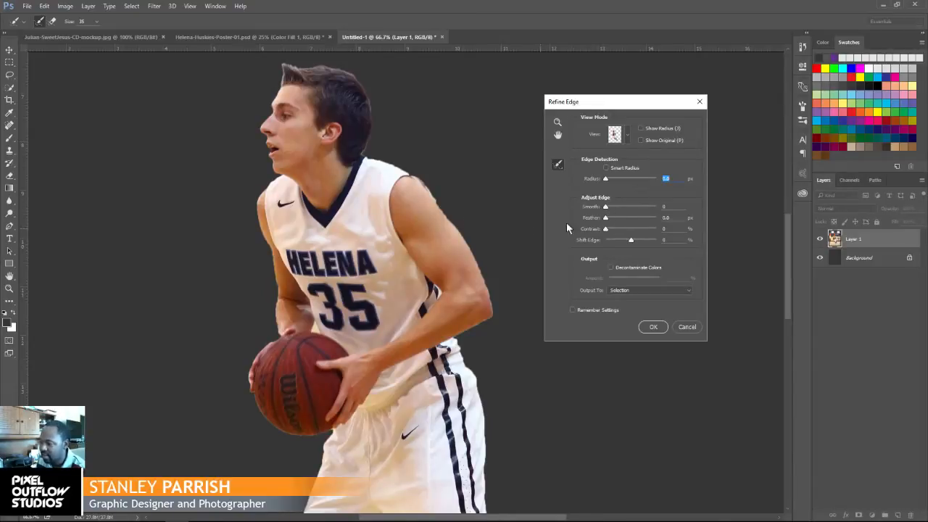
left_click_drag(606, 207, 628, 208)
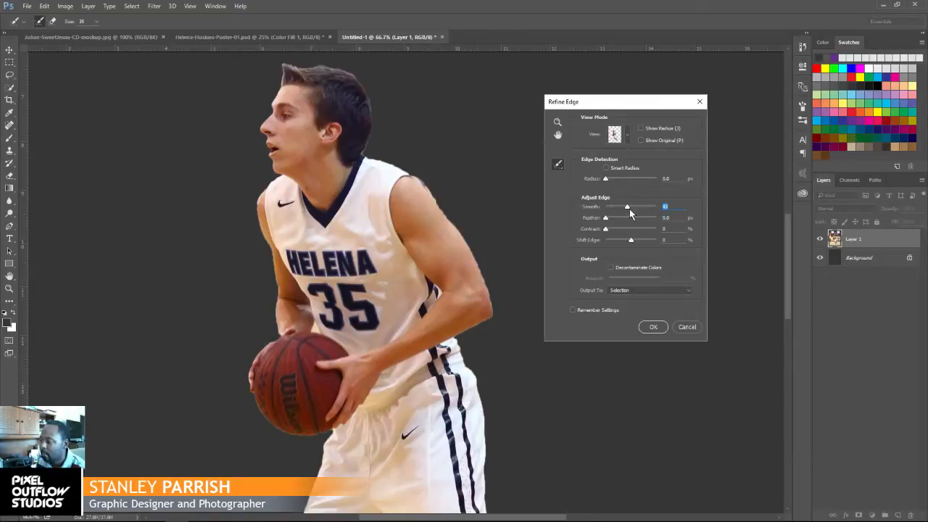
left_click_drag(628, 209, 619, 211)
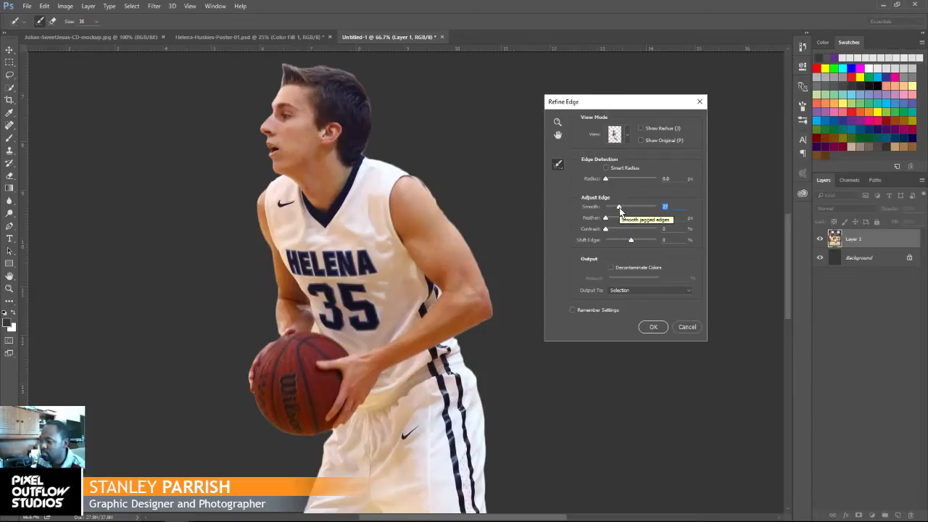
left_click_drag(619, 210, 620, 210)
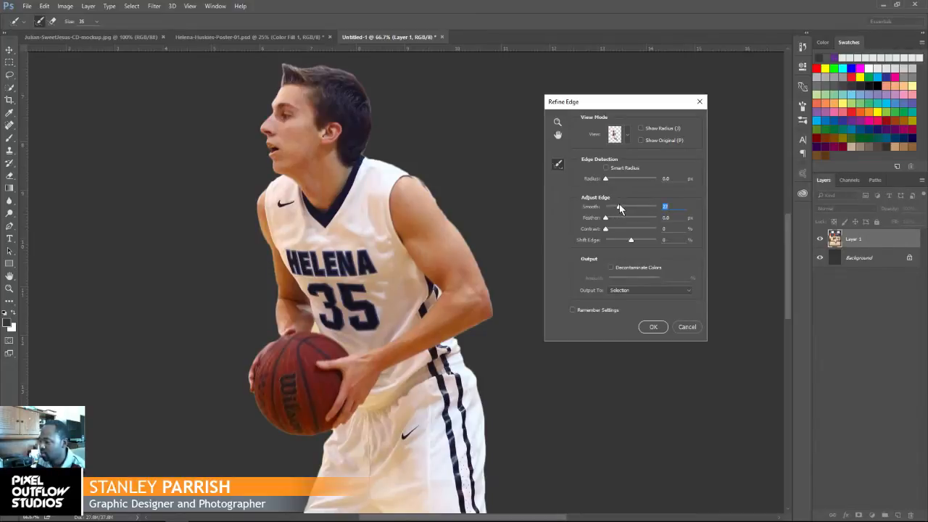
left_click_drag(470, 367, 453, 88)
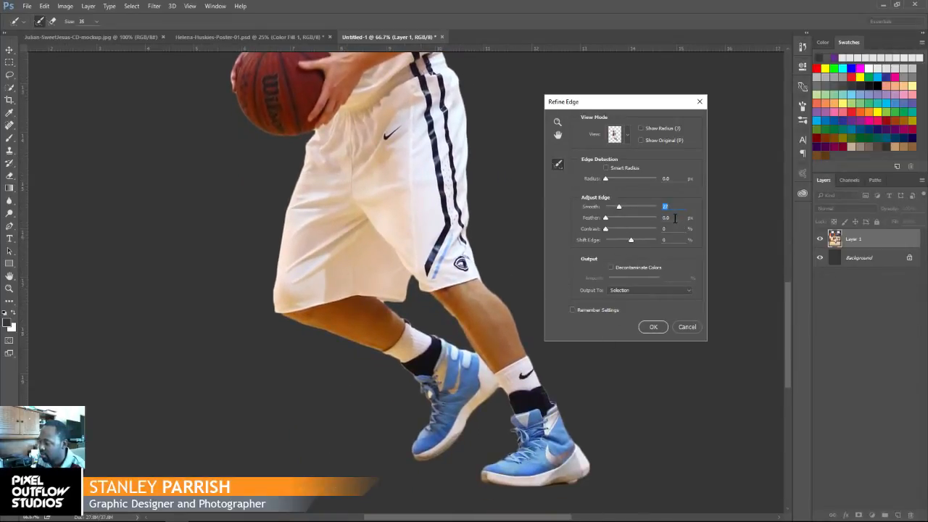
Set Feather to 0.5 px and Contrast to 27% in Refine Edge
left_click(674, 218)
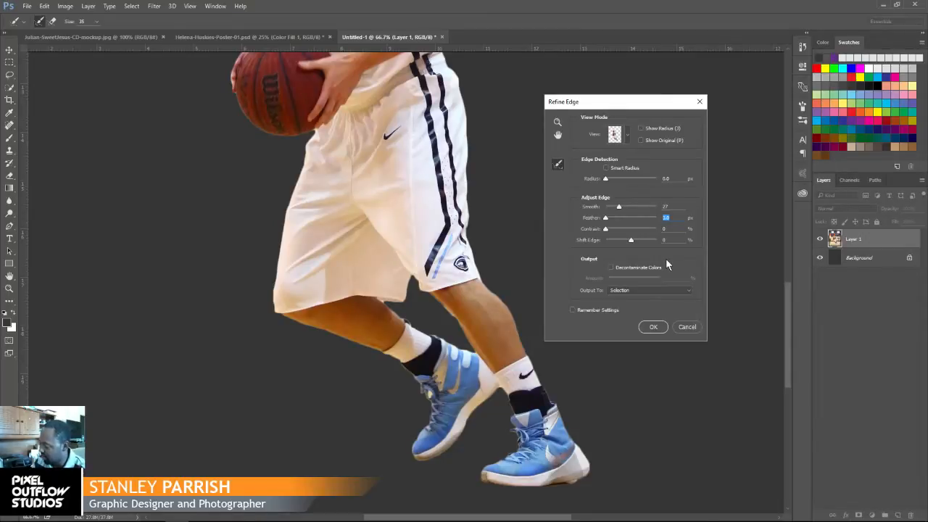
type("1")
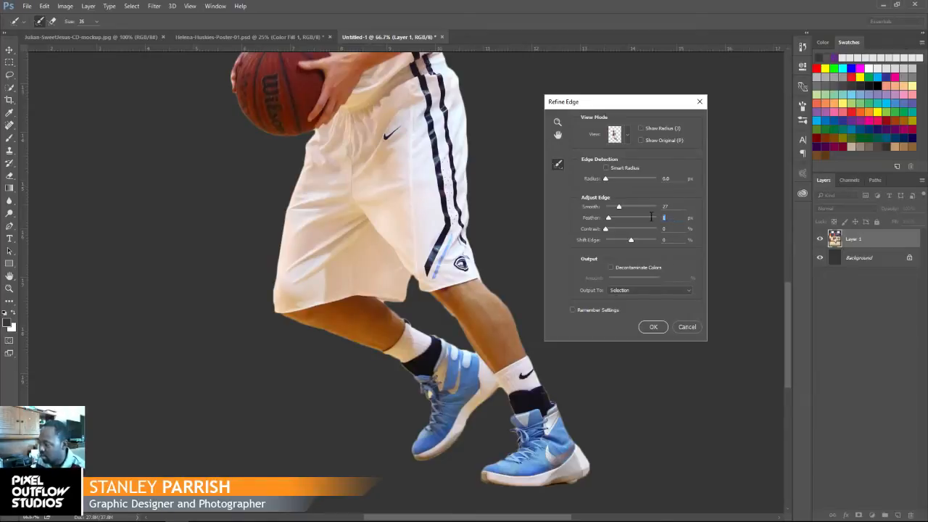
type(".5")
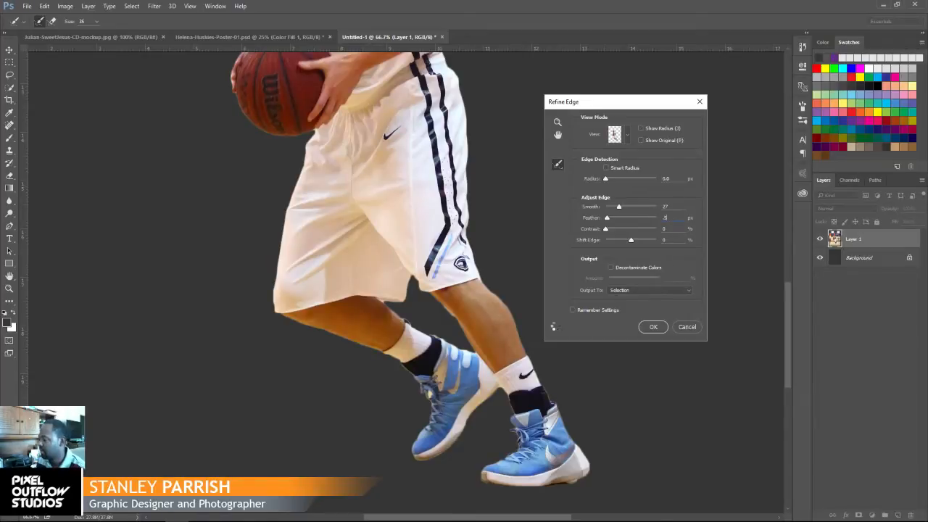
left_click(675, 206)
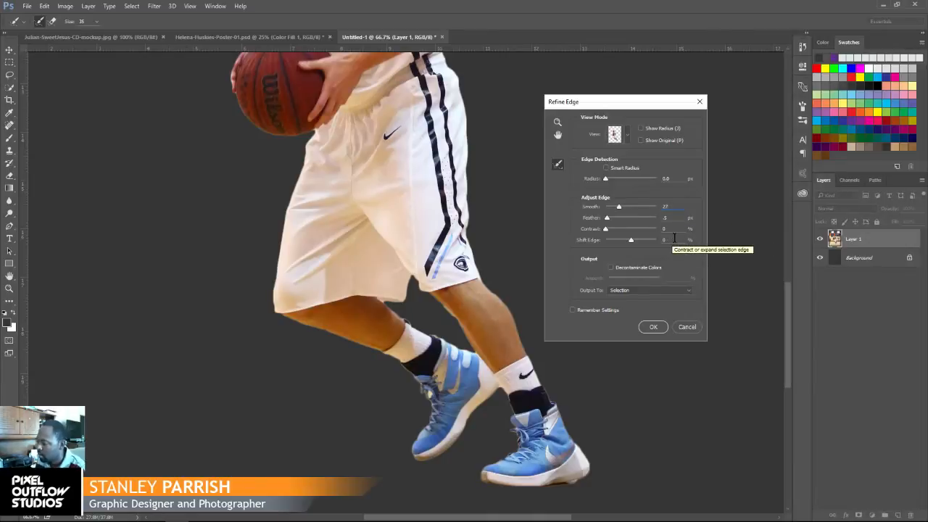
left_click_drag(607, 229, 613, 229)
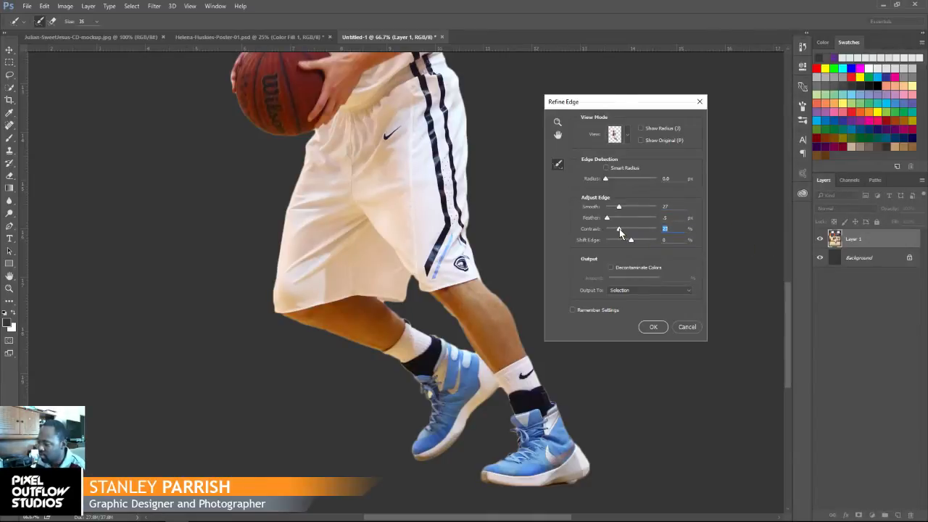
Enable Decontaminate Colors at 70% and output the refined player cutout to a new layer
left_click(614, 267)
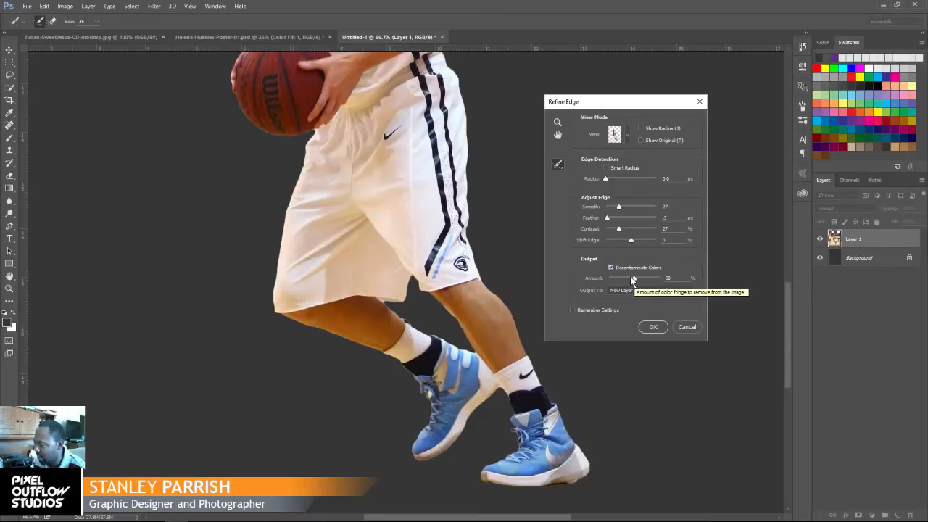
left_click_drag(630, 276, 644, 283)
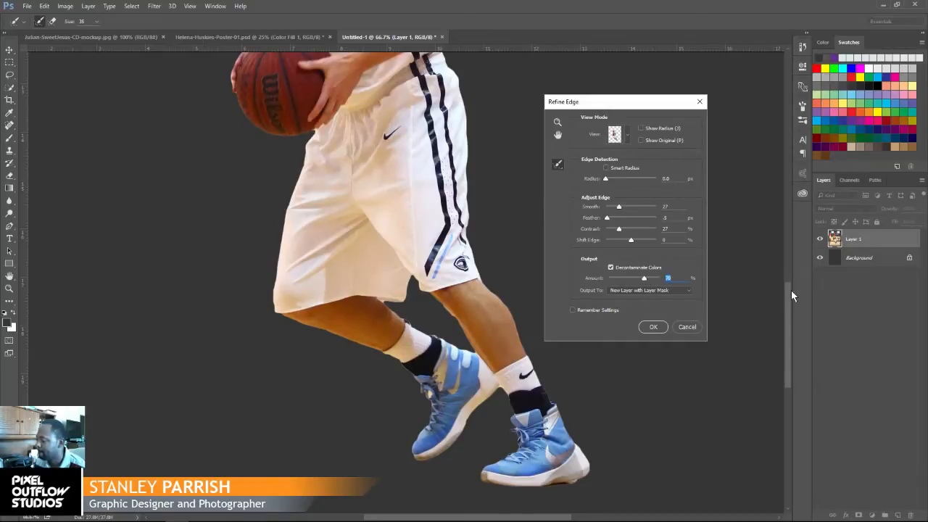
scroll(790, 286, "up", 3)
left_click_drag(790, 286, 776, 218)
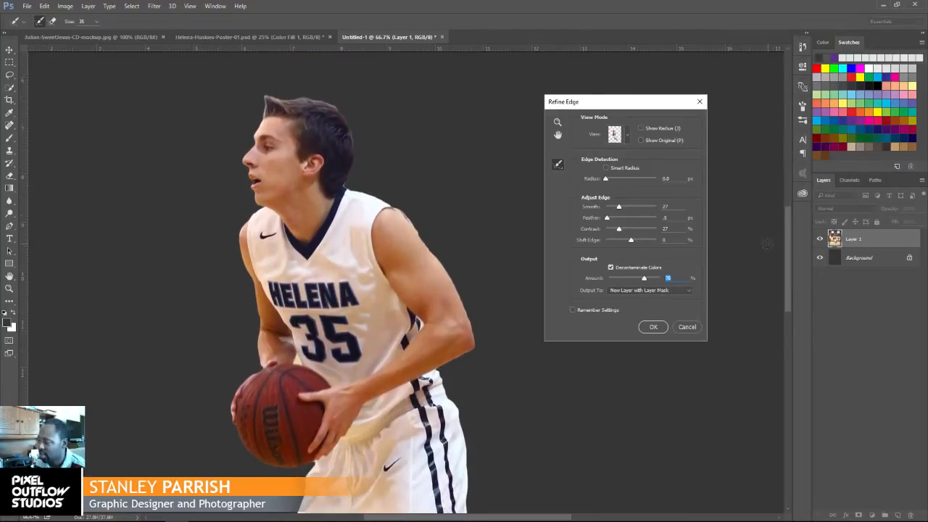
left_click(668, 290)
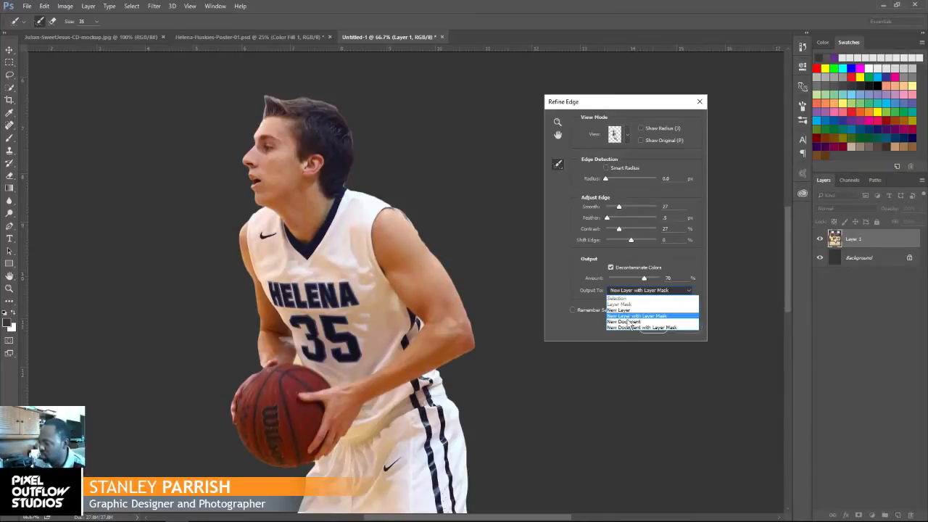
left_click(631, 311)
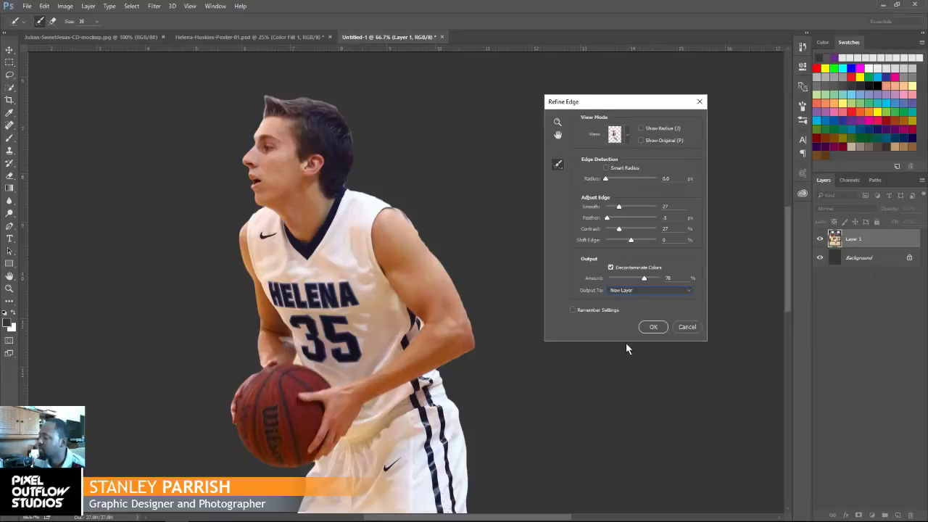
left_click(651, 326)
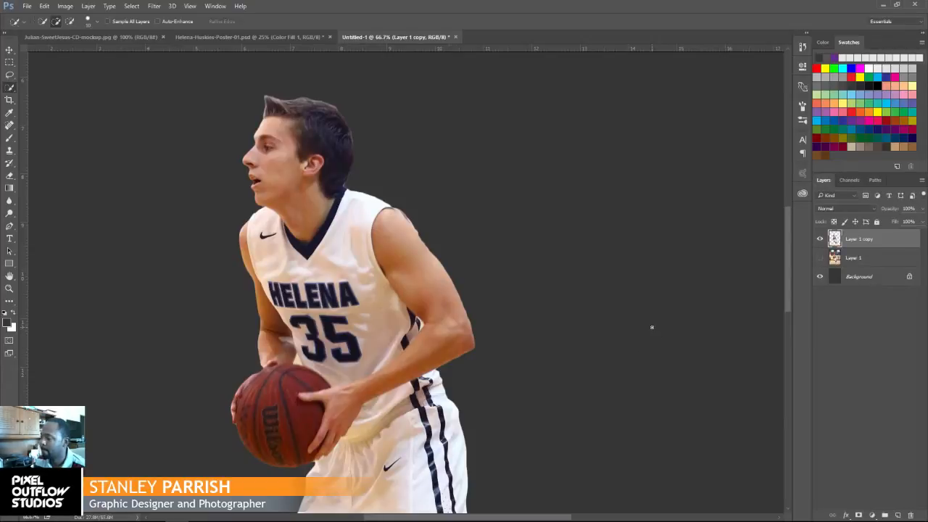
Toggle Layer 1 to compare the player cutout with the original gym photo, leaving Layer 1 visible
key("ctrl+minus")
key("ctrl+minus")
key("ctrl+minus")
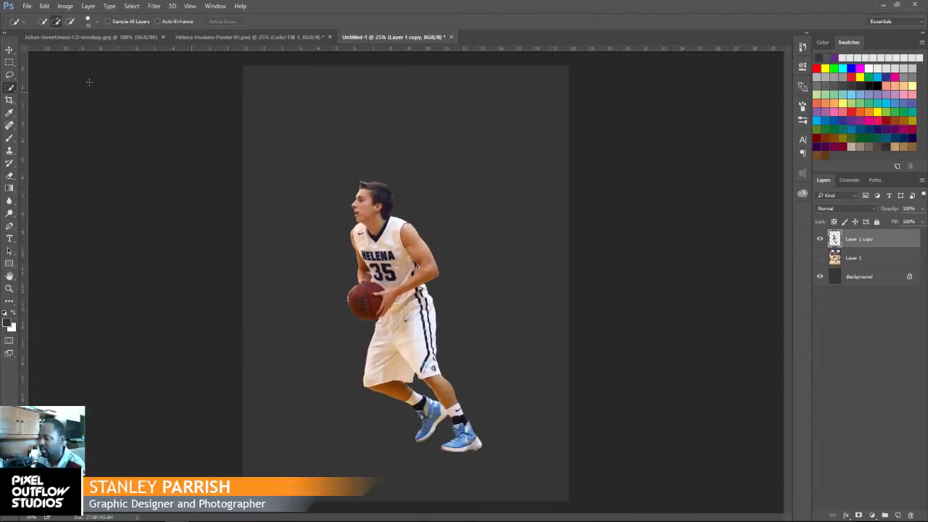
left_click(9, 50)
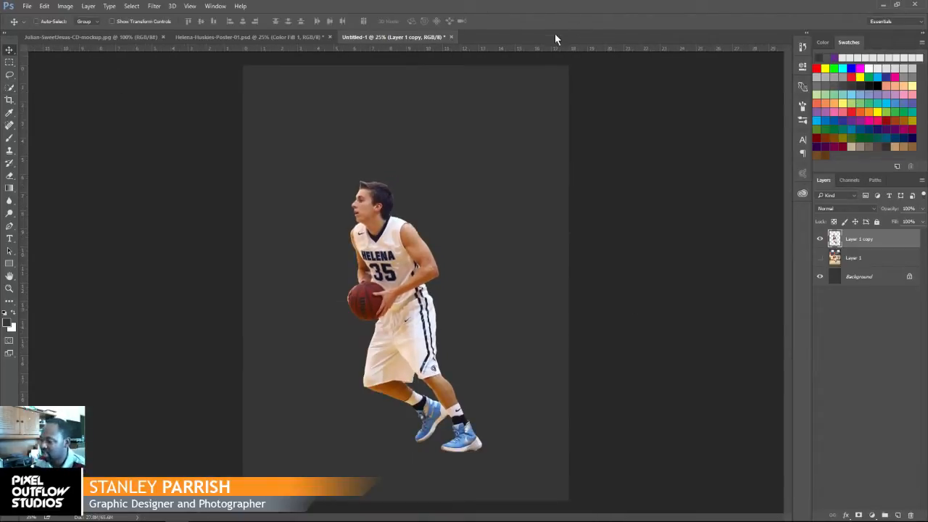
left_click(819, 258)
left_click(820, 258)
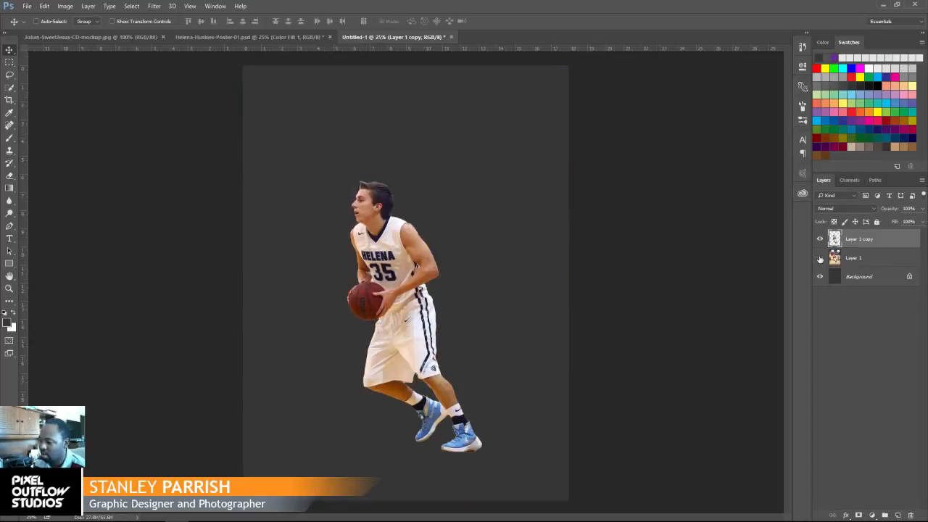
left_click(820, 258)
left_click(820, 258)
left_click(820, 258)
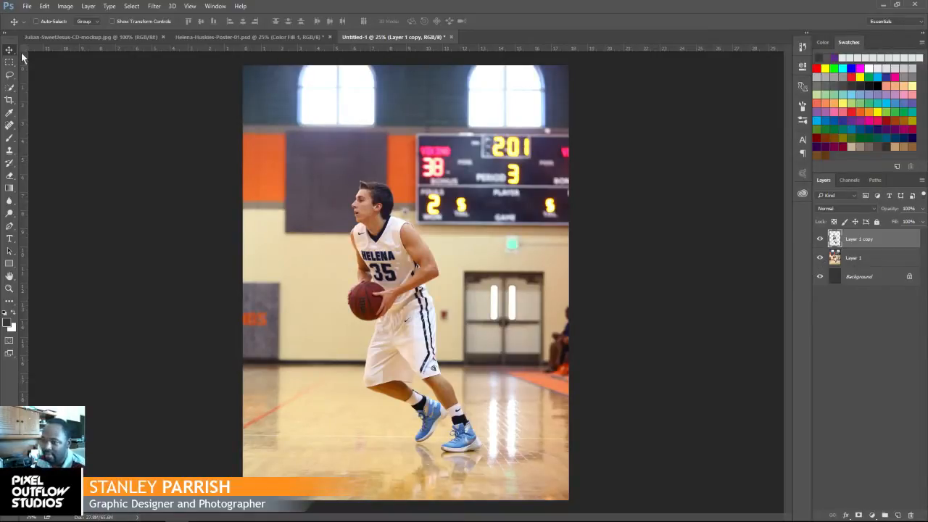
Check the finished Helena-Huskies-Poster-01.psd for reference, and add a layer mask to Layer 1 in the untitled document for a gradient
left_click(233, 36)
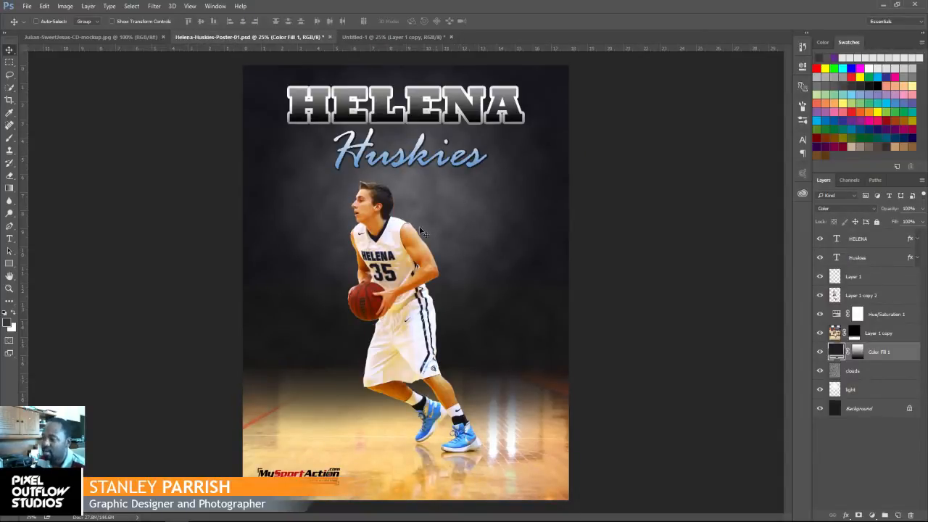
left_click(376, 34)
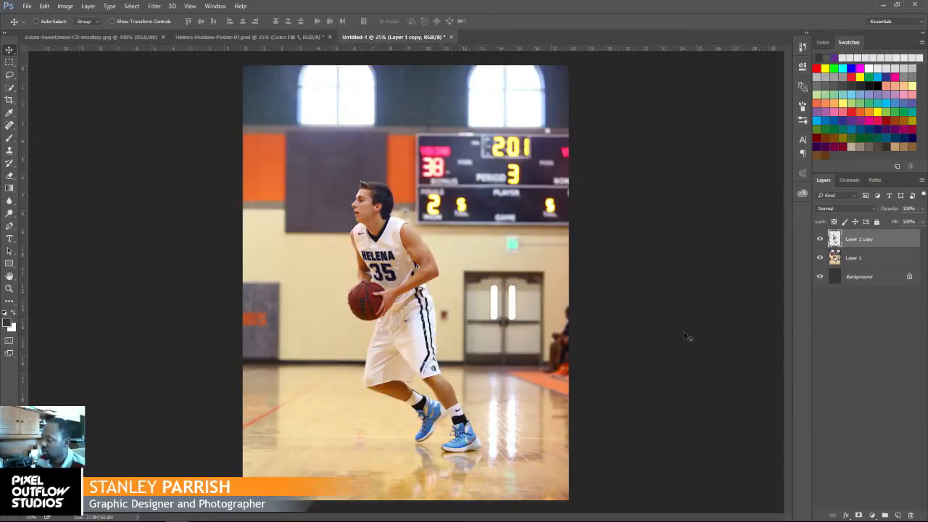
left_click(842, 259)
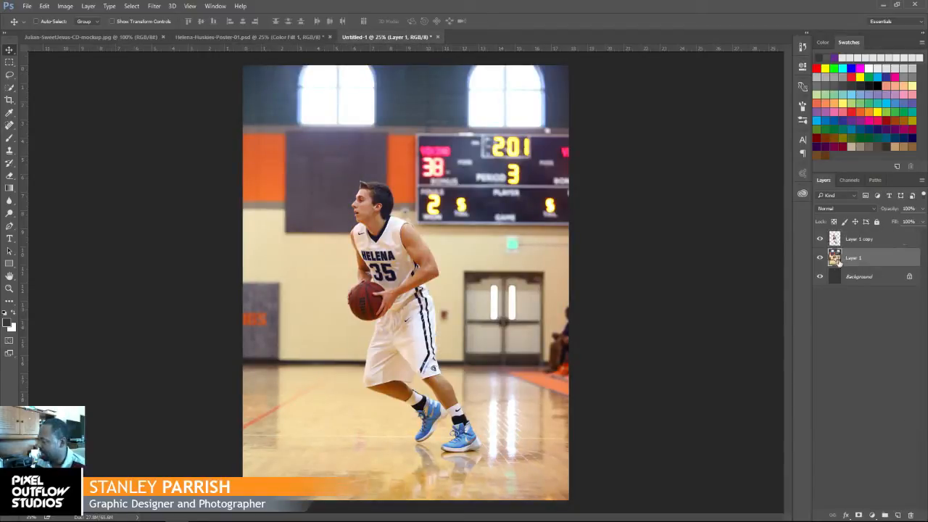
left_click(858, 514)
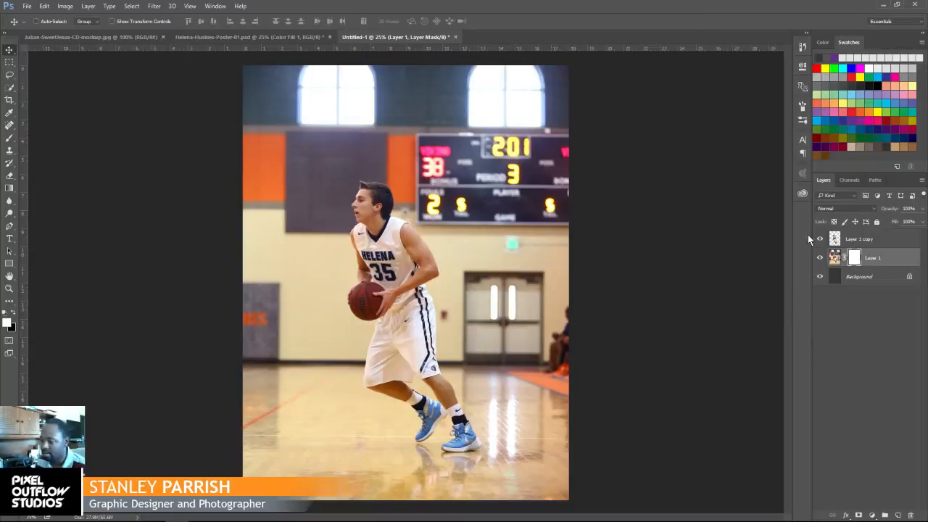
left_click(9, 188)
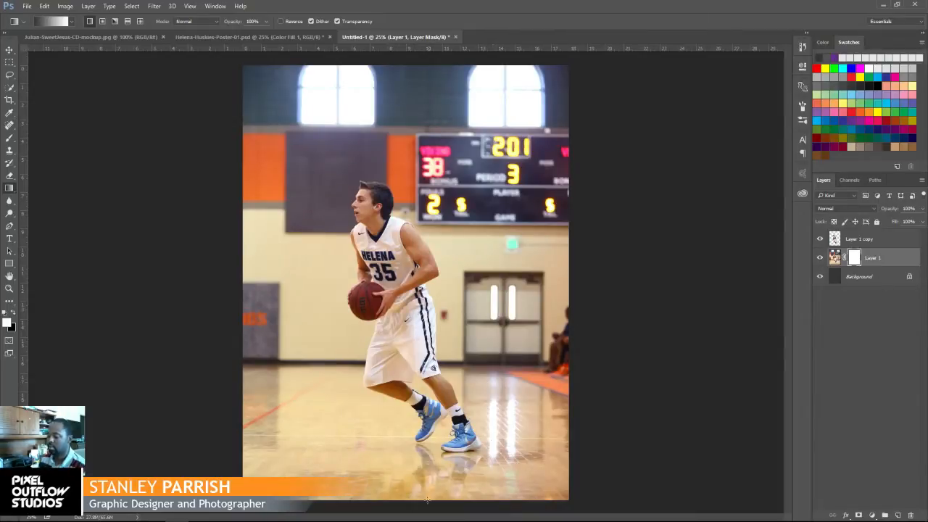
Try progressively shorter white-to-black linear gradients on Layer 1's mask, fading the gym upward from the image's lower edge
left_click_drag(410, 501, 413, 69)
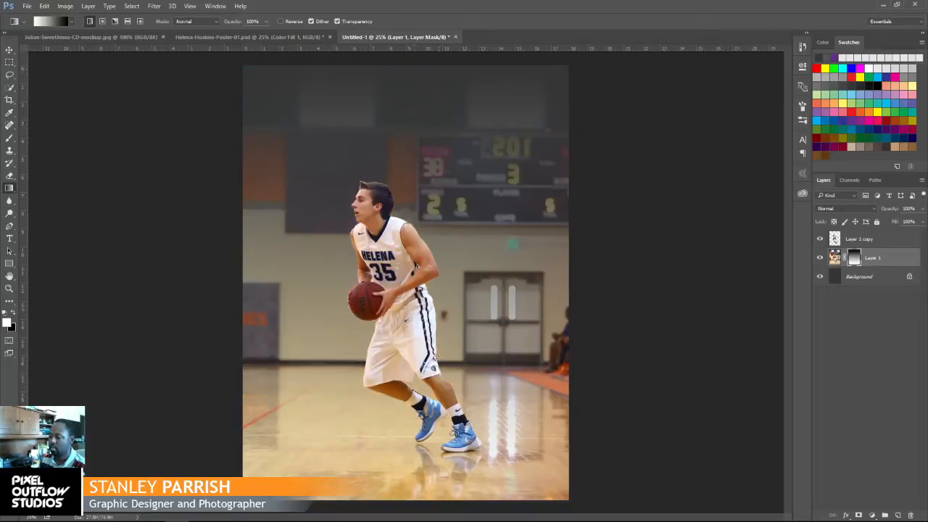
left_click_drag(396, 502, 397, 326)
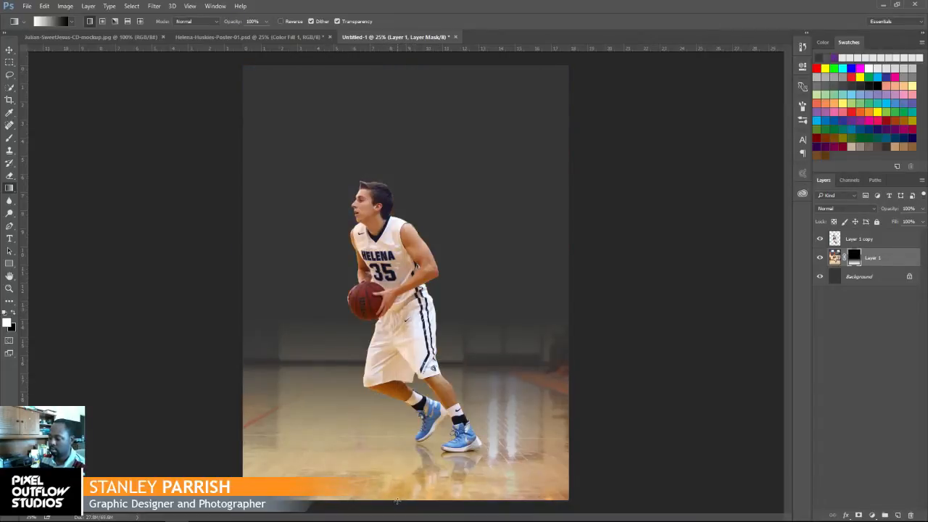
left_click_drag(397, 489, 407, 360)
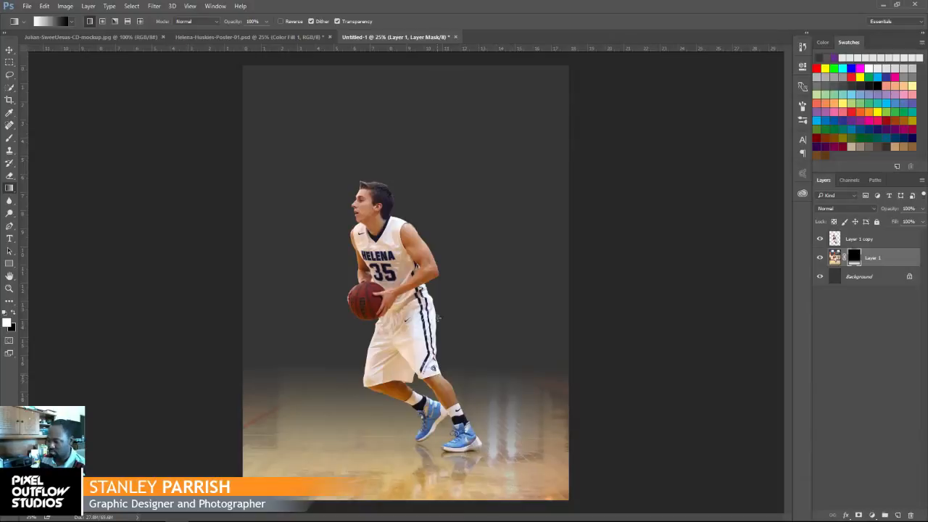
Compare with the finished poster and redraw Layer 1's mask gradient as a short fade from the player's lower legs to the shorts' hem
left_click(300, 36)
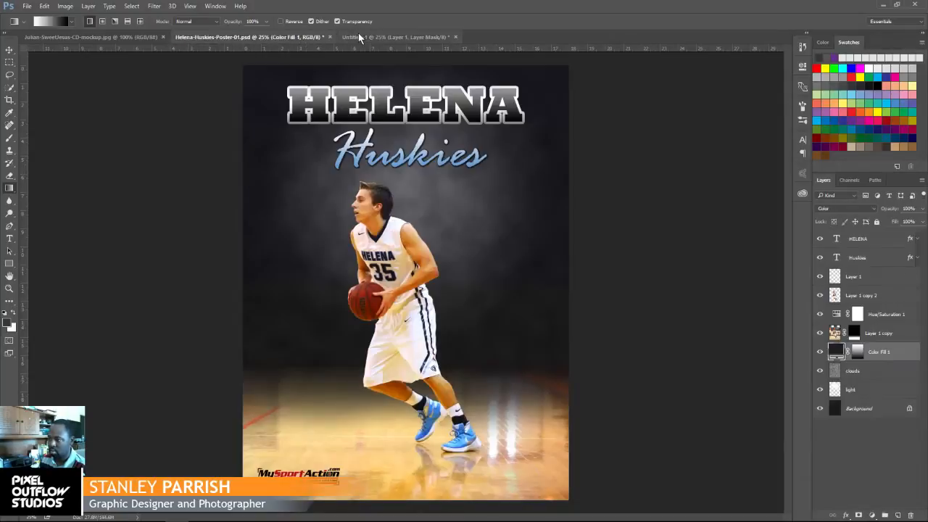
left_click(358, 36)
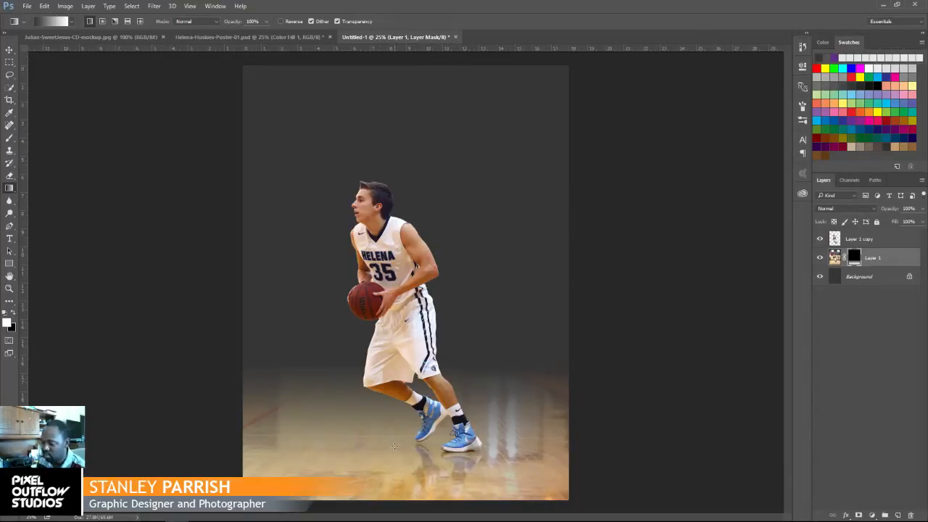
left_click_drag(384, 406, 381, 365)
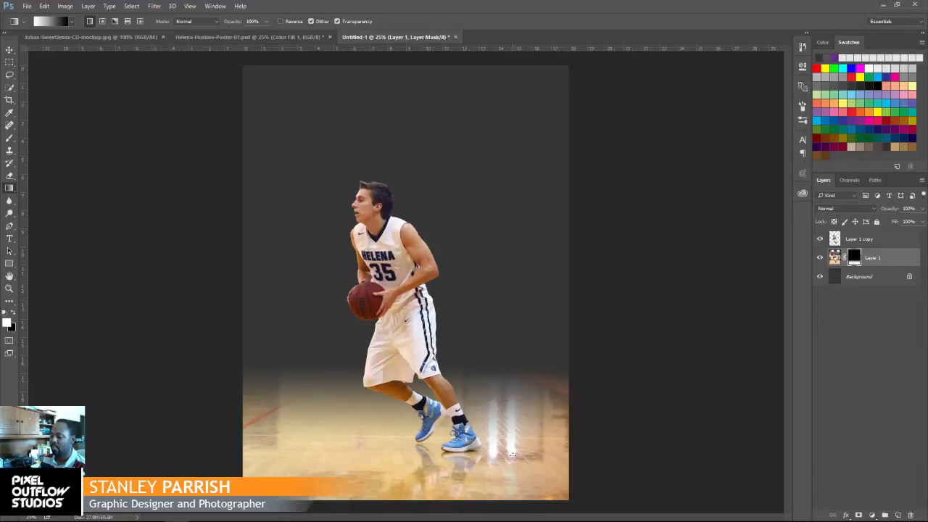
left_click(10, 51)
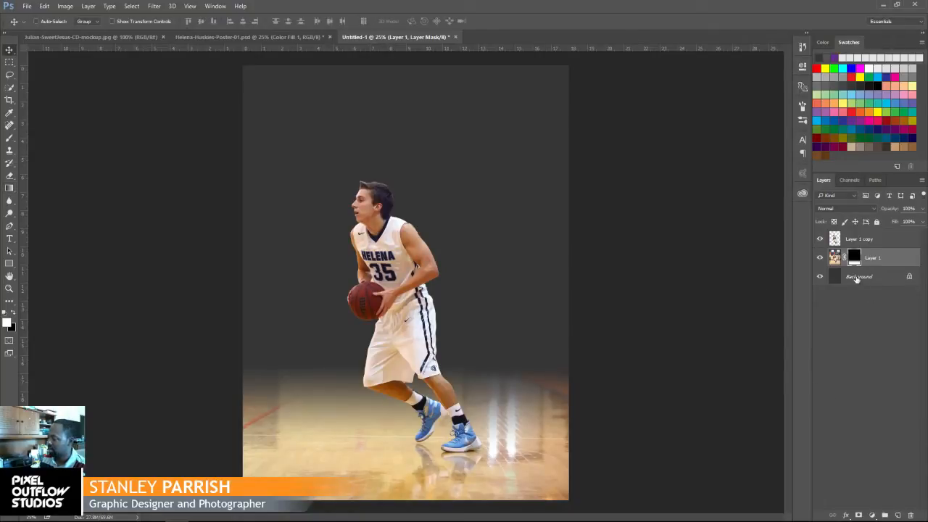
Apply Color Balance to the Background layer with midtones shifted to +8 blue, checking the preview
left_click(857, 277)
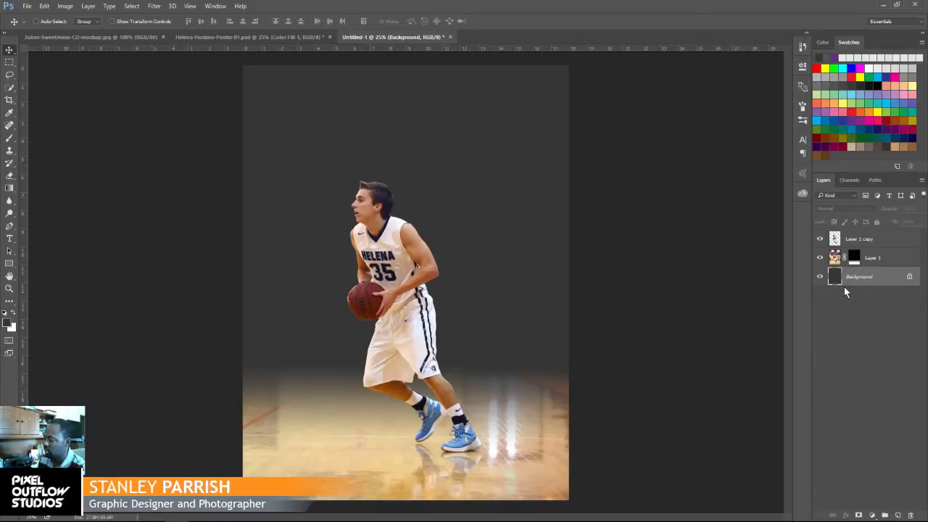
left_click(65, 8)
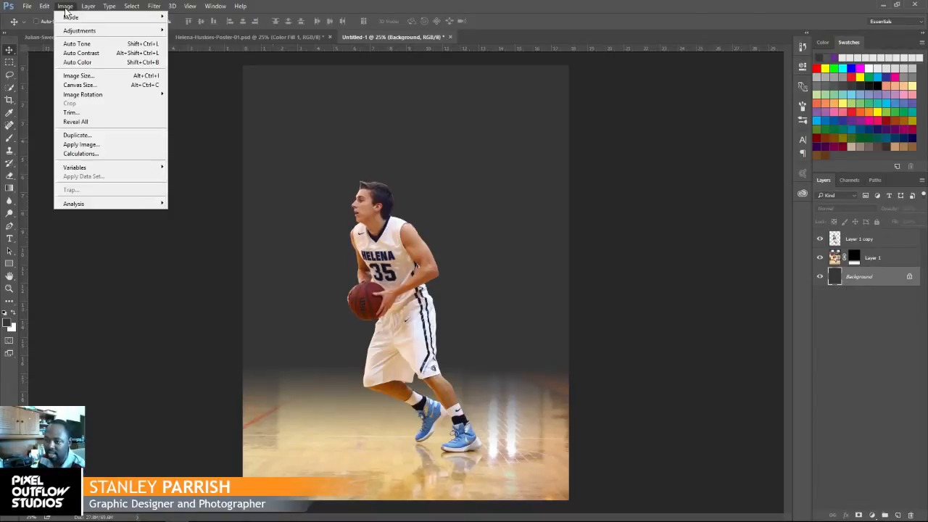
mouse_move(79, 32)
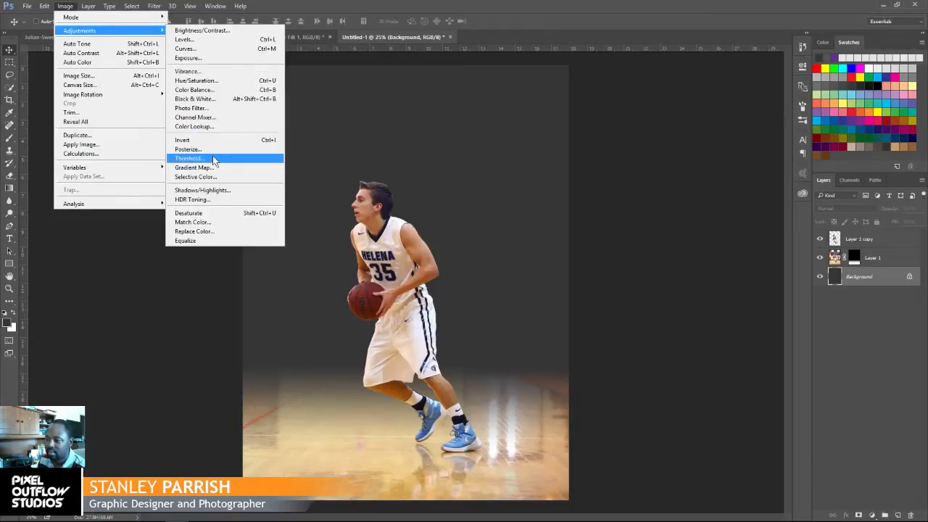
left_click(197, 91)
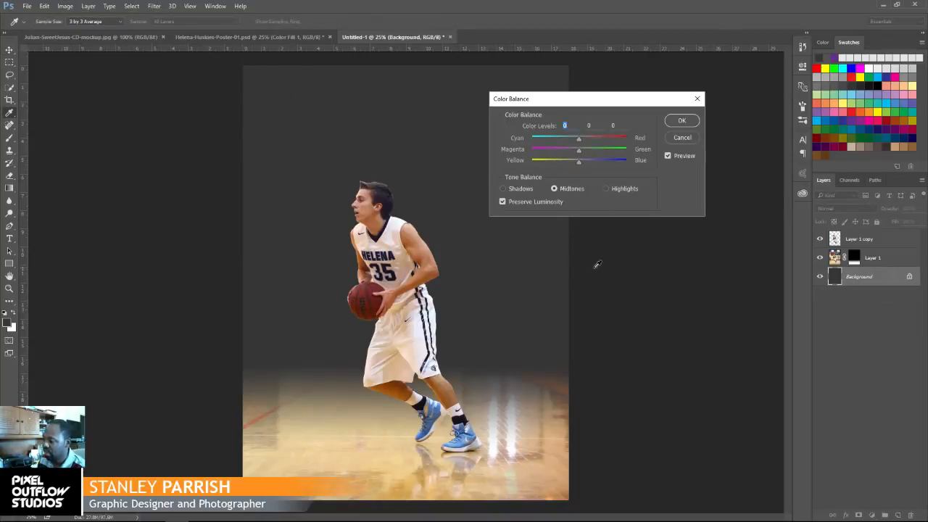
mouse_move(579, 162)
left_mouse_down()
mouse_move(587, 161)
mouse_move(580, 164)
left_mouse_up()
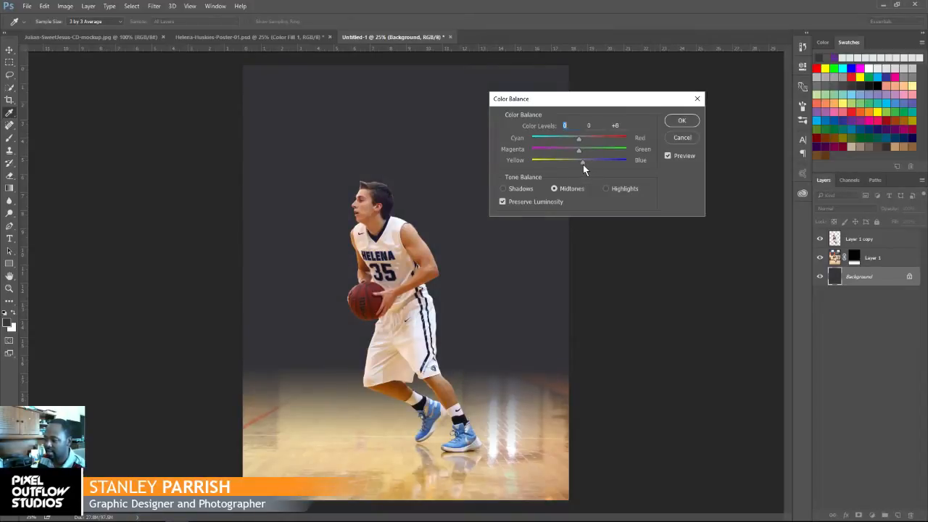
key("Tab")
key("Tab")
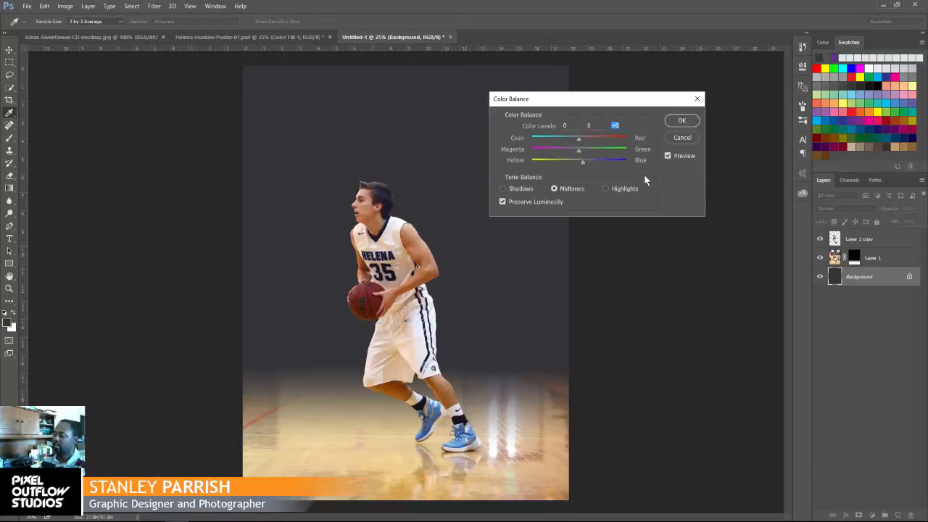
left_click(667, 156)
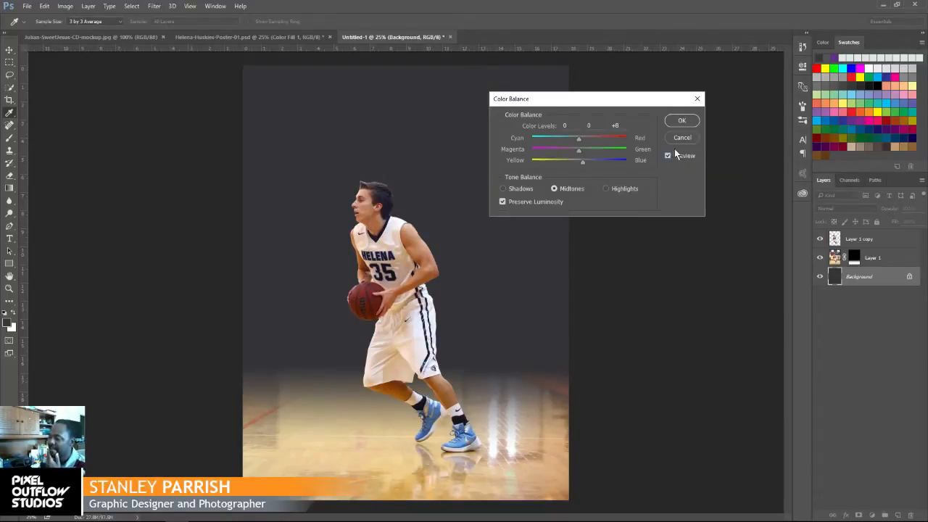
left_click(671, 124)
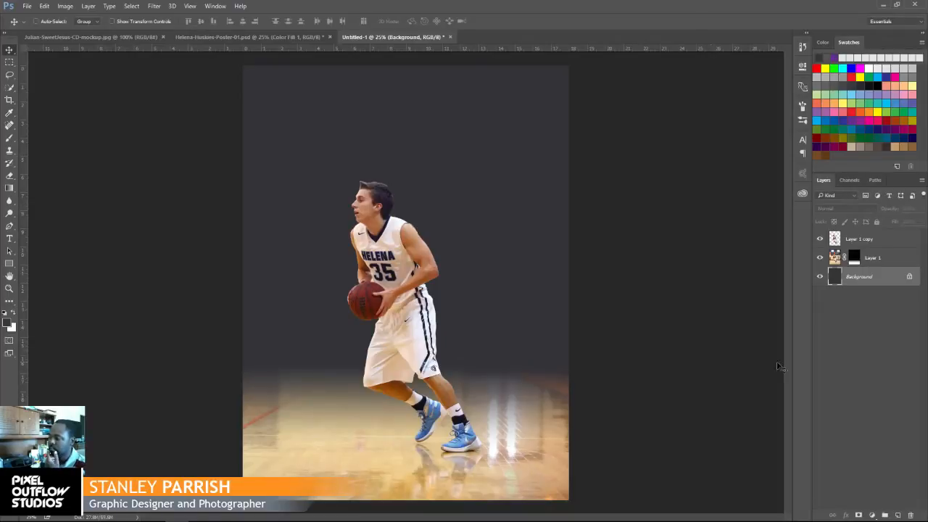
Add a new empty layer directly above Layer 1, beneath the cut-out player layer
left_click(835, 240)
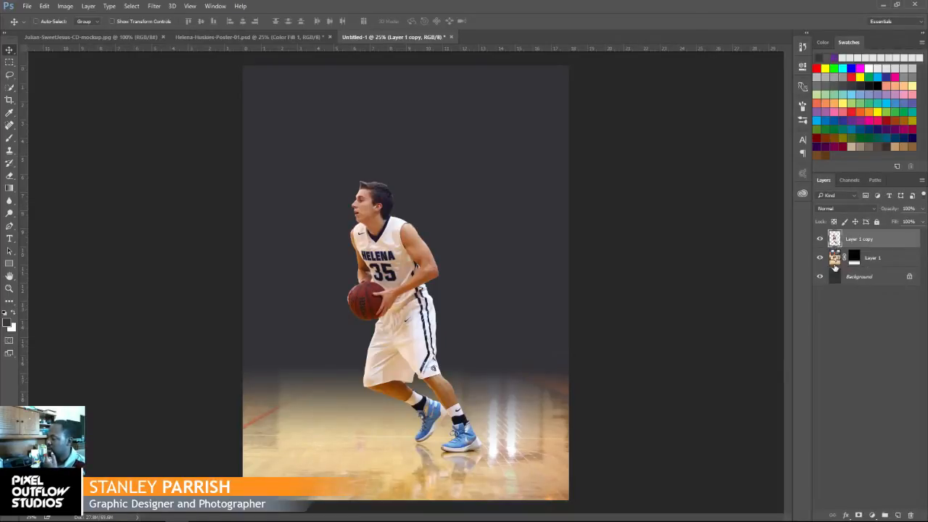
left_click(834, 259)
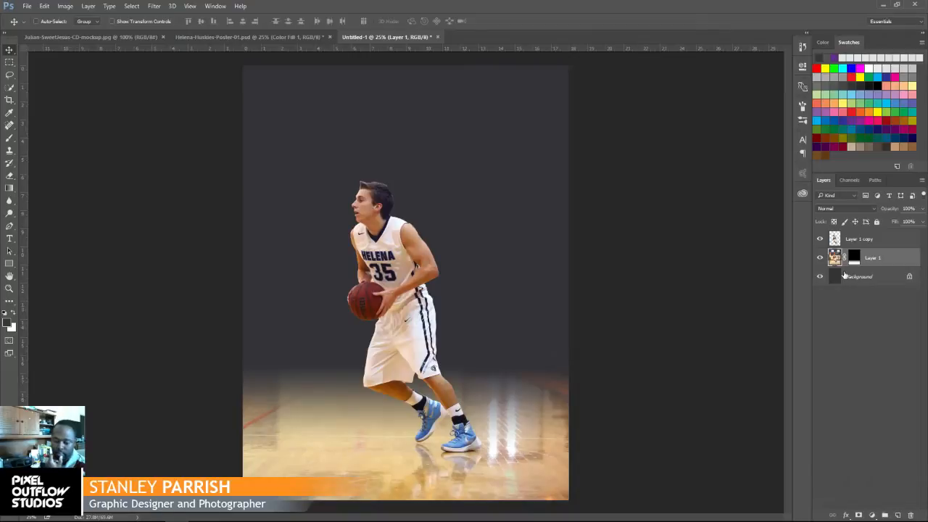
left_click(898, 515)
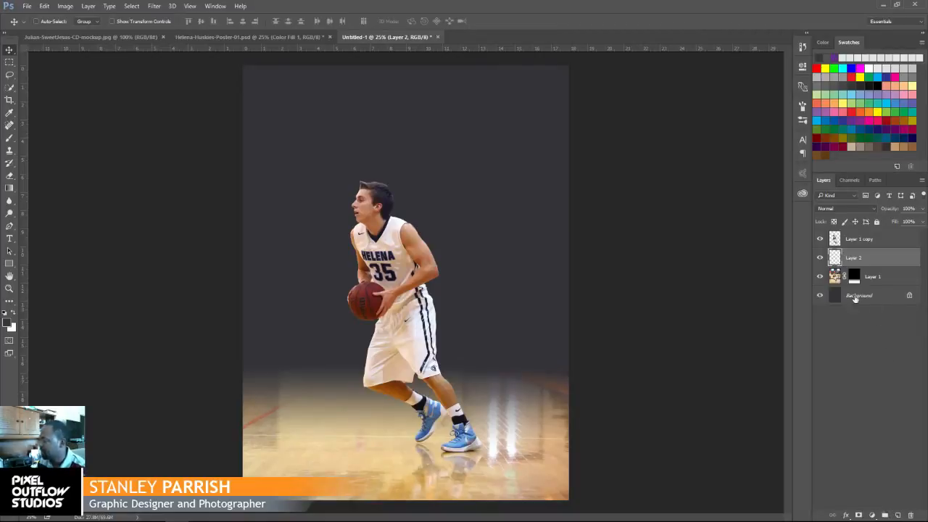
Set up a radial gradient with a white foreground colour and the Foreground to Transparent preset
left_click(9, 187)
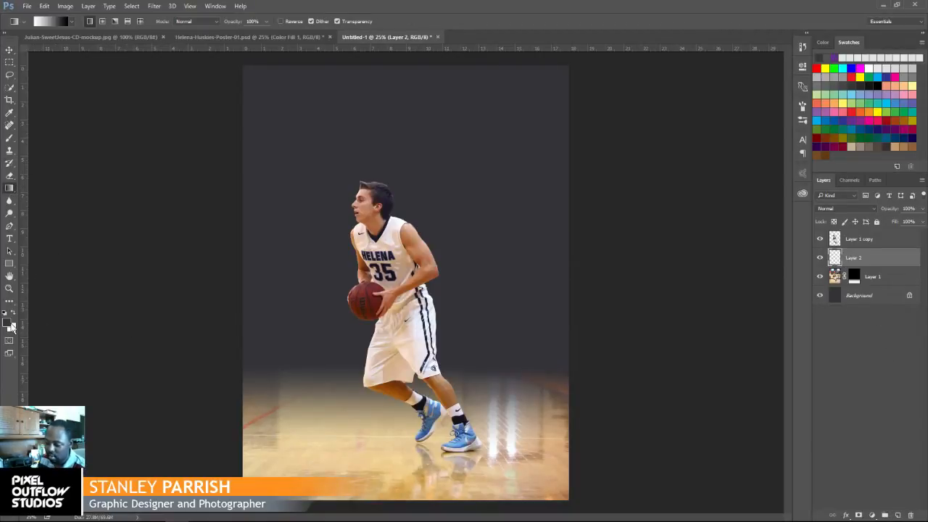
key("x")
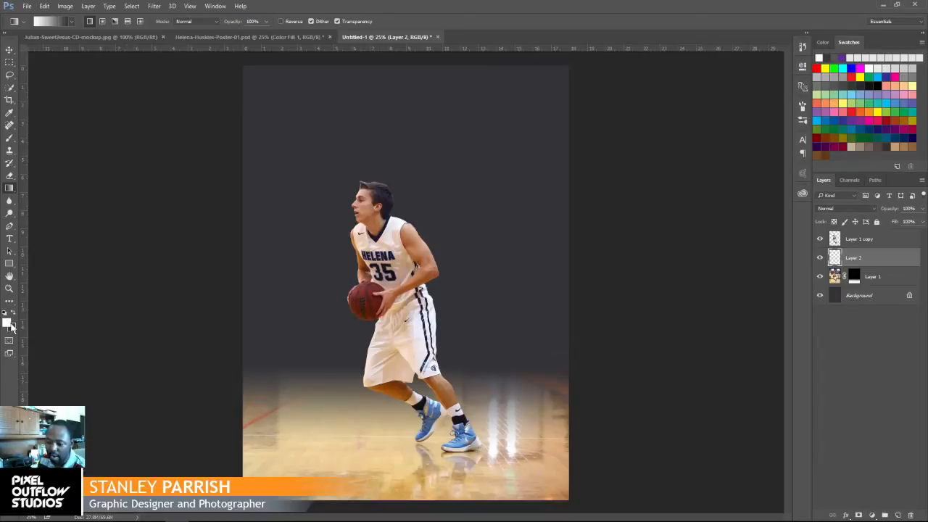
left_click(67, 21)
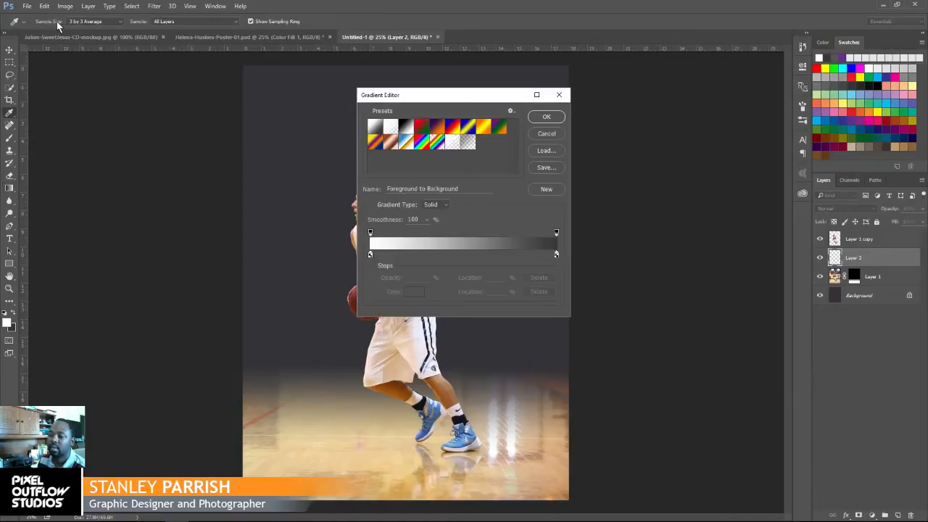
left_click(391, 129)
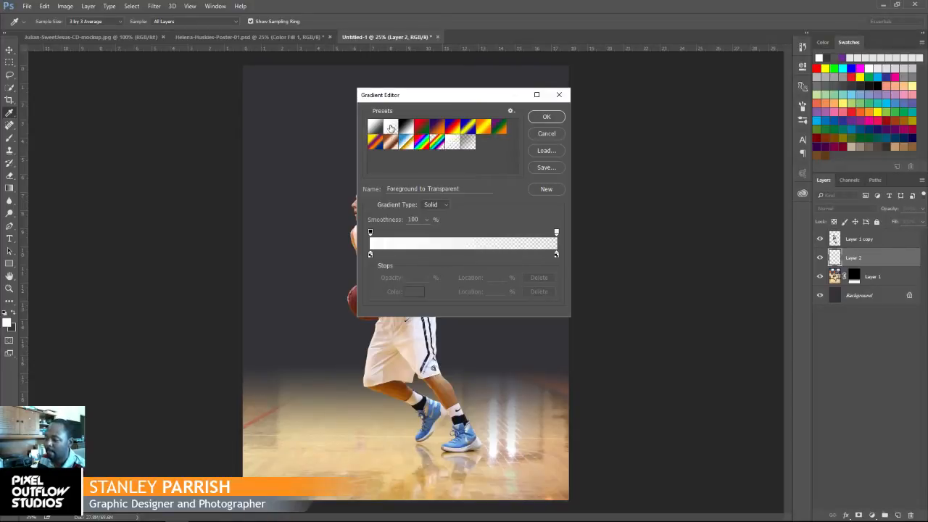
left_click(549, 119)
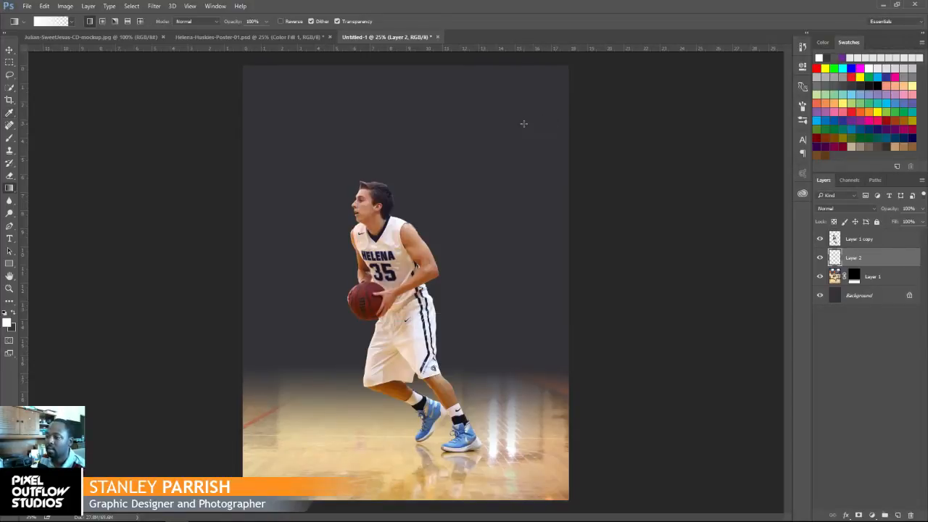
left_click(103, 23)
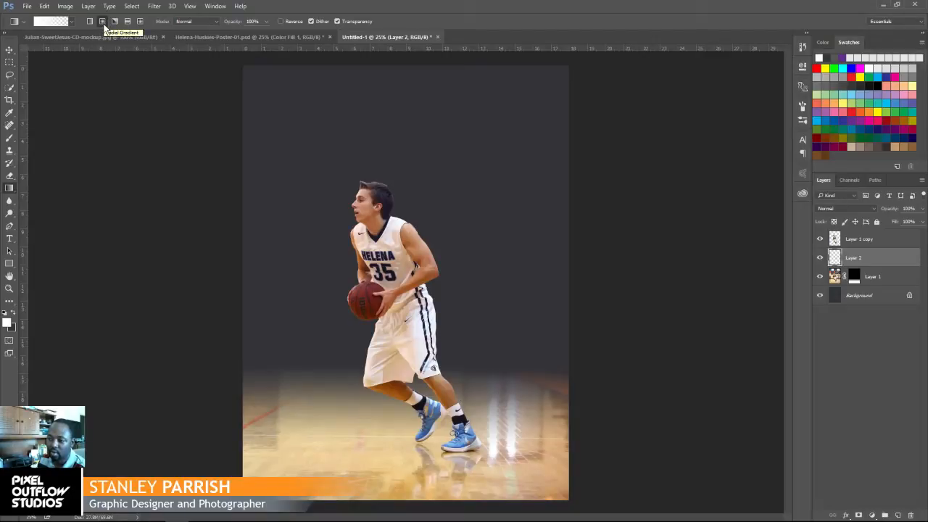
left_click(51, 23)
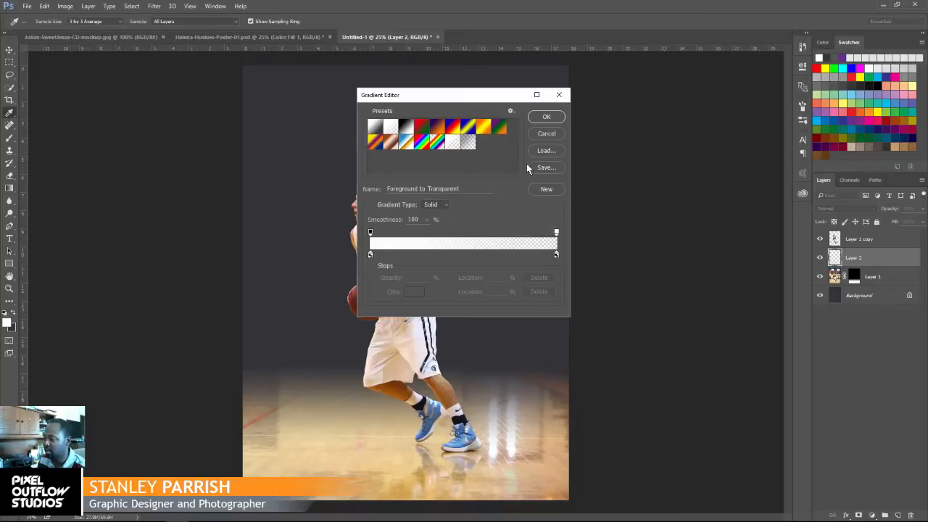
left_click(540, 118)
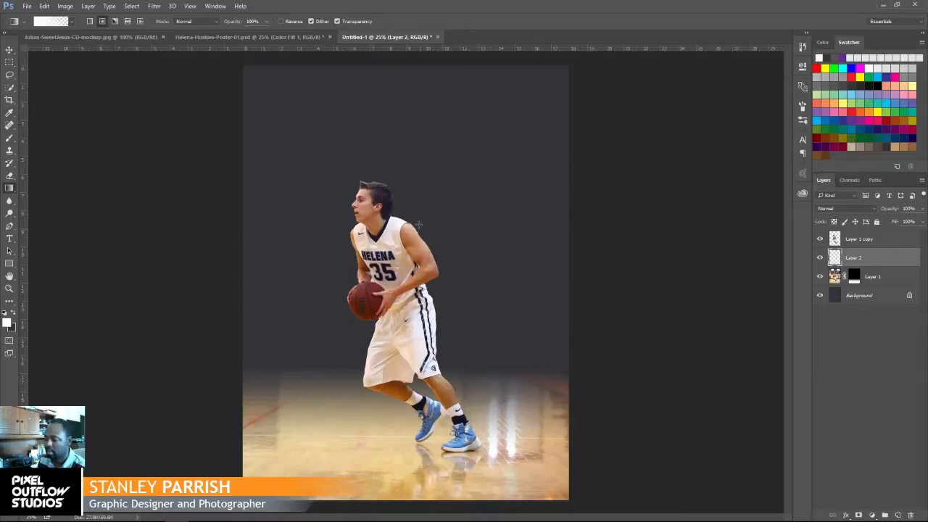
Try white radial glows behind the player on the new layer, keeping one centred beside his head that fades out above the gym floor
left_click_drag(396, 224, 541, 416)
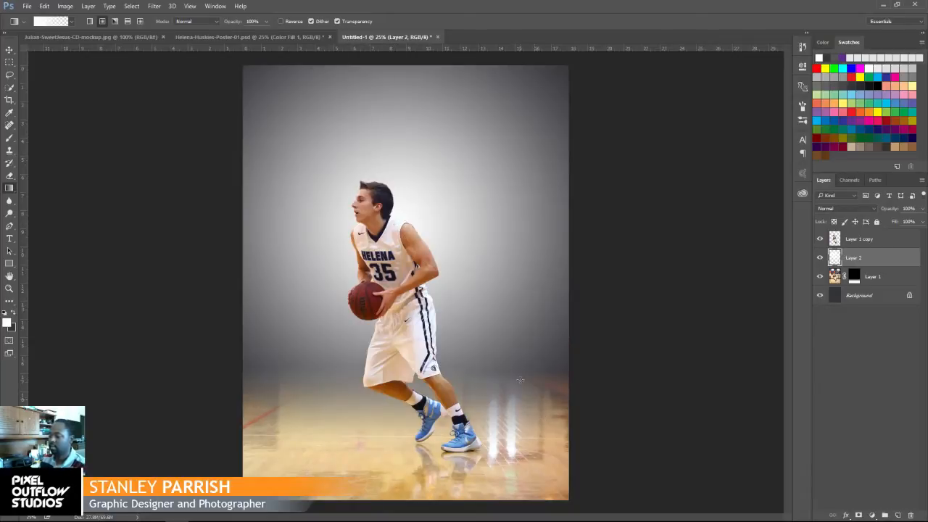
key("ctrl+z")
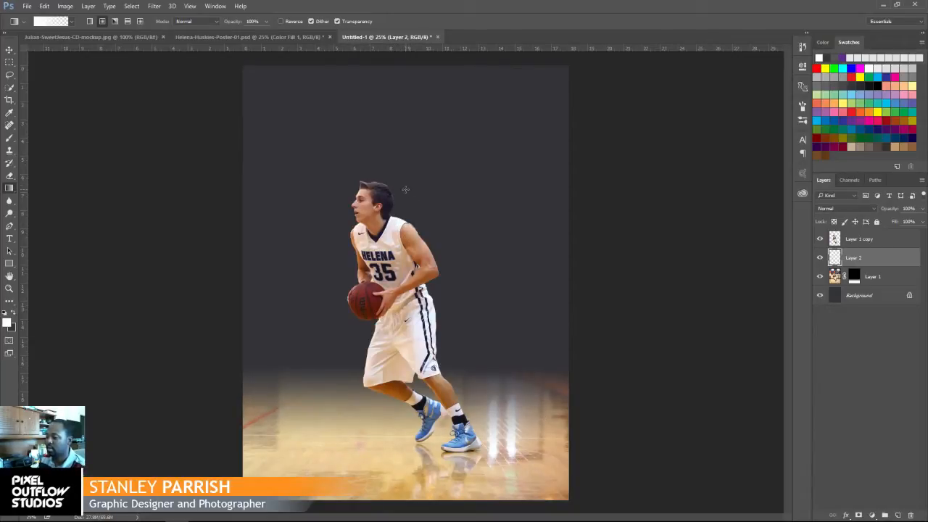
left_click_drag(405, 190, 524, 319)
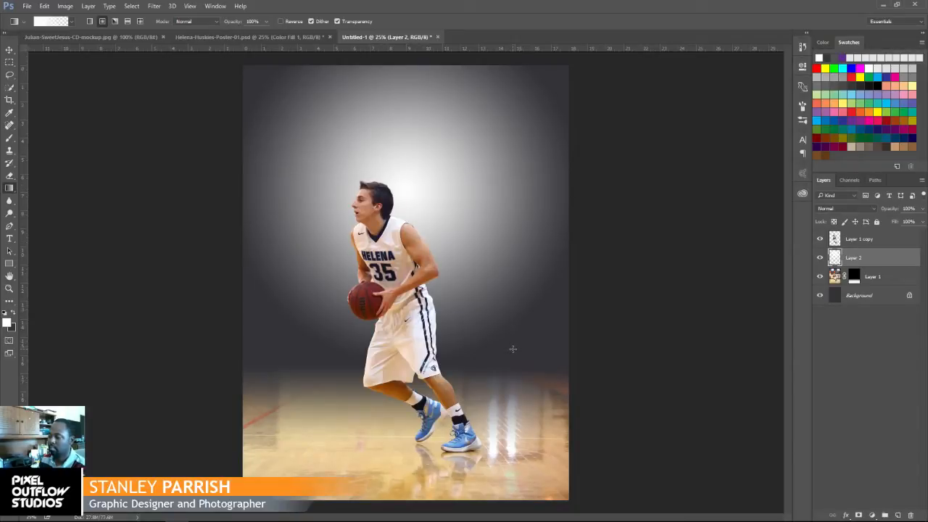
key("ctrl+z")
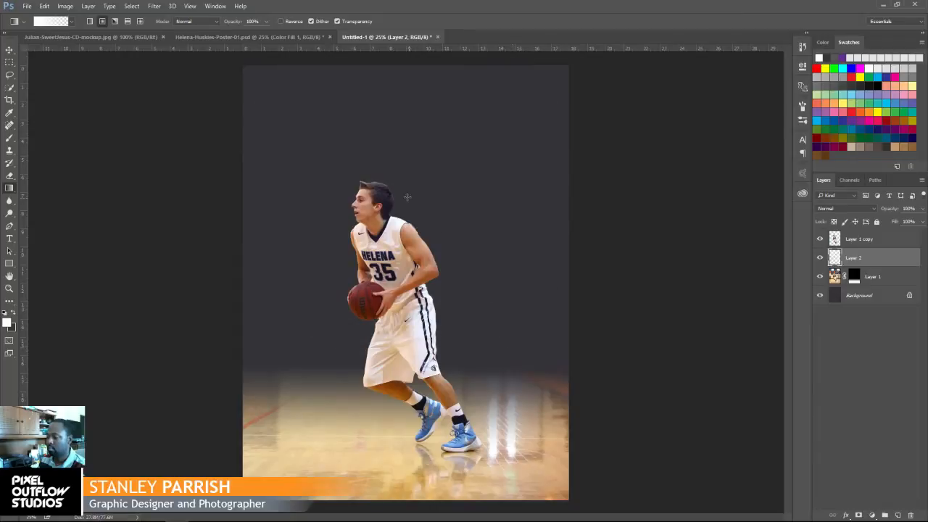
left_click_drag(404, 193, 518, 311)
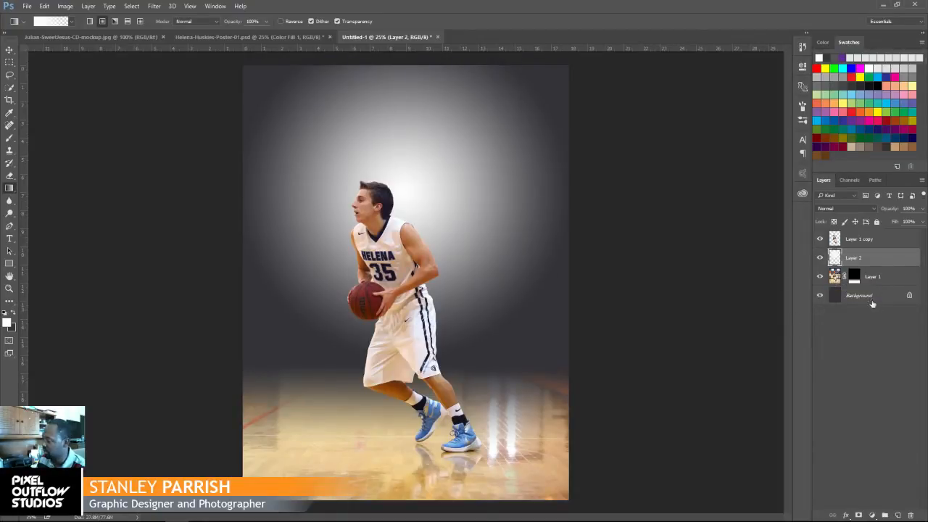
Rename the glow layer "background light" and the cut-out layer "Player"
double_click(852, 257)
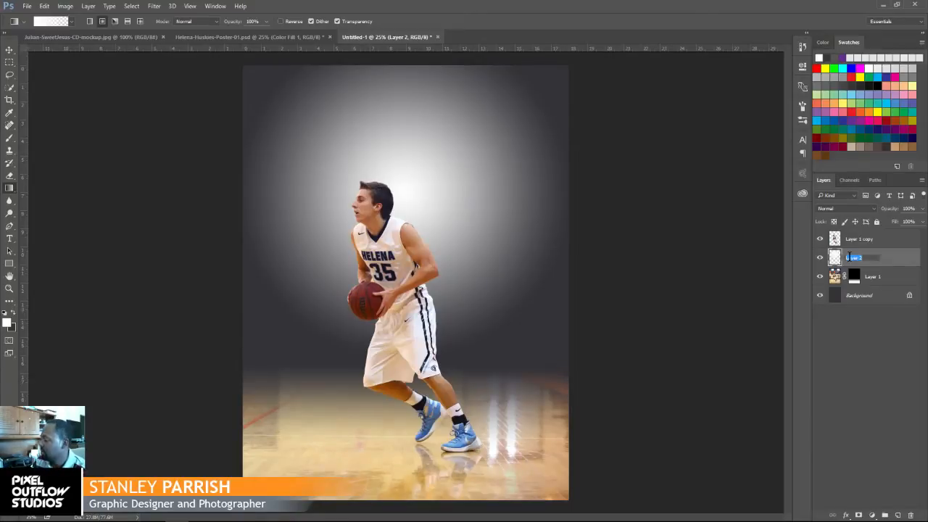
type("B")
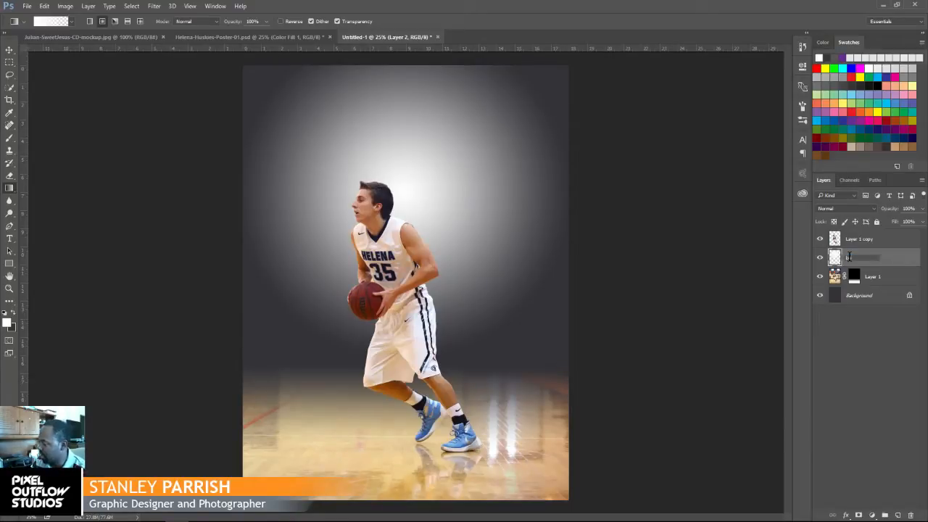
type("ackground light")
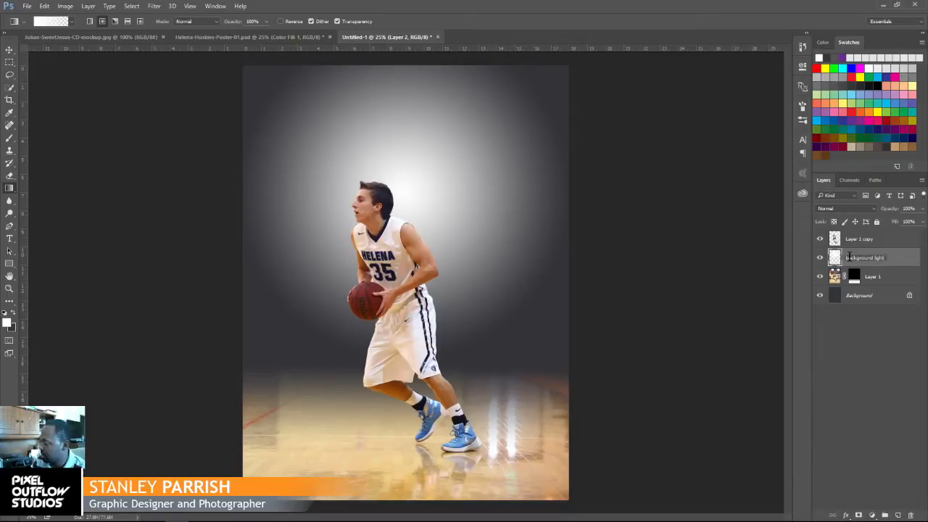
key("Return")
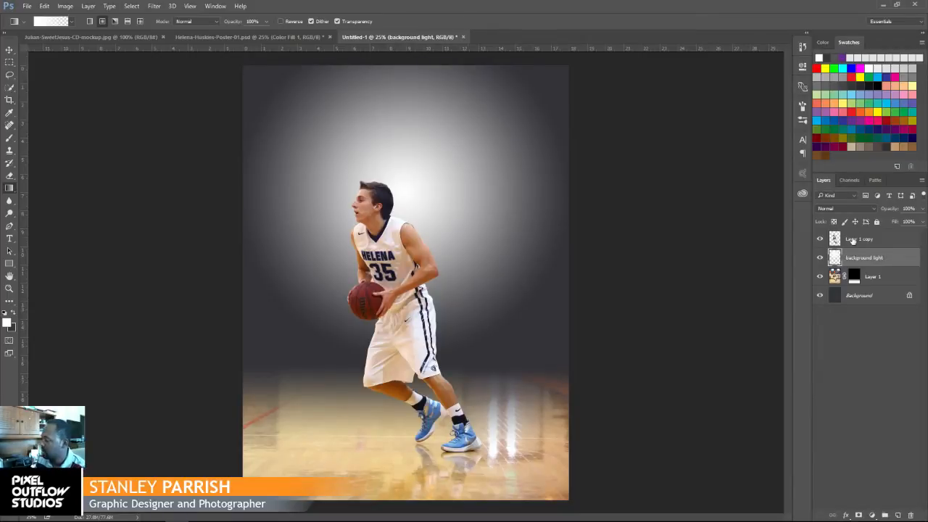
double_click(853, 239)
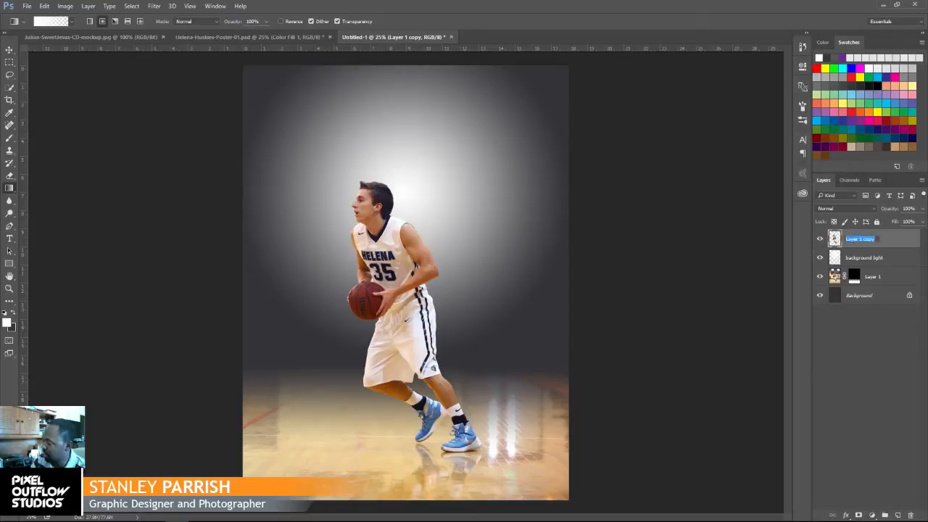
type("Player")
key("Return")
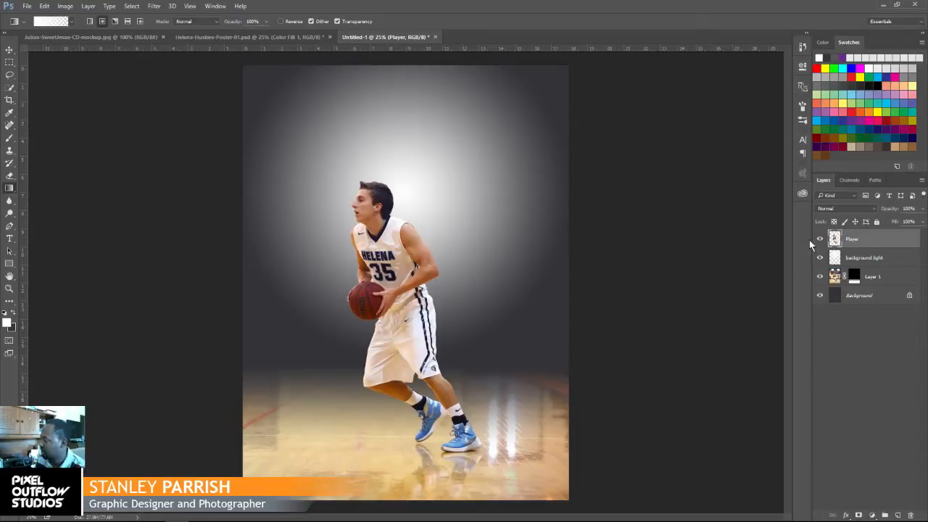
Add a new layer directly above the background light layer and name it "Clouds"
left_click(842, 261)
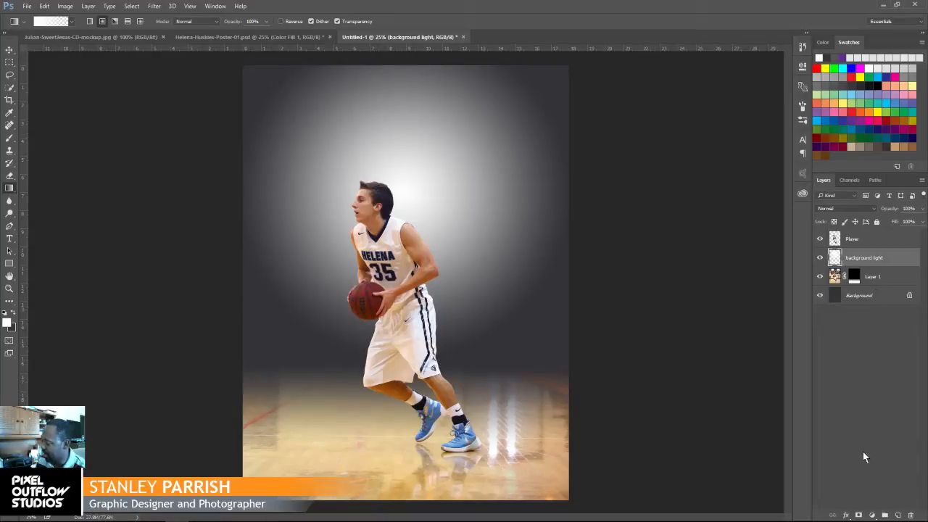
left_click(898, 514)
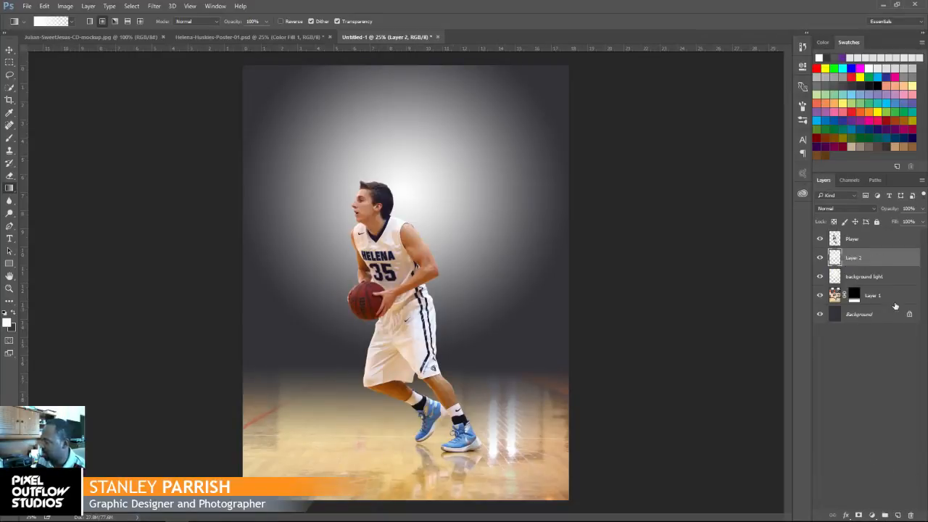
double_click(853, 258)
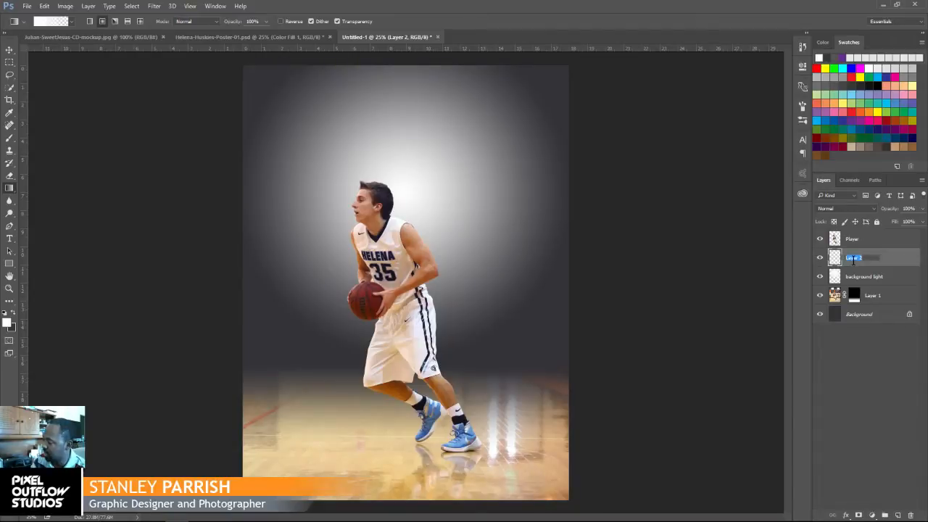
type("clouds")
key("Return")
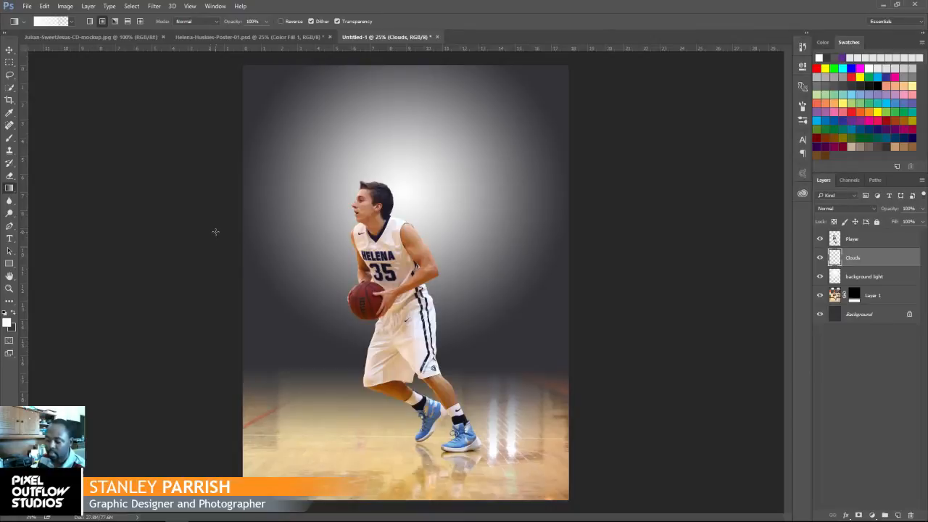
Set white as foreground and black as background colour, and render the Clouds filter on the Clouds layer
key("d")
key("x")
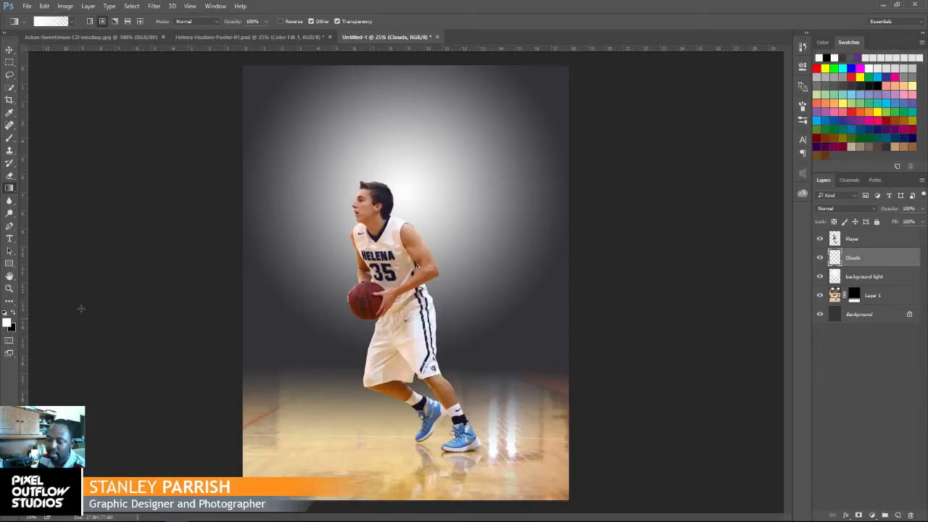
left_click(155, 7)
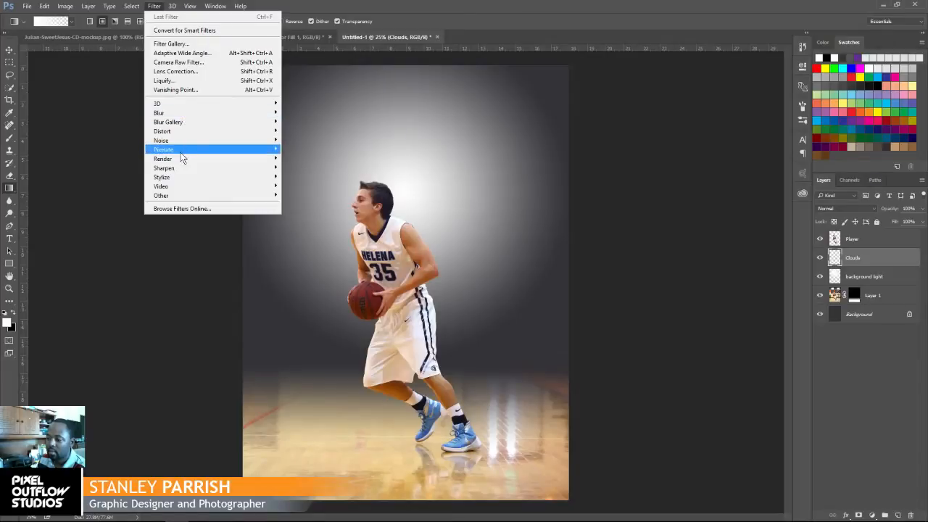
mouse_move(180, 164)
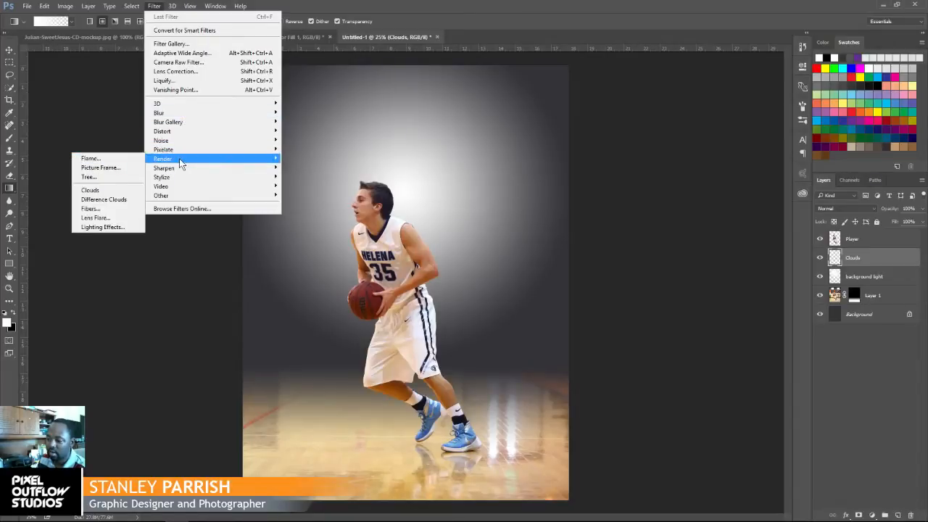
left_click(92, 190)
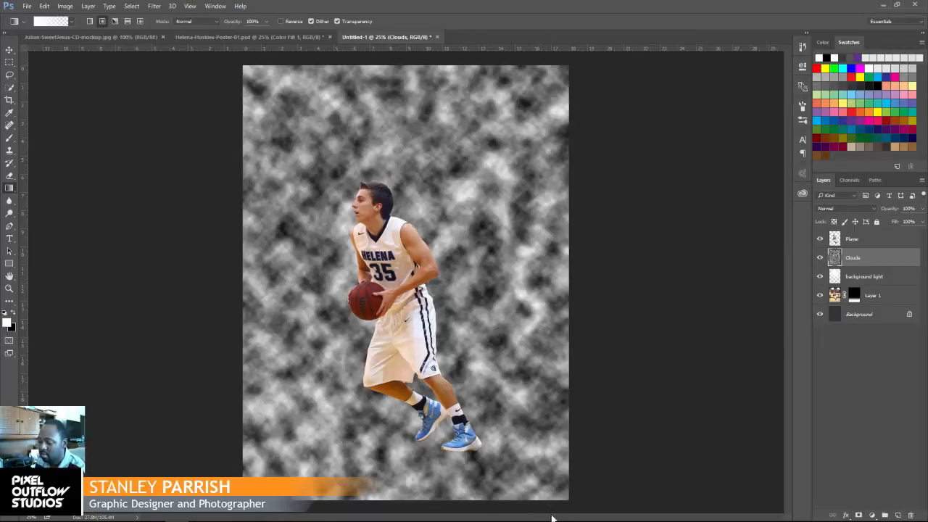
Reapply the Clouds filter several times to generate different random cloud patterns on the Clouds layer
left_click(154, 7)
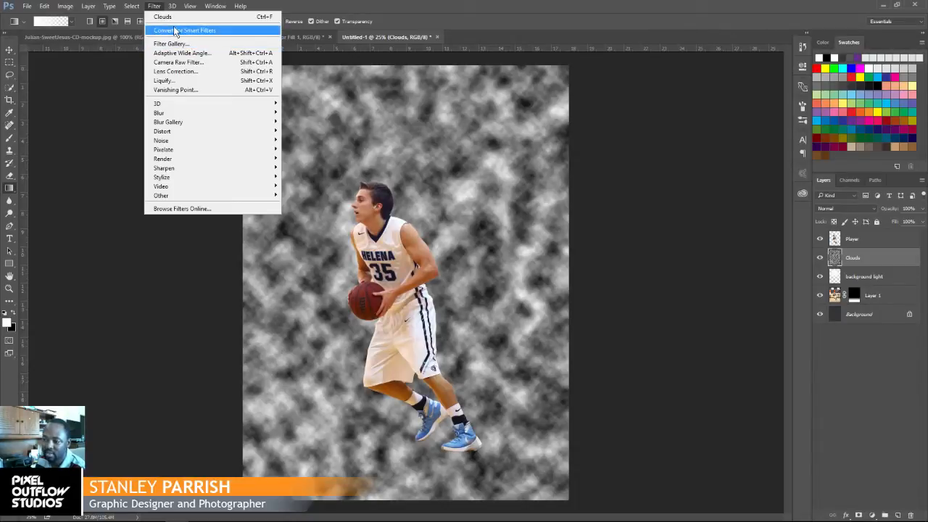
left_click(246, 17)
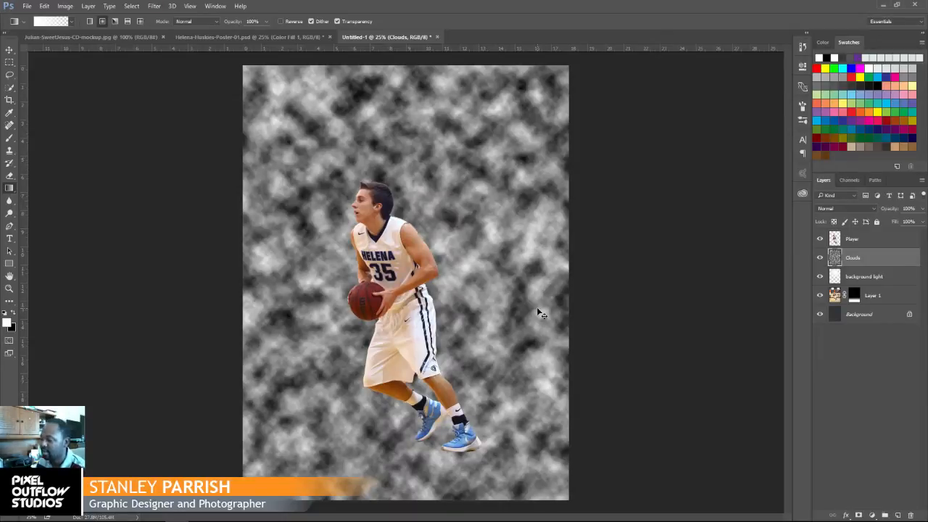
key("ctrl+f")
key("ctrl+f")
key("ctrl+f")
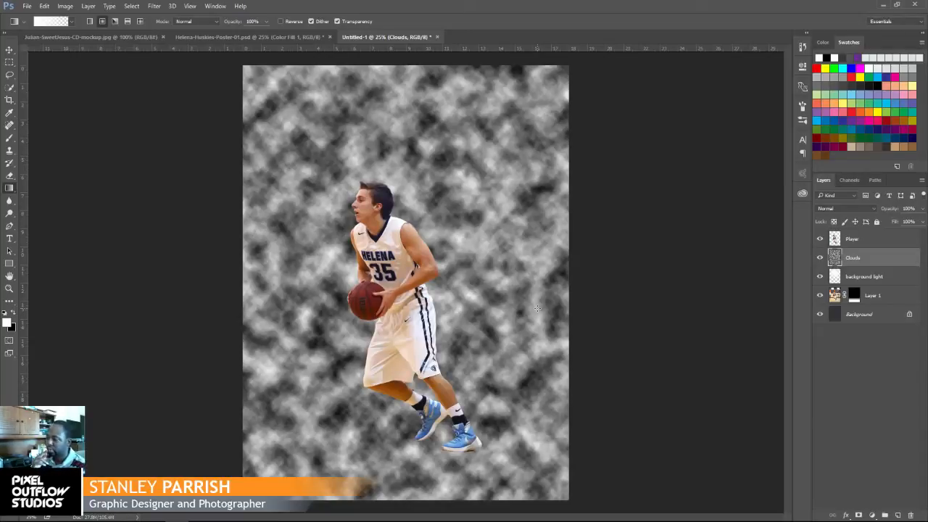
key("ctrl+f")
key("ctrl+f")
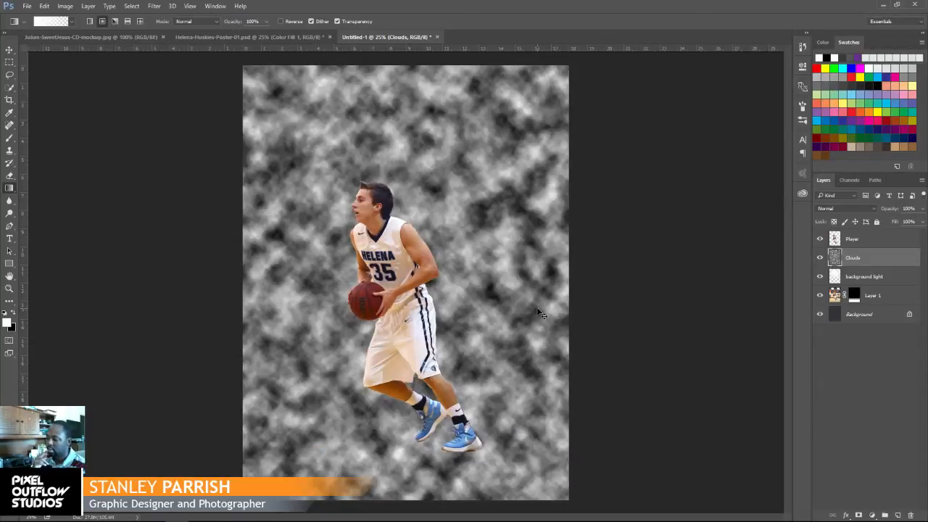
key("ctrl+f")
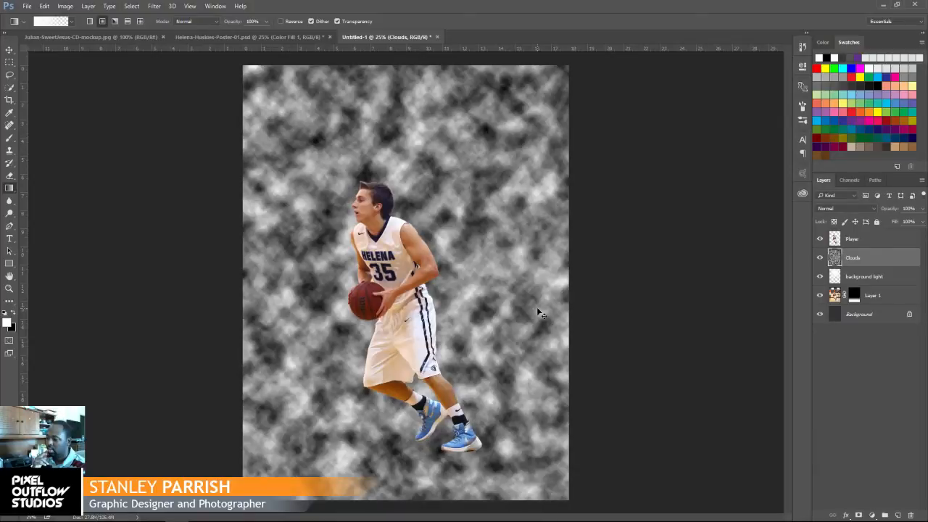
Rerun the Clouds filter six more times to get a different random texture on the Clouds layer
key("ctrl+f")
key("ctrl+f")
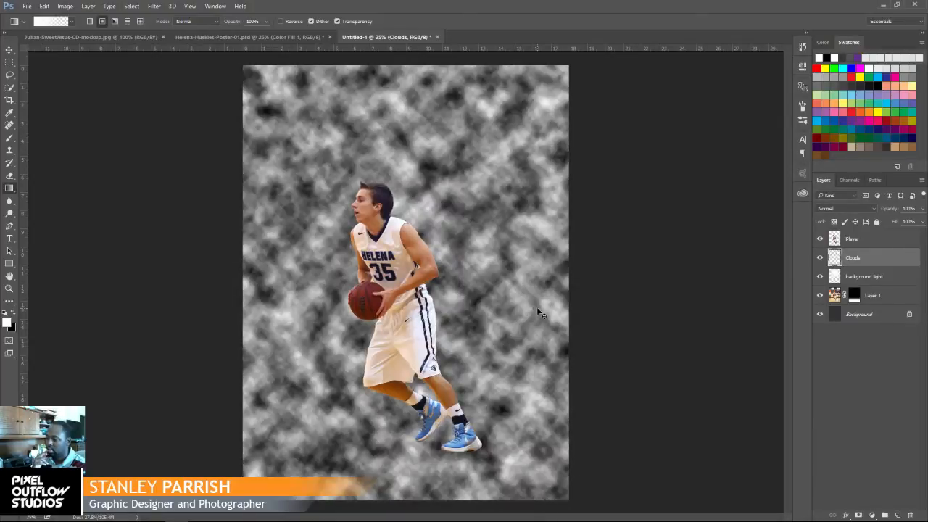
key("ctrl+f")
key("ctrl+f")
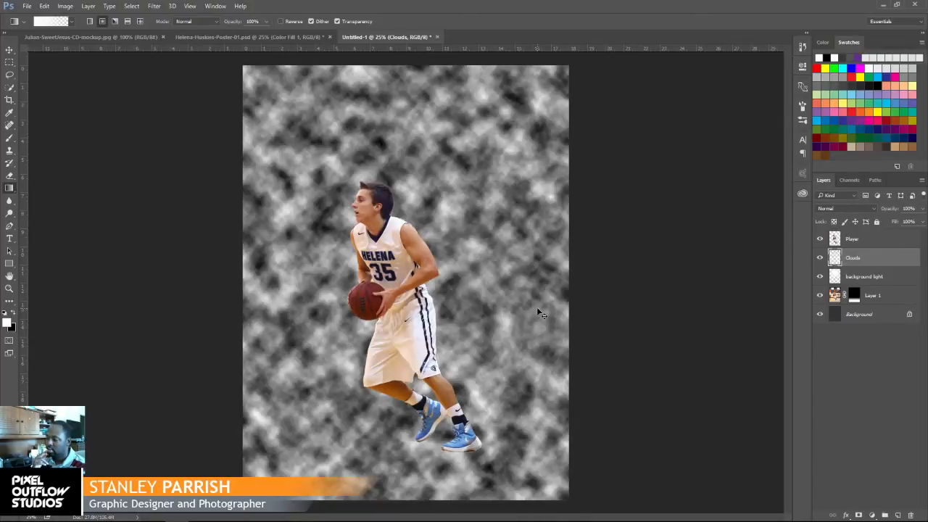
key("ctrl+f")
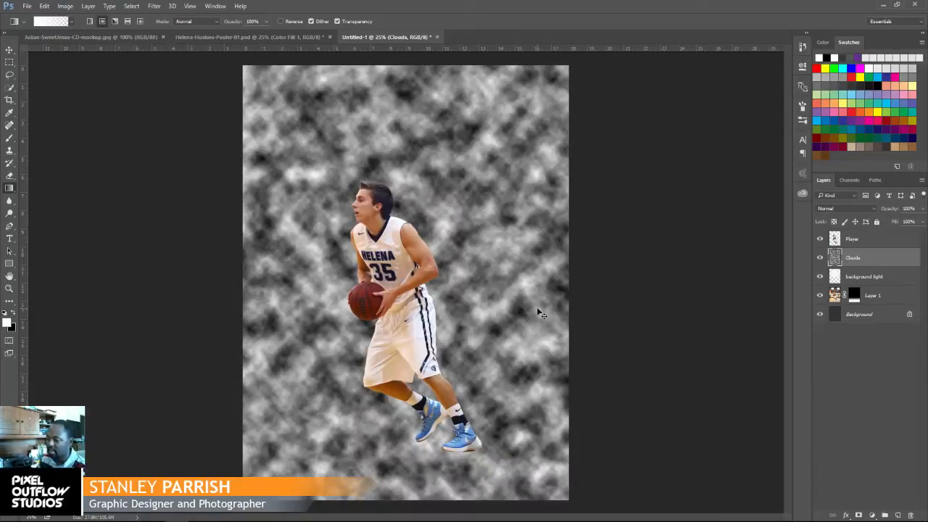
key("ctrl+f")
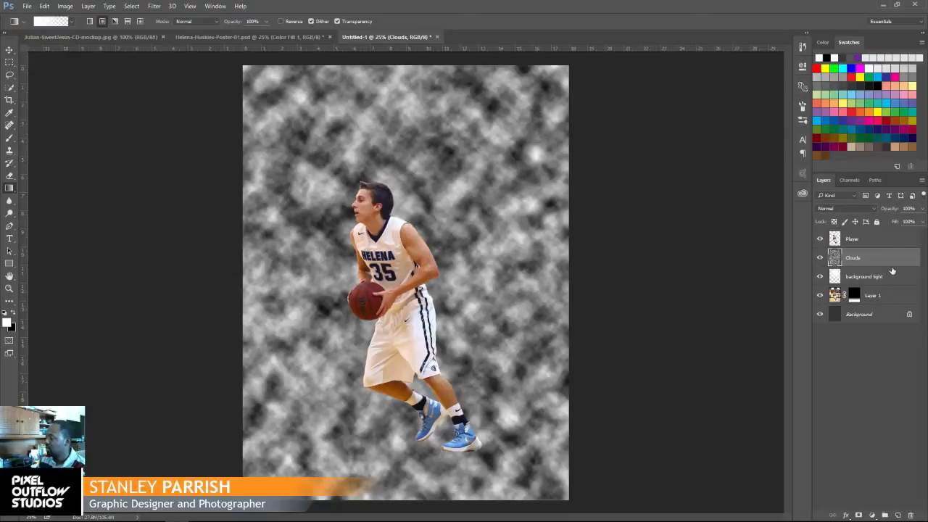
Compare the Soft Light and Overlay blend modes on the Clouds layer and keep Soft Light
left_click(875, 210)
left_click(830, 312)
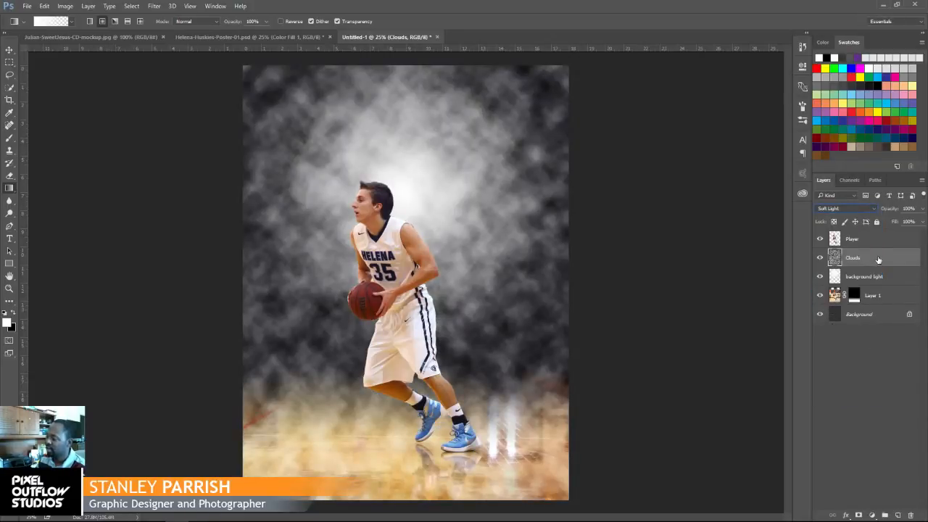
left_click(861, 208)
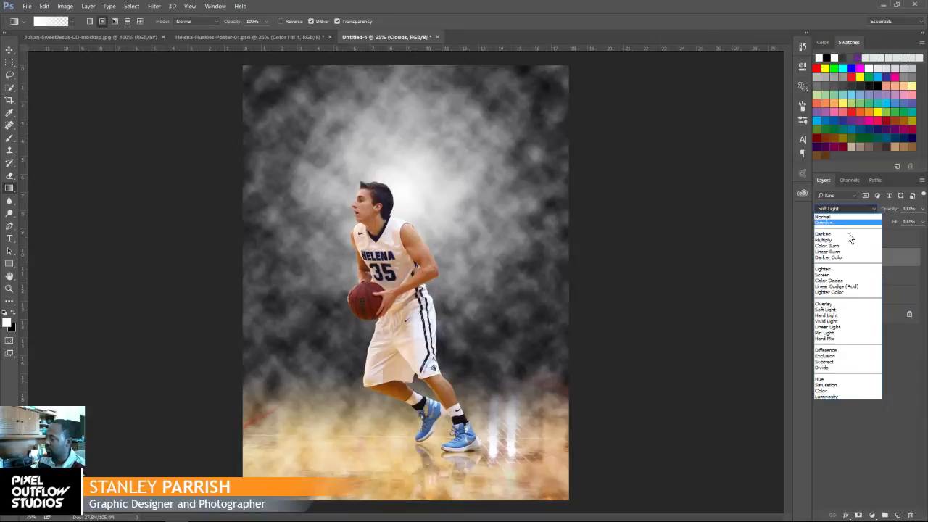
left_click(830, 304)
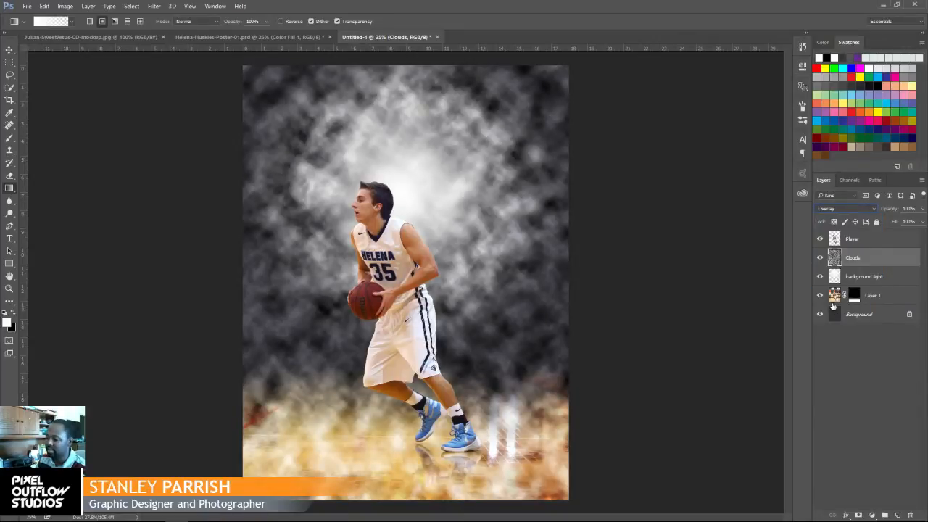
left_click(862, 208)
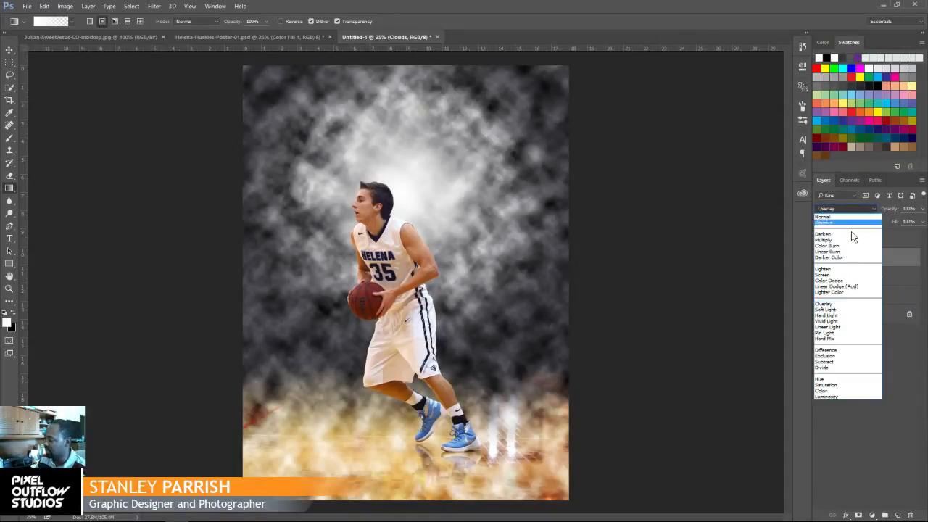
left_click(833, 310)
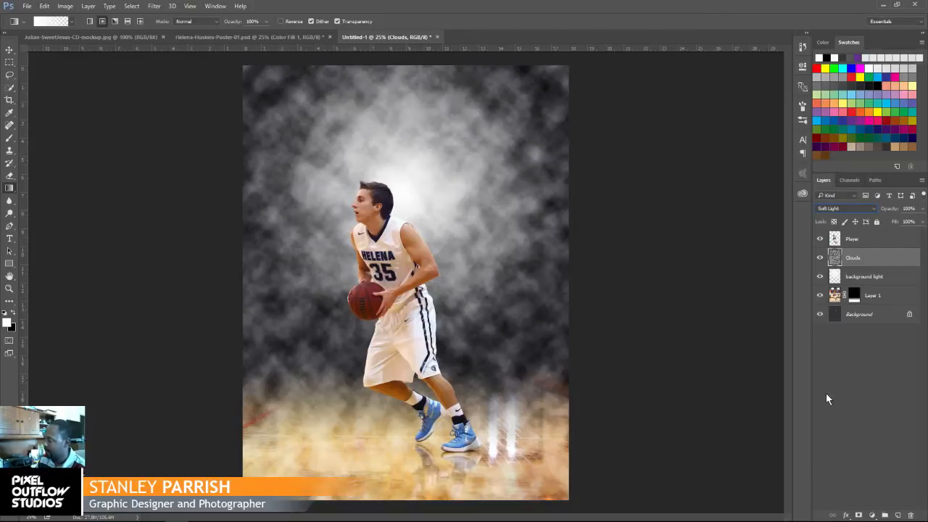
Hide the Clouds layer and lower the background light layer's opacity to 65%
left_click(819, 277)
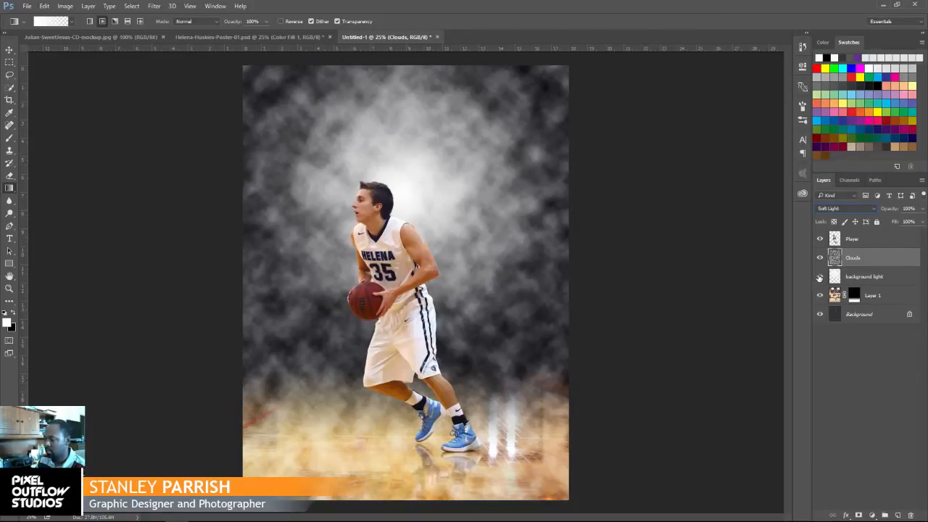
left_click(821, 258)
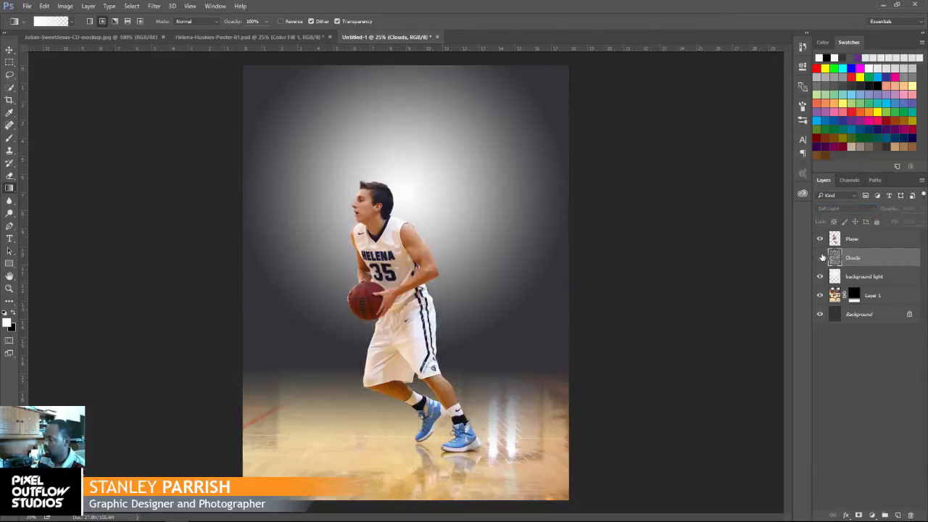
left_click(859, 279)
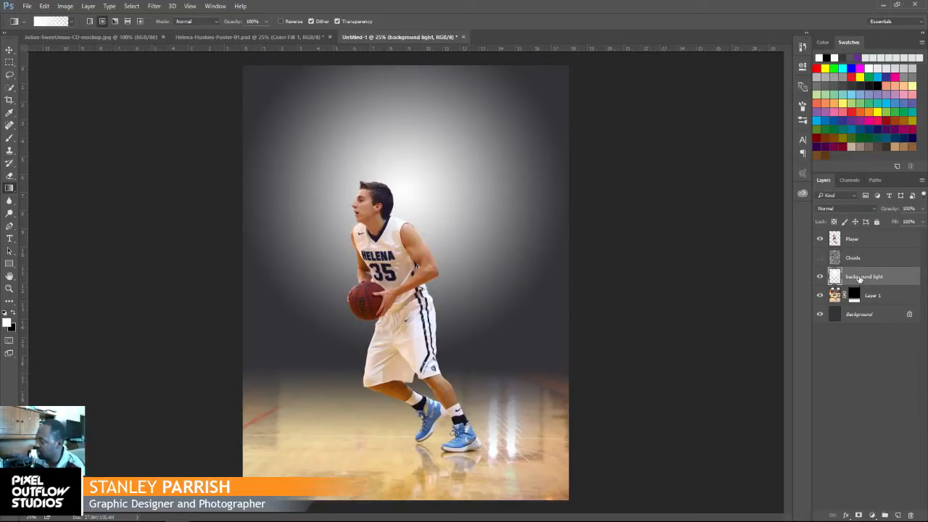
left_click(924, 208)
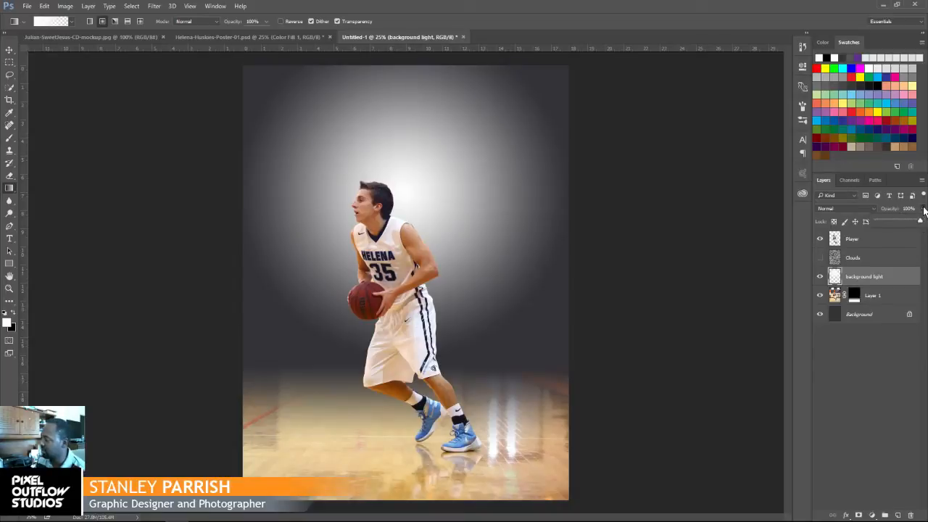
left_click_drag(919, 220, 904, 222)
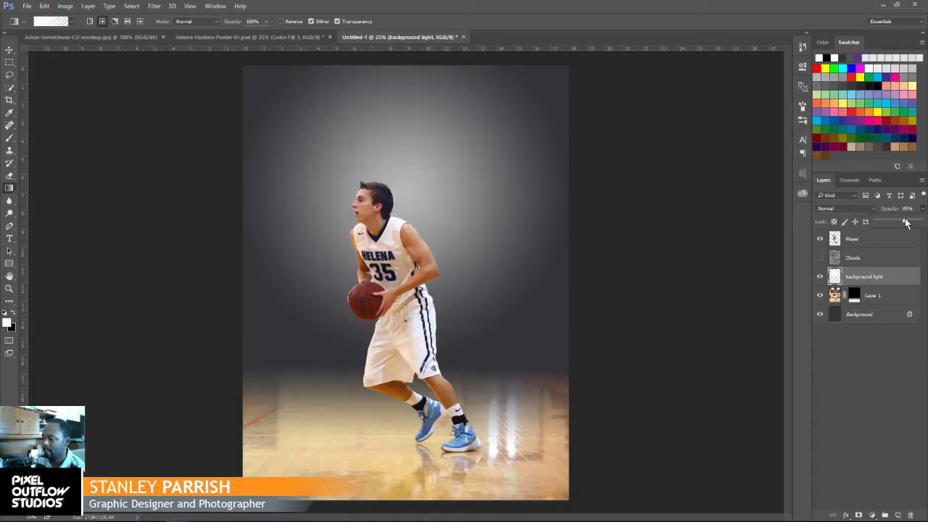
Show the Clouds layer again and reduce its opacity to 11%
left_click(849, 259)
left_click(820, 258)
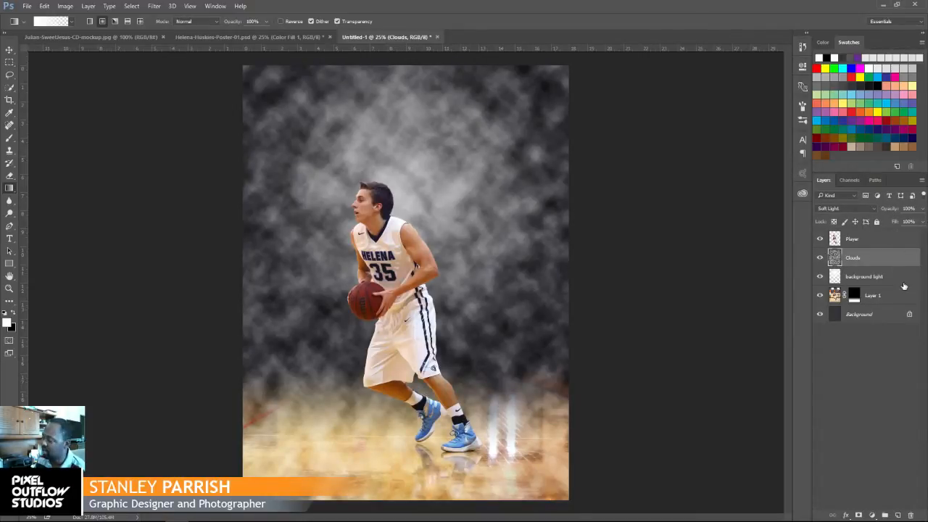
left_click(922, 208)
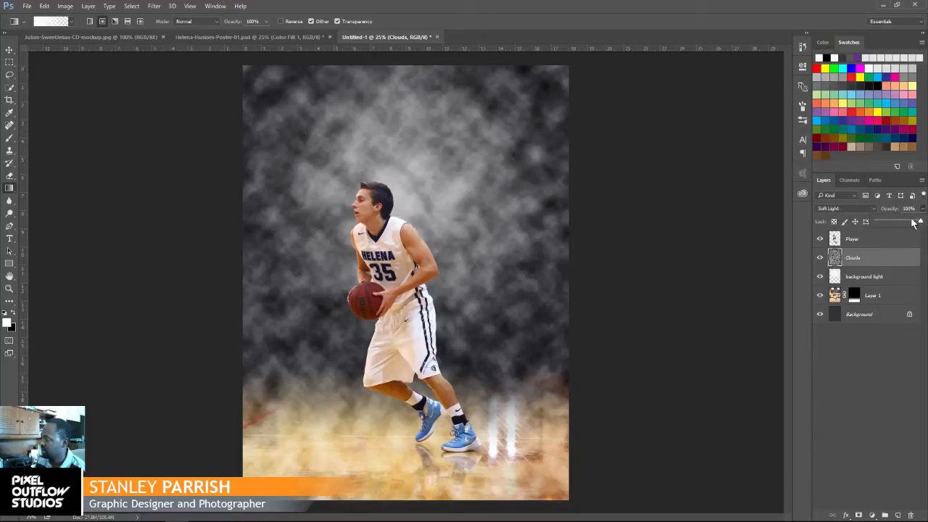
left_click_drag(914, 223, 890, 226)
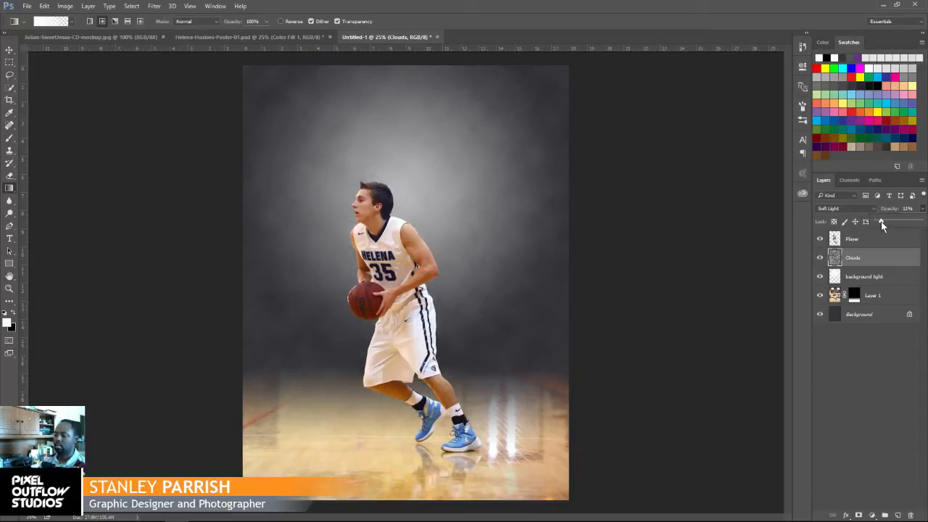
left_click(852, 259)
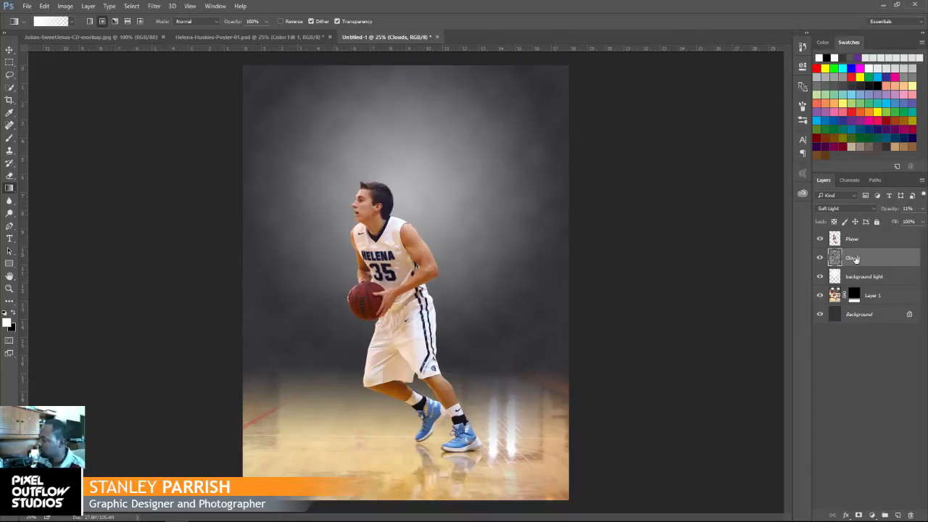
Consult the finished Helena-Huskies-Poster-01 document, then add a layer mask to the Clouds layer and choose the white-to-black gradient preset
left_click(284, 37)
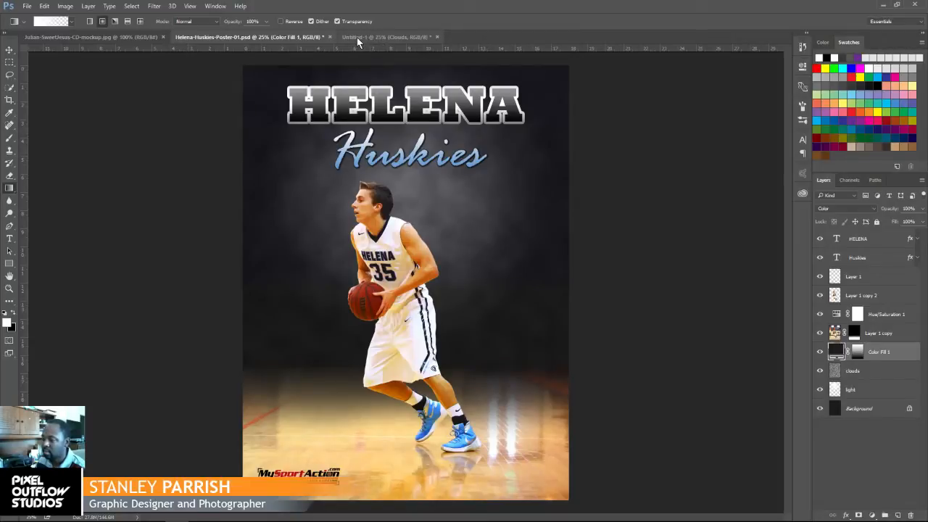
left_click(355, 37)
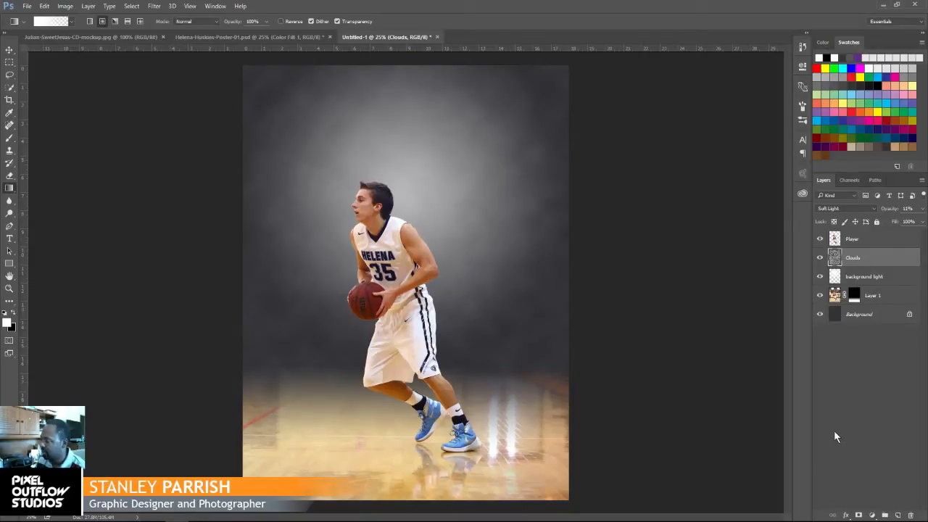
left_click(859, 515)
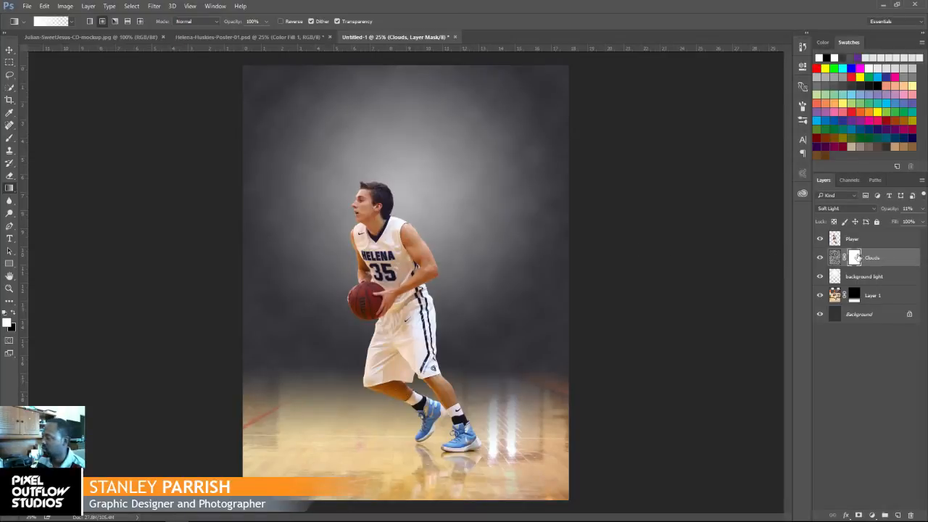
left_click(64, 21)
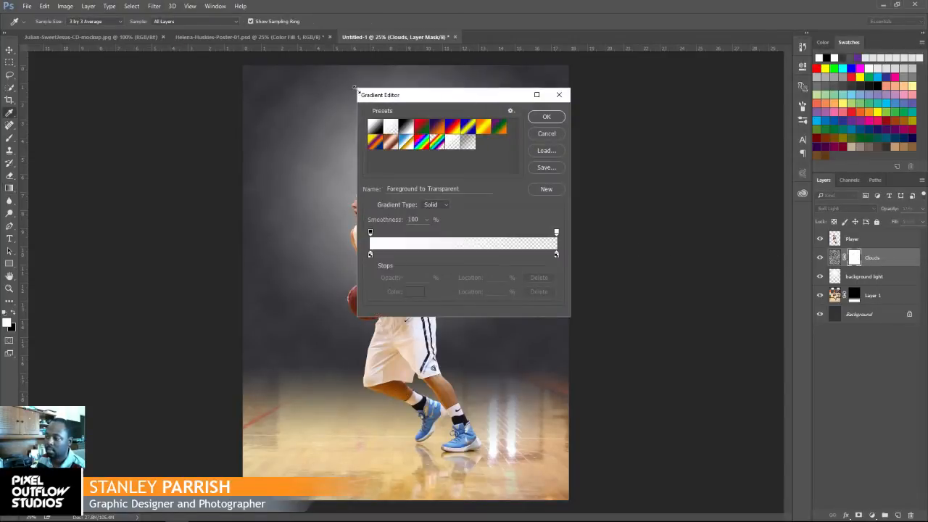
left_click_drag(390, 99, 343, 78)
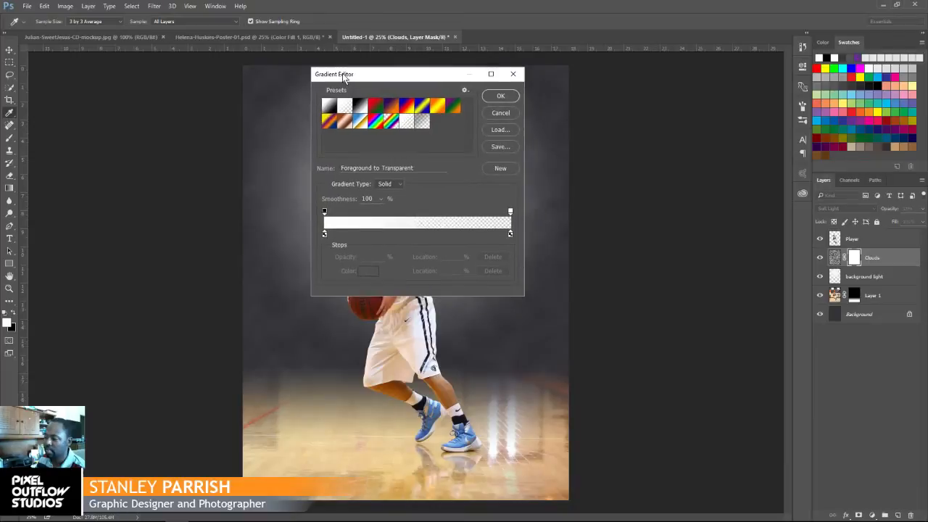
left_click(329, 109)
left_click(499, 96)
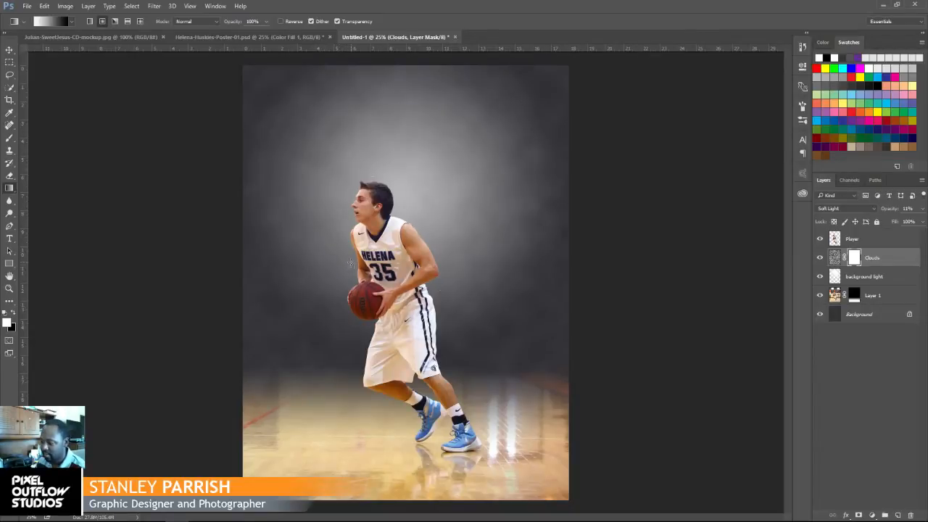
Undo a trial radial gradient on the Clouds mask and apply a linear white-to-black gradient downward to fade the clouds over the floor
left_click_drag(351, 271, 361, 500)
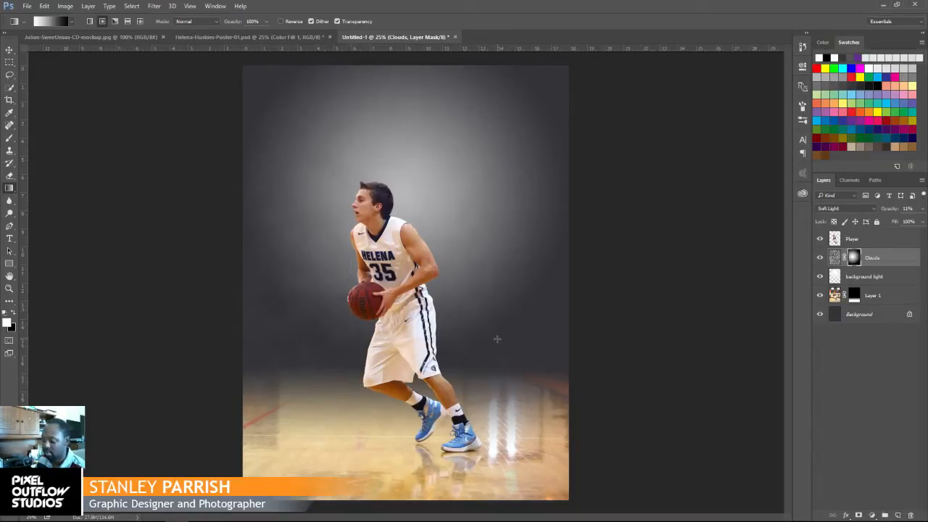
key("ctrl+z")
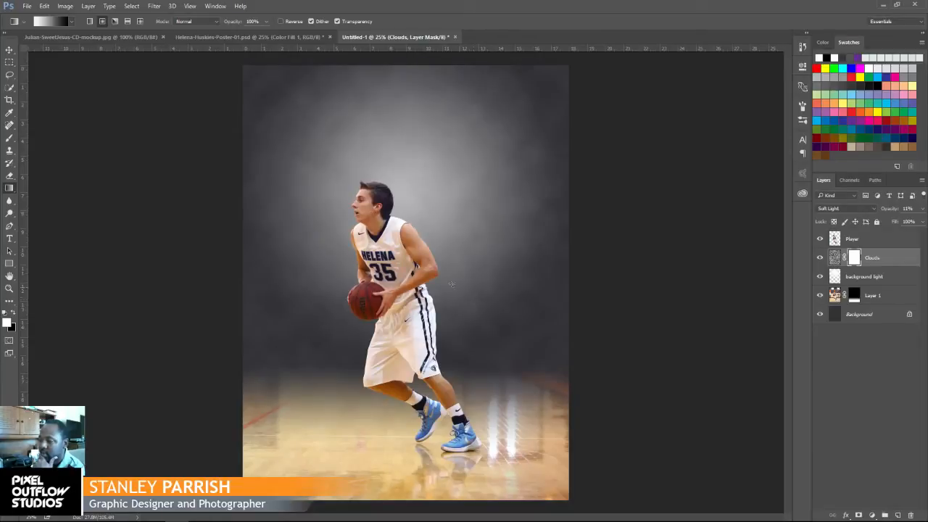
left_click(90, 22)
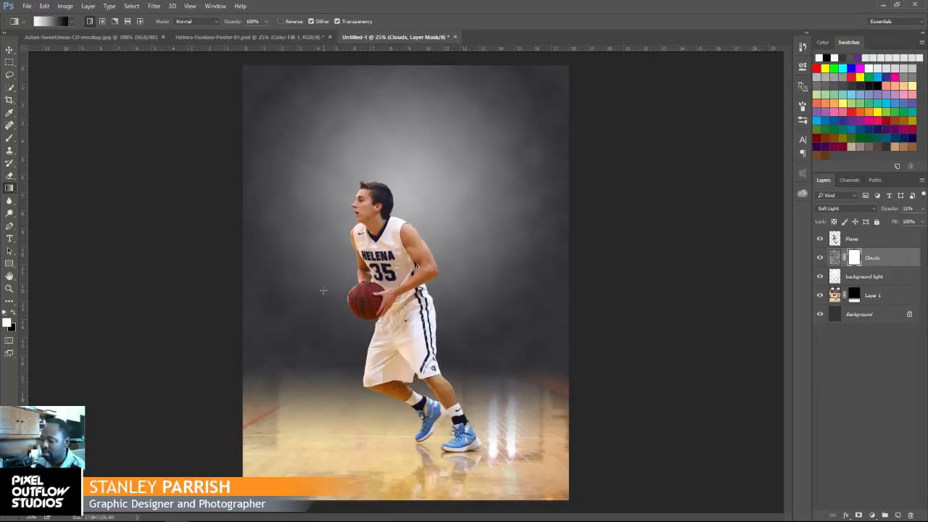
left_click_drag(322, 290, 323, 474)
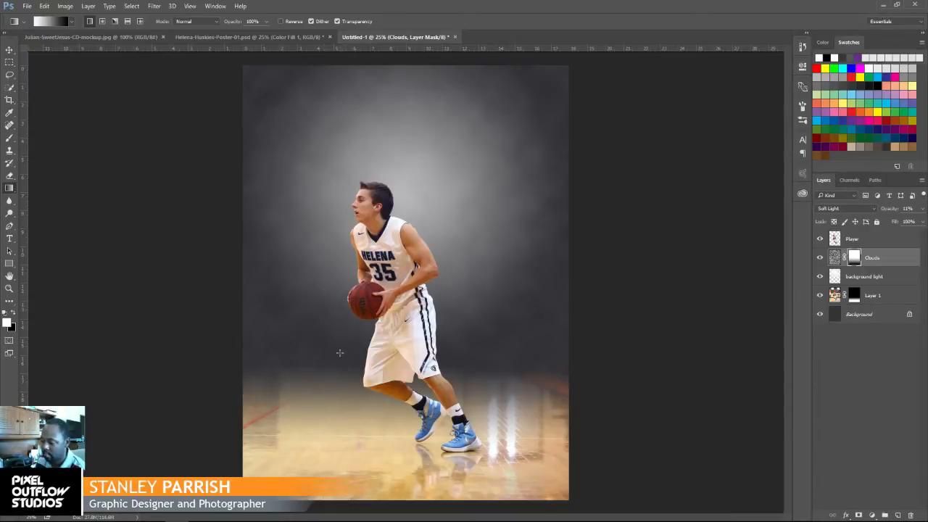
left_click_drag(340, 340, 345, 499)
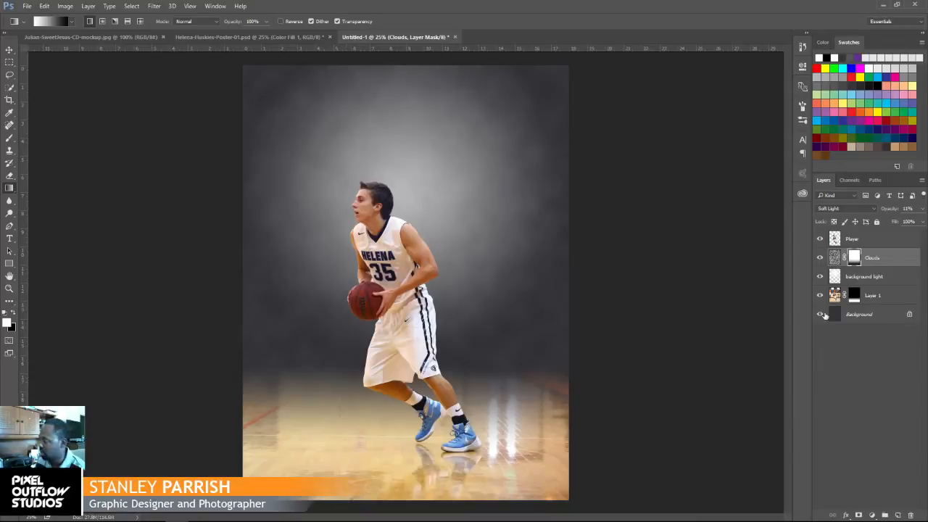
Hide and reshow the background light, Layer 1 and Background layers to examine how the masked clouds affect each one
left_click(819, 276)
left_click(820, 295)
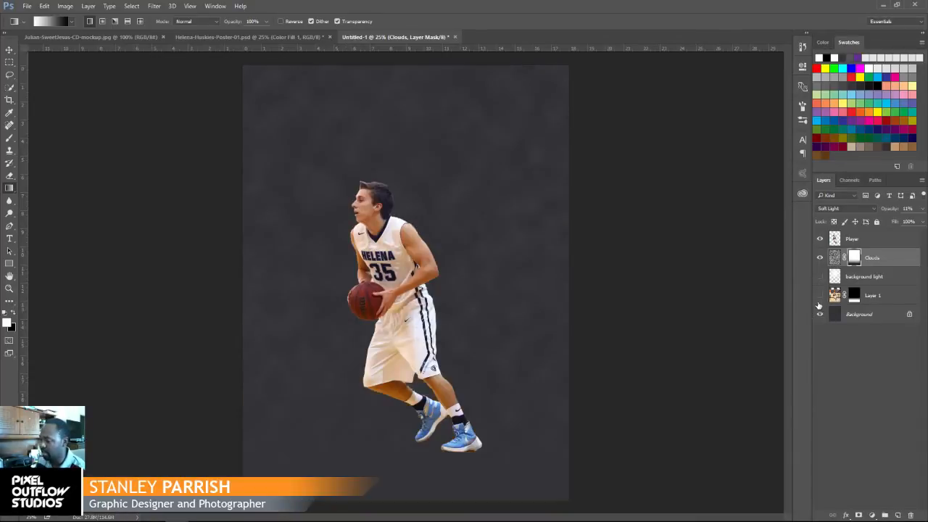
left_click(820, 314)
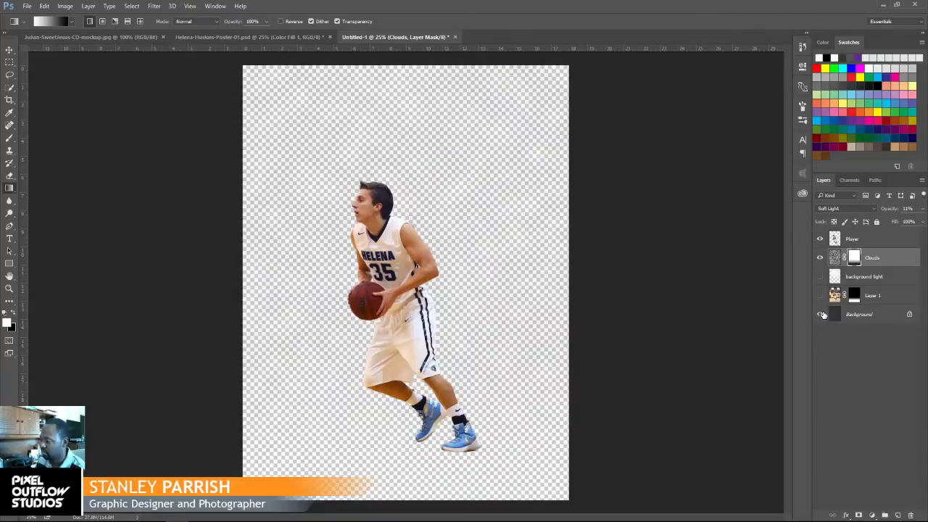
left_click(821, 314)
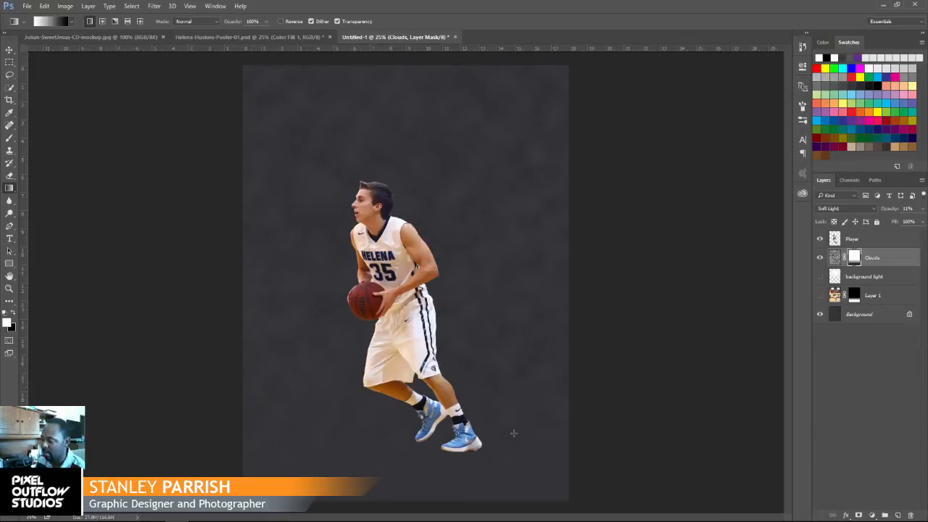
left_click(820, 295)
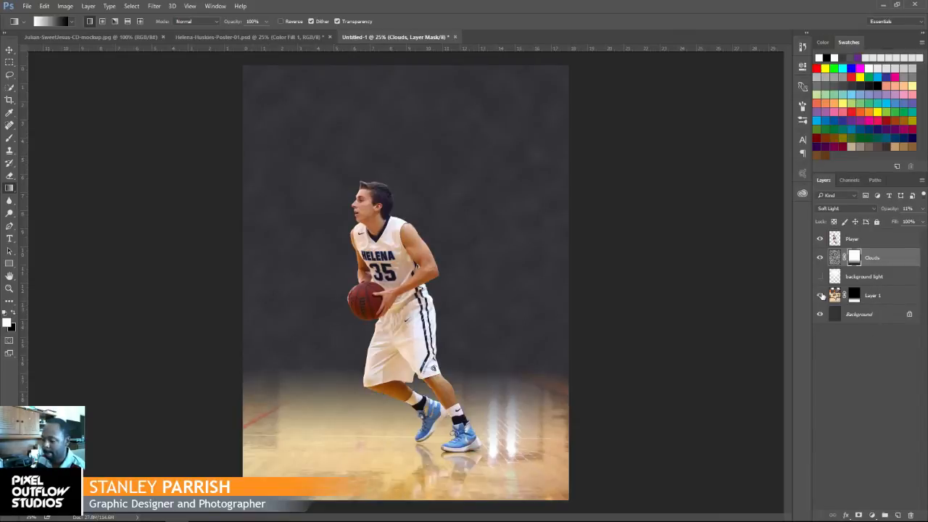
left_click(819, 276)
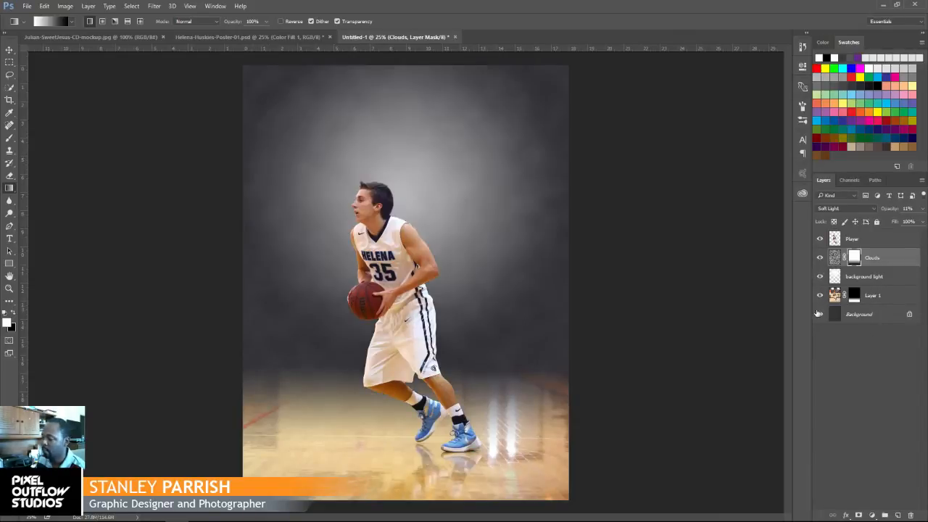
Consult the finished Helena-Huskies-Poster-01 document, then return to the untitled poster and make its Background layer active
left_click(847, 314)
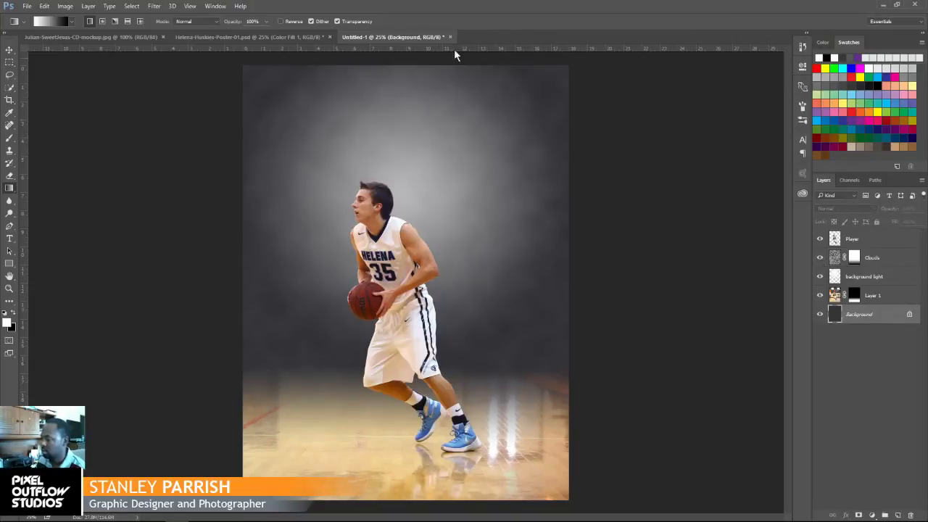
left_click(299, 38)
left_click(367, 37)
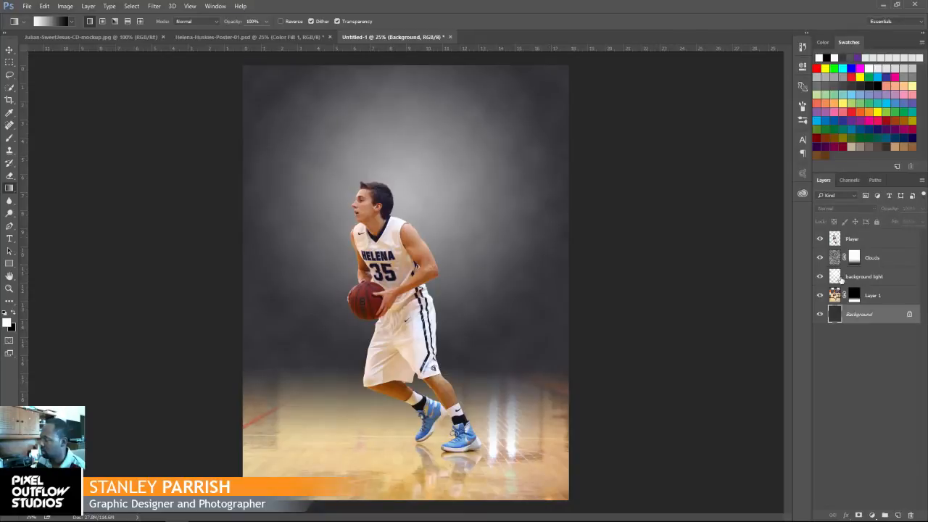
left_click(841, 281)
left_click(838, 317)
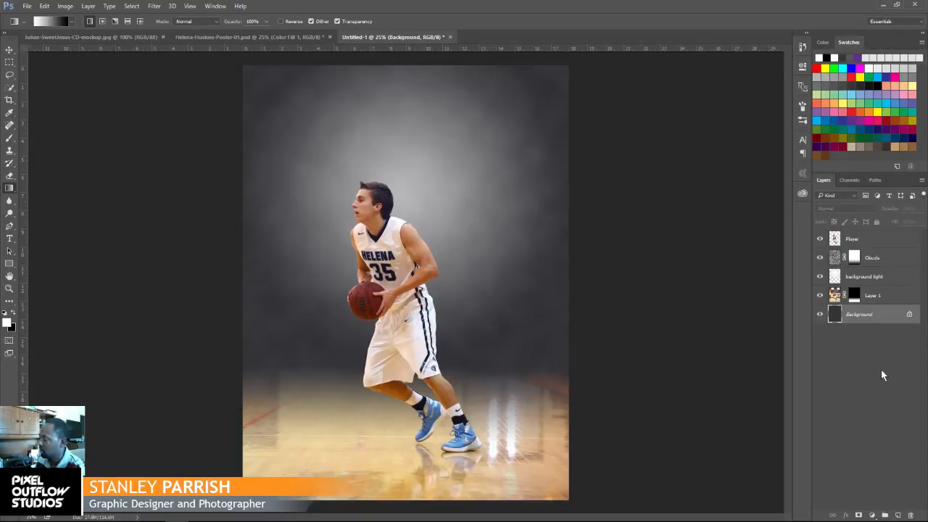
key("ctrl+u")
left_click_drag(440, 222, 424, 226)
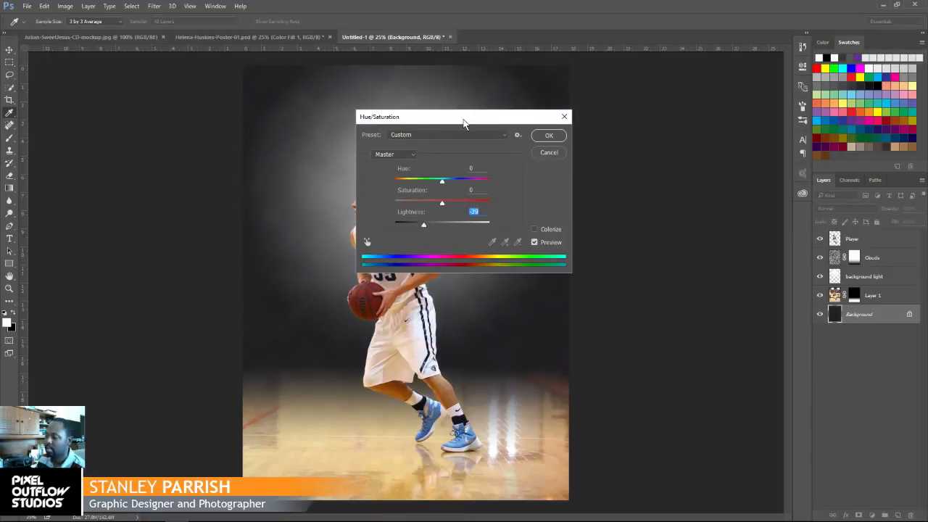
left_click_drag(463, 119, 688, 104)
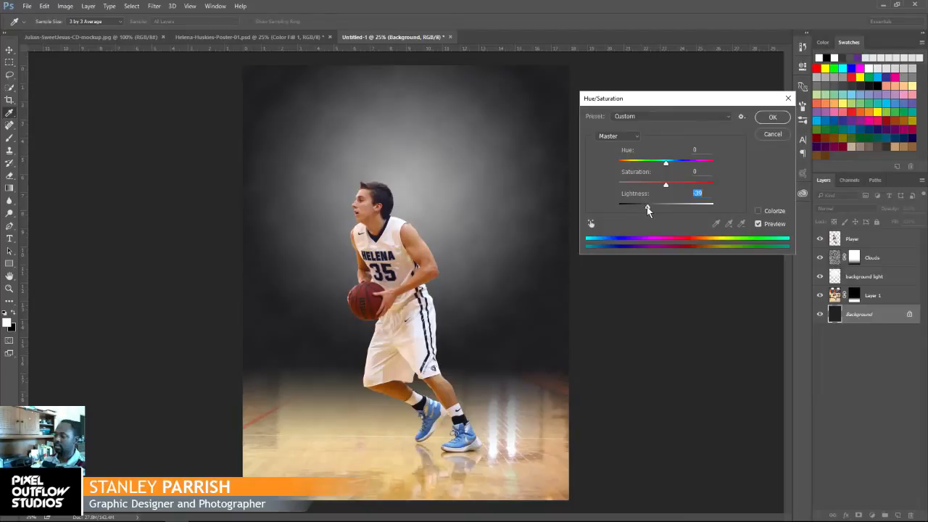
left_click_drag(648, 210, 635, 212)
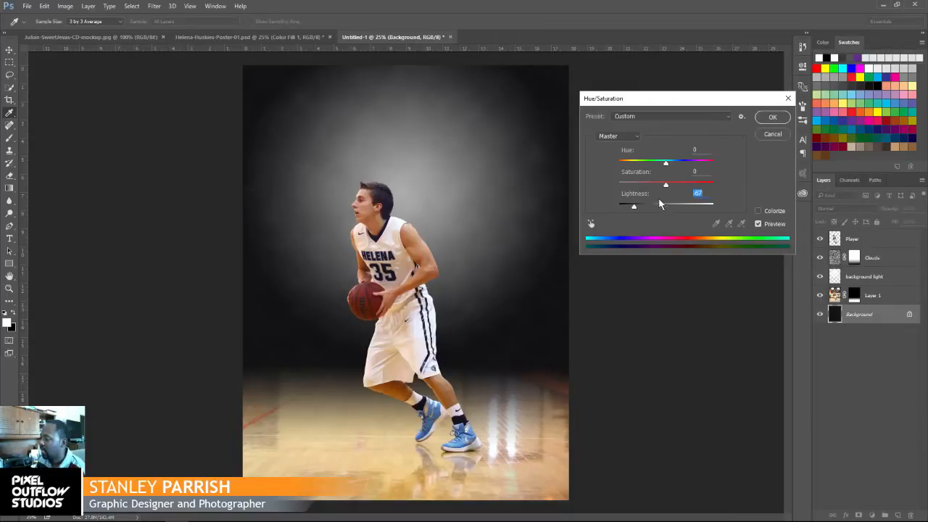
left_click(786, 100)
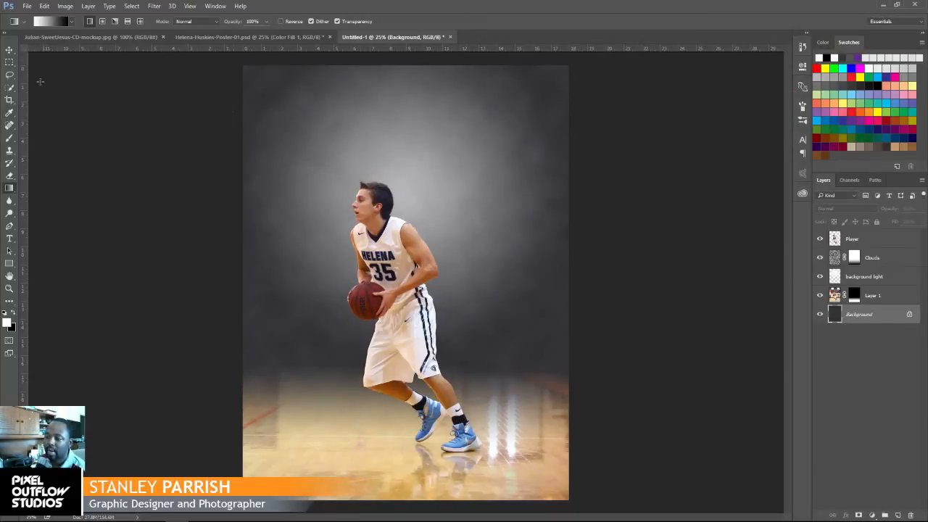
Darken the Background layer with a Hue/Saturation Lightness of -26, comparing the image with the preview off and on before accepting
left_click(65, 6)
mouse_move(87, 35)
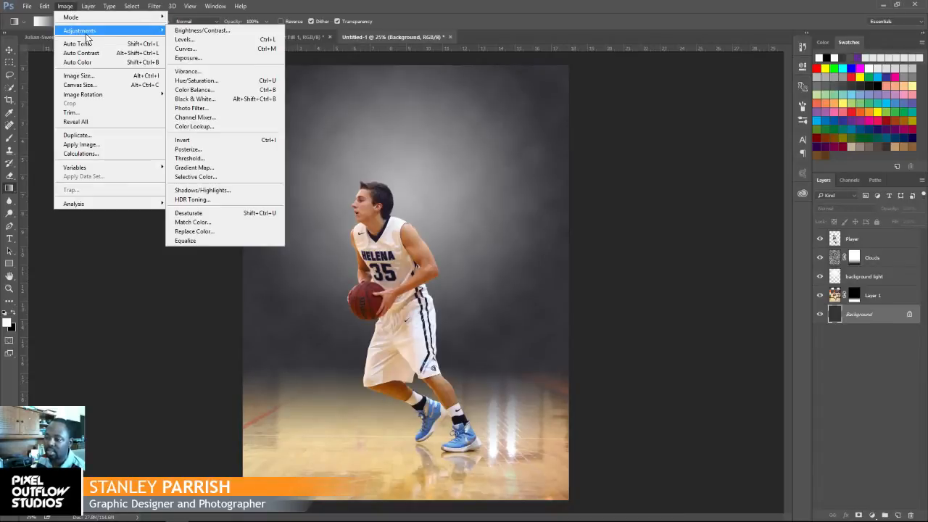
left_click(205, 82)
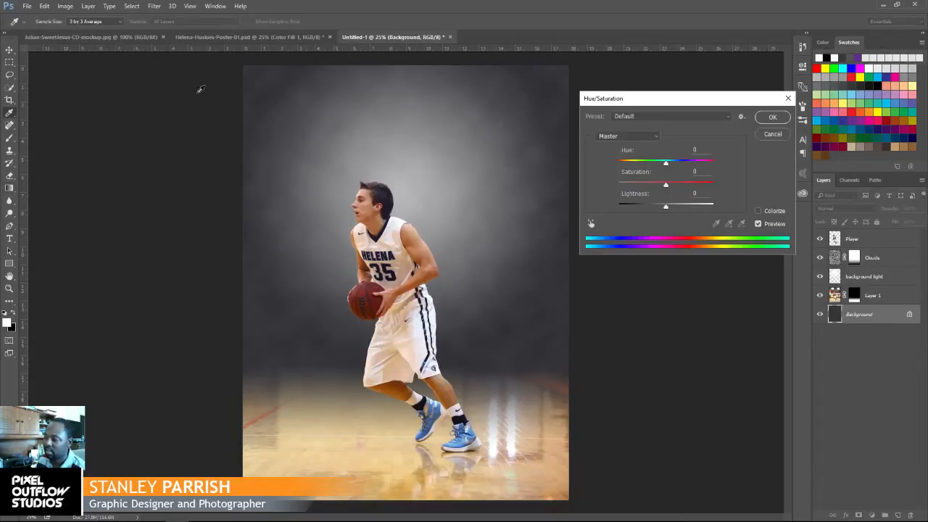
left_click(666, 208)
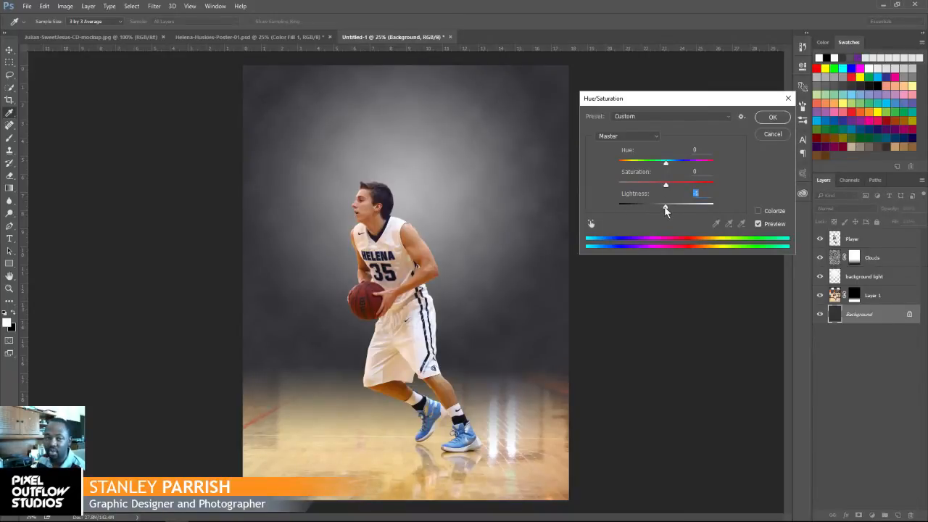
left_click_drag(666, 211, 655, 211)
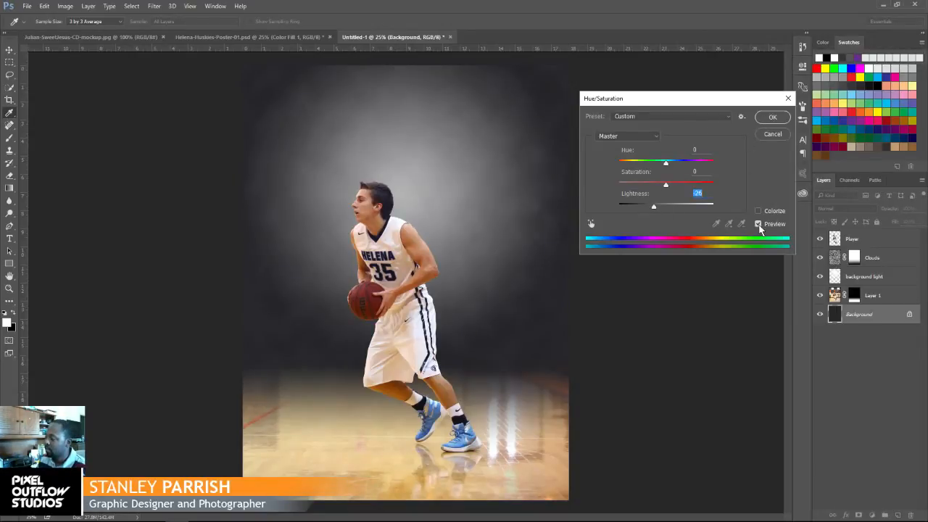
left_click(758, 224)
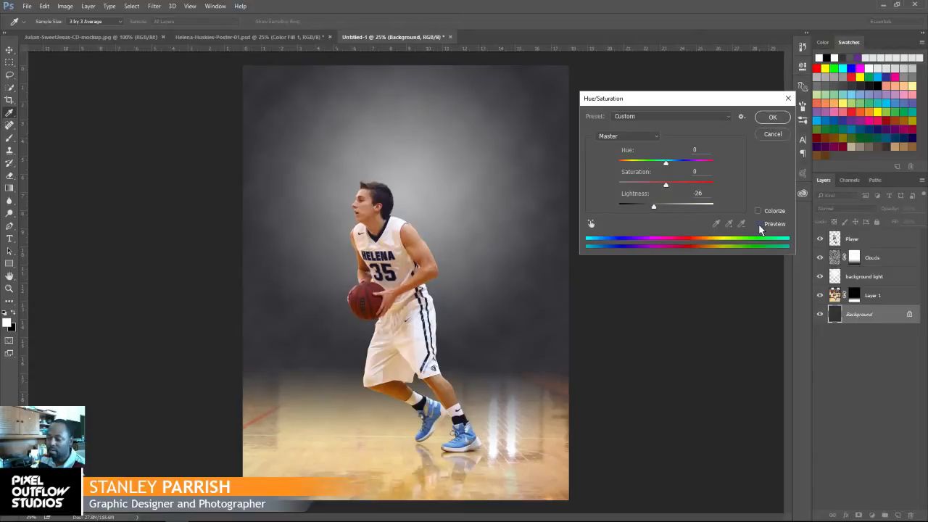
left_click(759, 224)
left_click(758, 223)
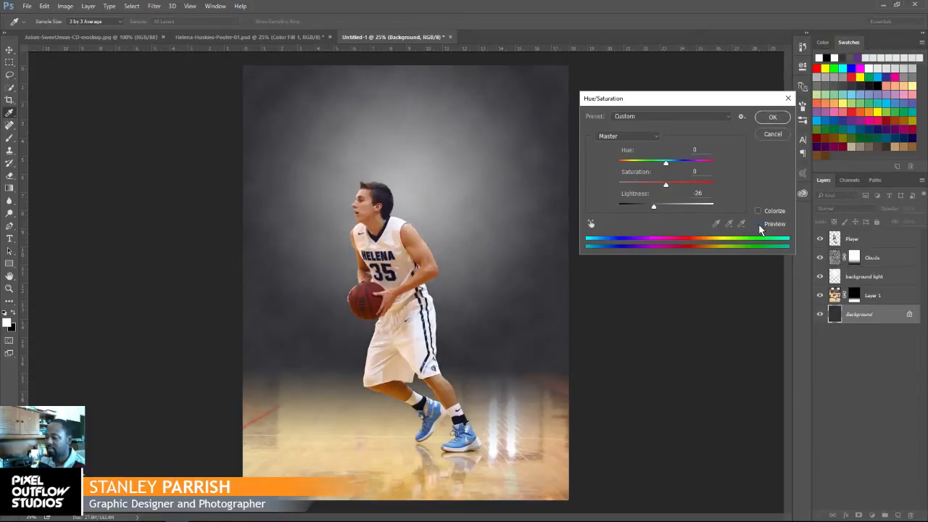
left_click(758, 225)
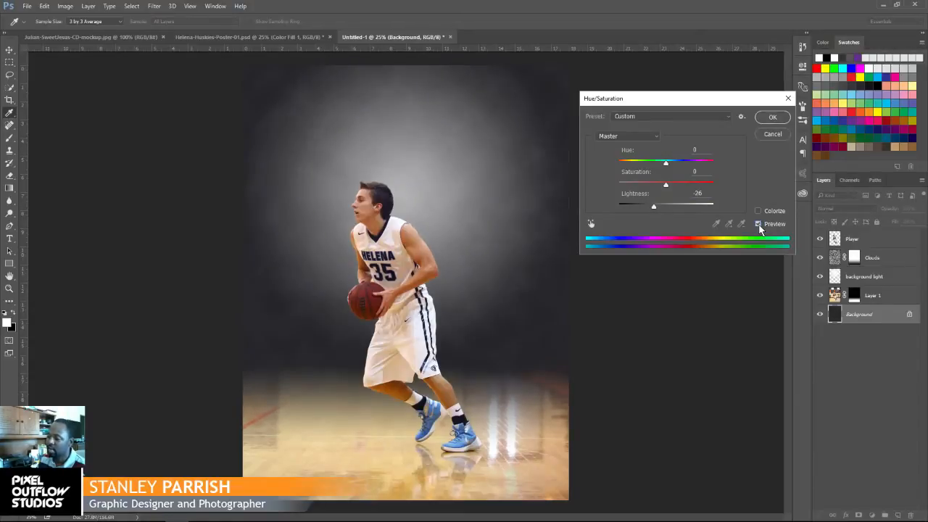
left_click(767, 119)
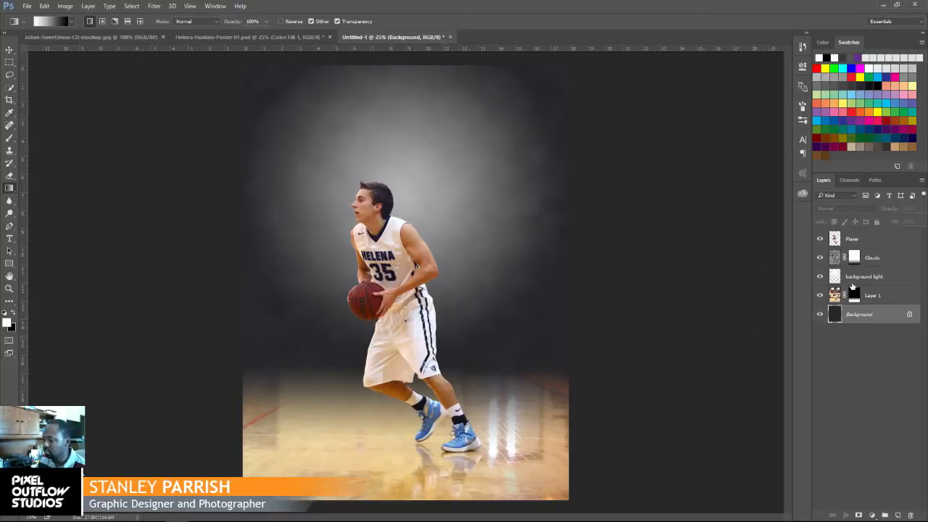
Reduce the background light layer's opacity to 48% and deselect the layer
left_click(832, 241)
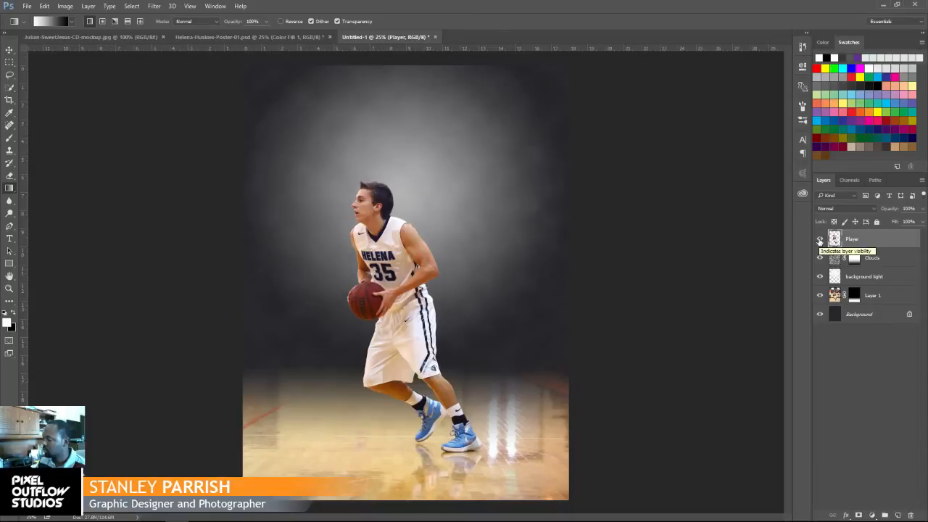
left_click(866, 278)
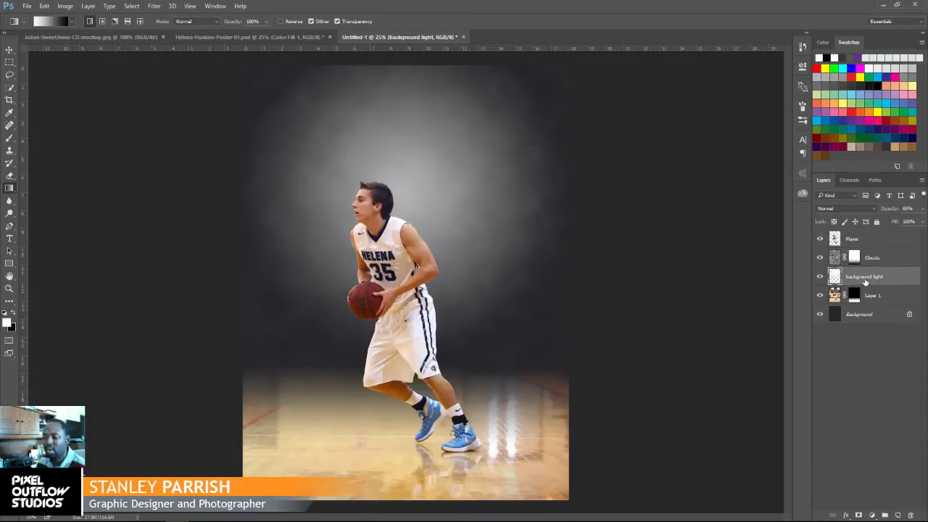
left_click(922, 209)
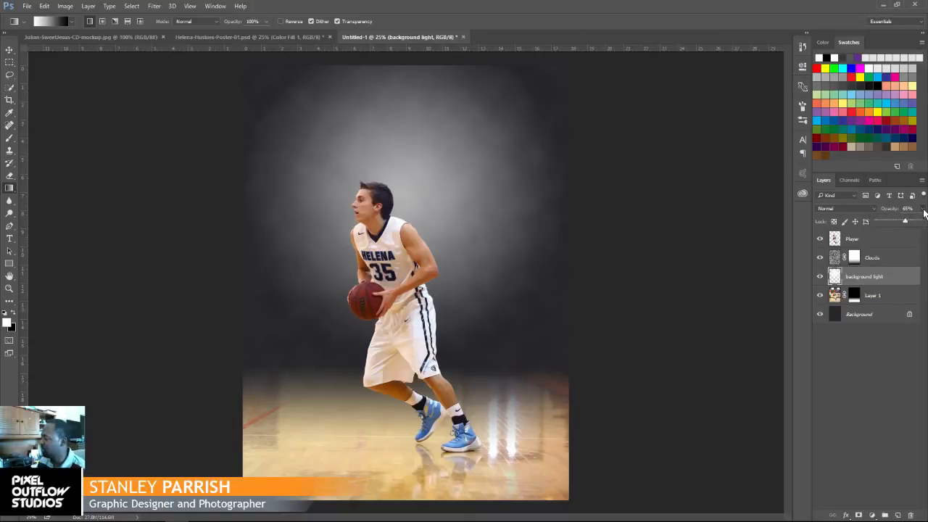
left_click_drag(905, 222, 898, 221)
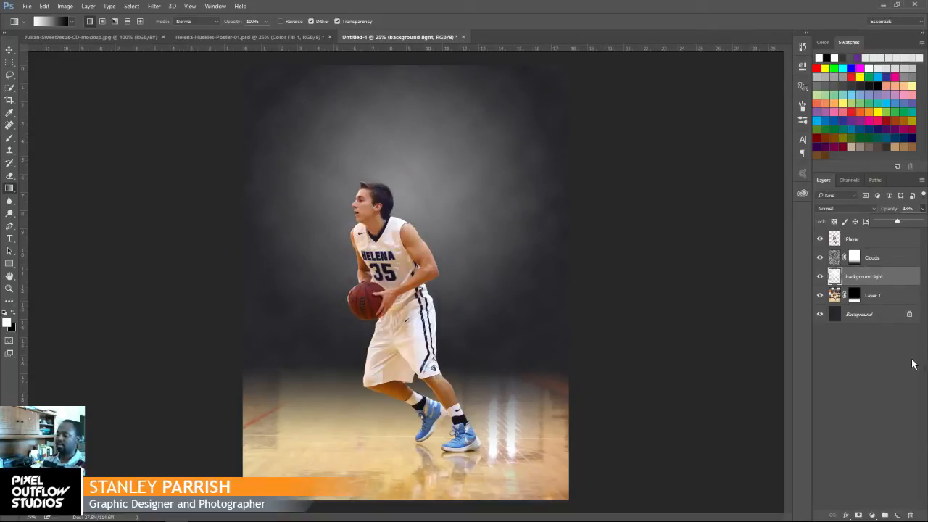
left_click(892, 370)
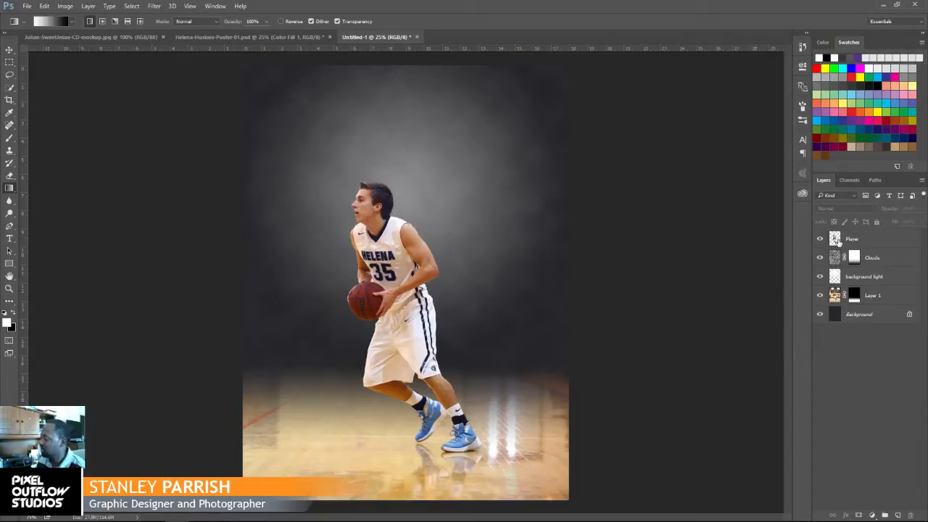
Add a Curves adjustment layer above the Player layer, raising the highlights and pulling the shadows slightly down into a gentle contrast curve
left_click(839, 242)
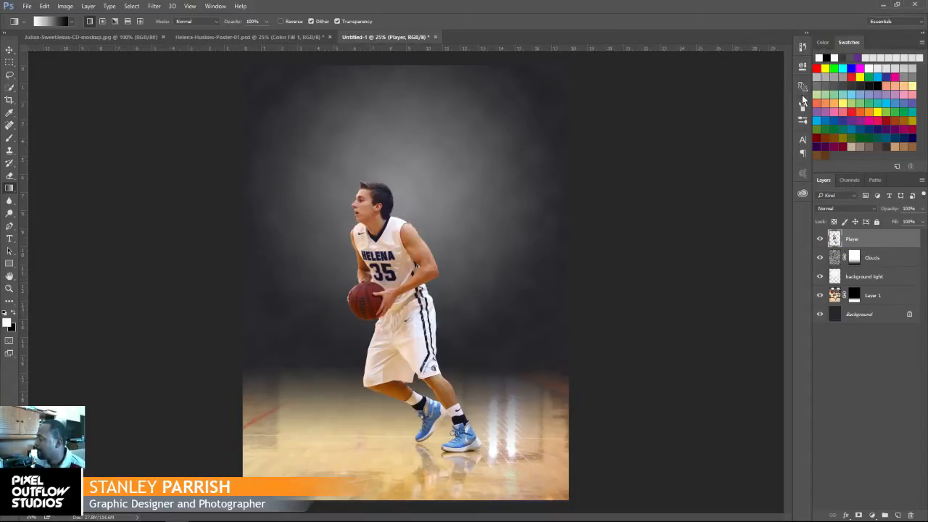
left_click(873, 515)
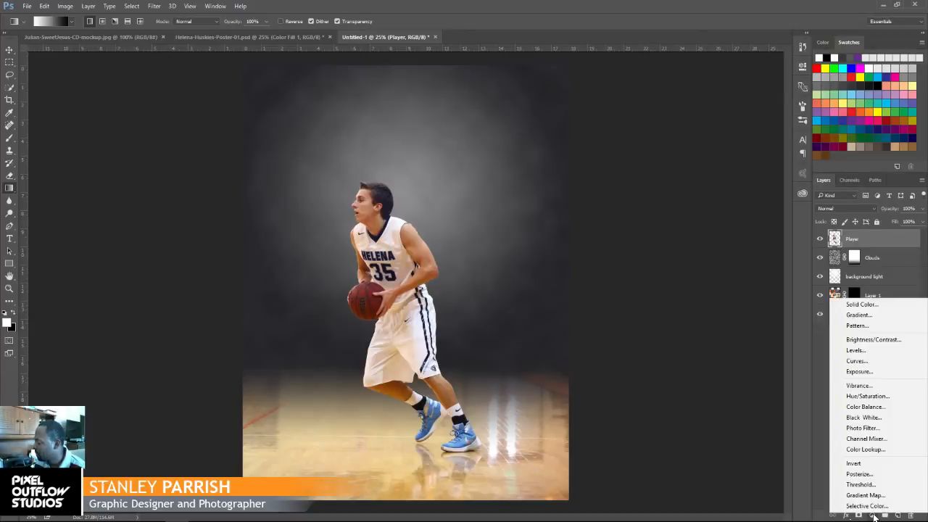
left_click(856, 361)
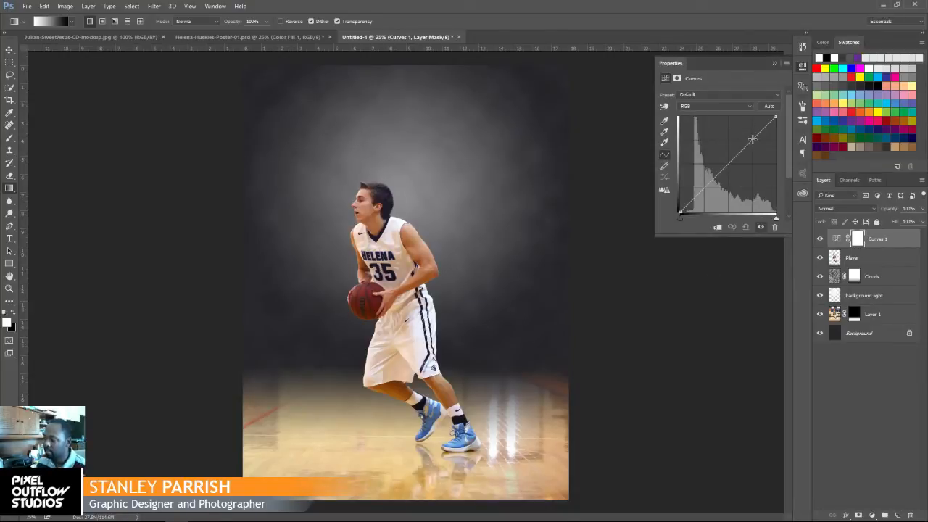
left_click_drag(751, 138, 753, 129)
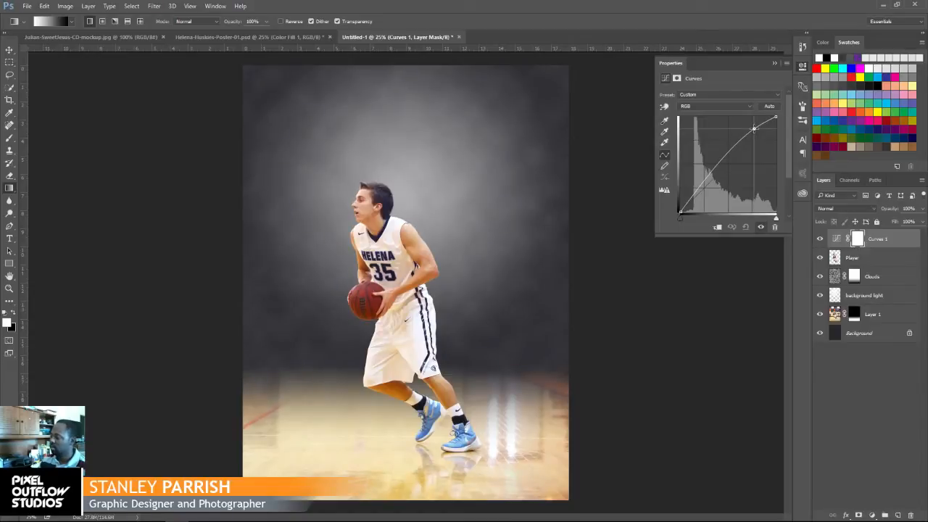
left_click_drag(754, 129, 762, 124)
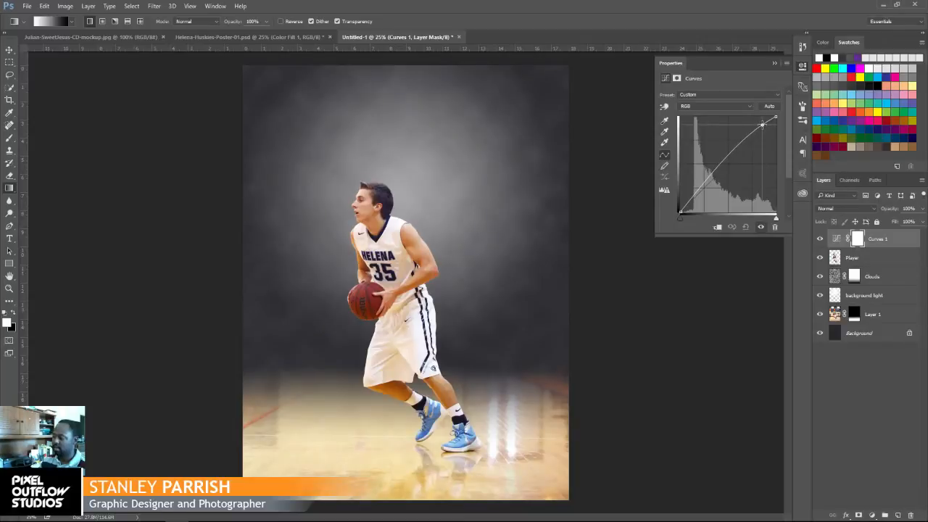
left_click_drag(761, 123, 753, 129)
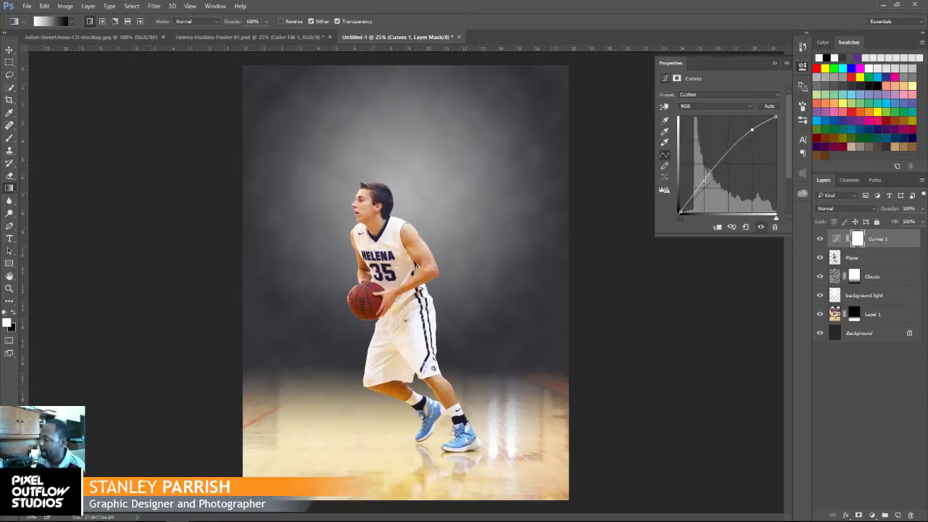
left_click_drag(703, 185, 703, 186)
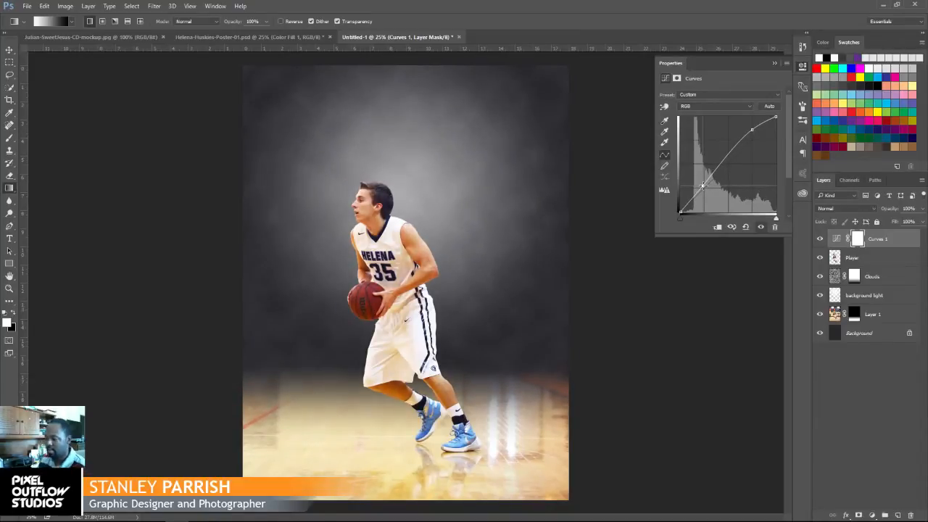
left_click(774, 64)
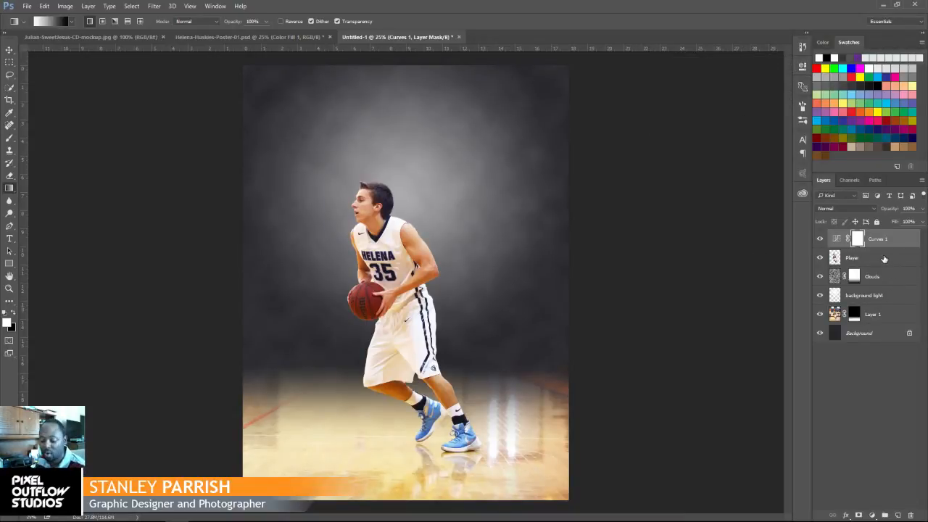
Clip the Curves 1 adjustment to the Player layer and rename that layer as basketball player
left_click(836, 240)
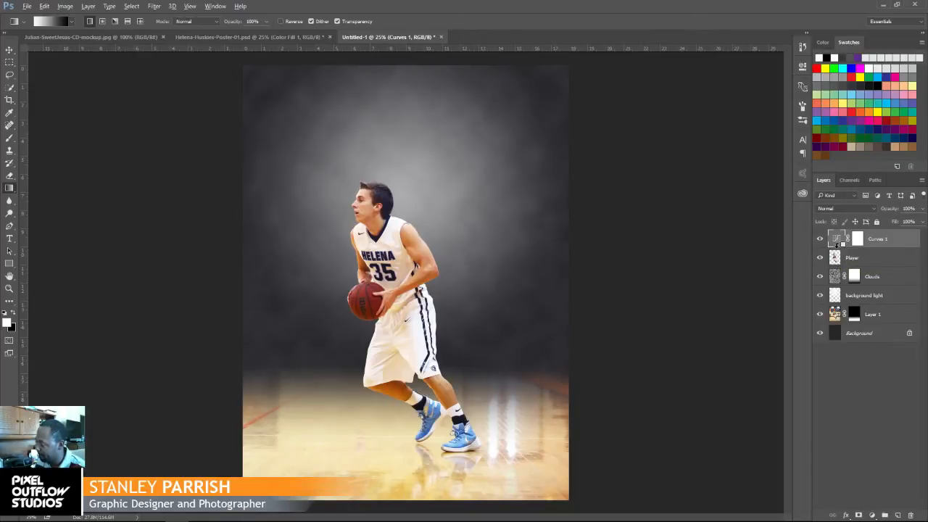
left_click(836, 247, "alt")
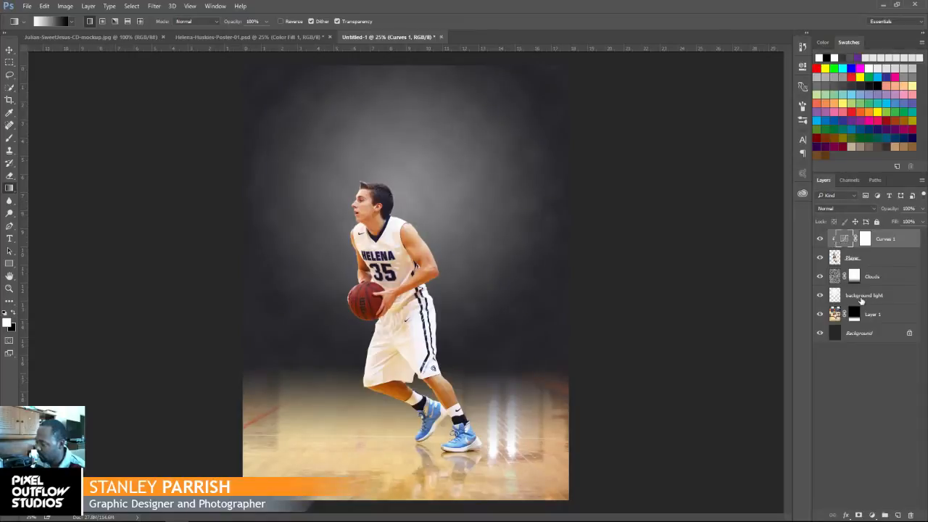
double_click(852, 258)
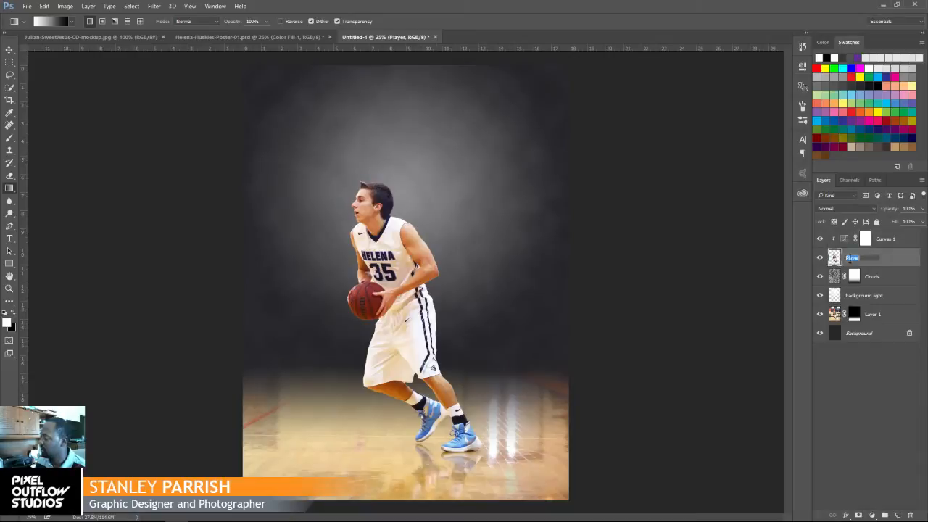
type("basketb")
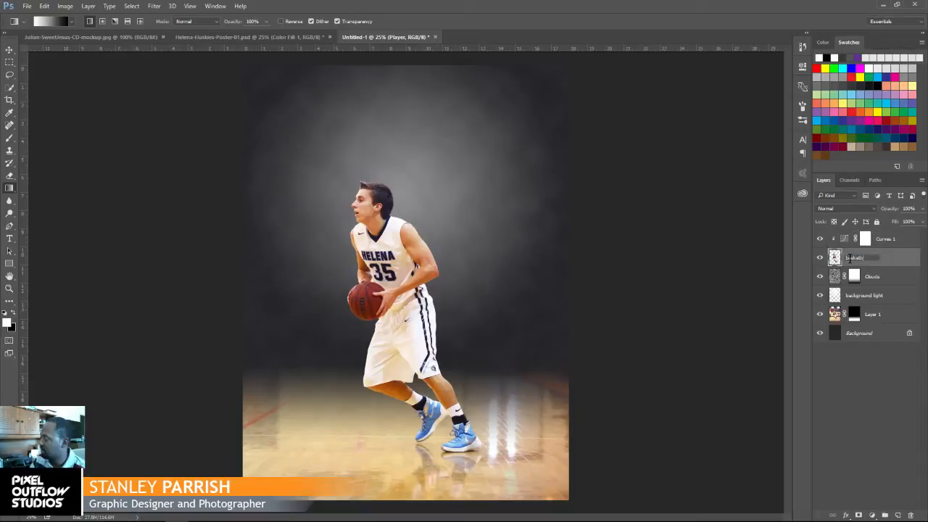
type("all player")
key("Return")
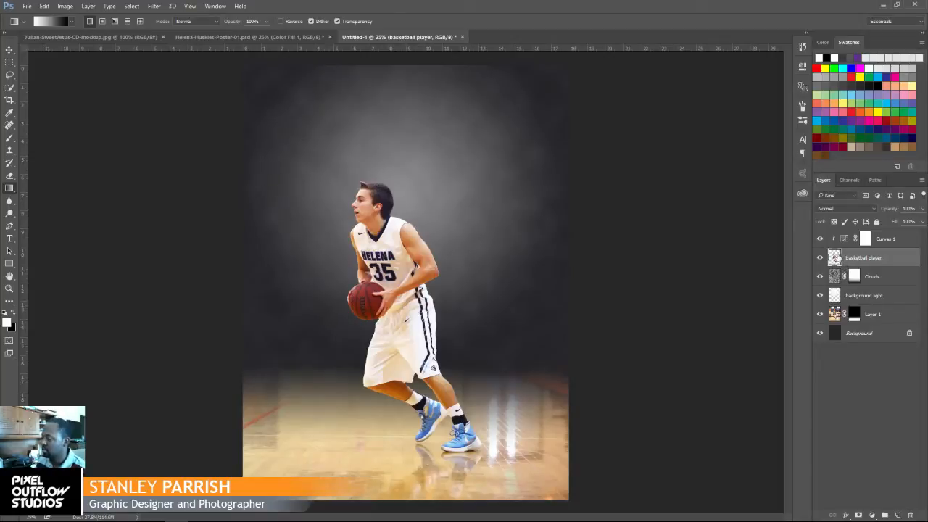
Hide and reshow the Curves 1 layer to compare the player with and without the adjustment
left_click(819, 239)
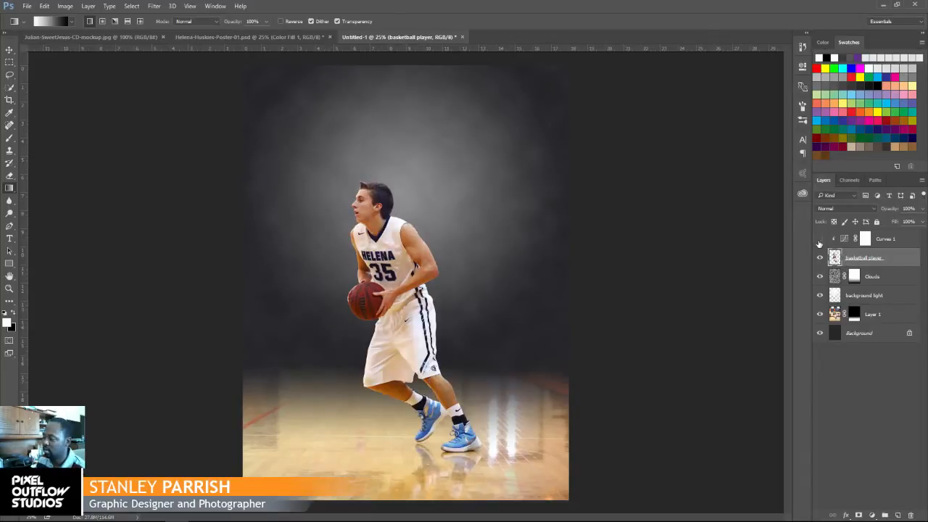
left_click(819, 239)
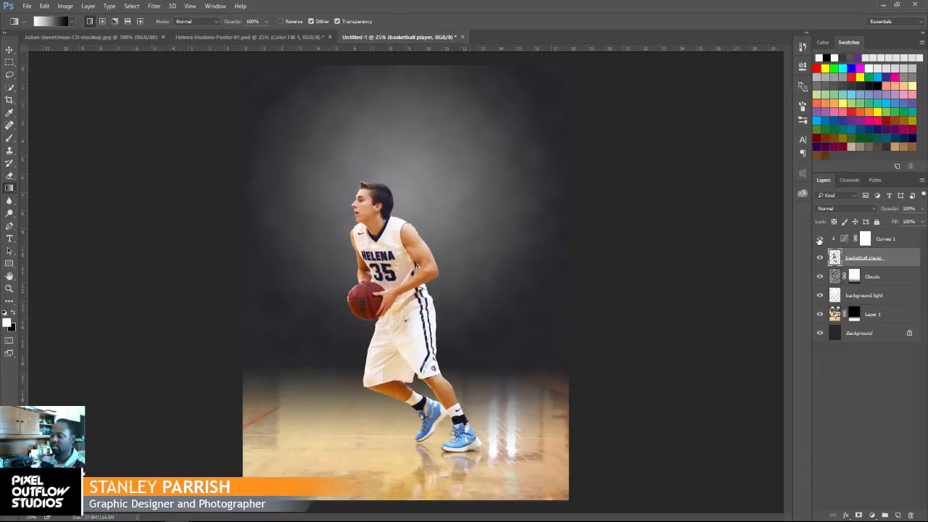
left_click(820, 239)
left_click(819, 239)
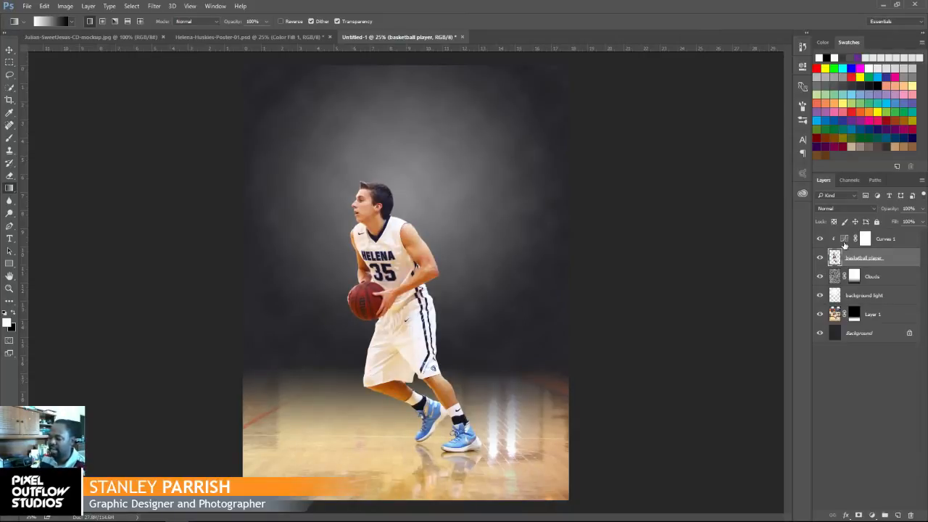
Reduce the opacity of the clipped Curves 1 adjustment layer to 75%
left_click(844, 243)
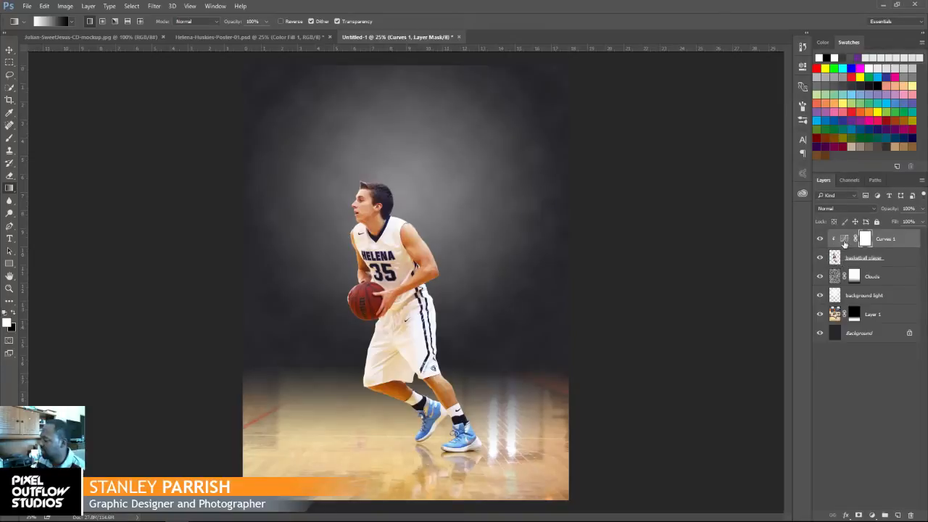
left_click(922, 210)
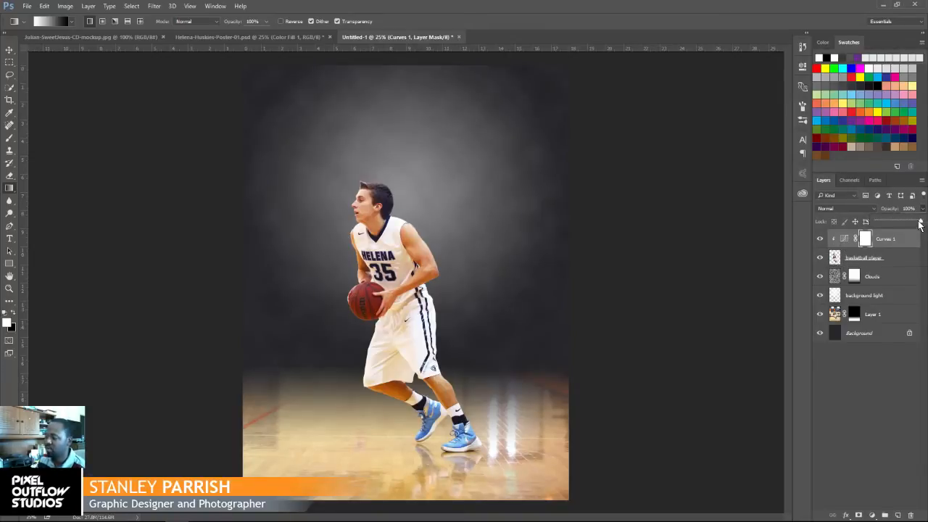
mouse_move(919, 224)
left_mouse_down()
mouse_move(903, 225)
mouse_move(911, 222)
left_mouse_up()
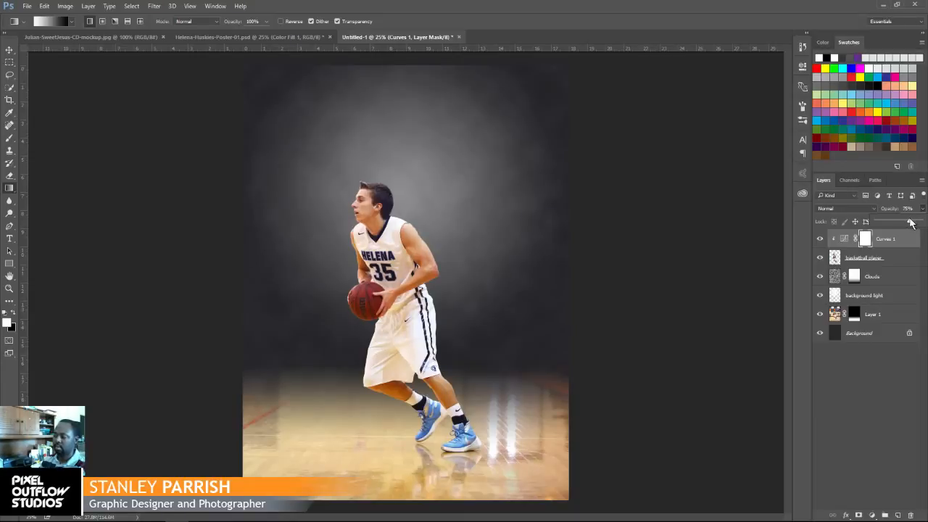
left_click(844, 239)
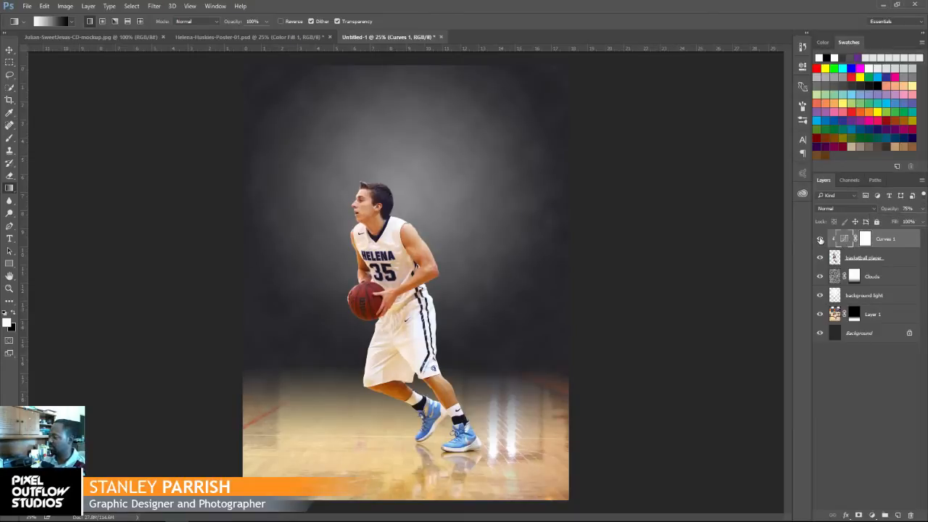
Compare the basketball player with and without the Curves 1 adjustment layer
left_click(820, 239)
left_click(820, 239)
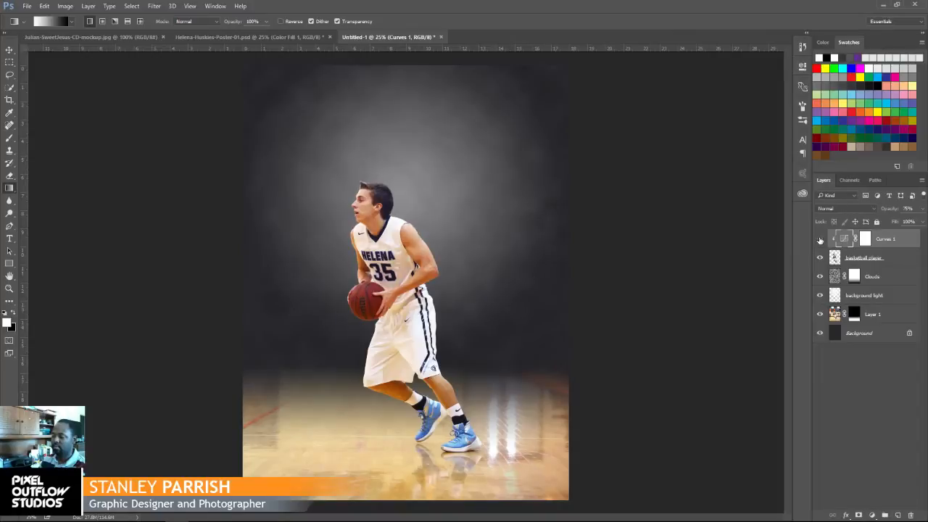
left_click(819, 239)
left_click(820, 239)
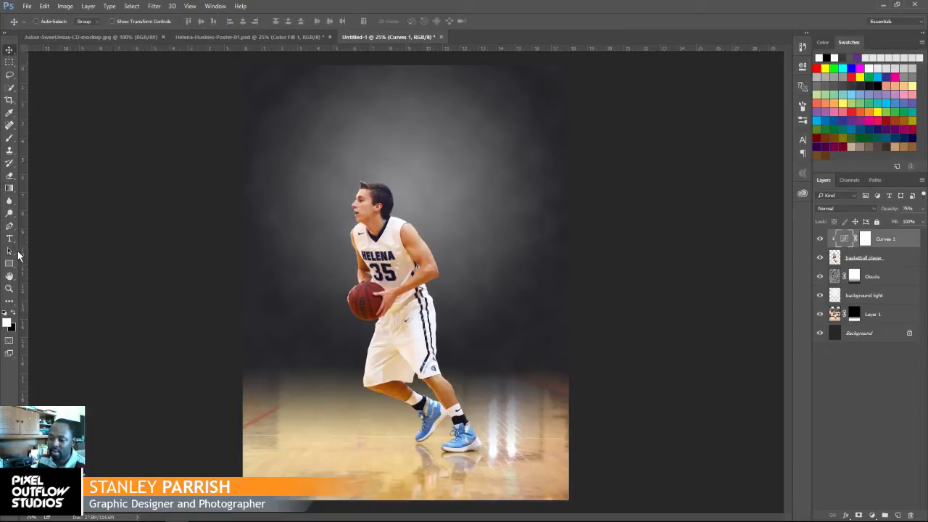
Check the font settings of the HELENA title layer in Helena-Huskies-Poster-01.psd and return to the Untitled-1 poster
left_click(10, 239)
left_click(10, 50)
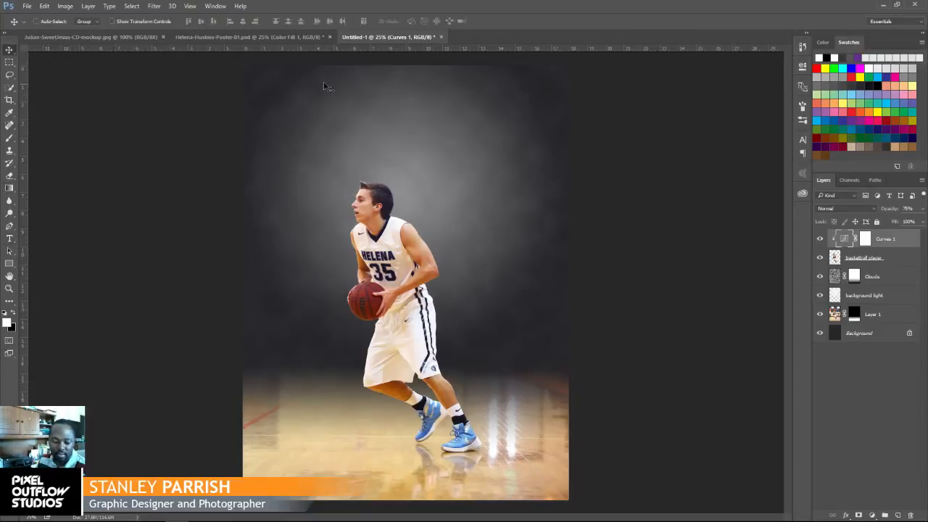
left_click(305, 38)
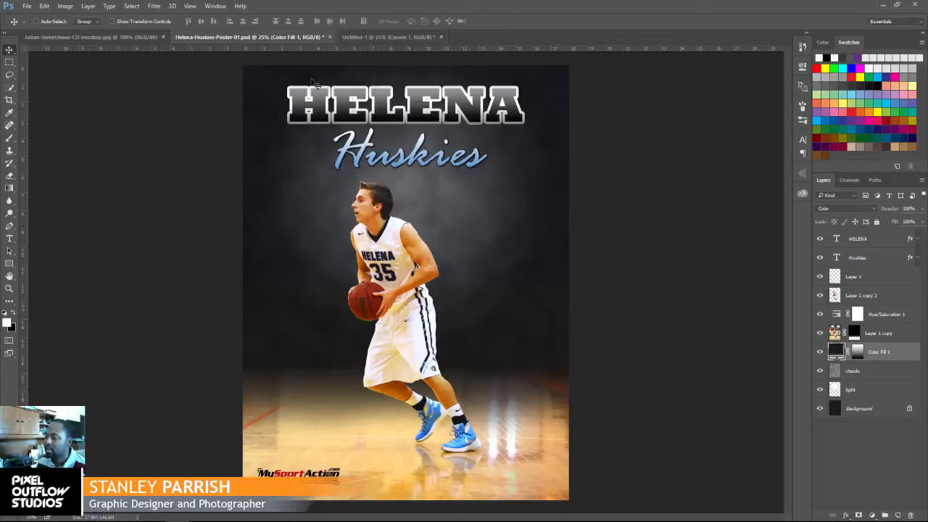
left_click(9, 239)
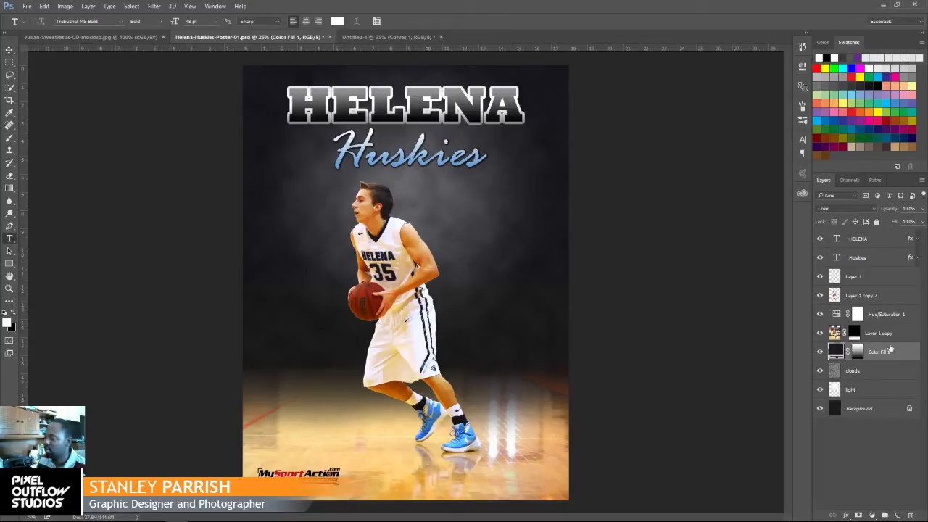
left_click(867, 246)
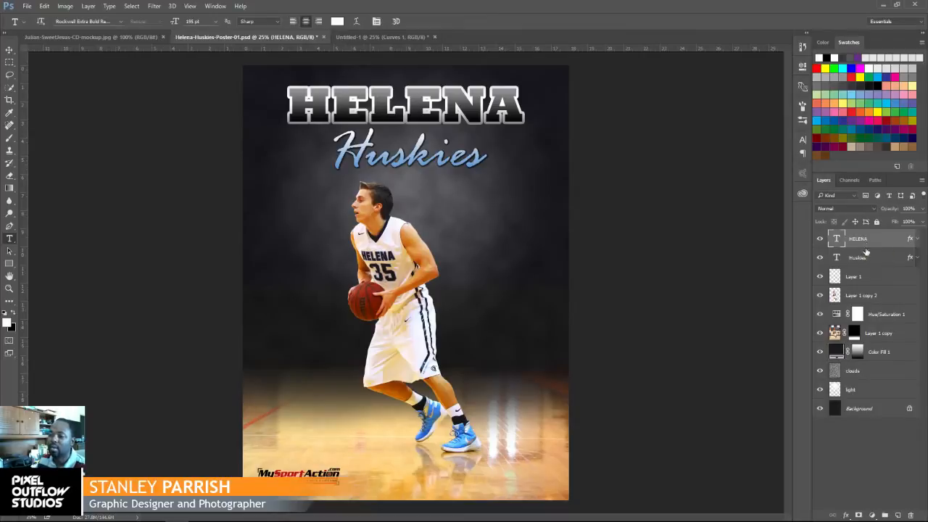
left_click(371, 34)
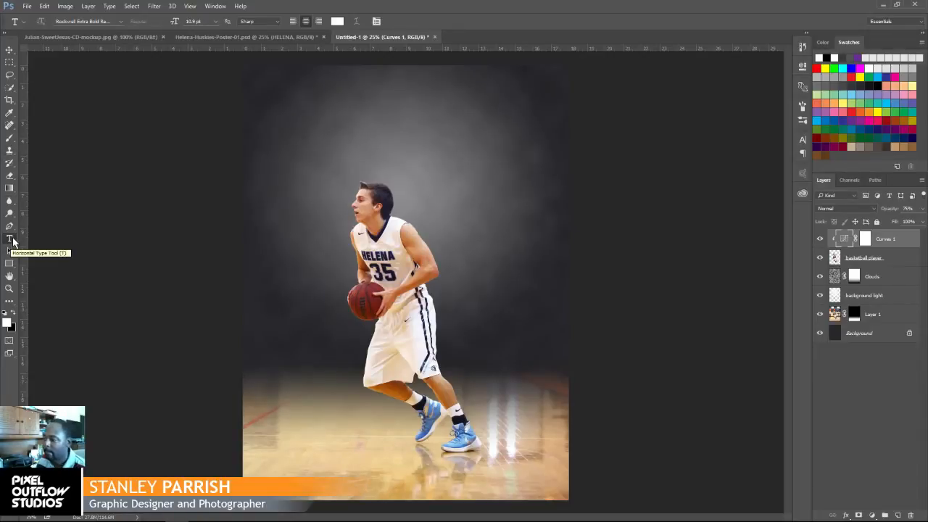
Add the text HELENA in Rockwell Extra Bold above the player and set its size to 72 pt
left_click(320, 138)
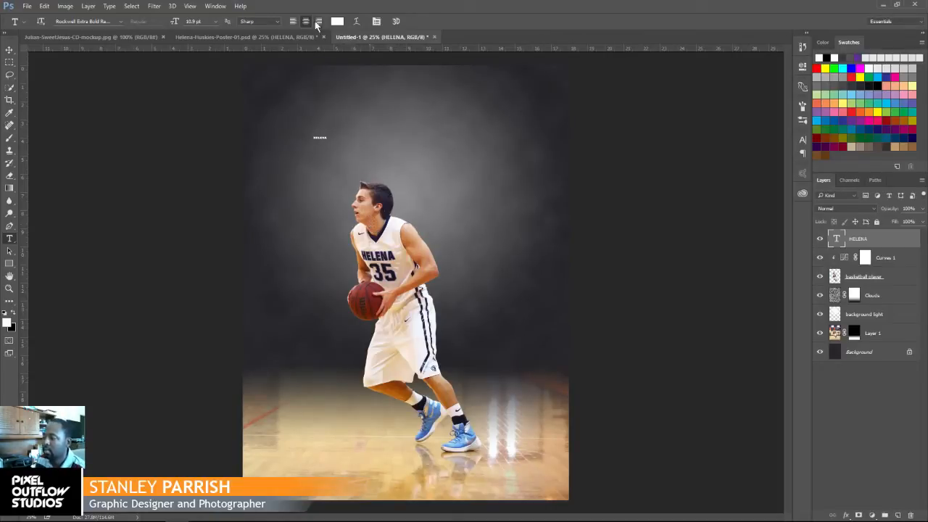
key("ctrl+Return")
left_click(216, 21)
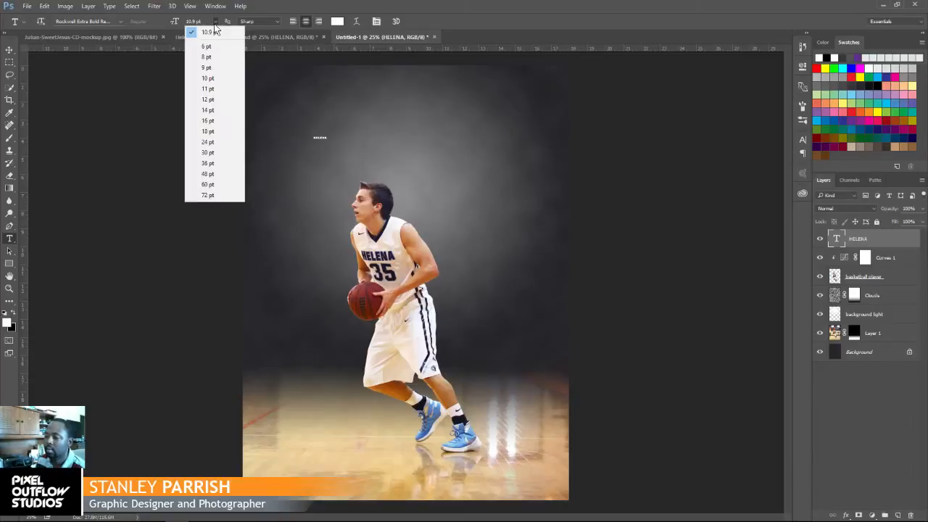
left_click(208, 164)
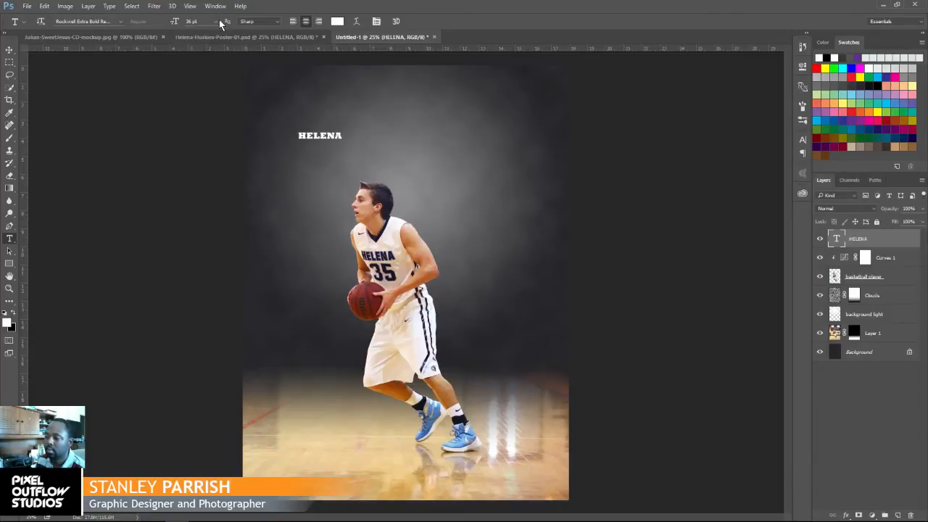
left_click(217, 22)
left_click(213, 196)
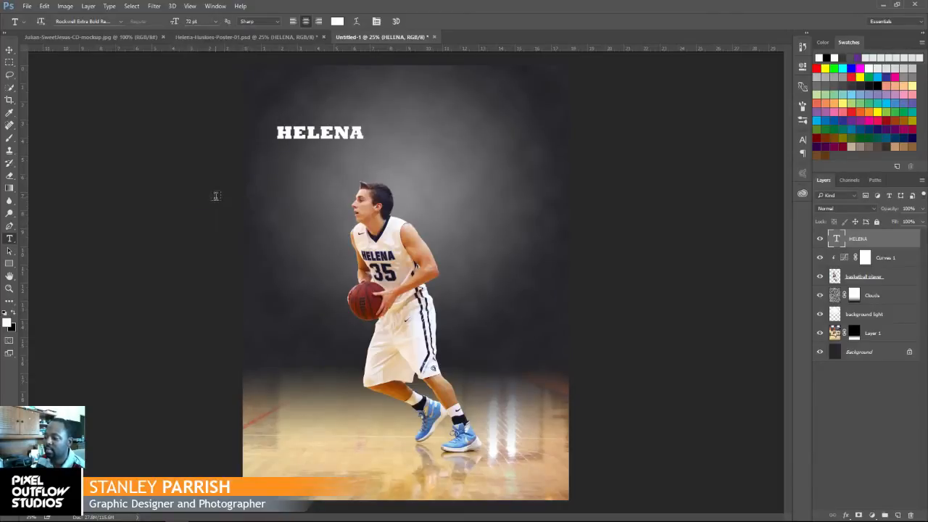
Set the tracking of the HELENA text to 0
left_click(802, 140)
left_click(786, 176)
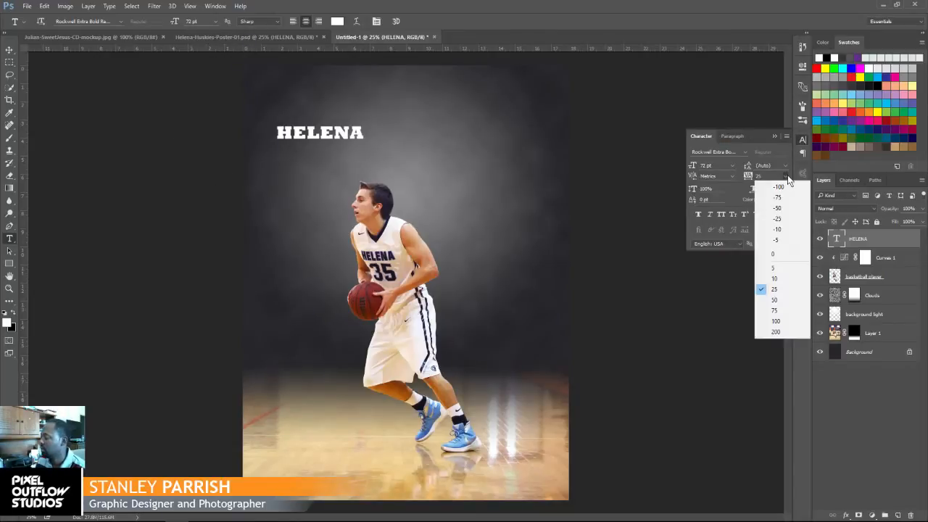
left_click(781, 251)
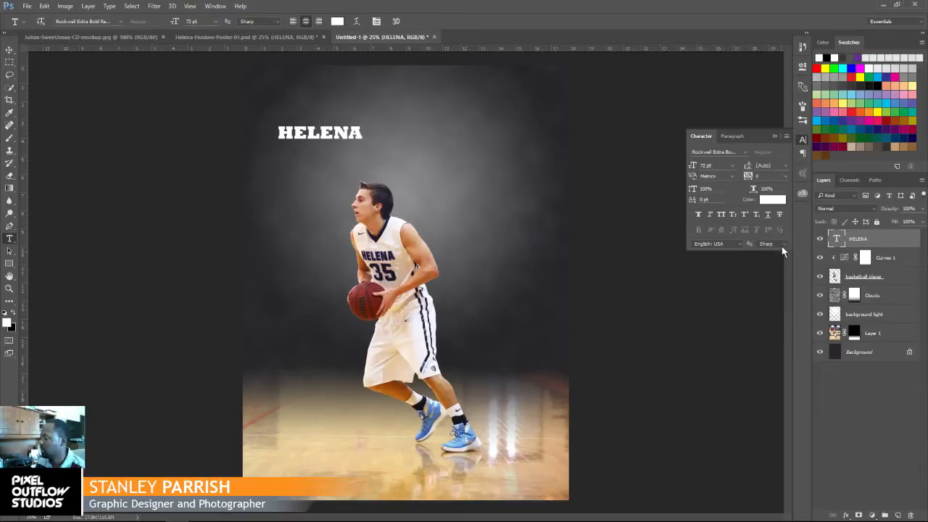
left_click(774, 135)
Scale the HELENA text proportionally to about 262% and place it near the poster's upper edge
left_click(9, 49)
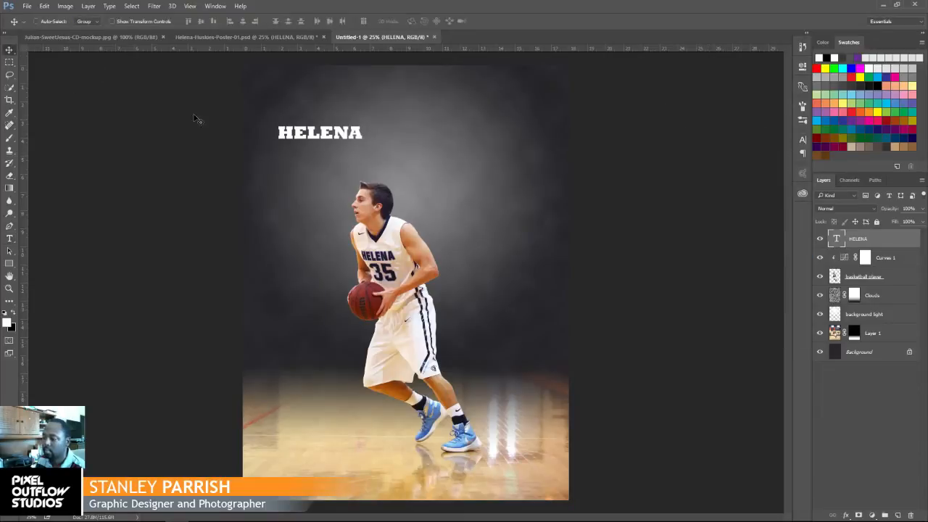
key("ctrl+t")
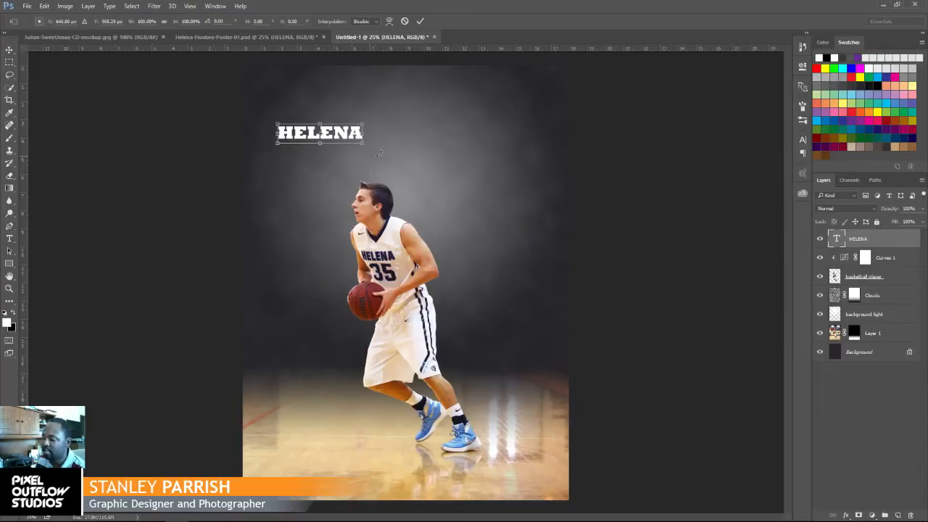
left_click_drag(363, 143, 488, 196)
left_click_drag(467, 156, 483, 116)
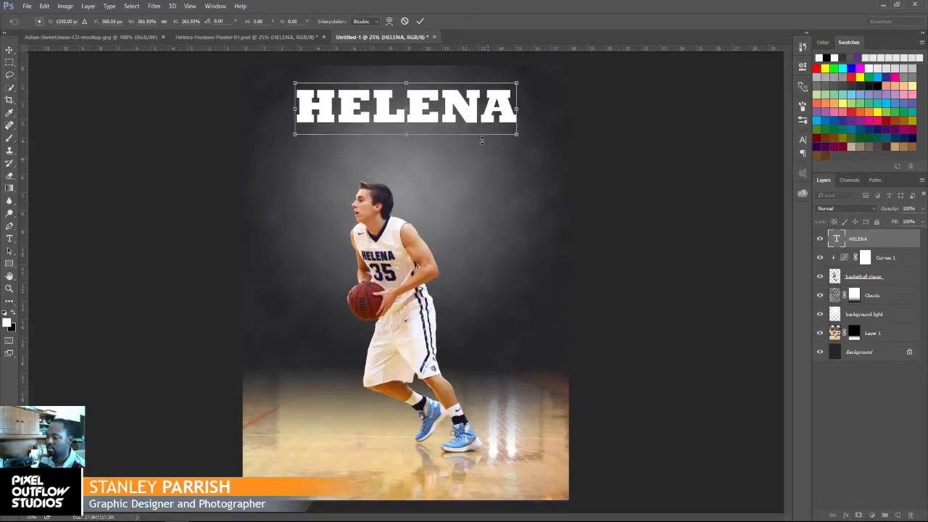
left_click(421, 21)
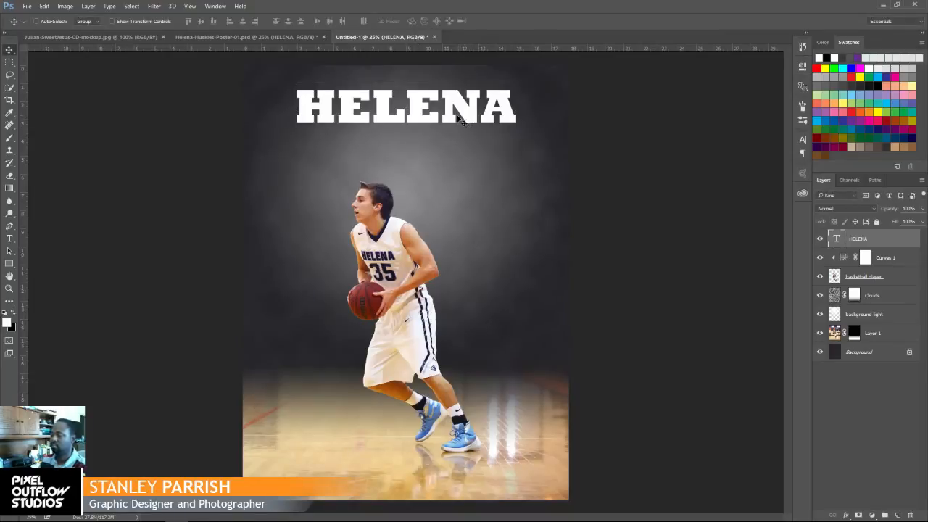
left_click_drag(462, 120, 455, 107)
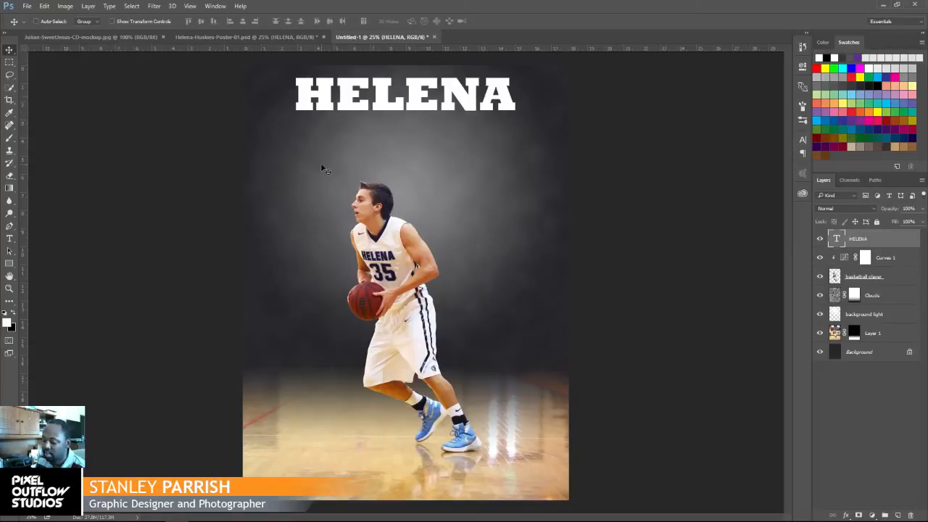
Center the HELENA title horizontally on the canvas by aligning it to a selection of the whole canvas, and deselect
key("t")
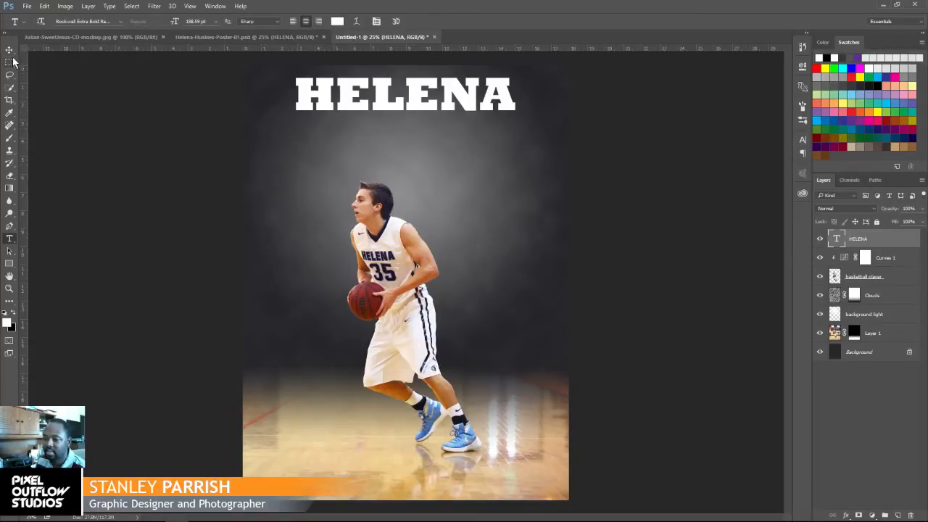
key("v")
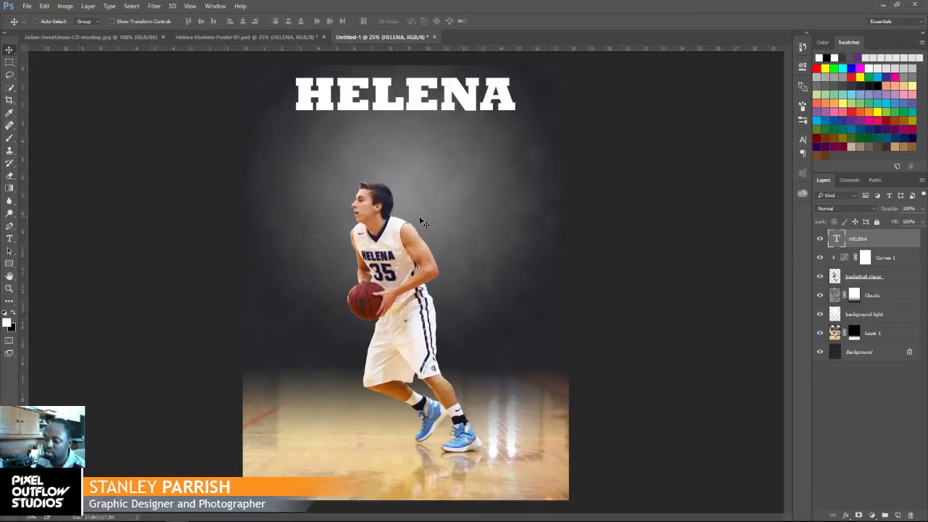
left_click(132, 6)
left_click(137, 18)
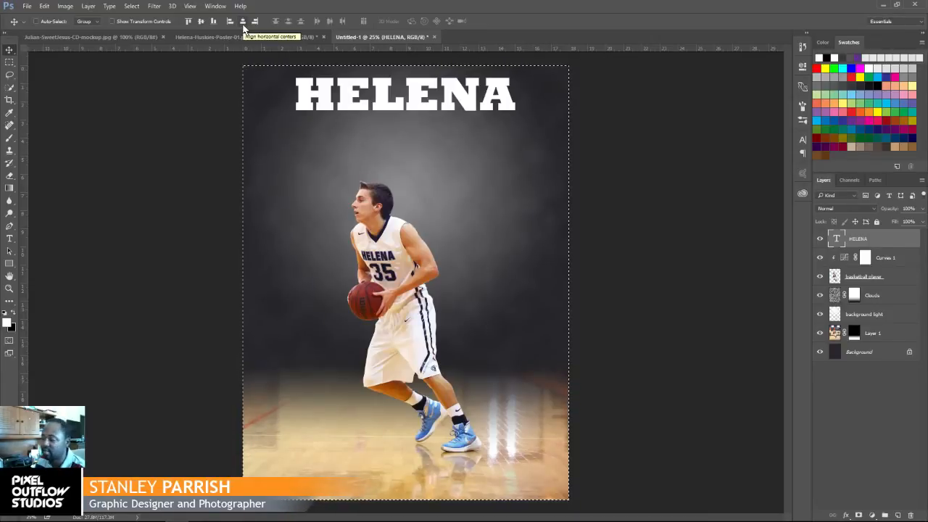
left_click(229, 22)
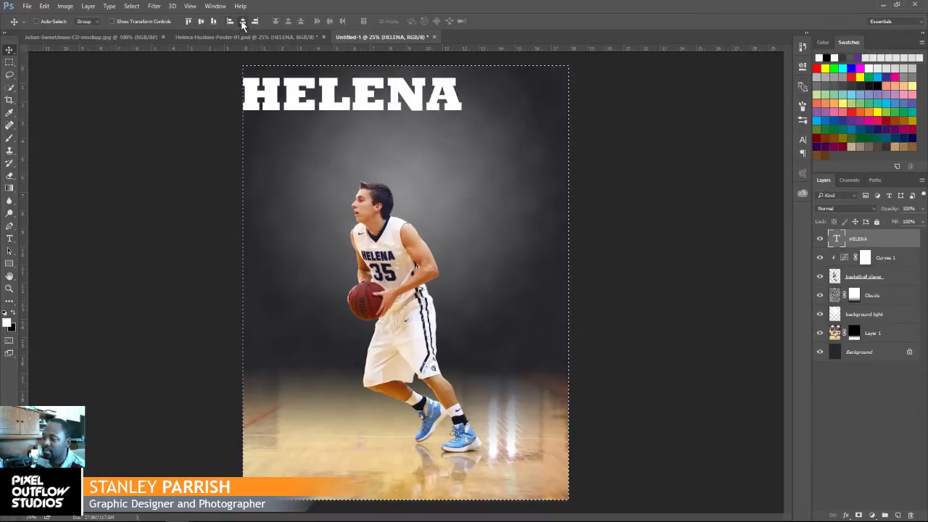
left_click(242, 21)
key("ctrl+d")
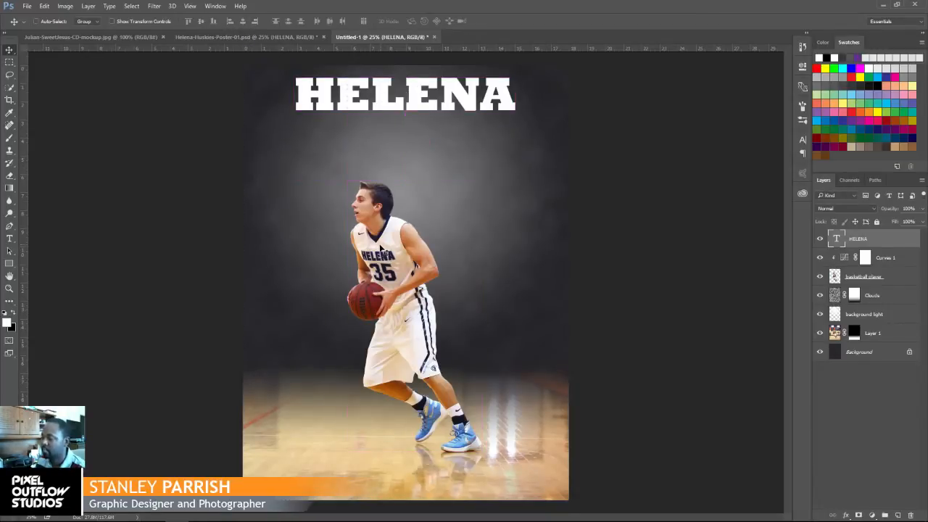
Nudge the HELENA title slightly downward to leave more room above it
key("Down")
key("Down")
key("Down")
key("Down")
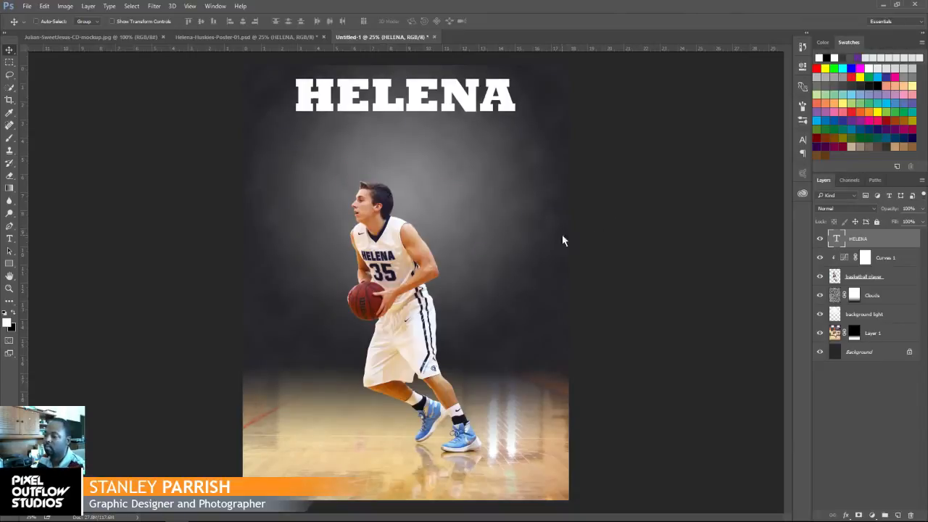
key("Down")
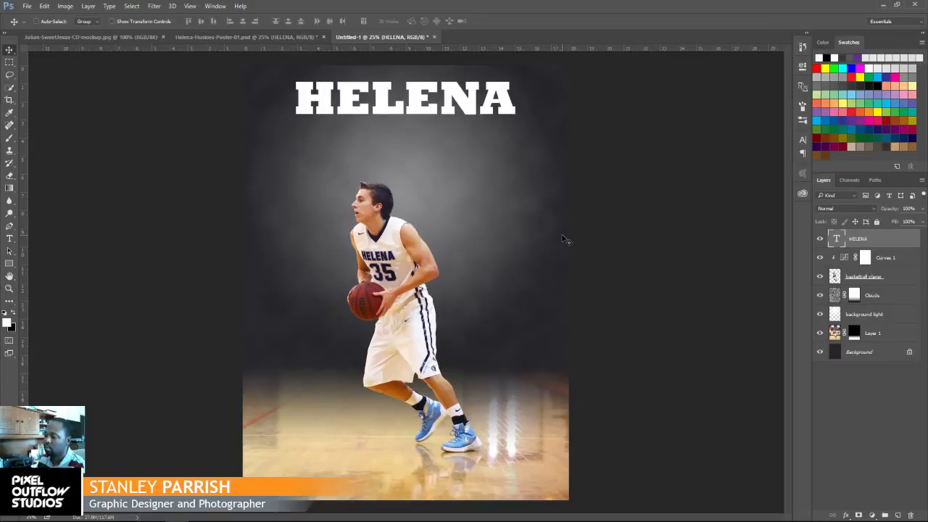
Browse the available fonts and change the HELENA title's font to Rockwell Bold
left_click(10, 238)
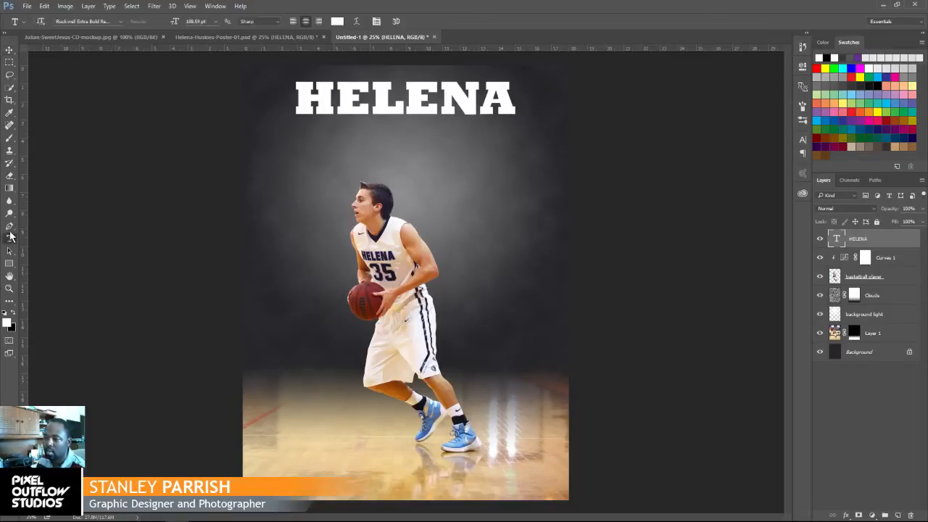
left_click(121, 21)
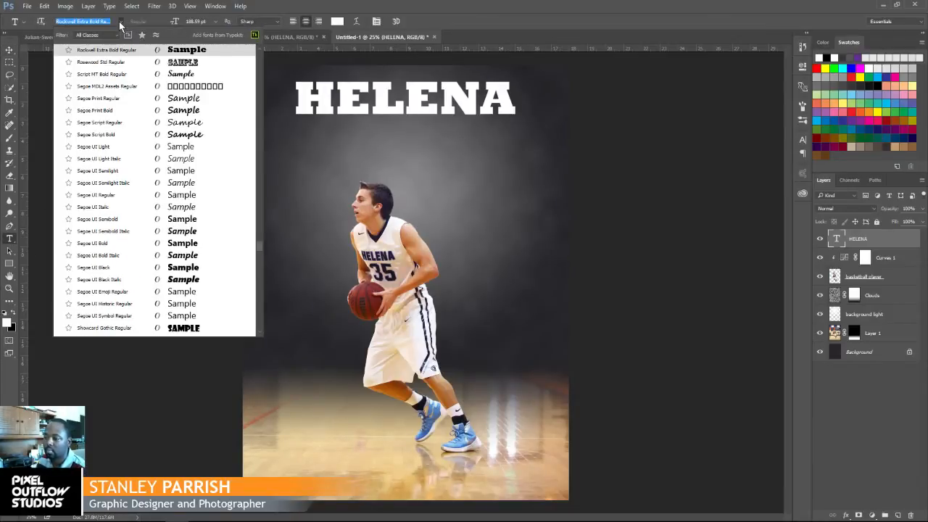
left_click(304, 10)
left_click(121, 22)
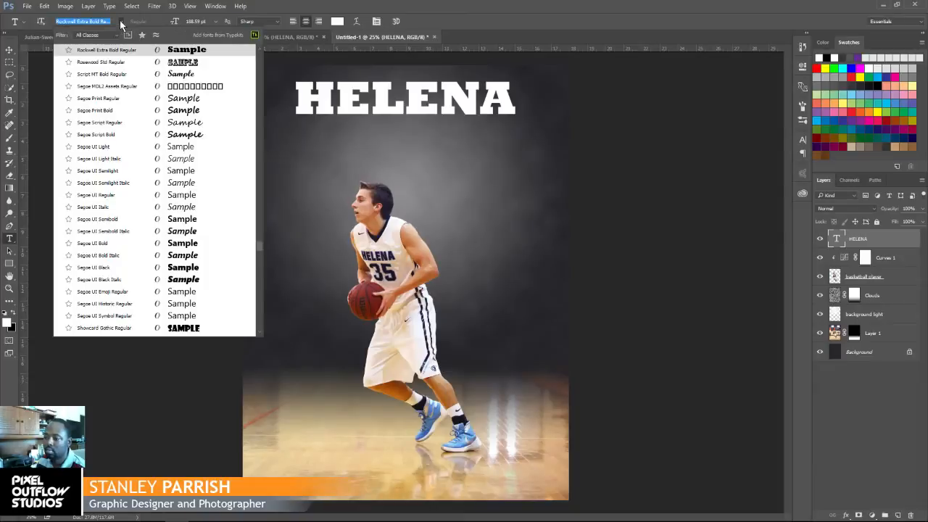
left_click(259, 48)
left_click(258, 49)
left_click(258, 49)
left_click(259, 49)
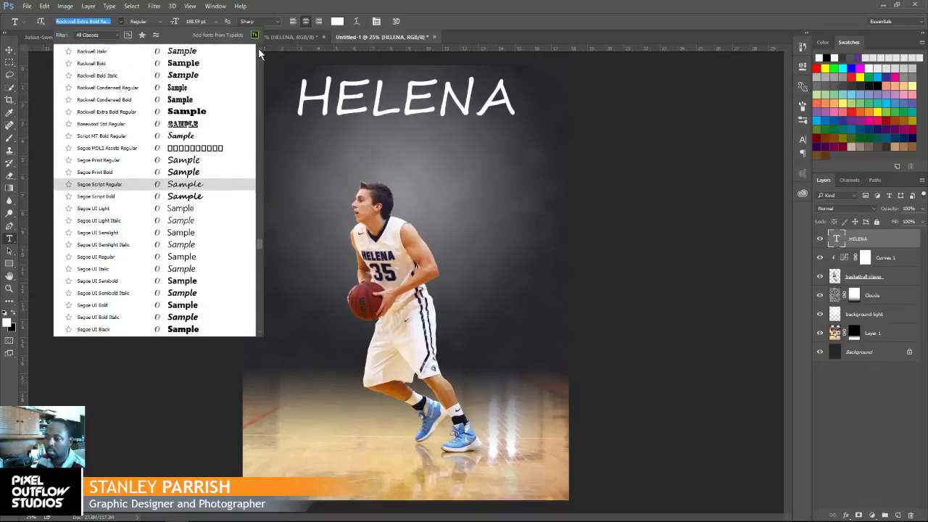
left_click(259, 49)
left_click(259, 48)
left_click(259, 48)
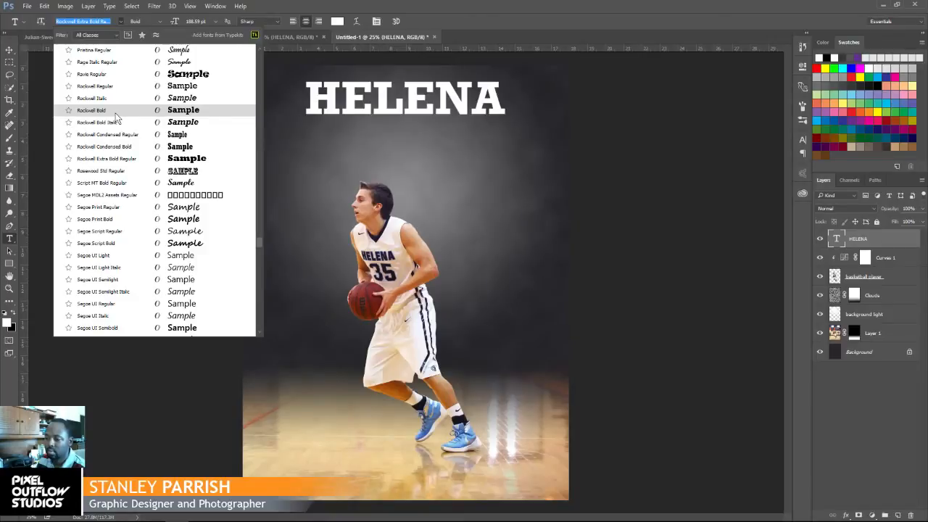
left_click(115, 113)
Check the font of the HELENA title in Helena-Huskies-Poster-01.psd and return to the Untitled-1 poster
left_click(217, 36)
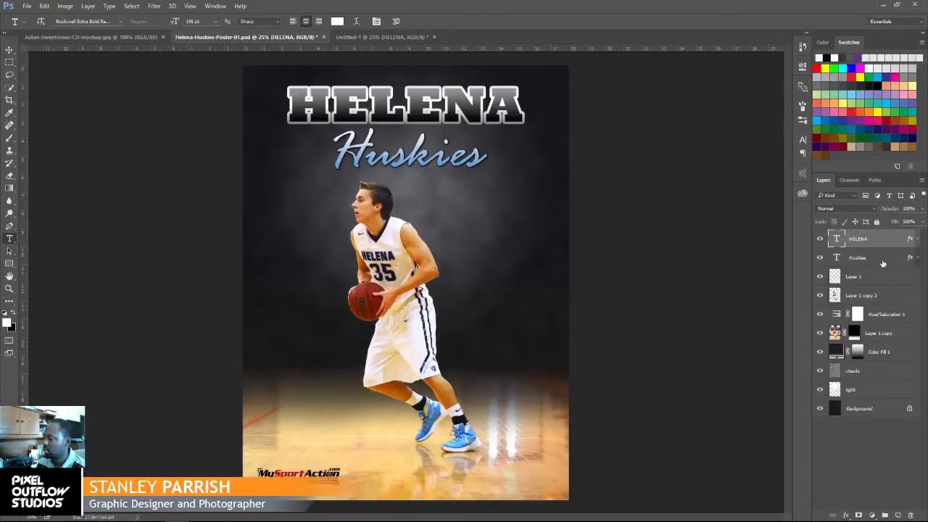
left_click(122, 22)
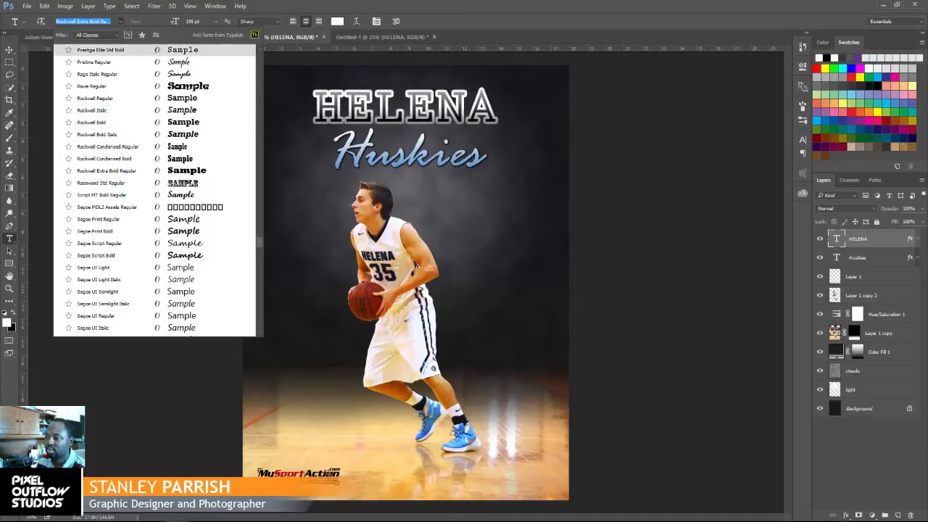
left_click(374, 37)
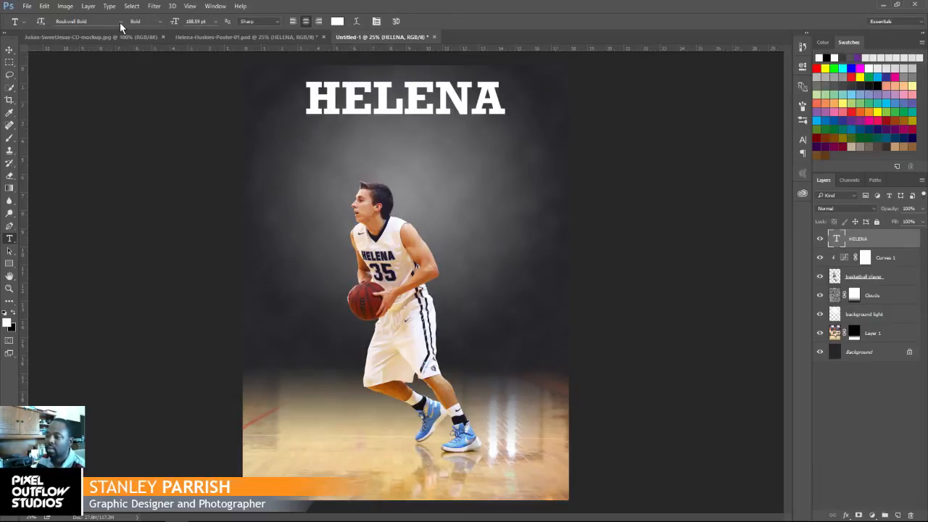
Change the HELENA title's font to Rockwell Extra Bold Regular and compare it with the title in Helena-Huskies-Poster-01.psd
left_click(157, 22)
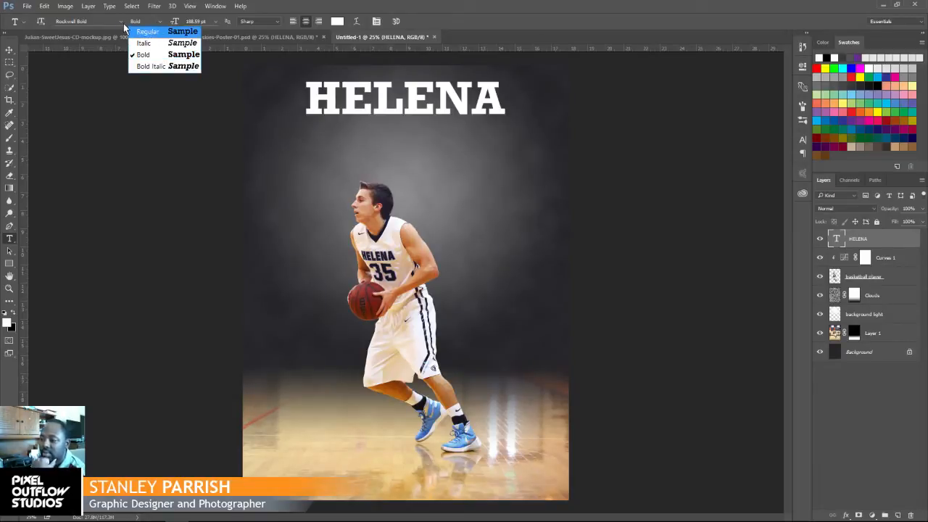
left_click(123, 20)
left_click(122, 19)
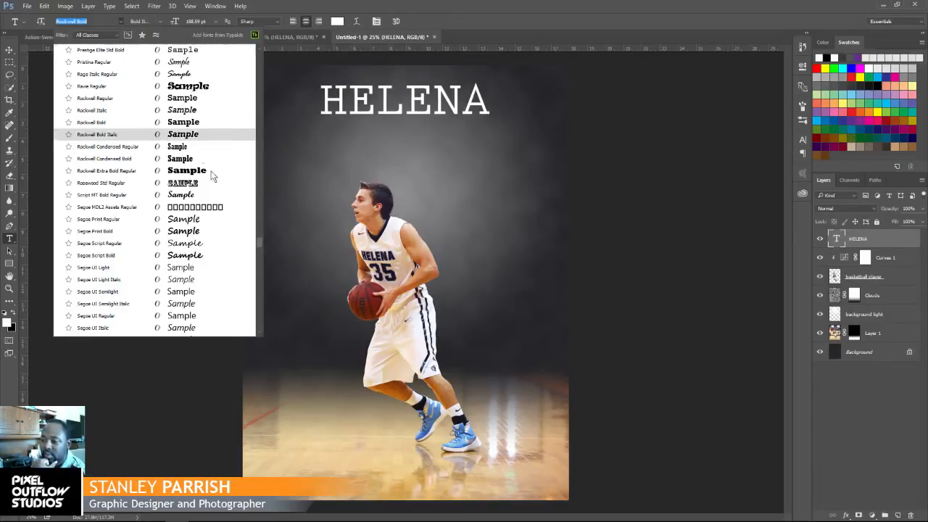
left_click(121, 170)
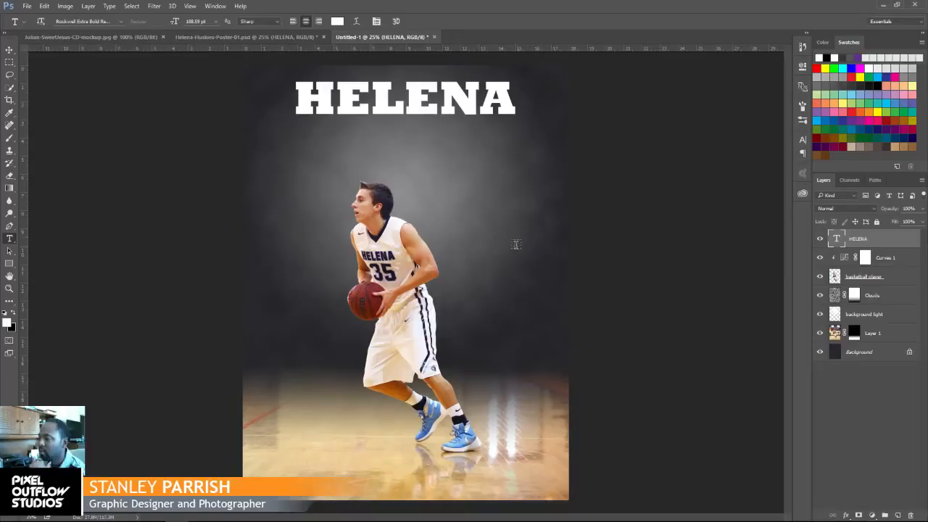
left_click(253, 37)
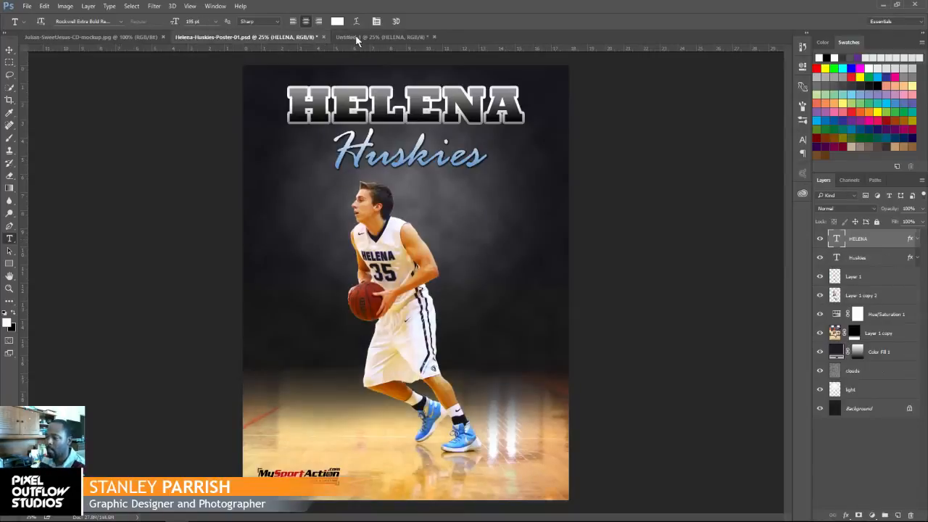
left_click(363, 37)
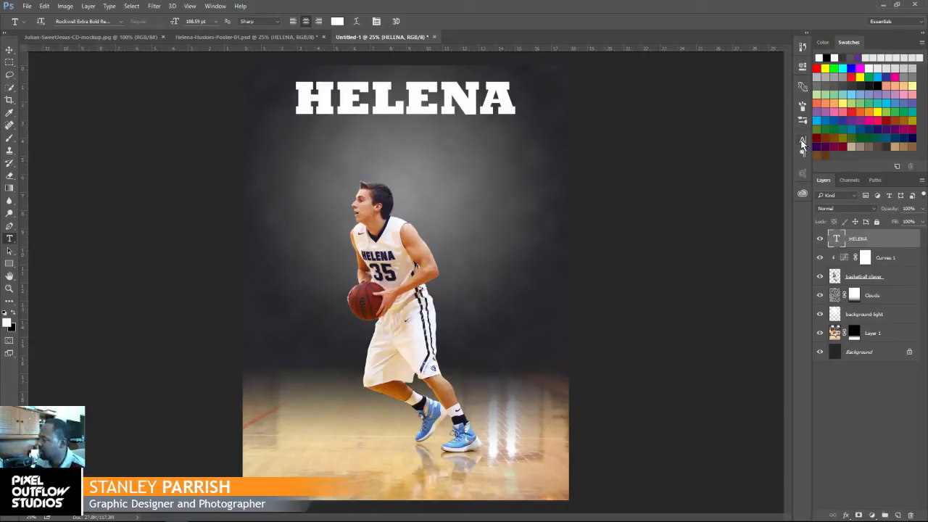
Set the tracking of the HELENA title to 25
left_click(802, 140)
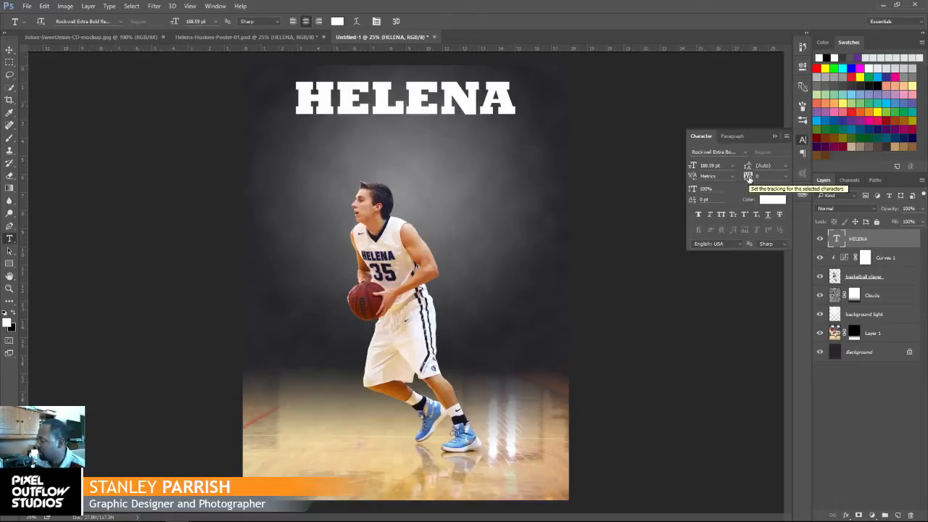
left_click(785, 174)
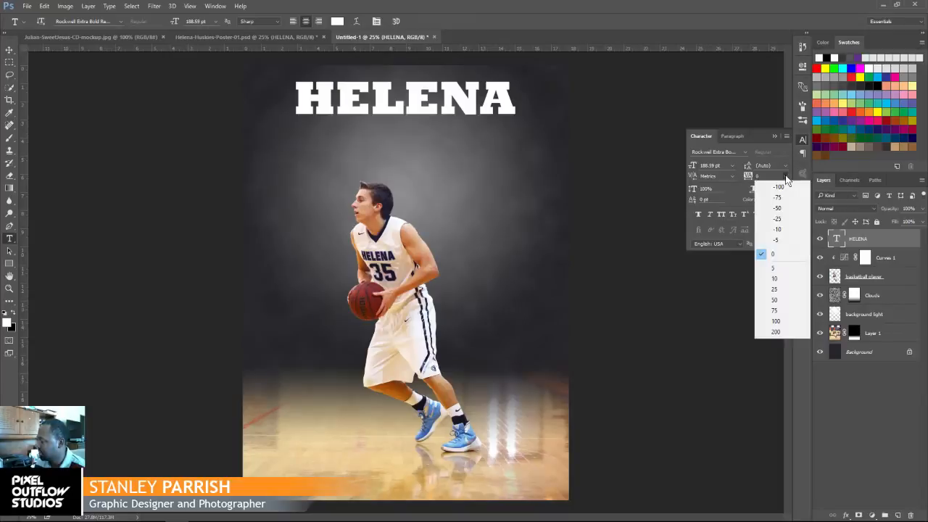
left_click(775, 290)
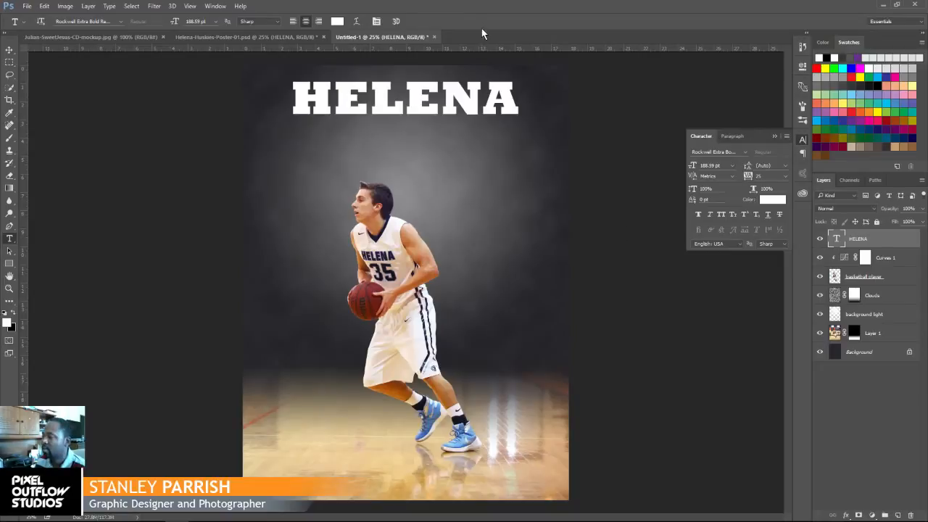
Change the HELENA title's text color to black (#000000)
left_click(8, 50)
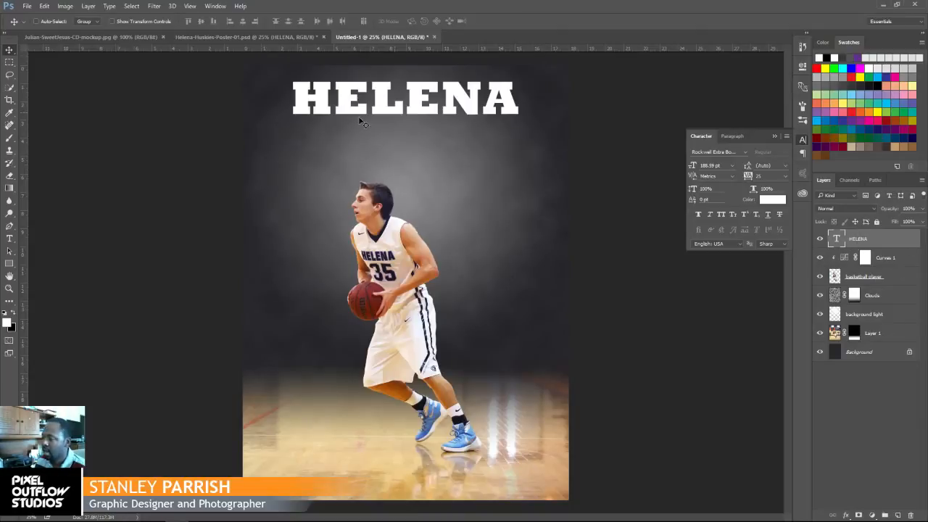
left_click(9, 237)
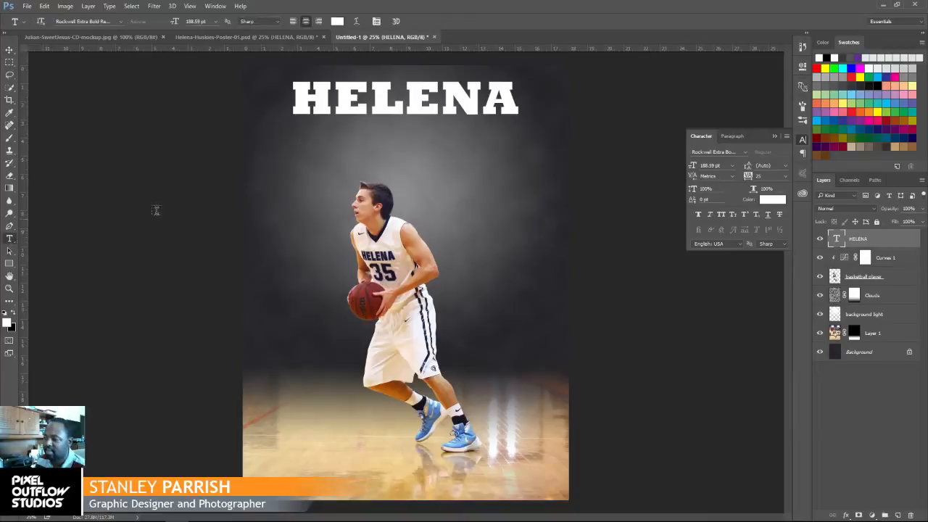
left_click(339, 21)
type("000000")
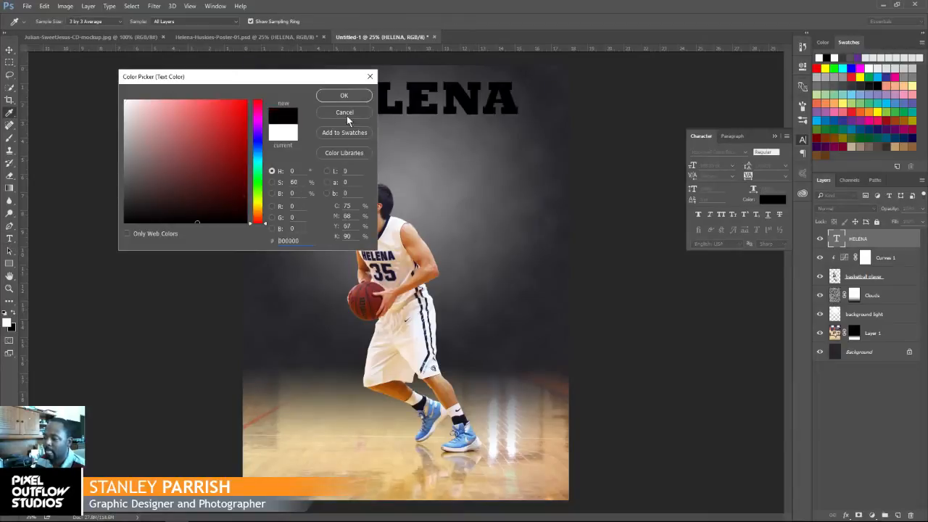
left_click(344, 95)
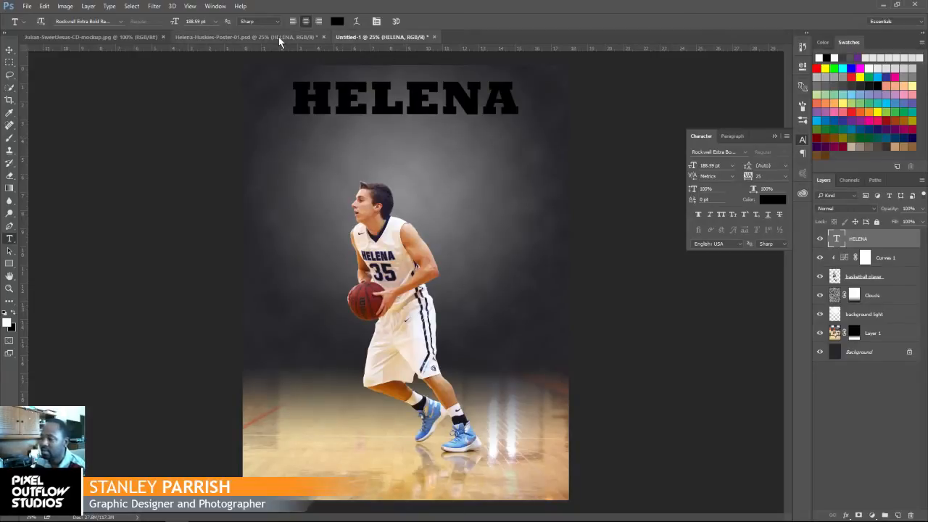
Add a separate text line reading "Huskies" below the HELENA title in the Untitled-1 poster
left_click(374, 37)
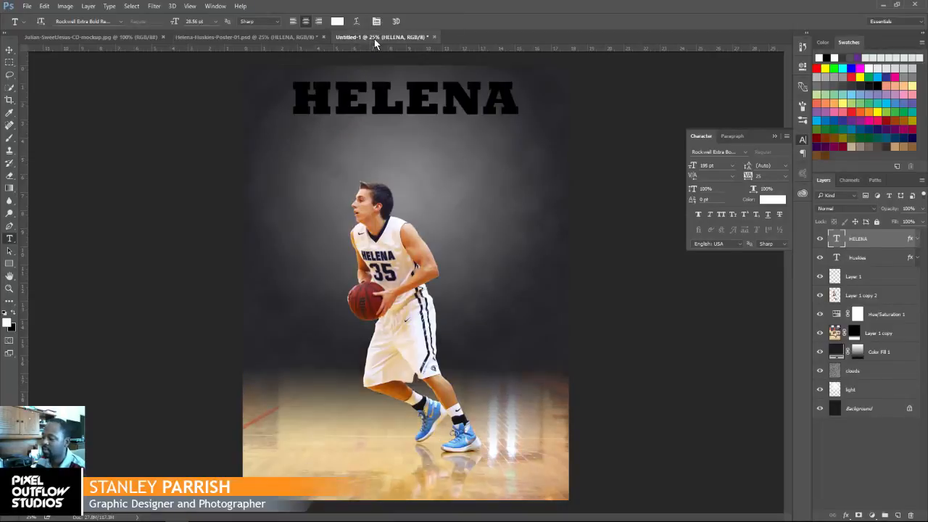
left_click(360, 153)
type("hU")
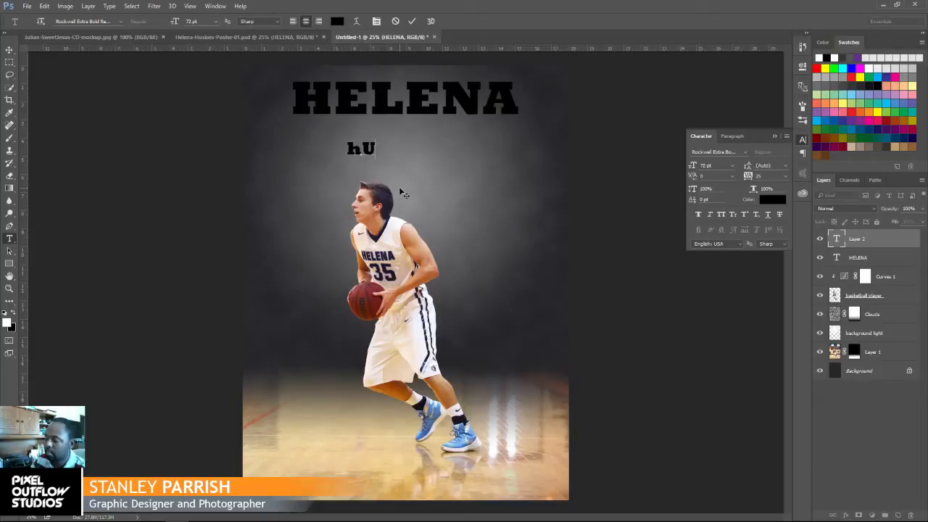
key("BackSpace")
key("BackSpace")
type("Huskies")
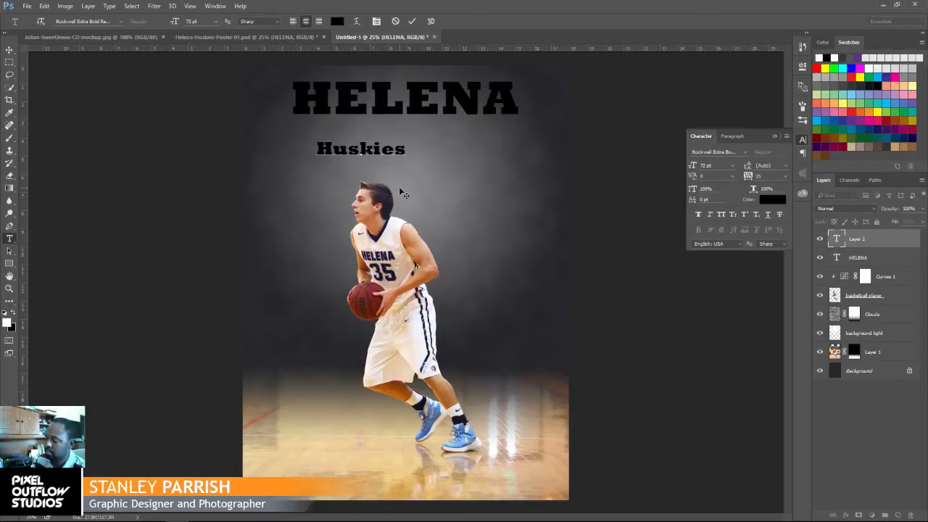
key("ctrl+Return")
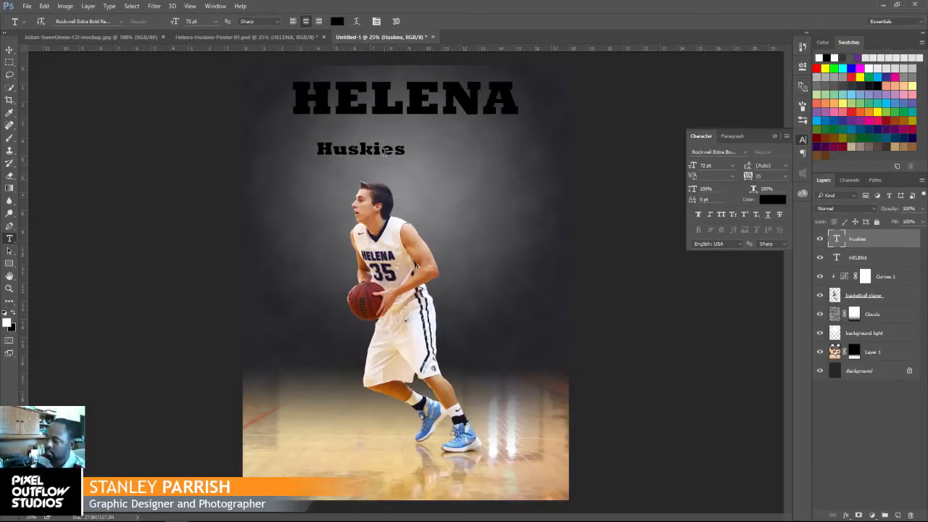
Scale the Huskies text up proportionally to about 179% with Free Transform
key("v")
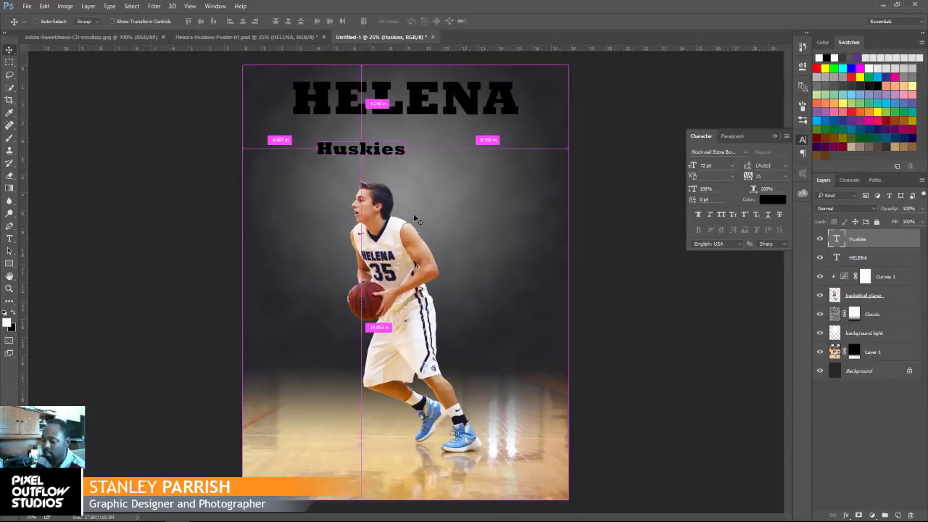
key("ctrl+t")
left_click_drag(405, 158, 476, 175)
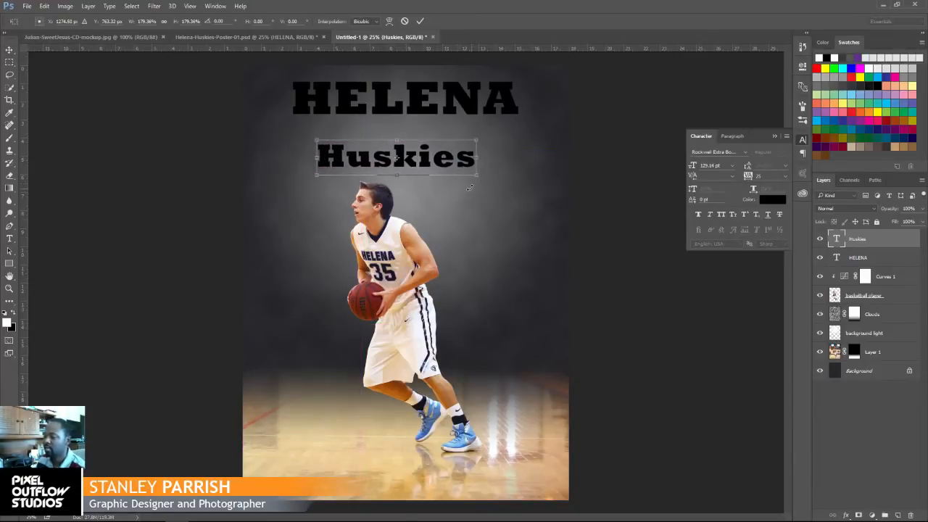
left_click(419, 21)
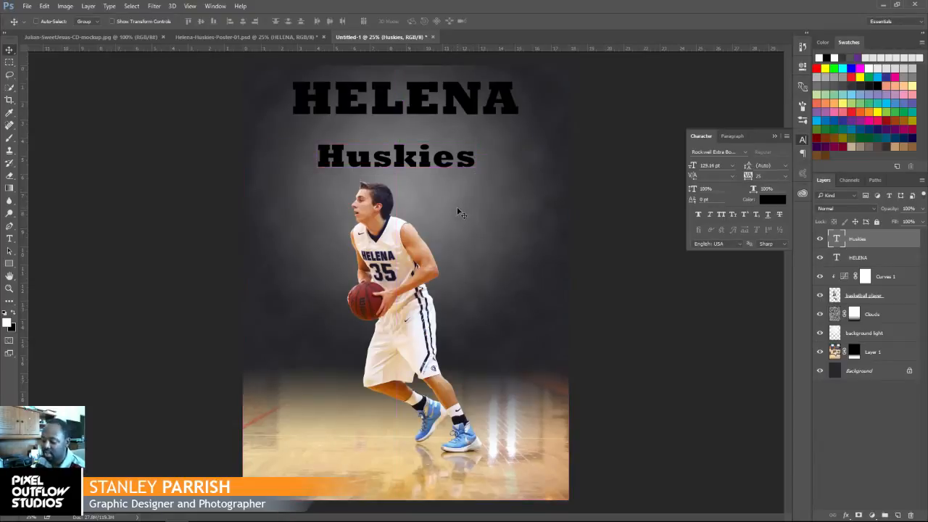
Center the Huskies text horizontally on the canvas by aligning it to a selection of the whole canvas, and deselect
key("ctrl+a")
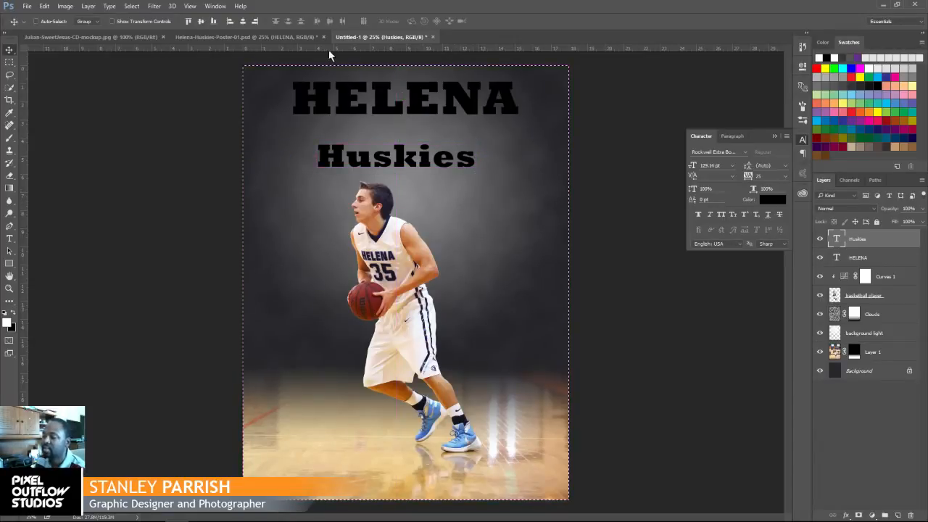
left_click(241, 22)
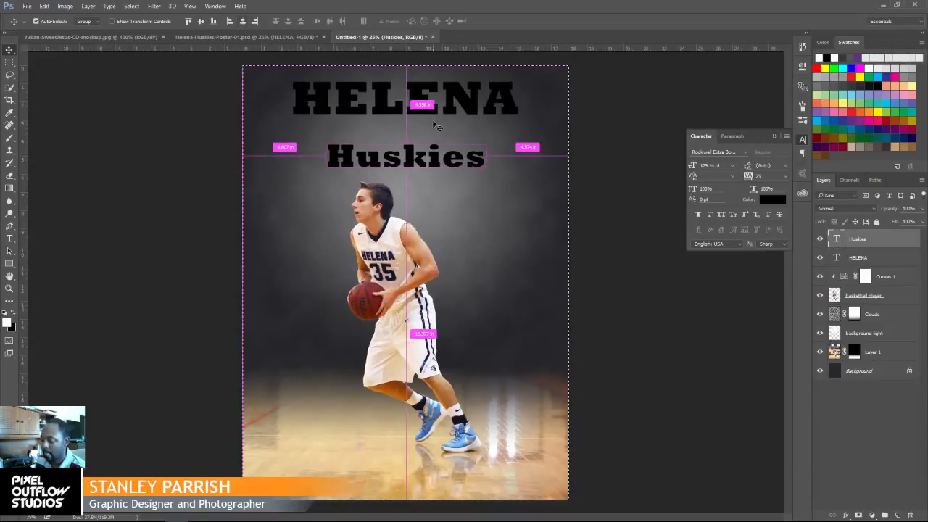
key("ctrl+d")
Change the font of the Huskies text to Rage Italic Regular
left_click(9, 238)
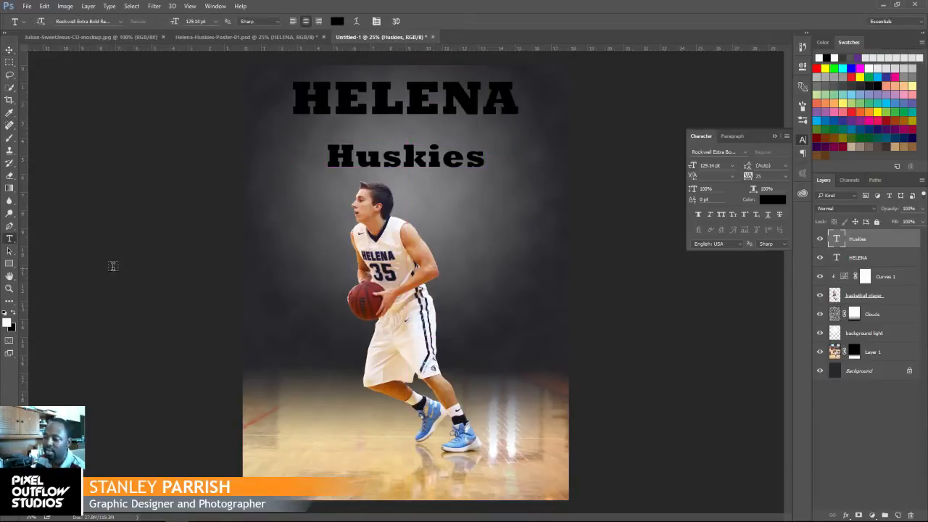
left_click(120, 21)
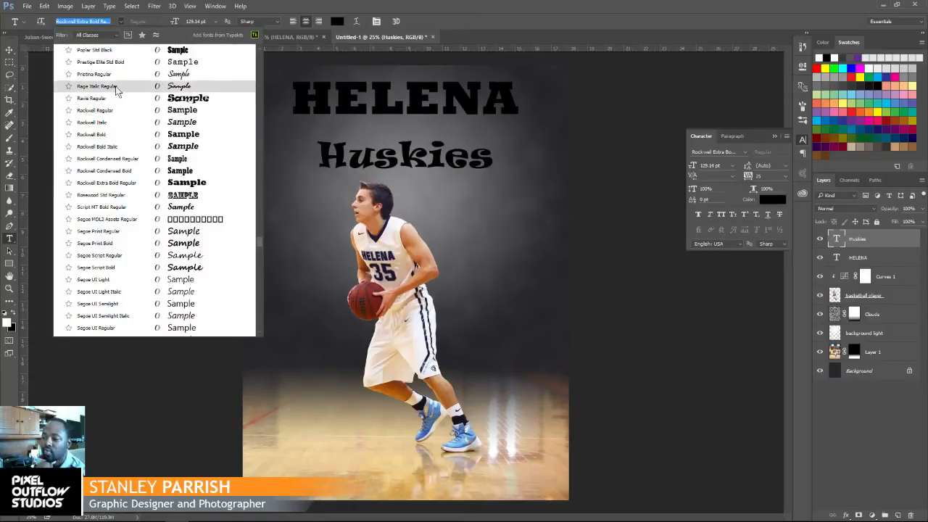
left_click(105, 86)
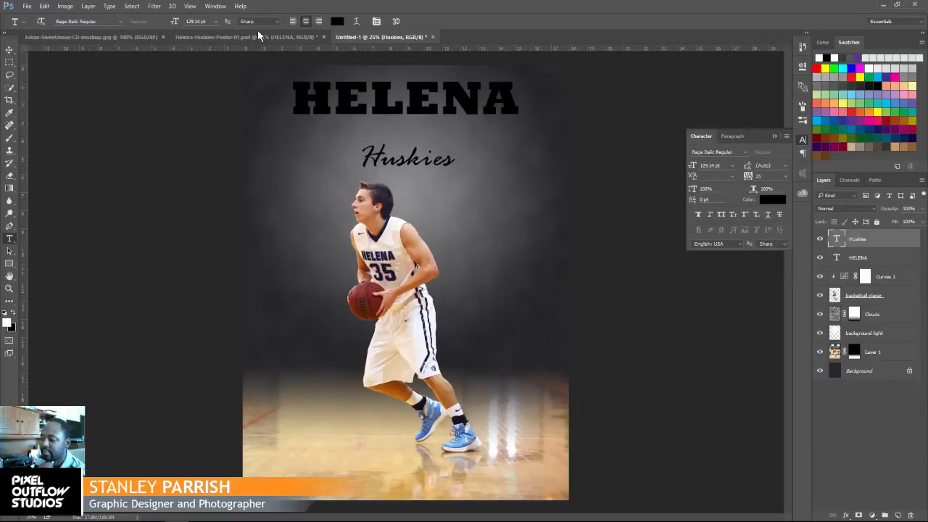
Enlarge the Huskies text to about 173% around its center and nudge it up closer to the HELENA title
left_click(9, 51)
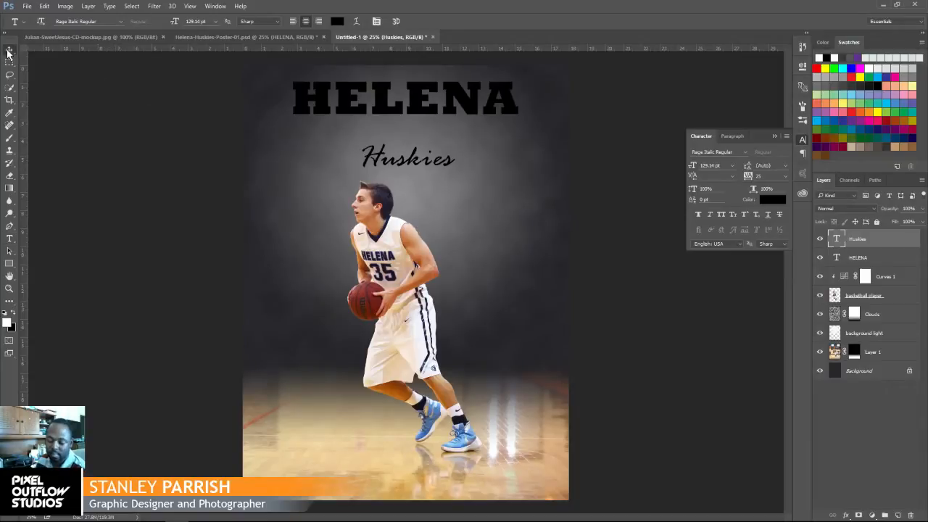
key("ctrl+t")
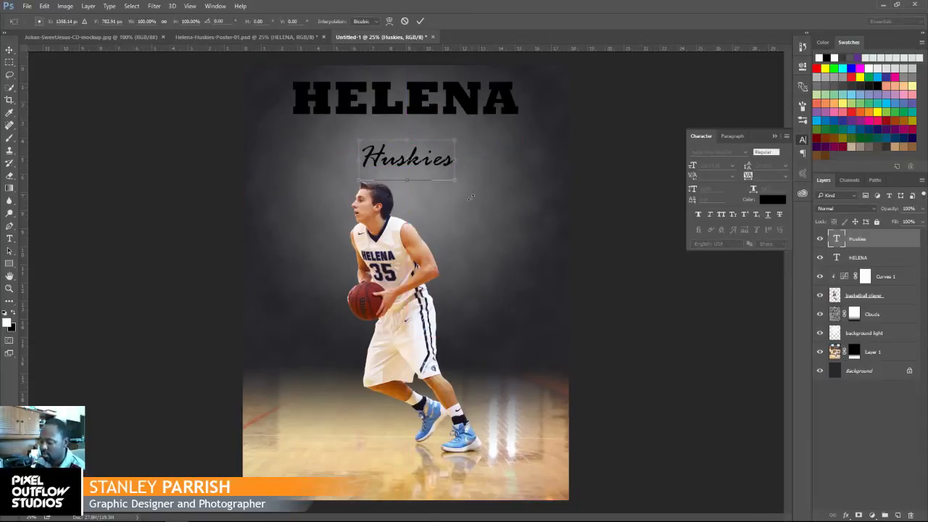
left_click_drag(455, 180, 484, 208)
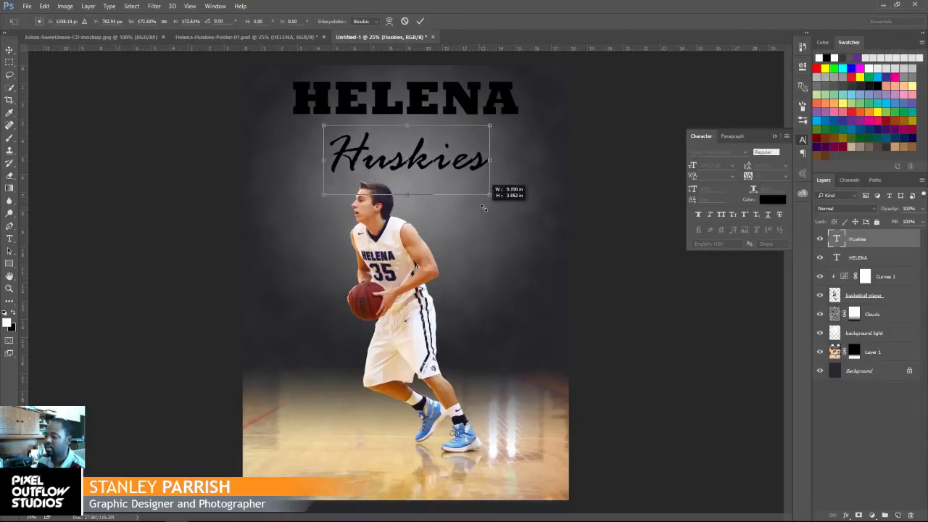
left_click(419, 21)
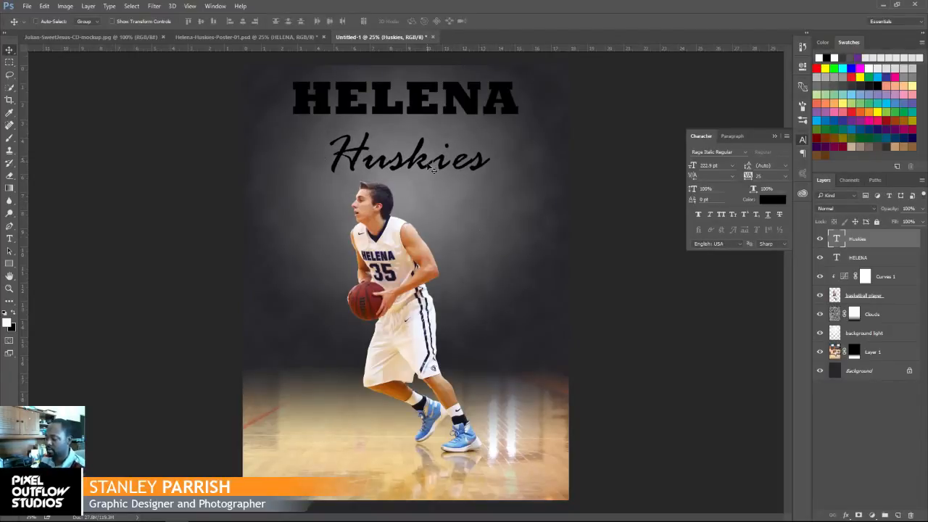
key("shift+Up")
key("shift+Up")
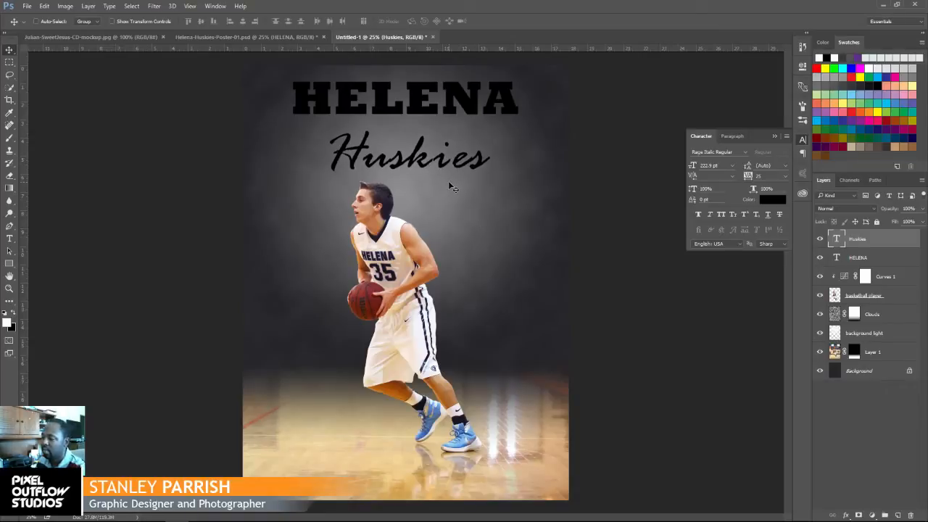
key("shift+Up")
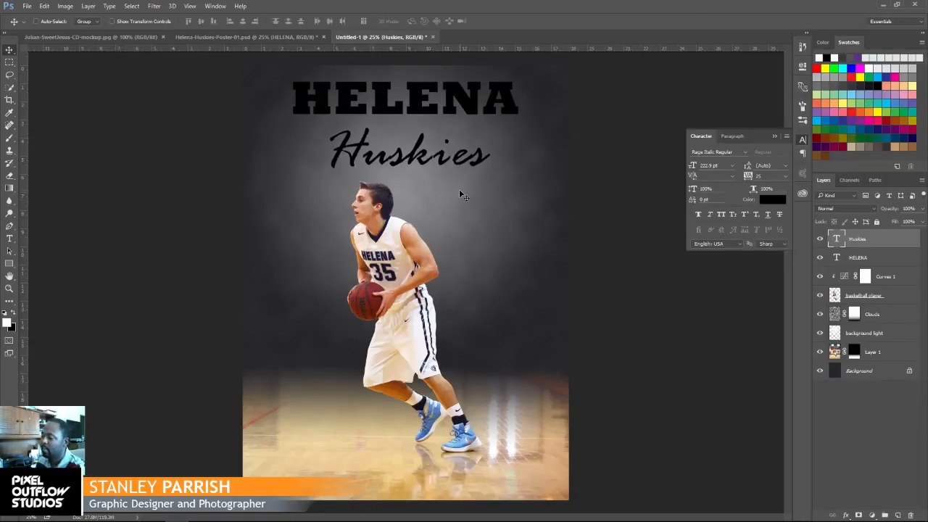
Set the tracking of the Huskies text to 0 and put the character settings away
left_click(9, 242)
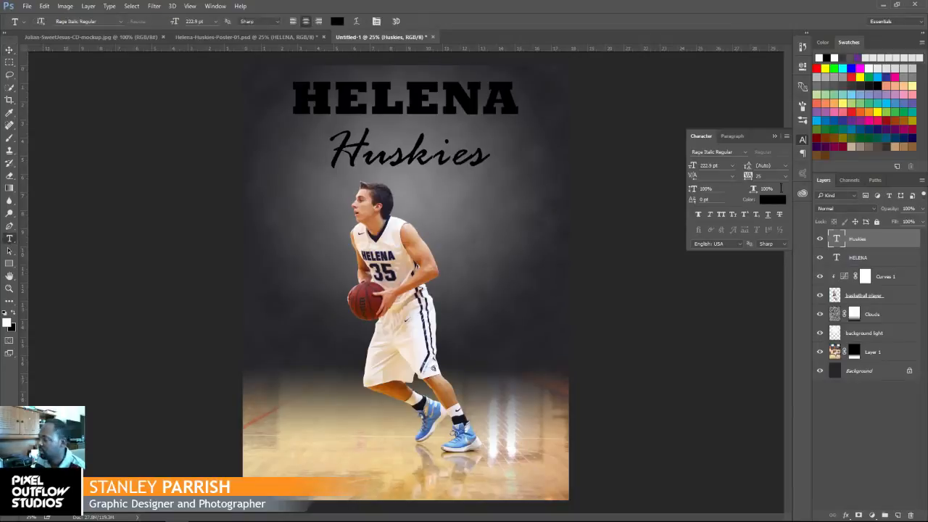
left_click(784, 178)
left_click(776, 253)
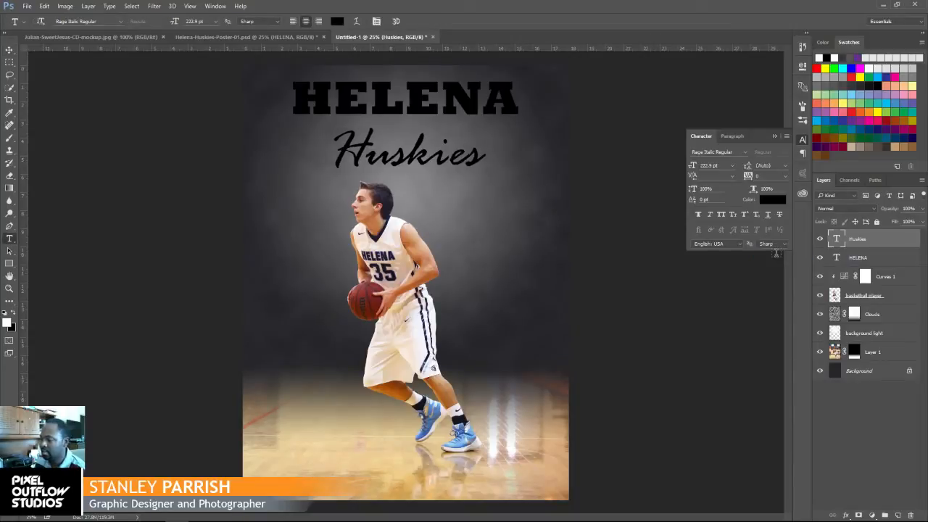
left_click(774, 136)
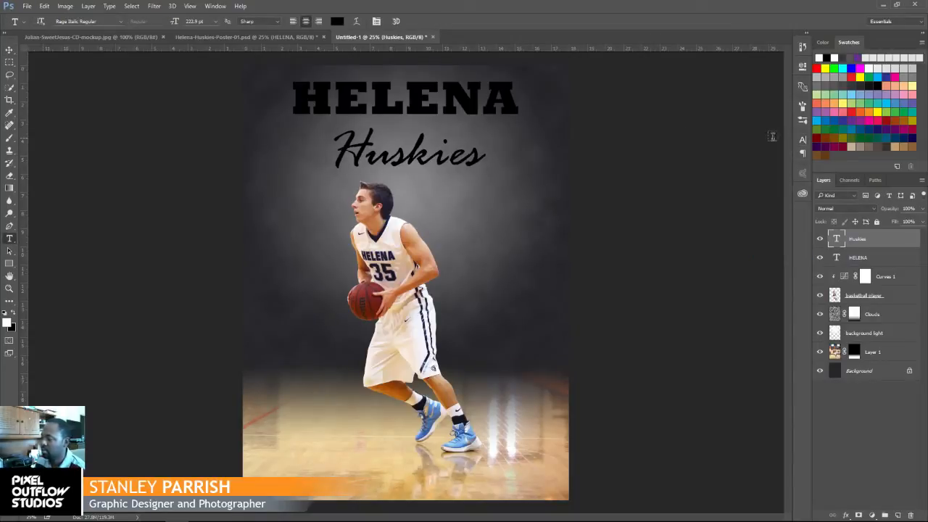
Re-center the Huskies text horizontally against a selection of the whole canvas and clear the selection
left_click(10, 50)
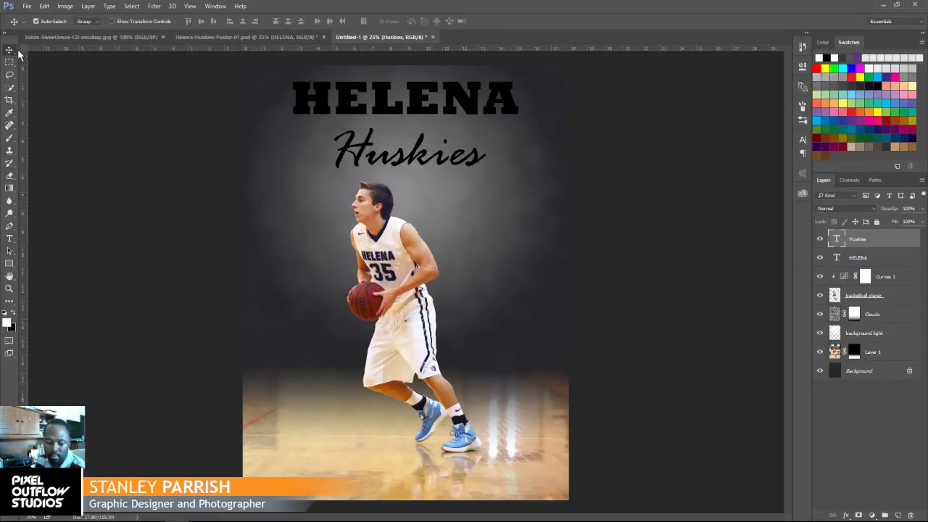
key("ctrl+a")
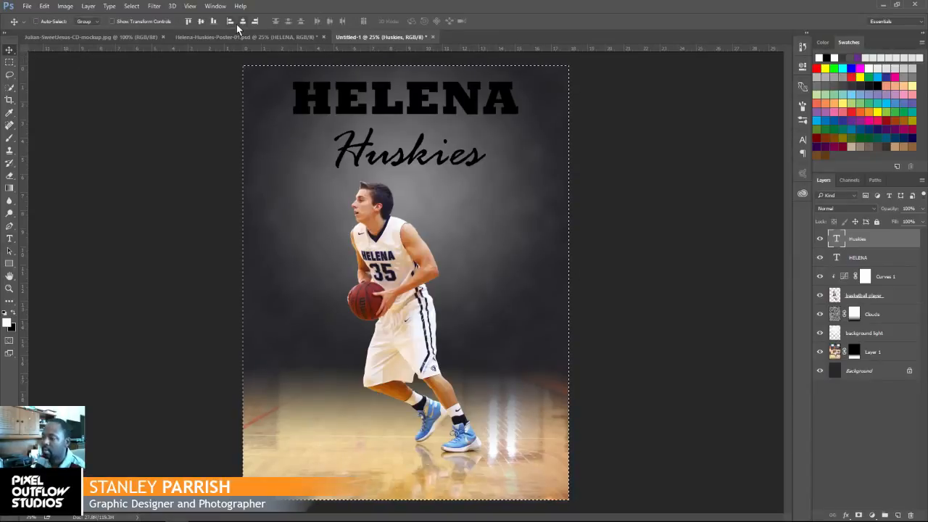
left_click(242, 21)
key("ctrl+d")
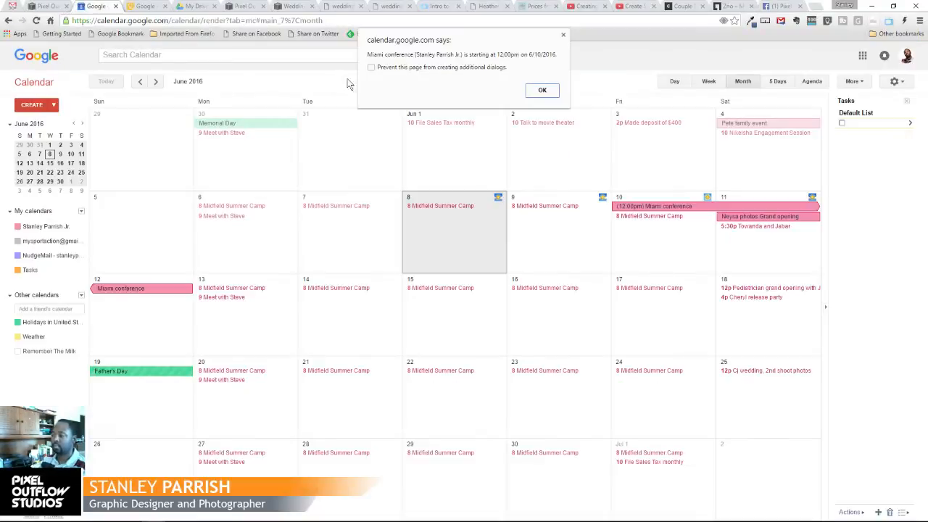
Dismiss the calendar reminder in the browser, check the Facebook page's notifications, and return to Photoshop
left_click(546, 92)
left_click(775, 6)
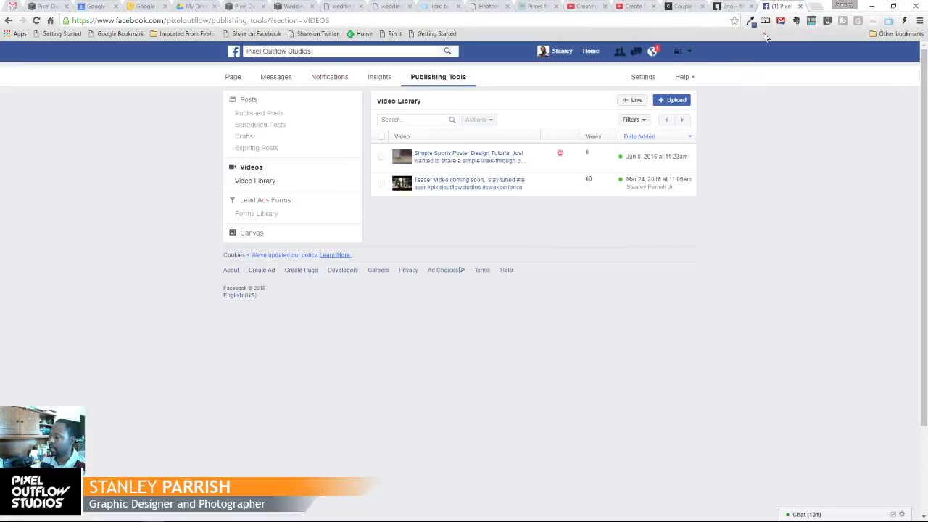
left_click(651, 51)
left_click(770, 122)
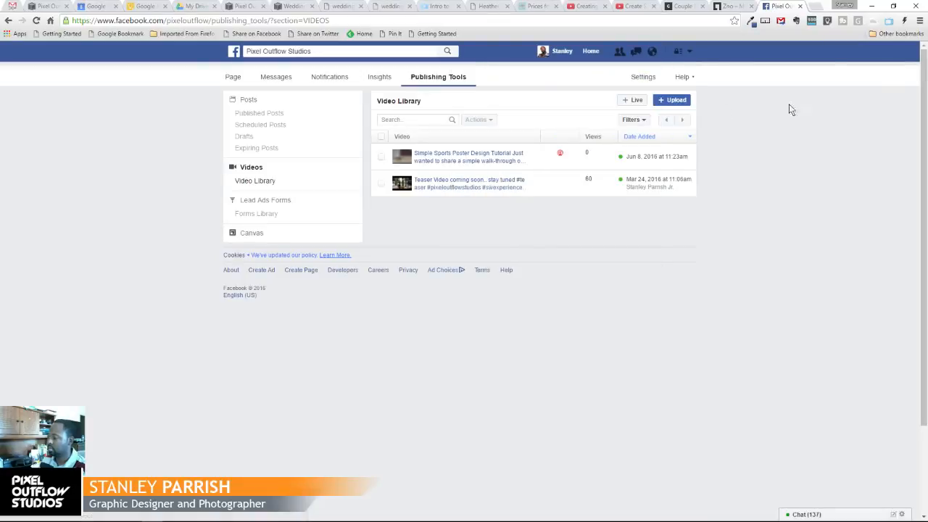
left_click(873, 6)
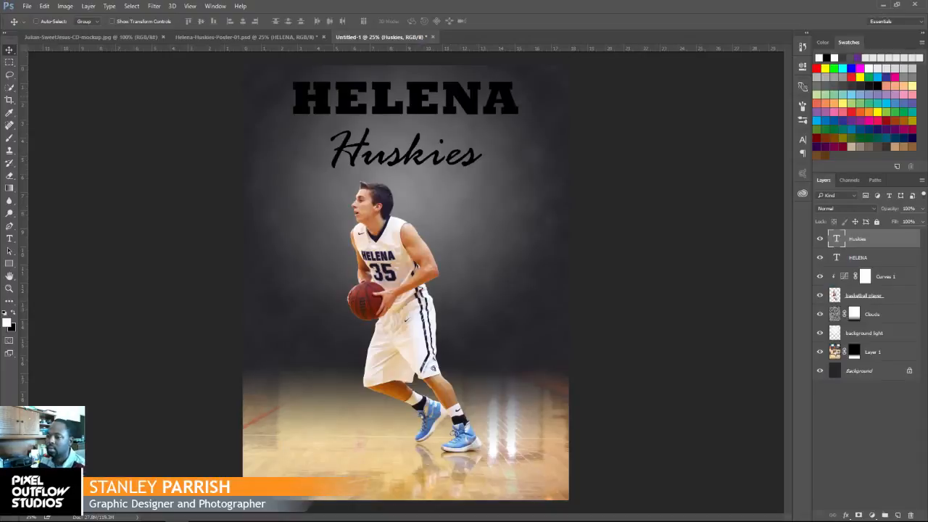
left_click(26, 6)
left_click(55, 104)
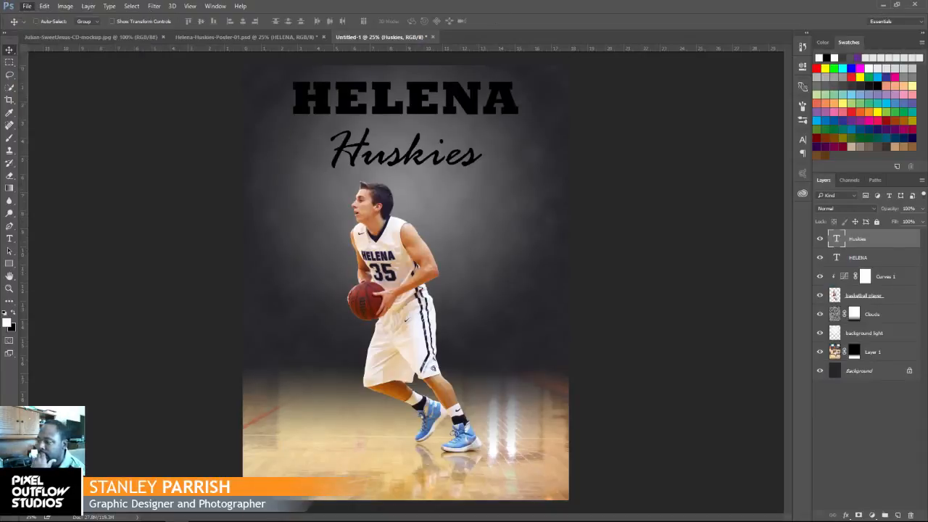
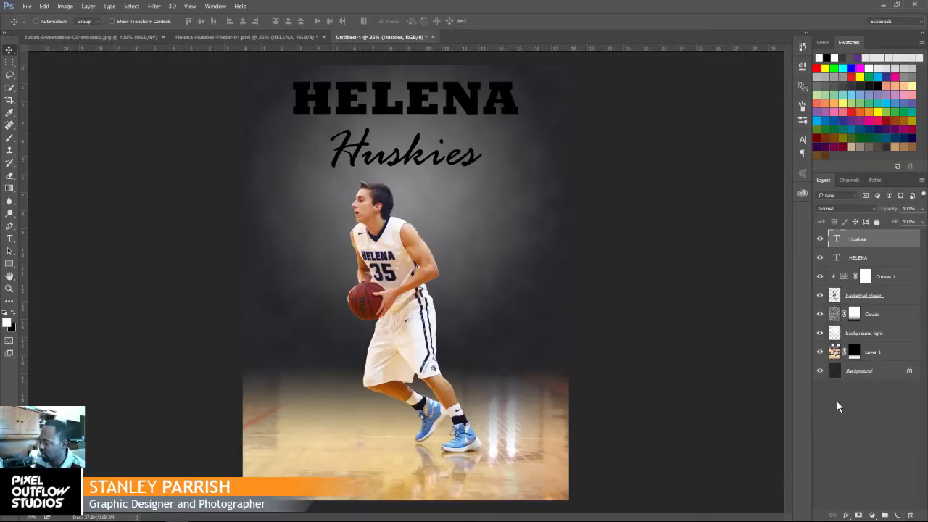
Raise the saturation of the gym floor on Layer 1 to +24 with a Hue/Saturation adjustment
left_click(834, 353)
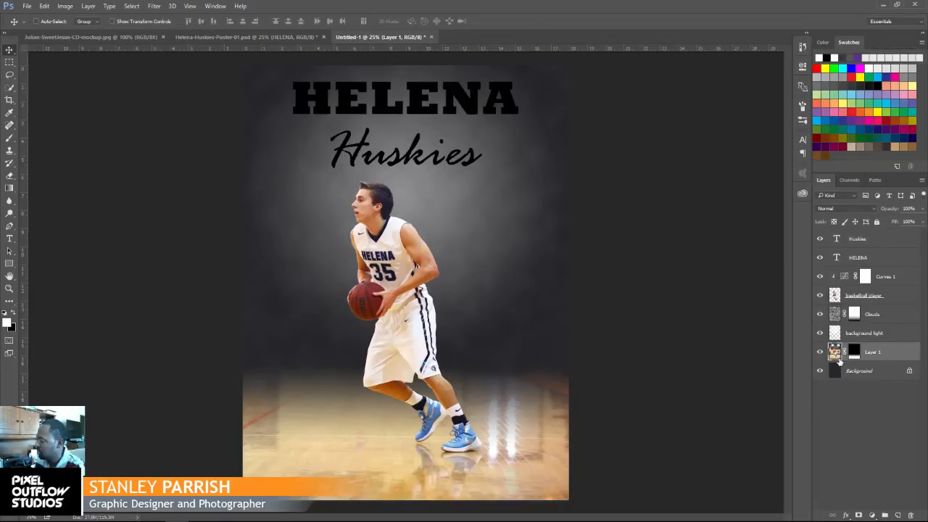
left_click(65, 6)
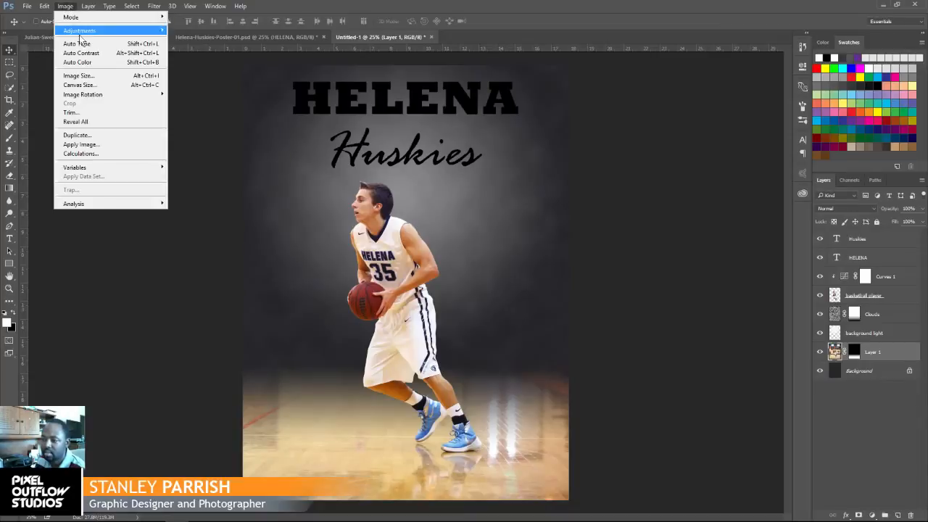
mouse_move(85, 34)
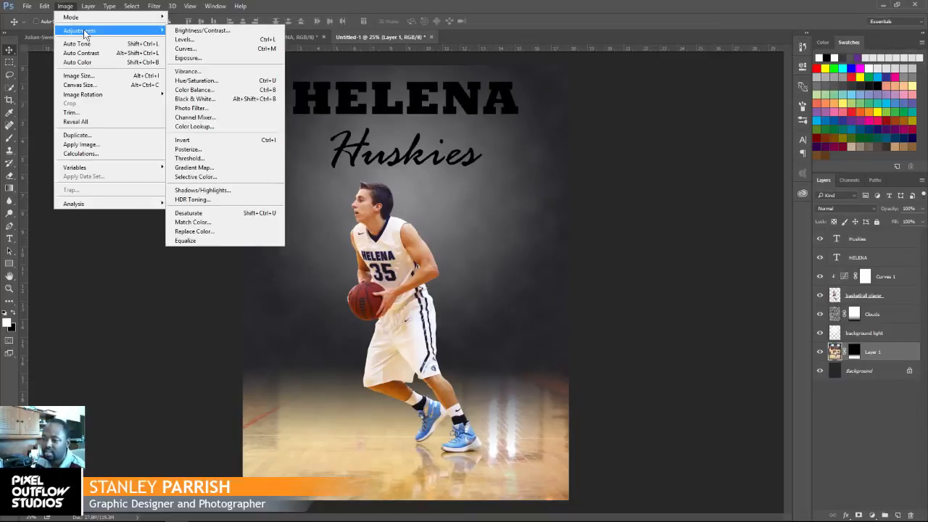
left_click(196, 80)
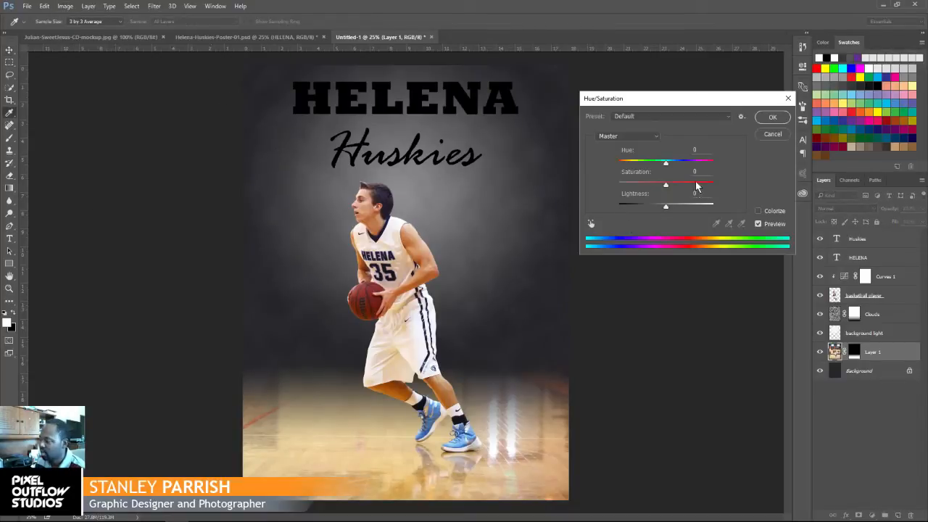
mouse_move(666, 184)
left_mouse_down()
mouse_move(700, 185)
mouse_move(641, 184)
mouse_move(700, 182)
mouse_move(678, 188)
left_mouse_up()
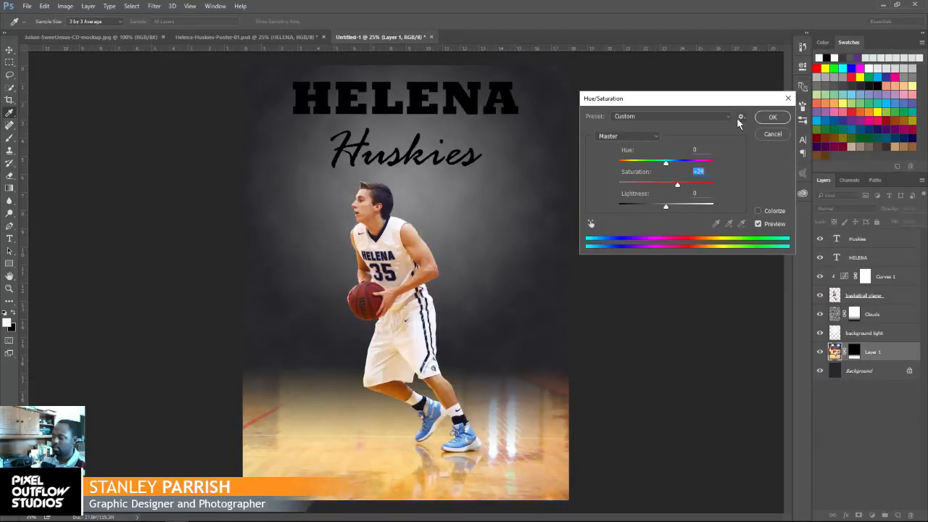
left_click(767, 117)
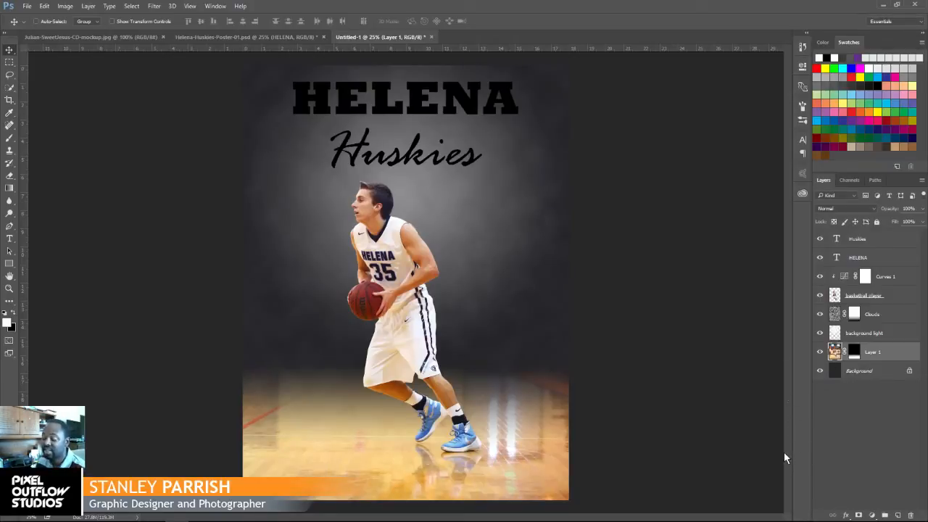
Reduce the saturation of the basketball player layer to -7 with a Hue/Saturation adjustment
left_click(832, 297)
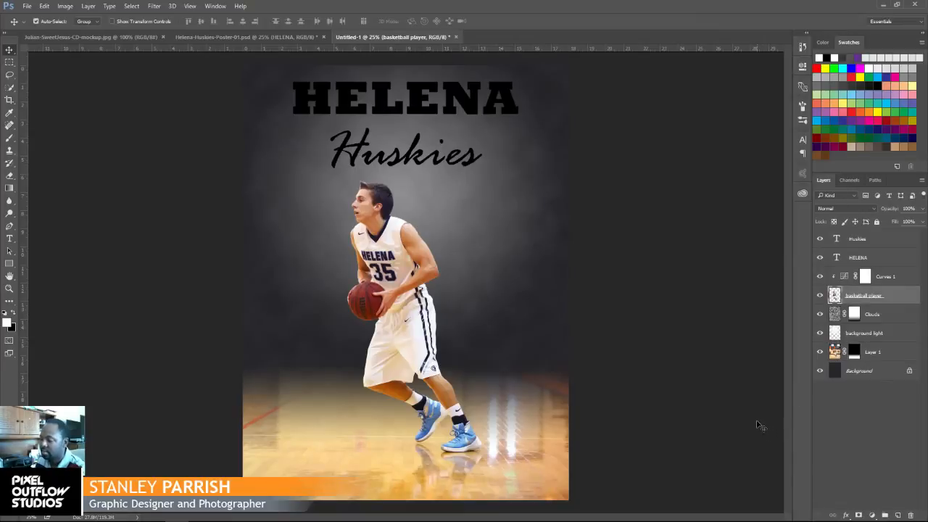
key("ctrl+u")
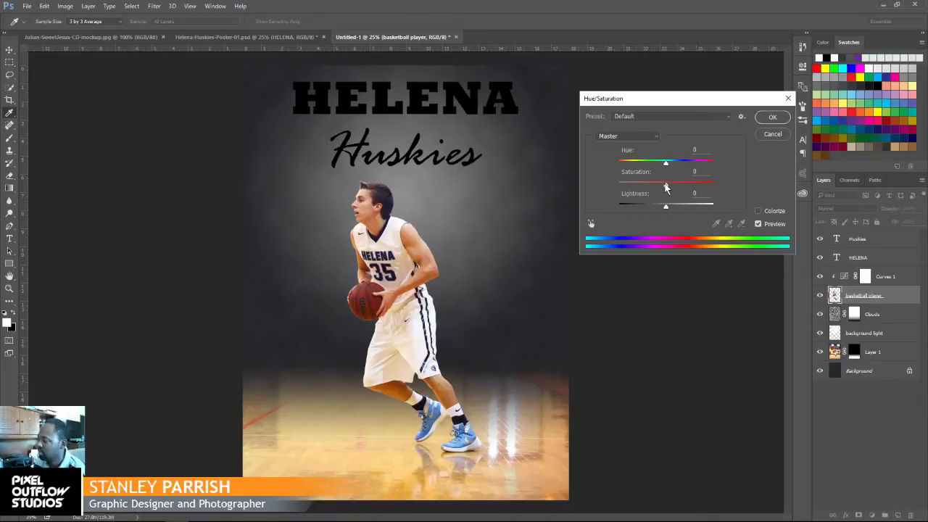
left_click_drag(666, 187, 664, 188)
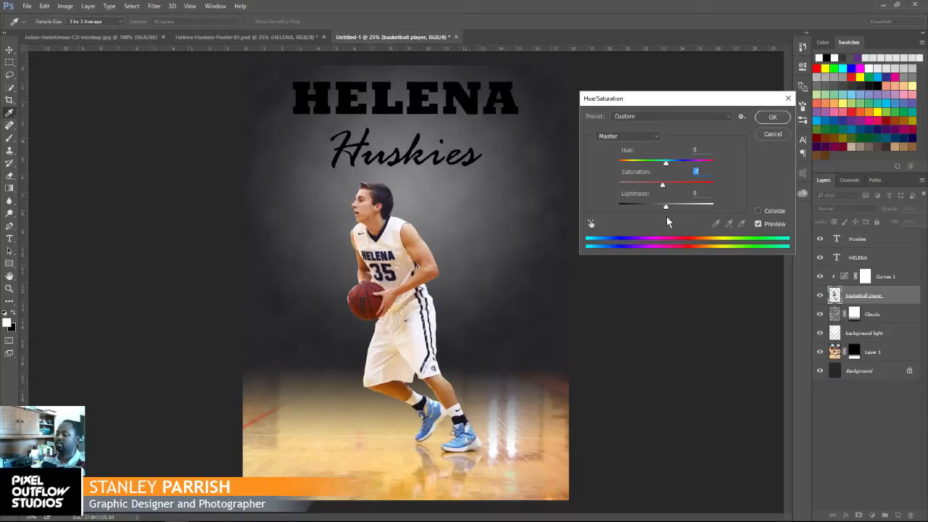
left_click(772, 119)
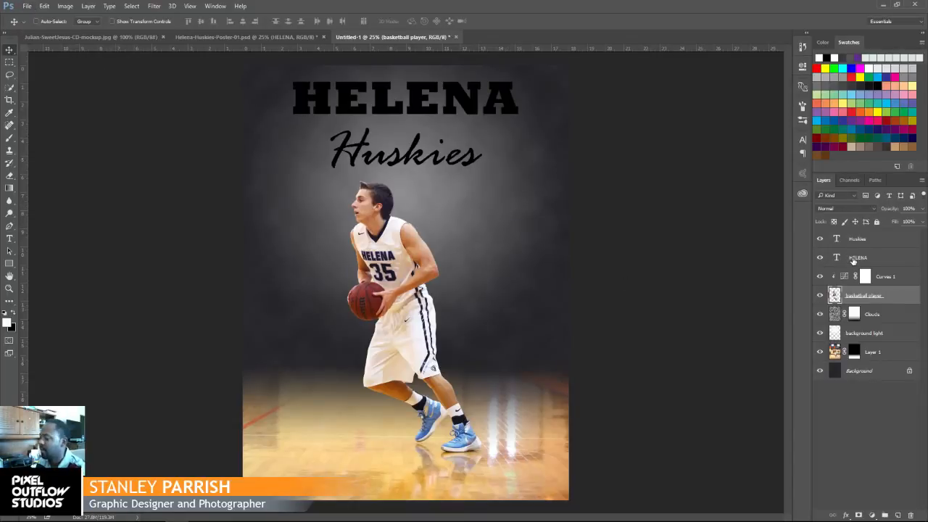
Add a Stroke layer style to the HELENA text and set the stroke color to white (ffffff)
left_click(853, 261)
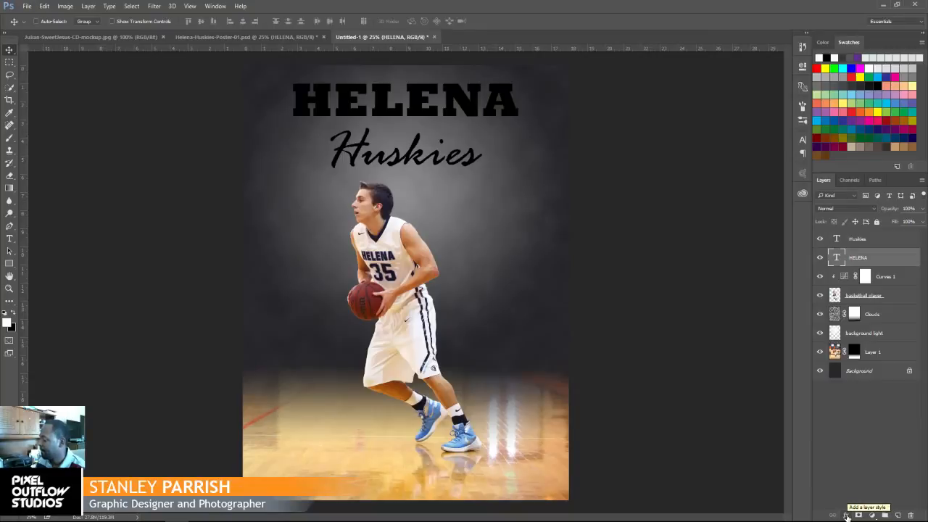
left_click(846, 516)
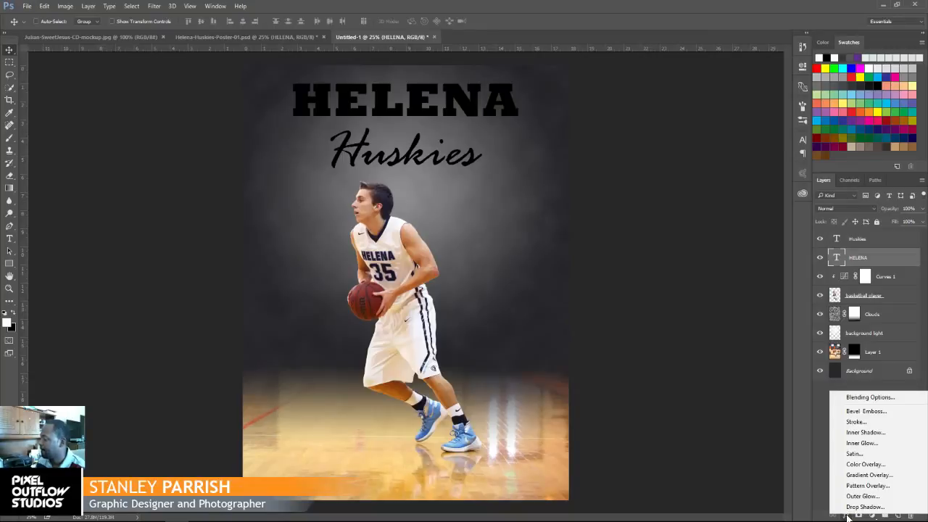
left_click(857, 422)
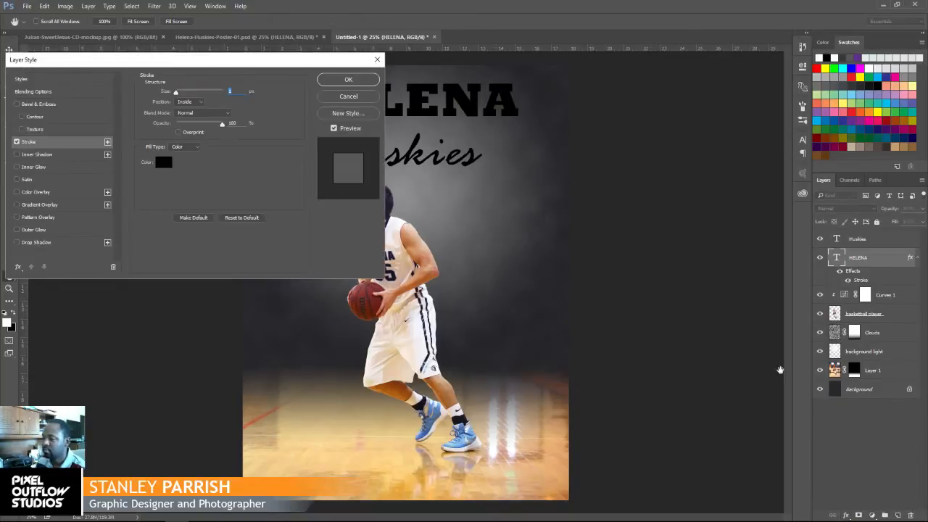
mouse_move(274, 67)
left_mouse_down()
mouse_move(475, 156)
mouse_move(644, 184)
mouse_move(685, 154)
left_mouse_up()
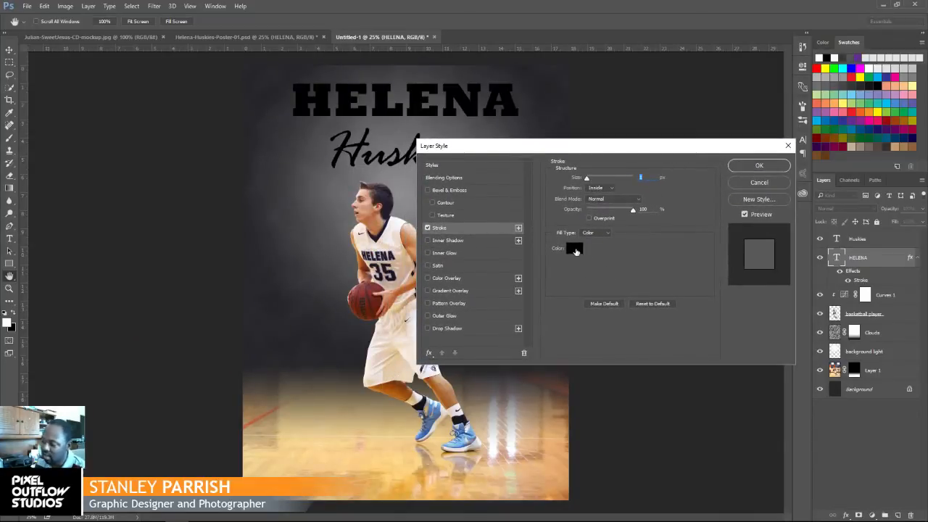
left_click(574, 249)
left_click_drag(152, 137, 124, 95)
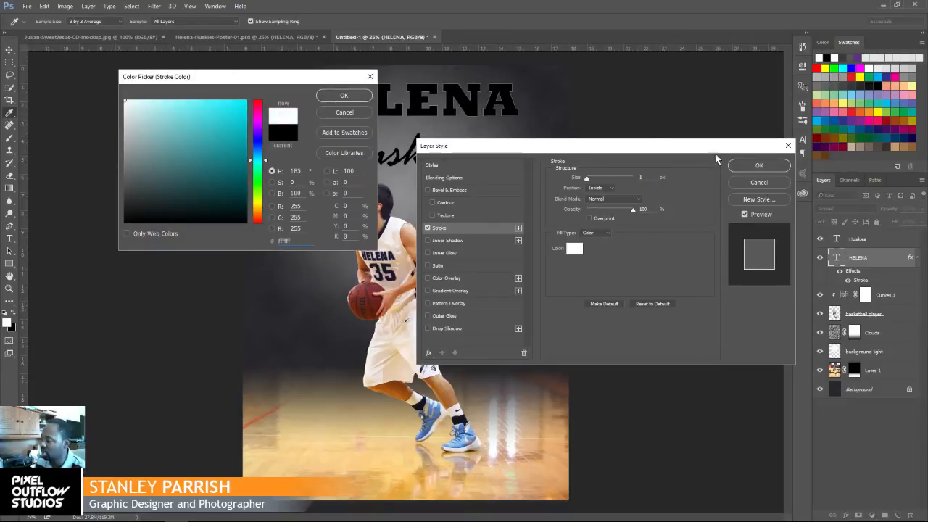
left_click(348, 96)
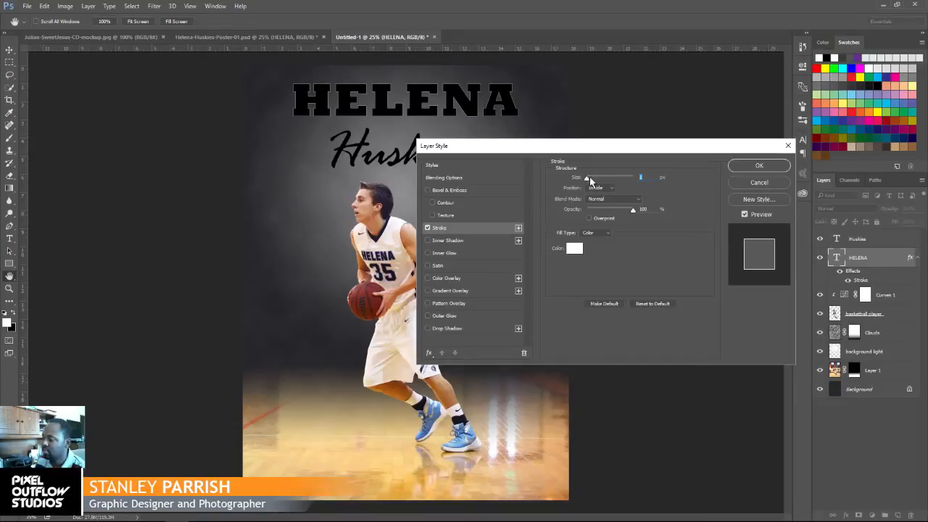
Position the HELENA stroke outside the letters at a size of 24 px, apply it, and collapse the layer's effects list
left_click_drag(588, 180, 591, 181)
left_click_drag(593, 179, 591, 180)
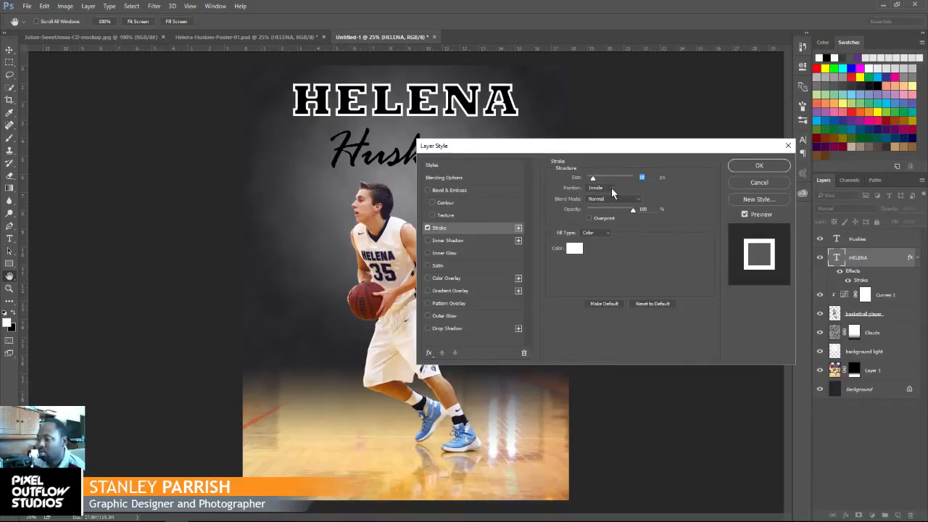
left_click(611, 190)
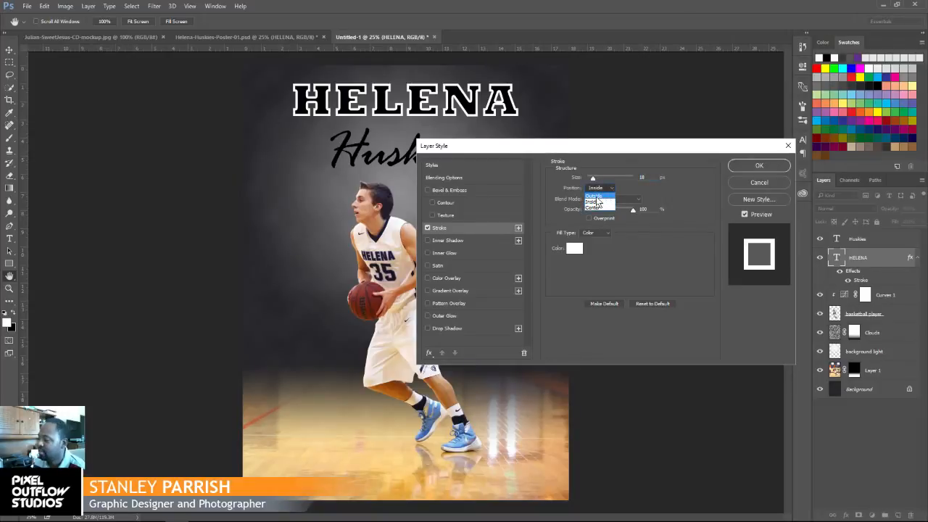
left_click(597, 196)
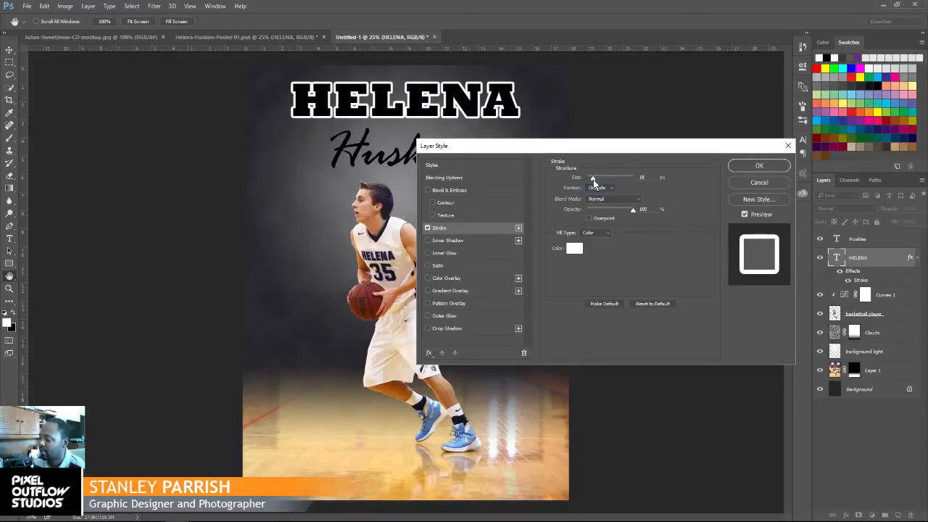
left_click(592, 178)
left_click_drag(593, 178, 593, 178)
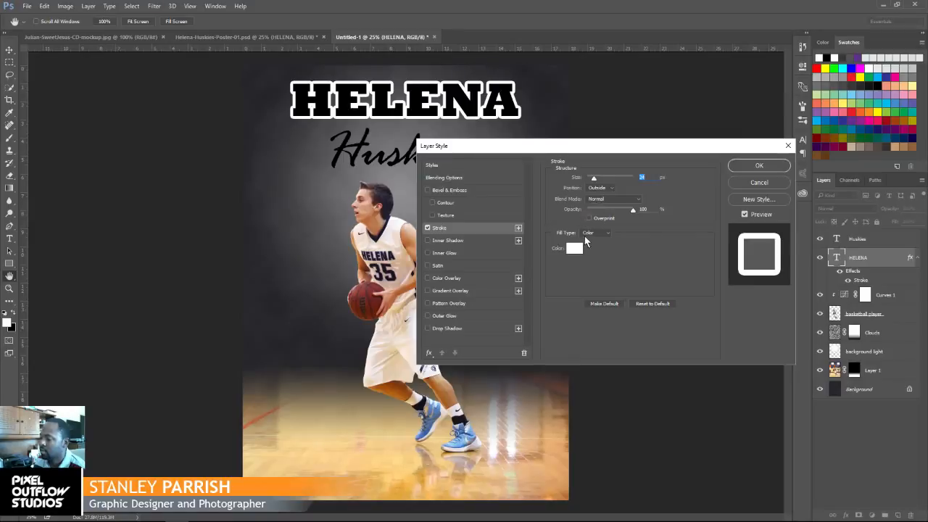
left_click(746, 167)
left_click(917, 257)
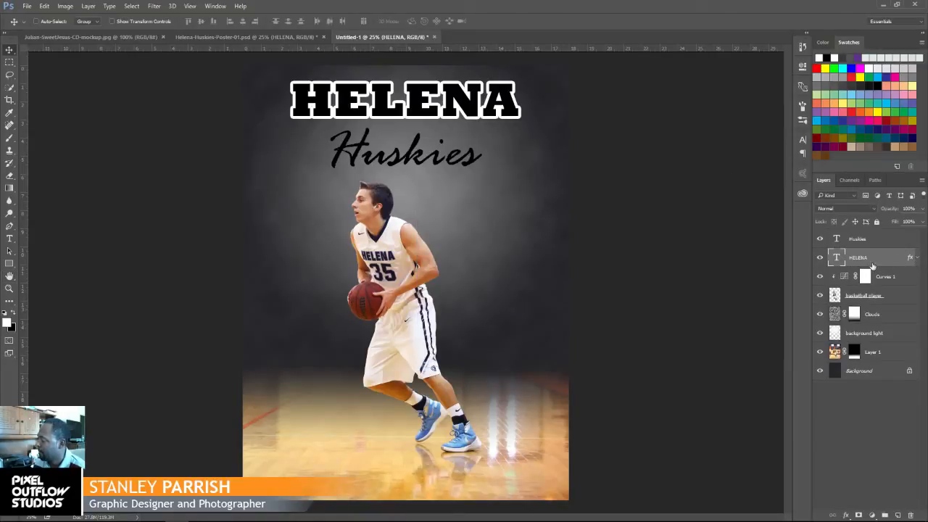
Reopen the HELENA layer style, enable Gradient Overlay, and show its settings
double_click(911, 259)
left_click_drag(582, 149, 631, 145)
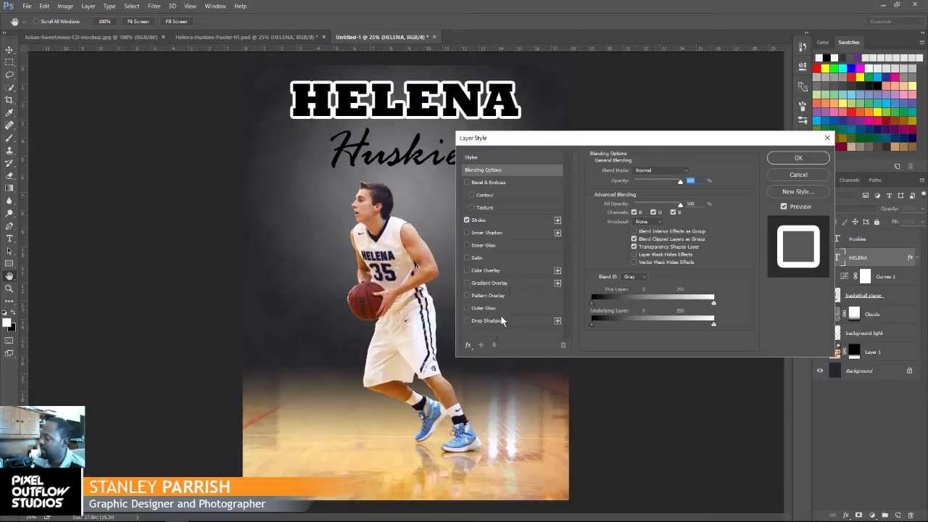
left_click_drag(514, 140, 497, 134)
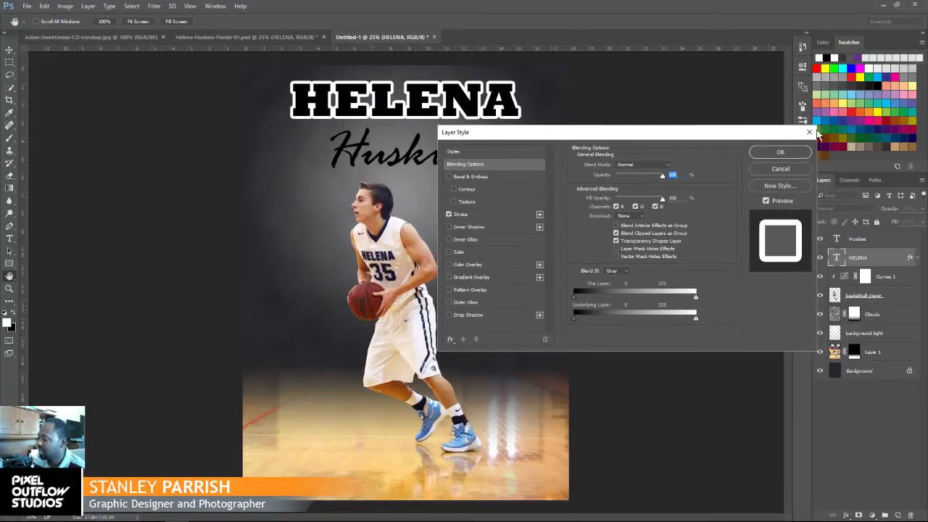
left_click(449, 277)
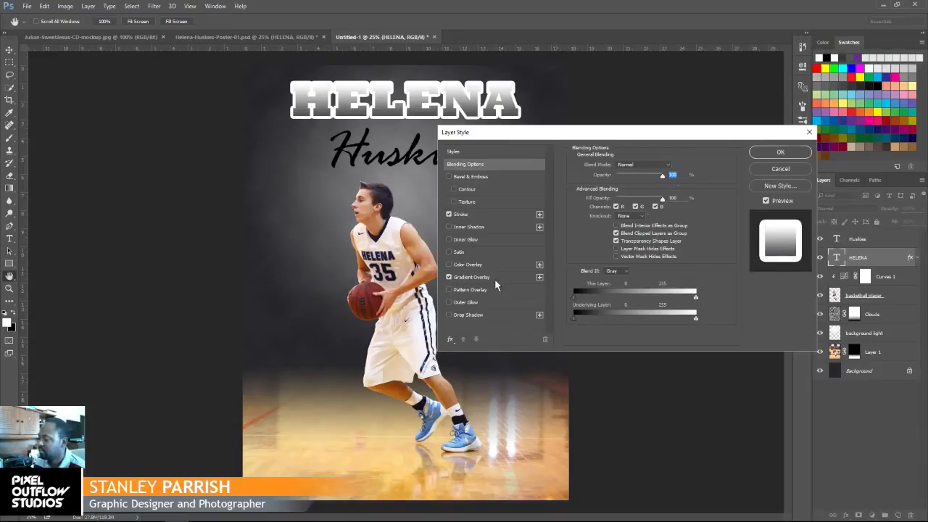
left_click(494, 281)
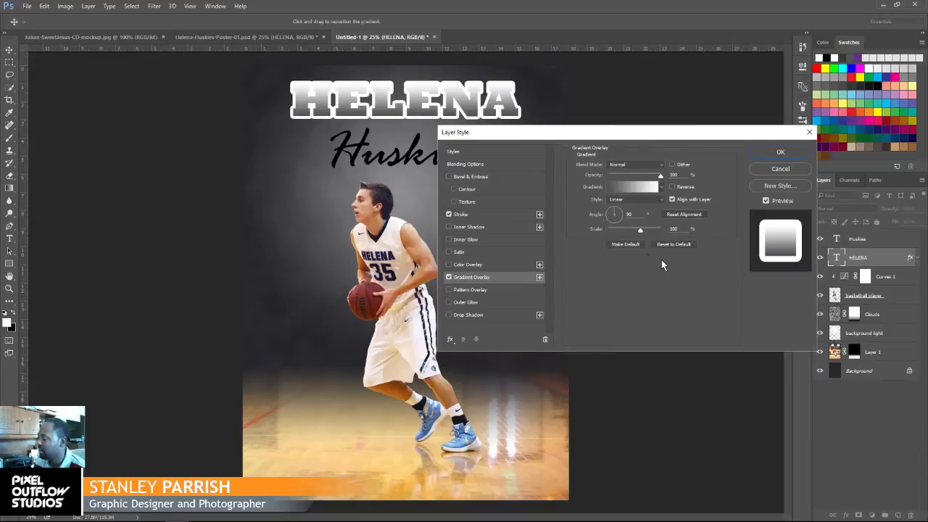
Open the HELENA gradient overlay for editing and set its 100% color stop to a dark gray
left_click(611, 187)
left_click_drag(409, 82, 213, 150)
double_click(315, 304)
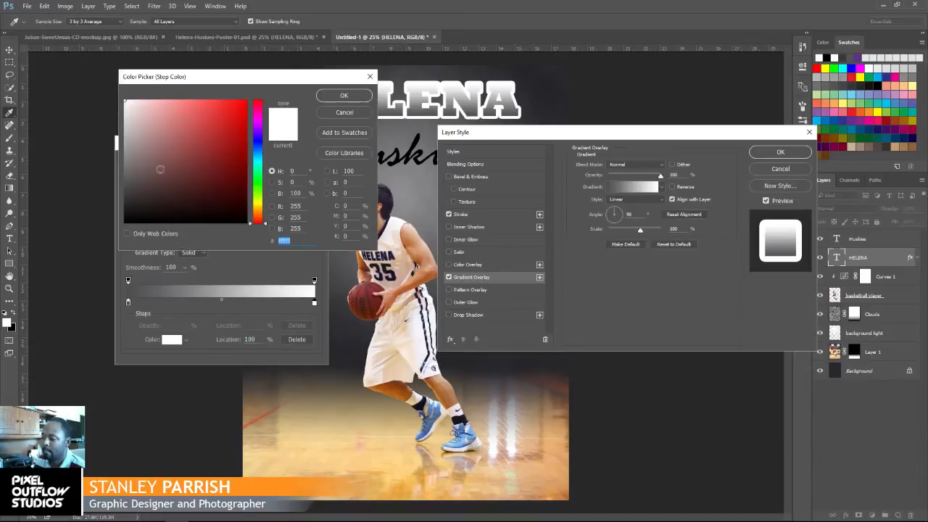
left_click_drag(179, 77, 277, 183)
left_click(221, 277)
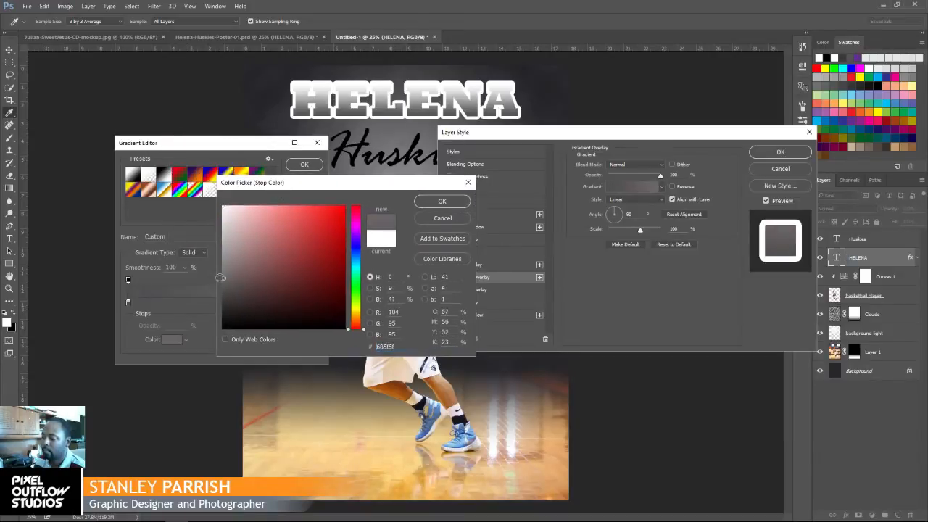
left_click_drag(220, 277, 223, 293)
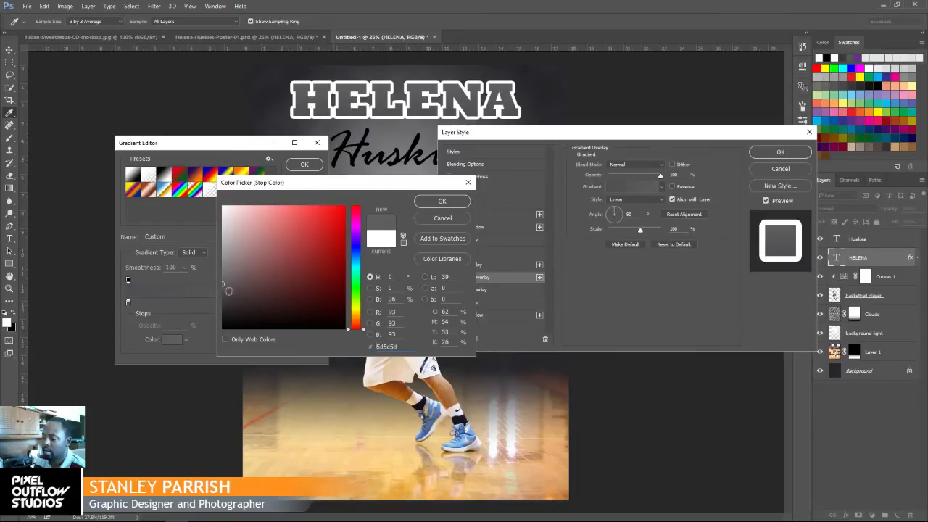
left_click(424, 207)
Set the gradient overlay's 0% color stop to near-black (060606)
double_click(129, 303)
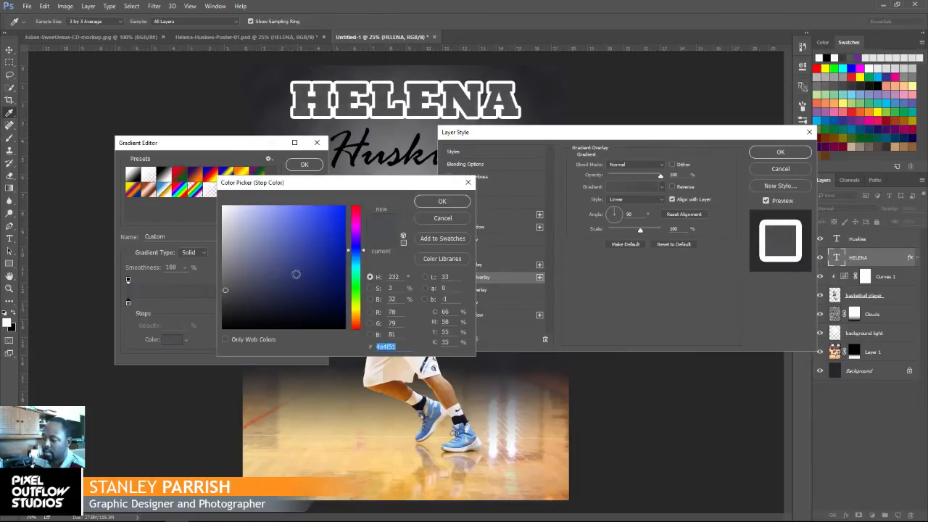
left_click(449, 203)
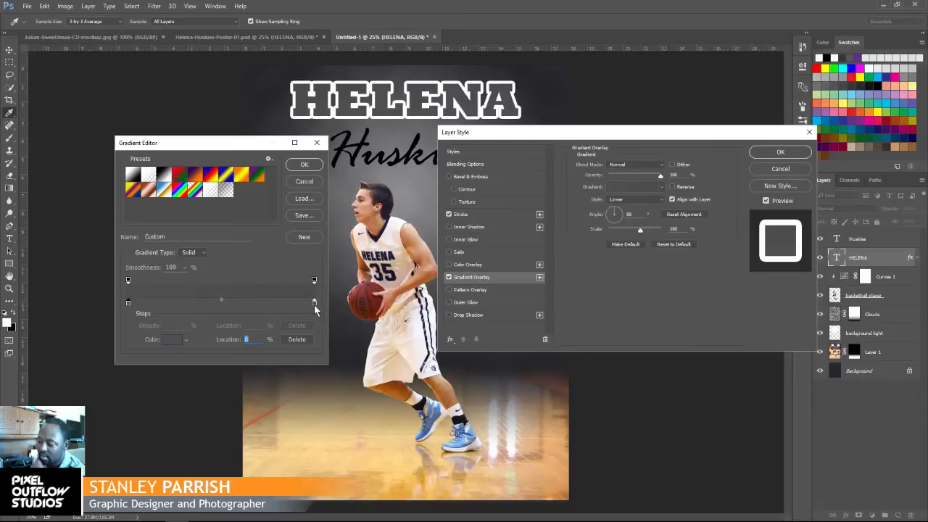
double_click(128, 303)
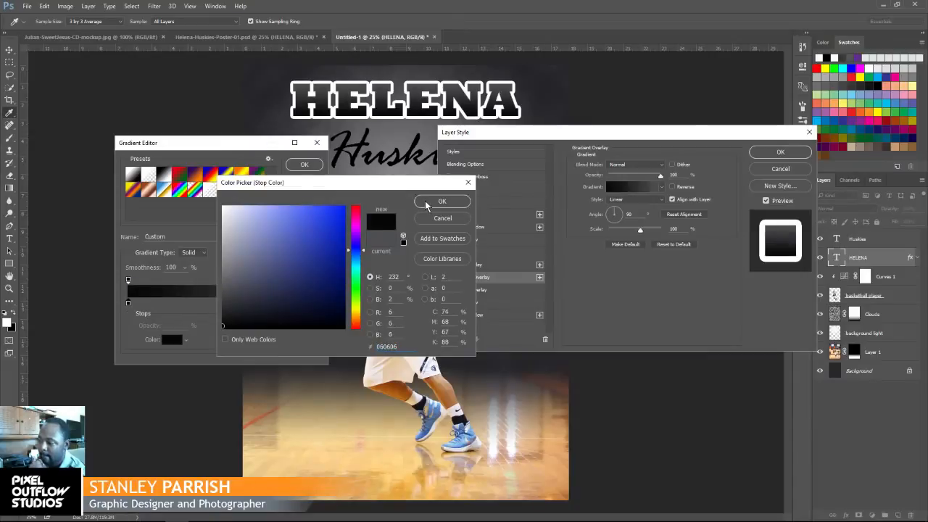
left_click(450, 203)
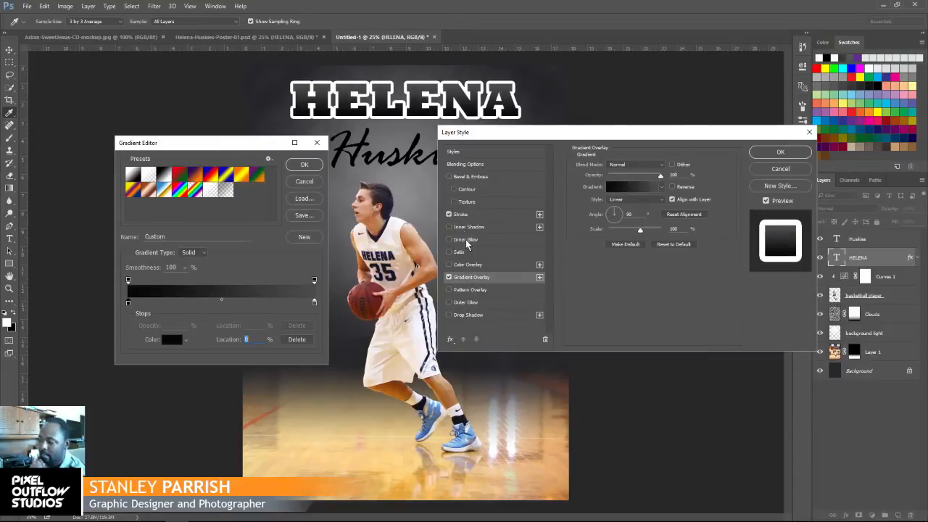
Set the gradient overlay's 100% color stop to medium gray (797979) and accept the gradient
double_click(314, 303)
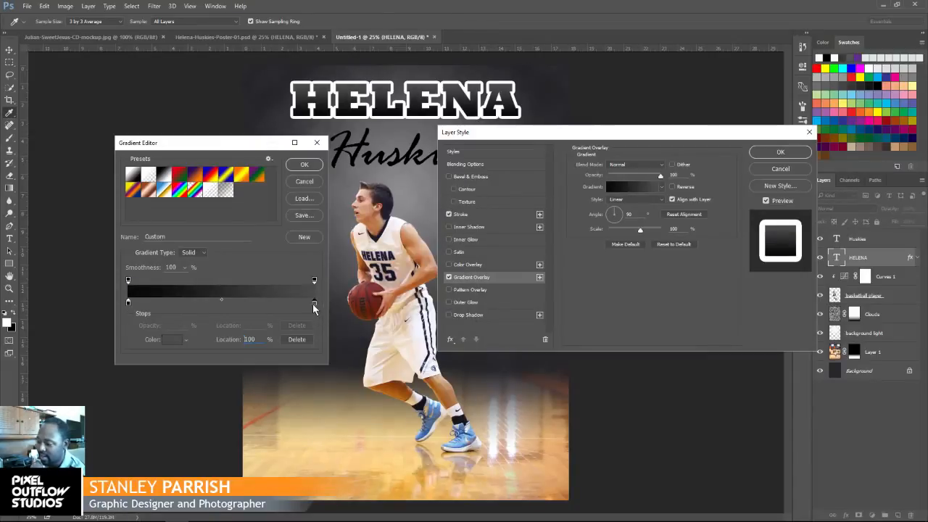
left_click(221, 253)
left_click(219, 253)
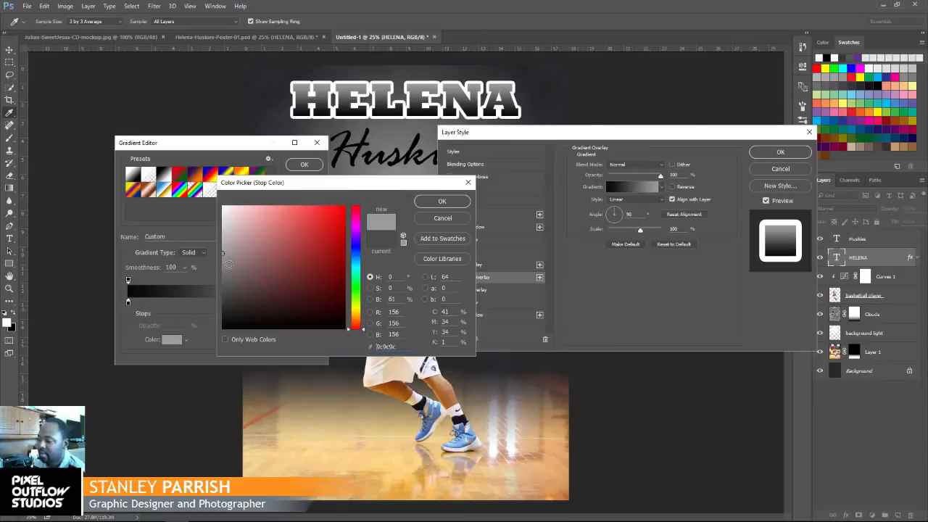
left_click(223, 264)
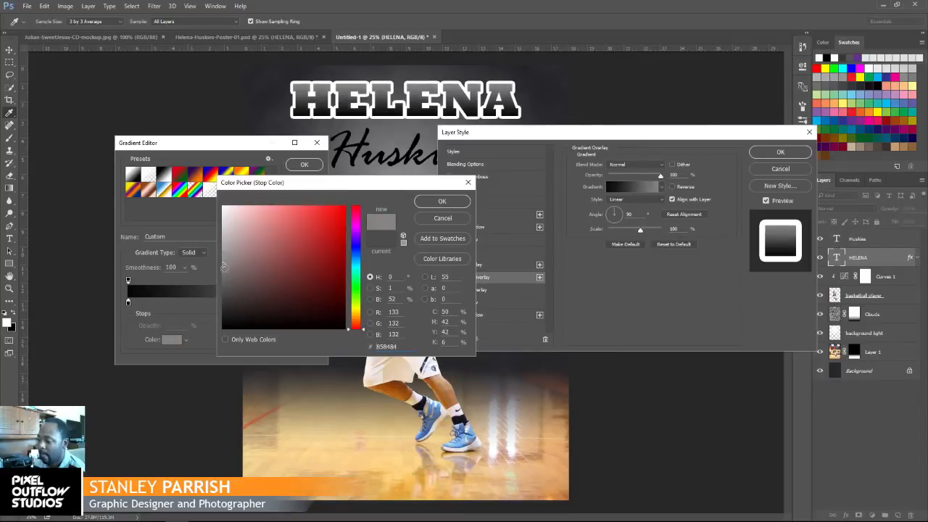
left_click_drag(224, 266, 223, 270)
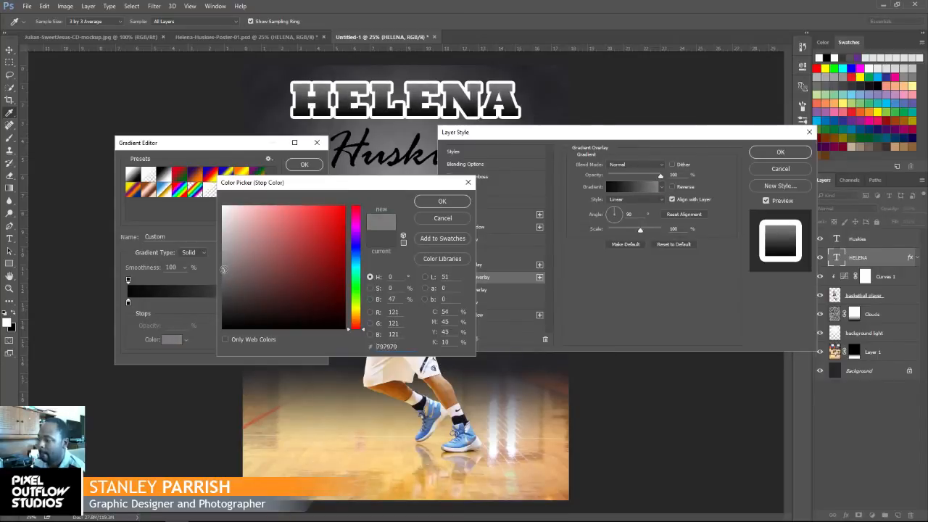
left_click(426, 203)
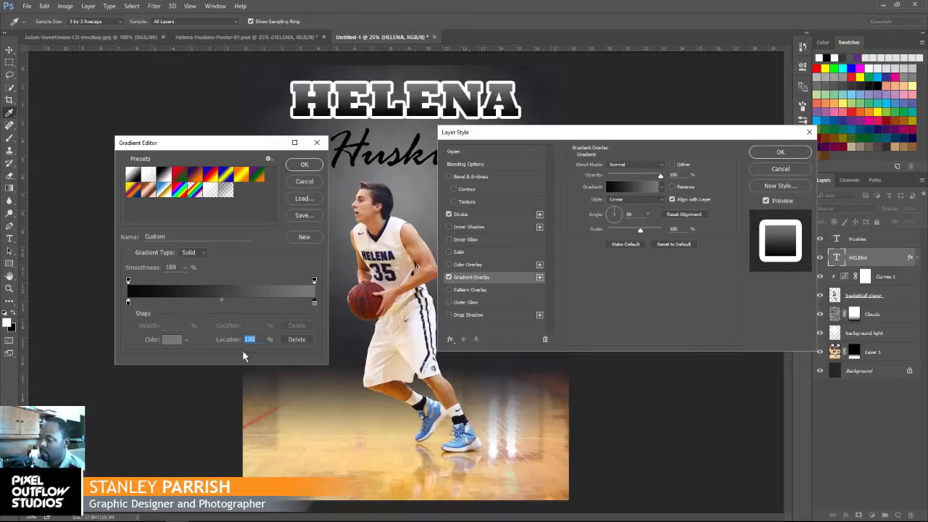
left_click(303, 167)
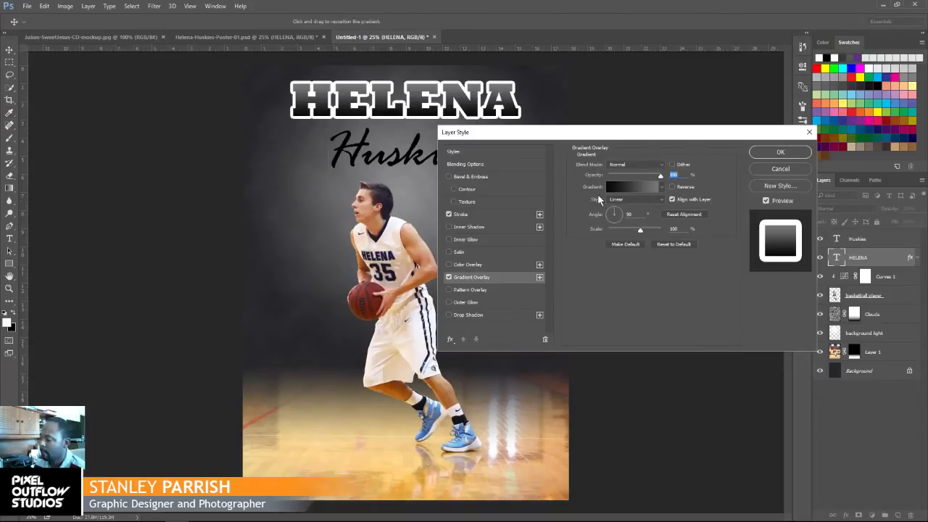
Change the HELENA stroke's fill type to Gradient, apply the style, and compare the title with Helena-Huskies-Poster-01.psd
left_click(483, 214)
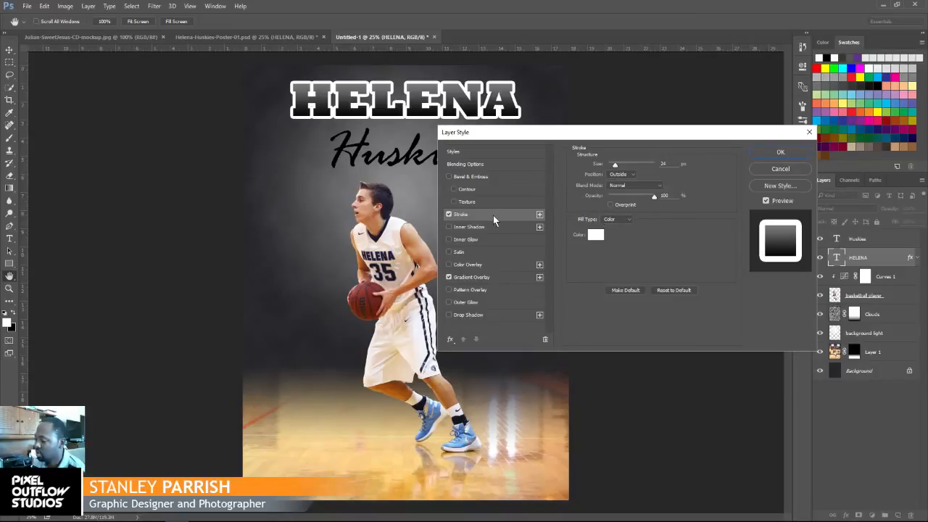
left_click(627, 219)
left_click(614, 230)
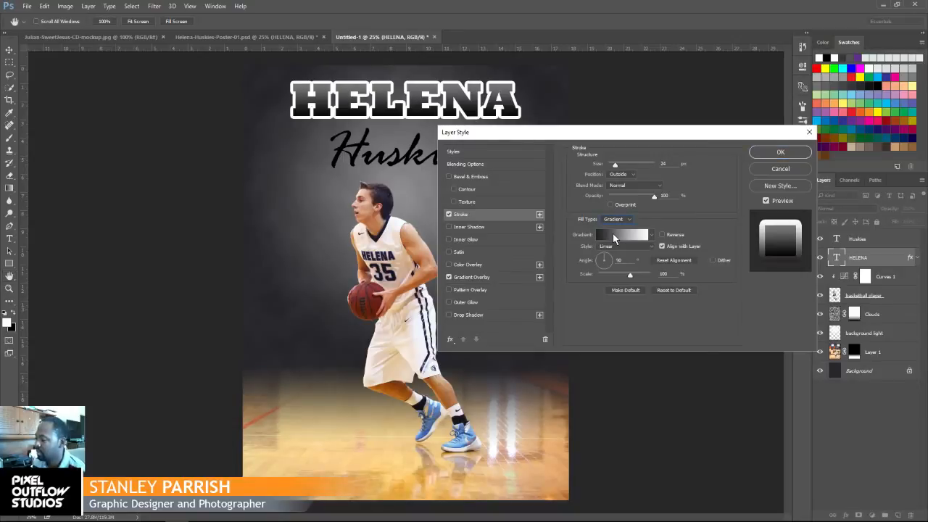
left_click(768, 152)
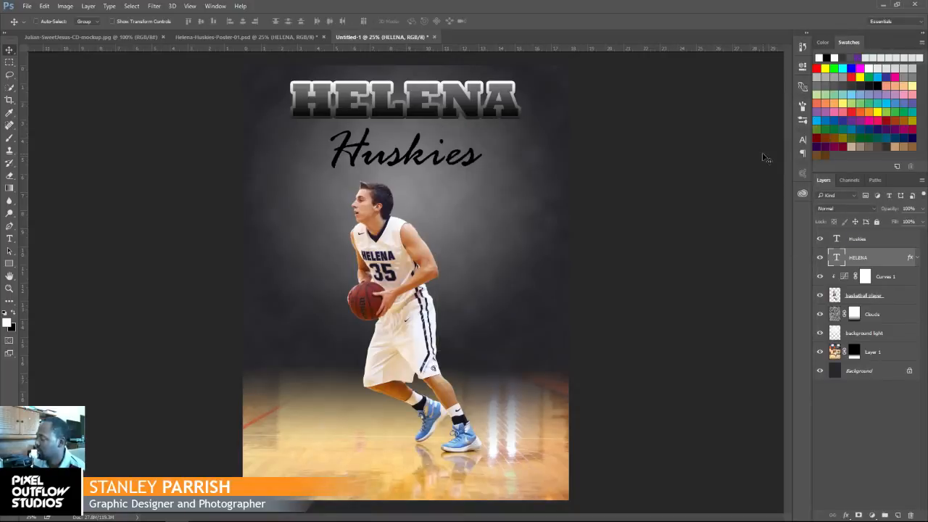
left_click(247, 39)
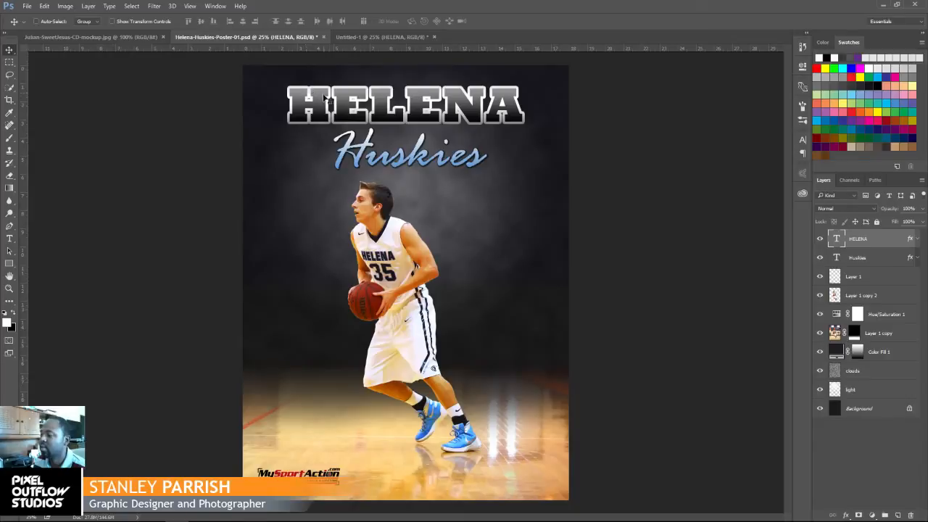
left_click(382, 37)
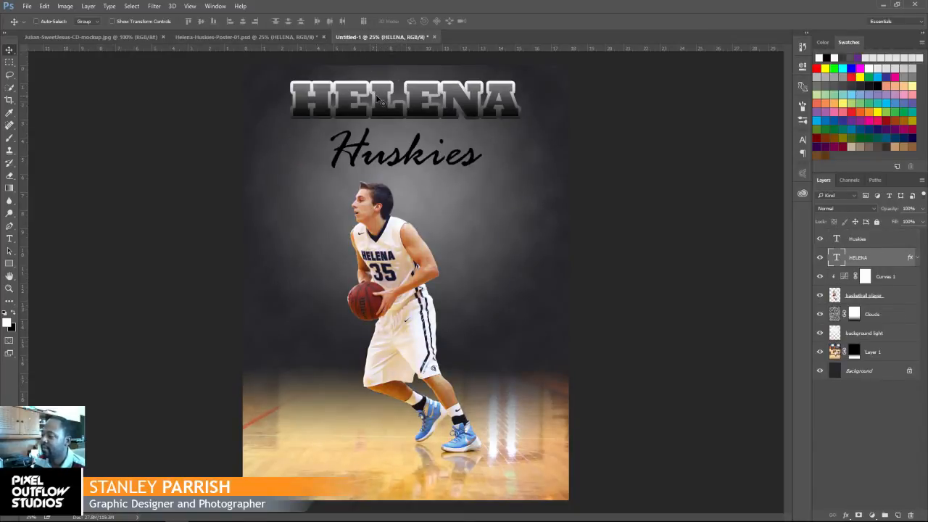
Reopen the HELENA stroke's gradient and set its 100% color stop to light gray (eeeeee)
double_click(911, 260)
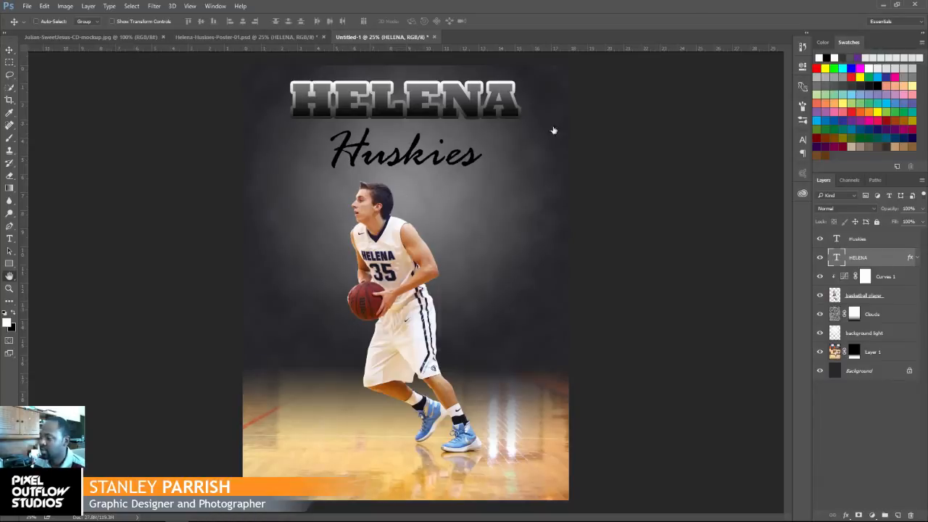
left_click(484, 215)
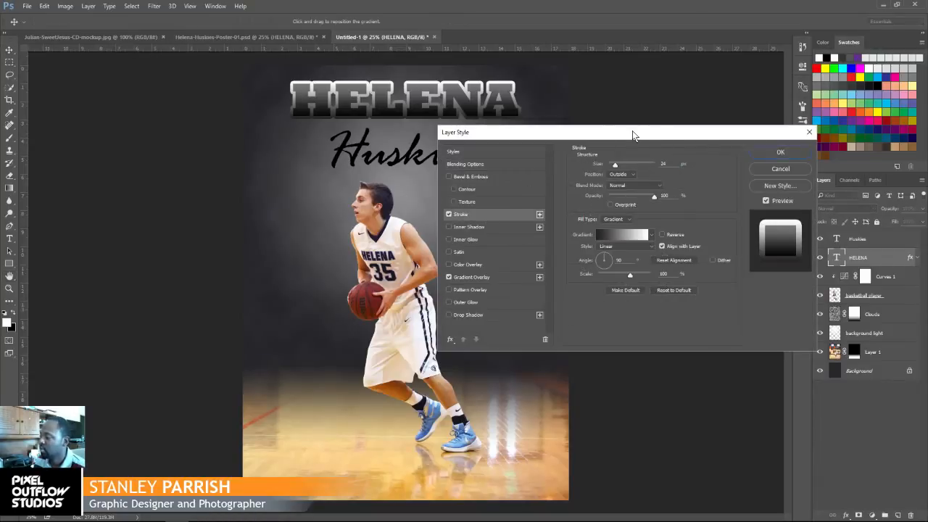
left_click_drag(632, 135, 609, 160)
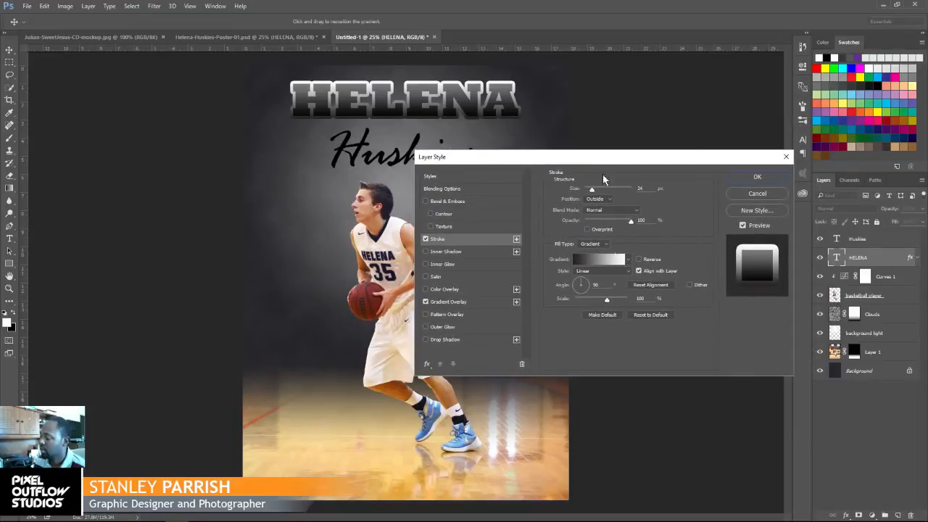
left_click(588, 260)
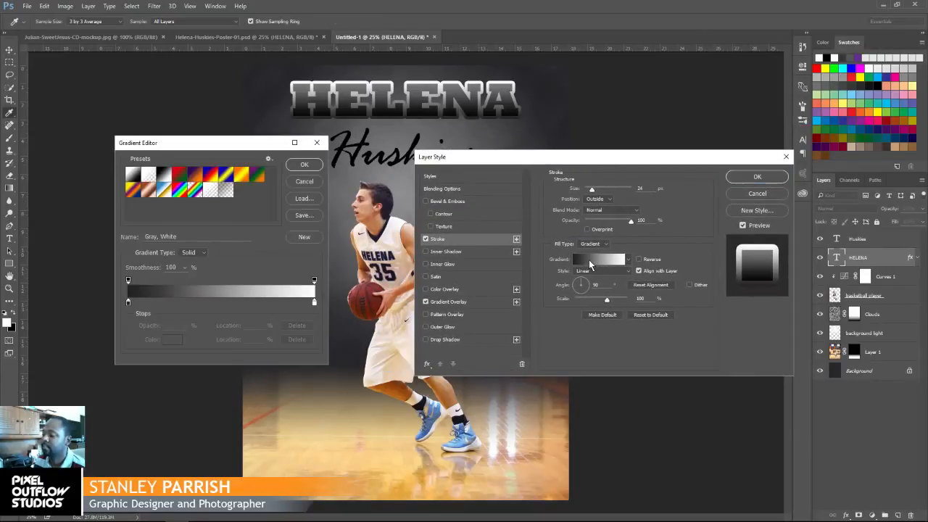
left_click_drag(168, 147, 123, 115)
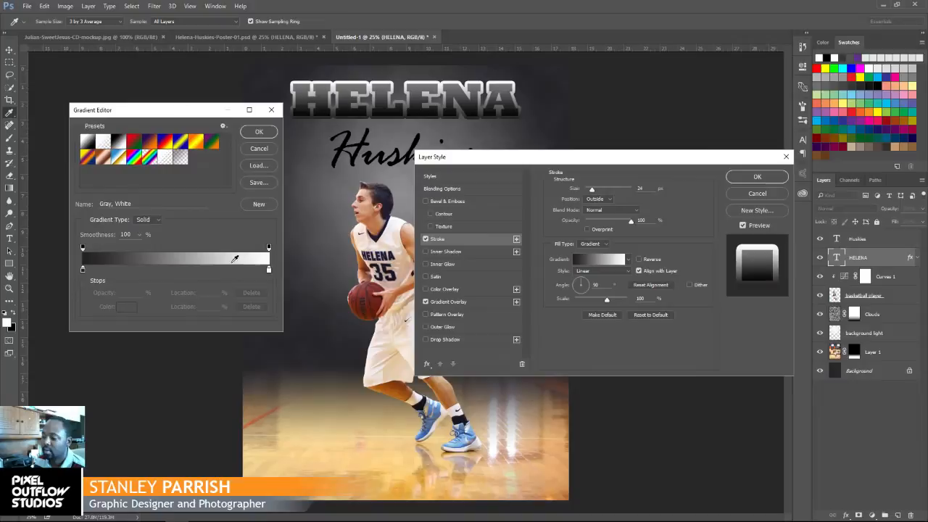
double_click(269, 270)
left_click(223, 218)
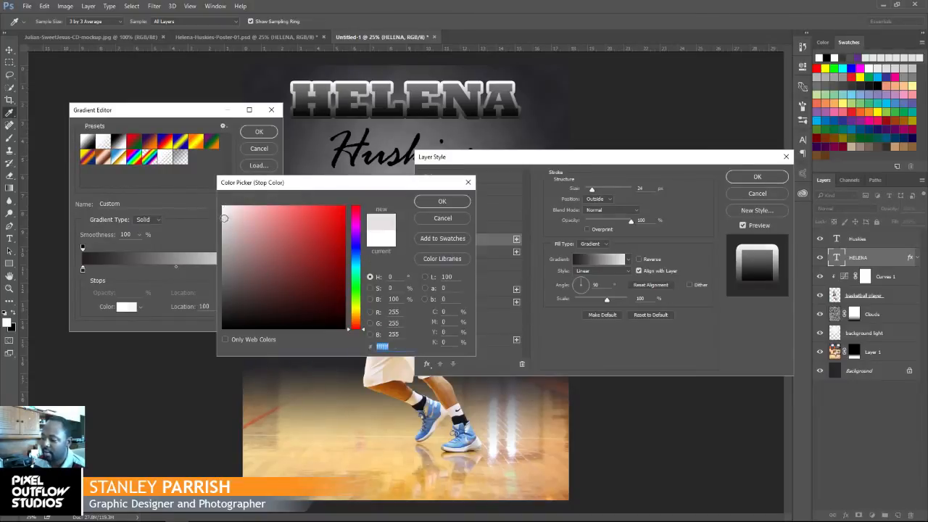
left_click_drag(222, 217, 221, 213)
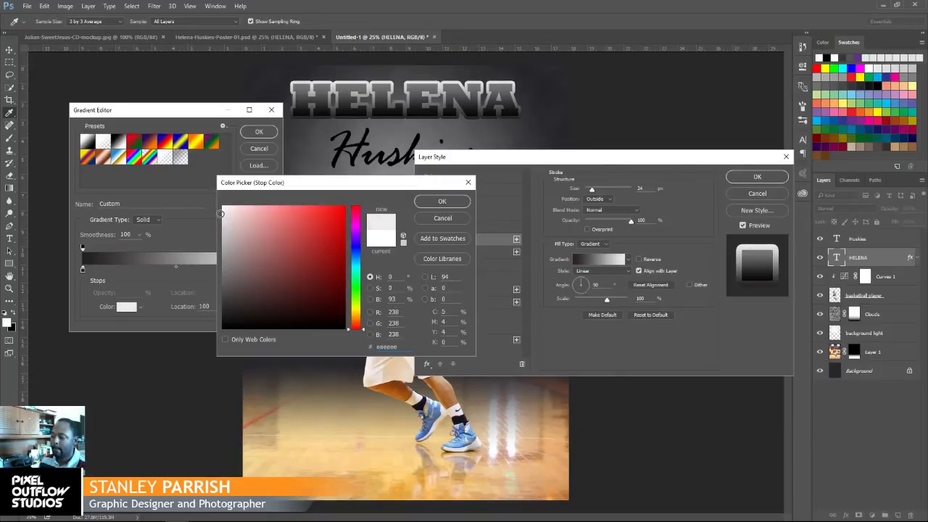
left_click(428, 196)
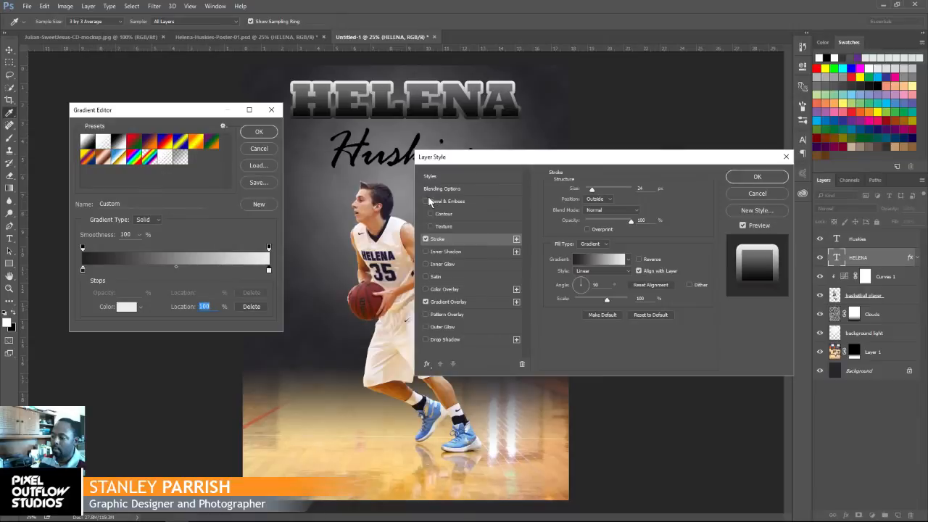
Add a color stop at 50% of the stroke gradient and make it white (ffffff)
left_click(176, 270)
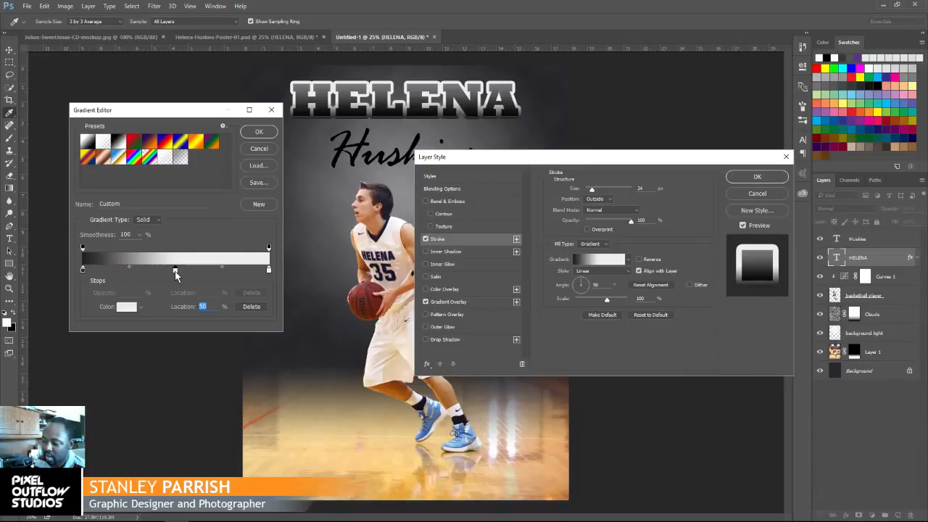
double_click(175, 272)
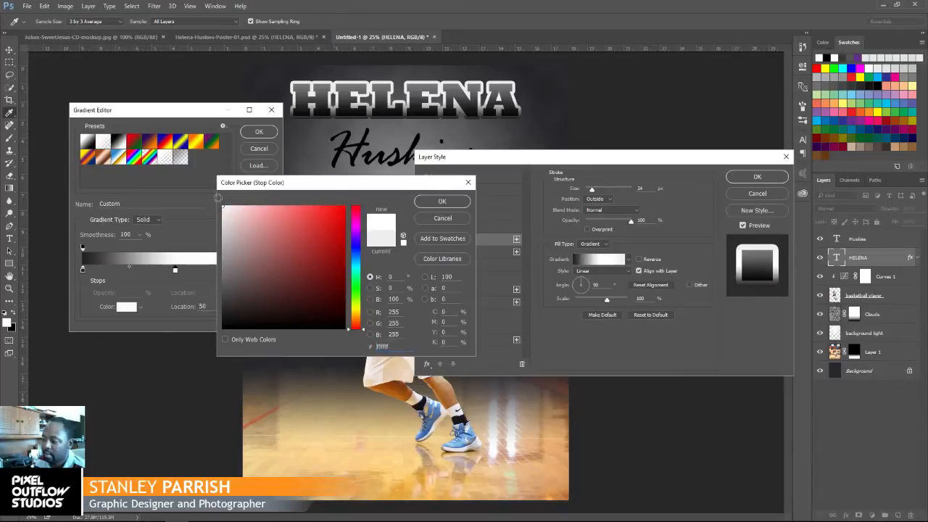
left_click(425, 202)
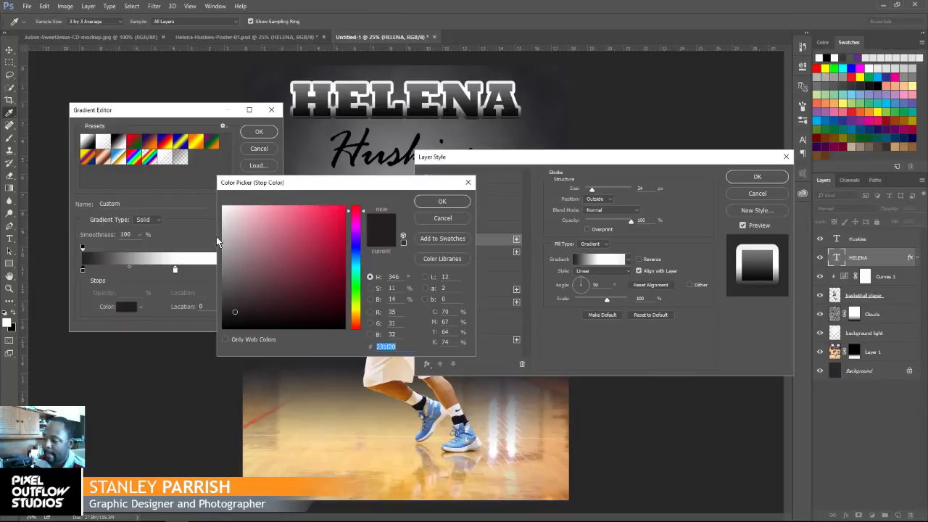
Set the stroke gradient's 0% color stop to light gray (dadada)
left_click(222, 211)
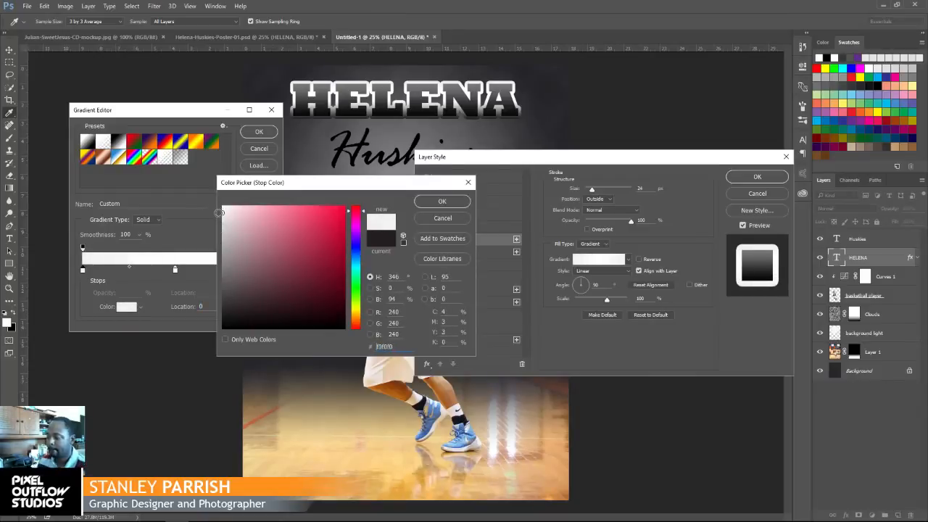
left_click(225, 215)
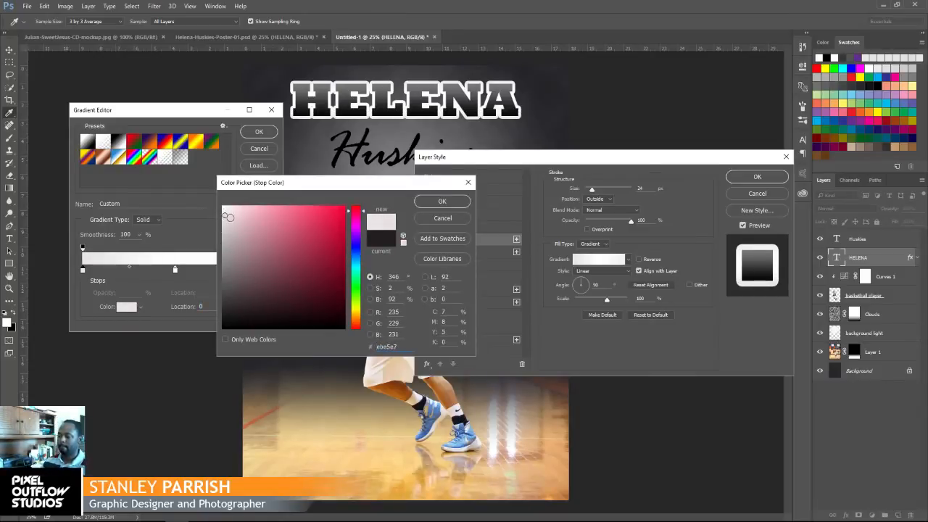
mouse_move(231, 218)
left_mouse_down()
mouse_move(222, 232)
mouse_move(219, 224)
left_mouse_up()
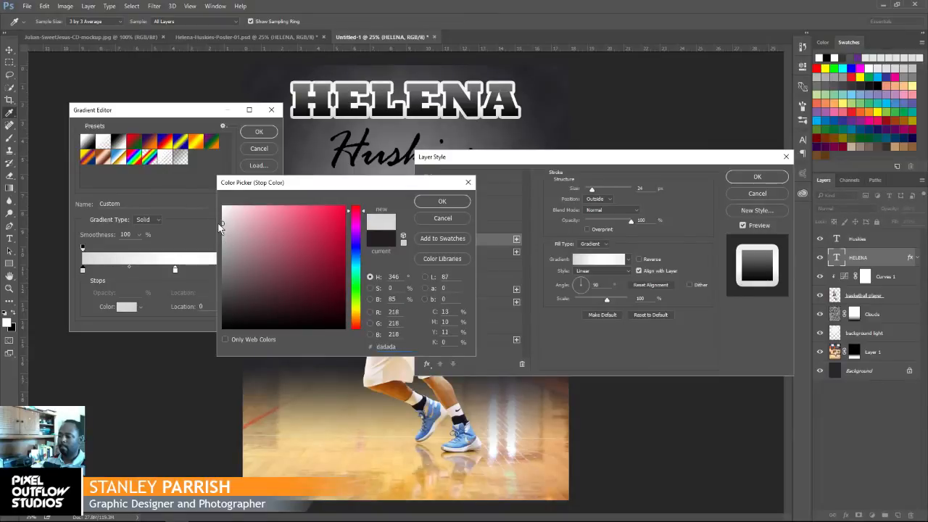
left_click(436, 206)
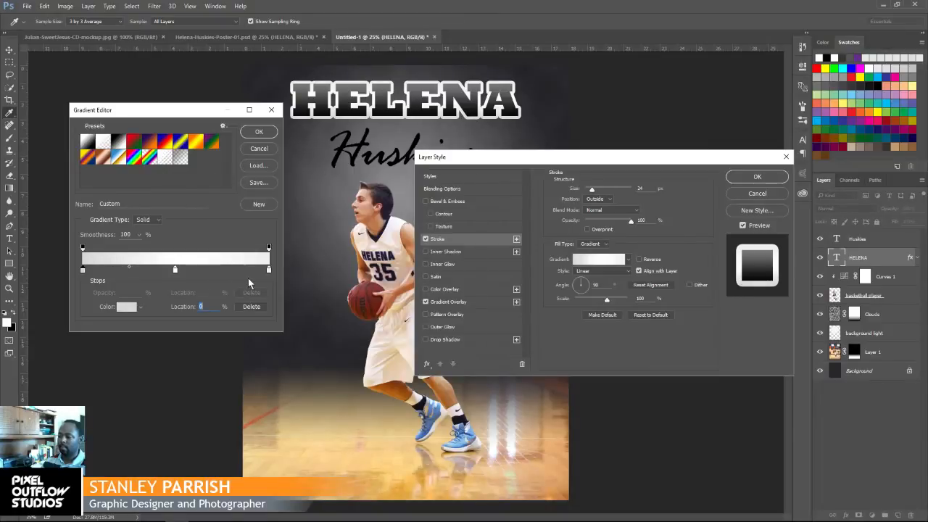
Set the HELENA stroke gradient's 100% color stop to light gray (d2d2d2) and apply the layer style
double_click(268, 269)
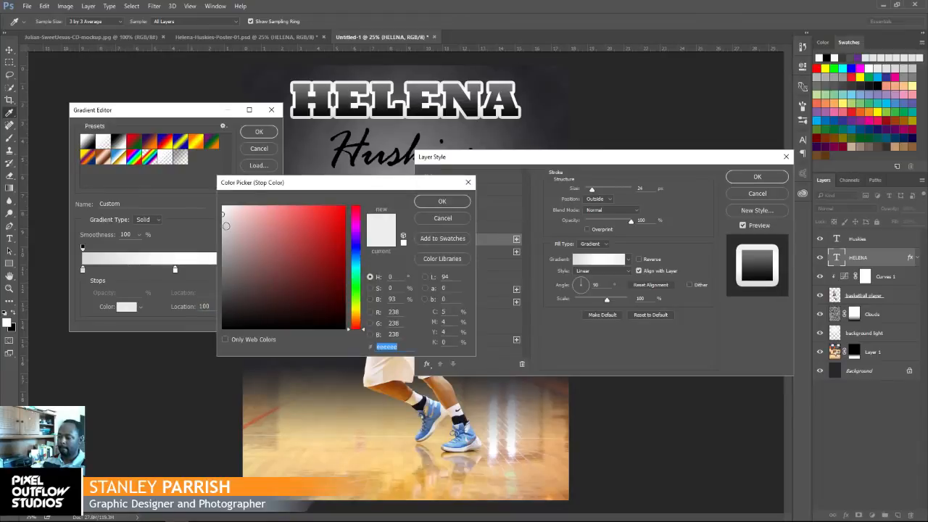
left_click(222, 227)
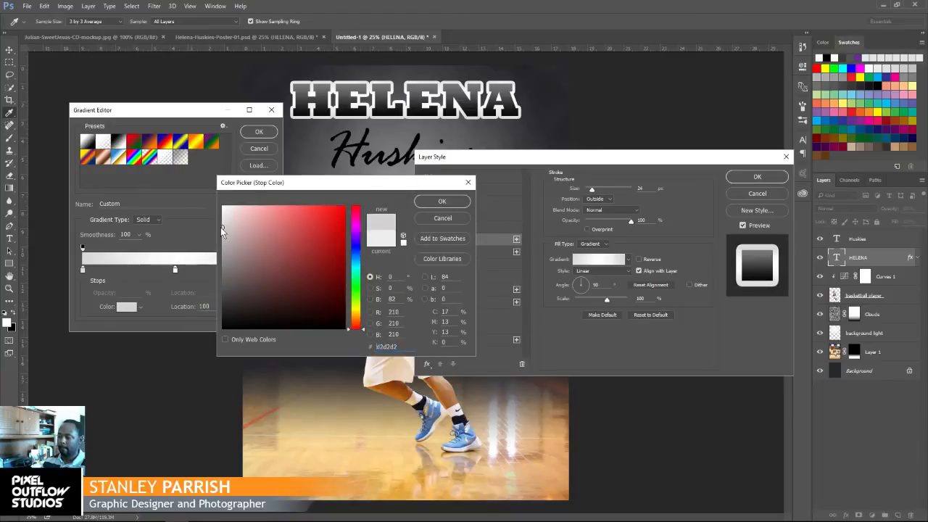
left_click(431, 207)
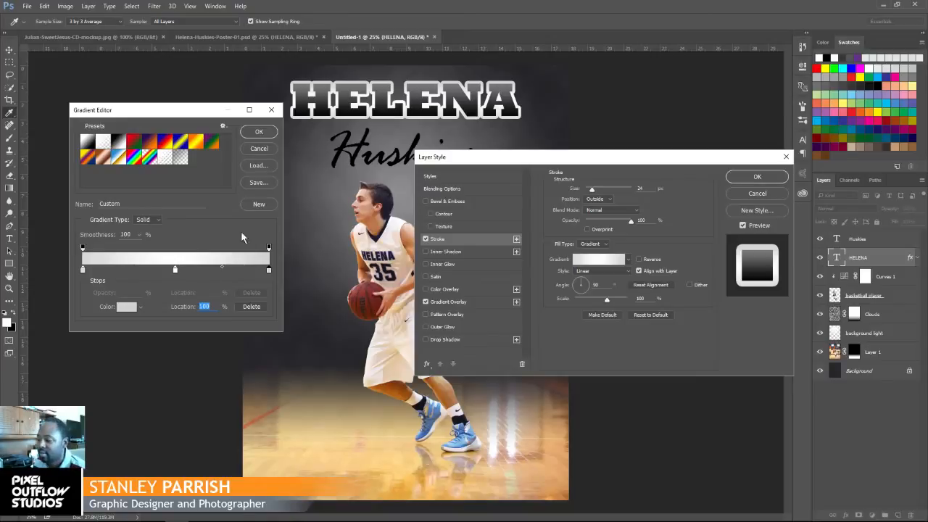
left_click(259, 132)
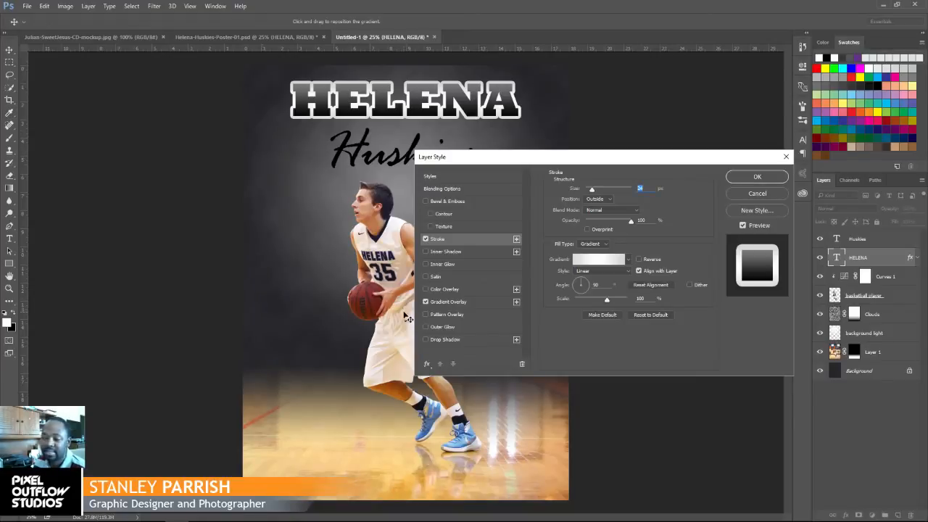
left_click(748, 179)
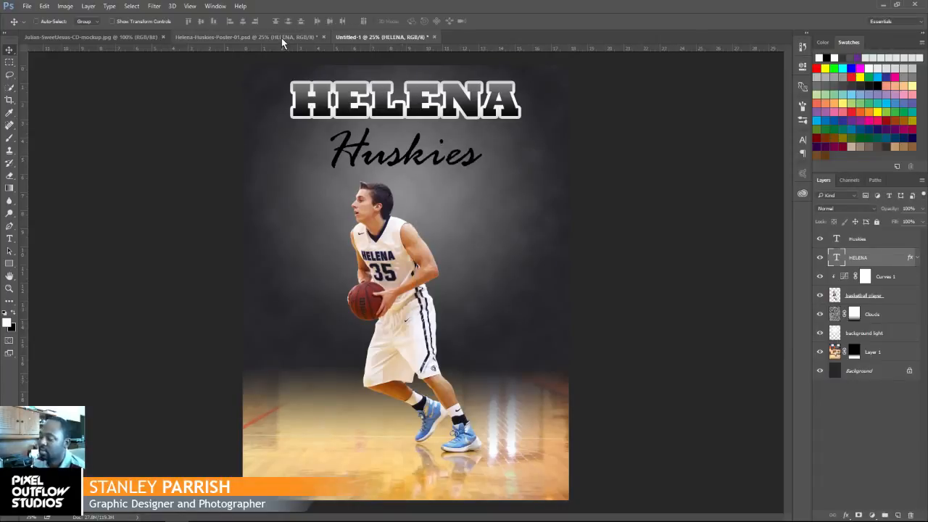
Compare the HELENA title and the Huskies text with the reference poster Helena-Huskies-Poster-01.psd
left_click(279, 37)
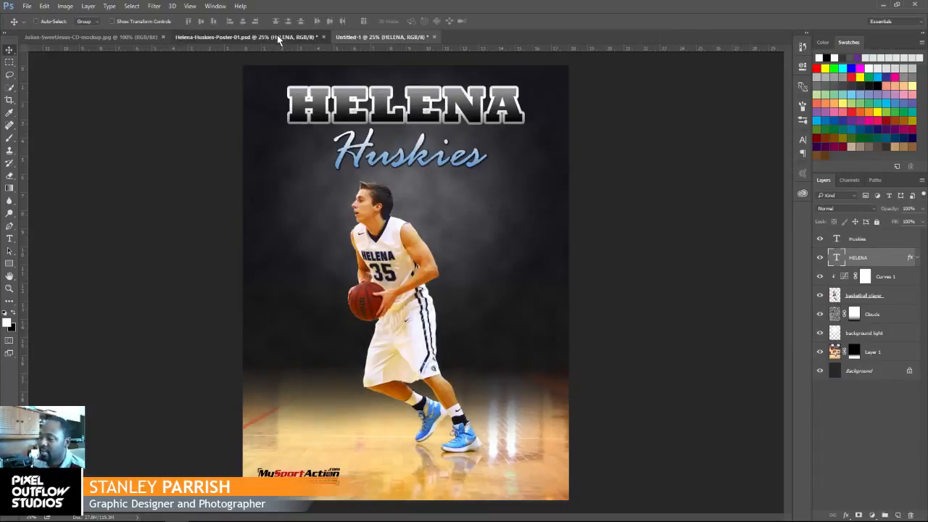
left_click(368, 37)
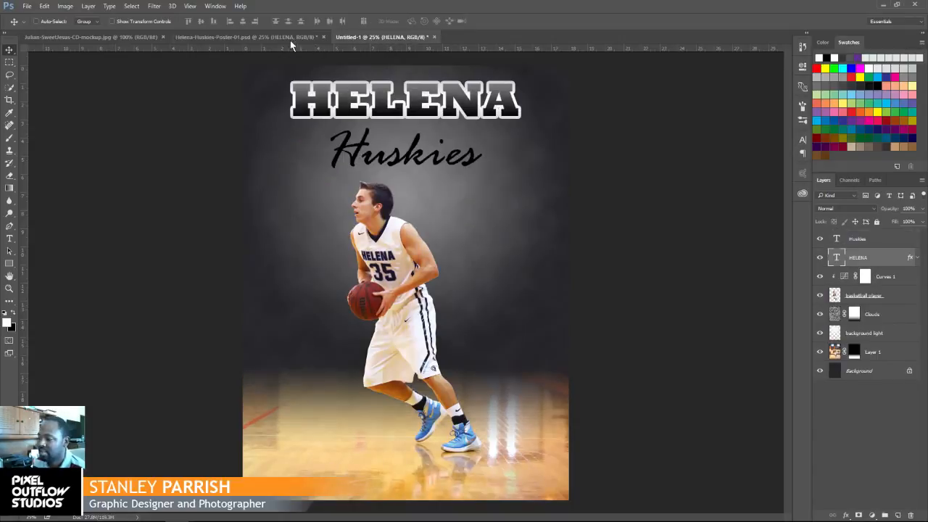
left_click(288, 37)
left_click(389, 38)
left_click(303, 36)
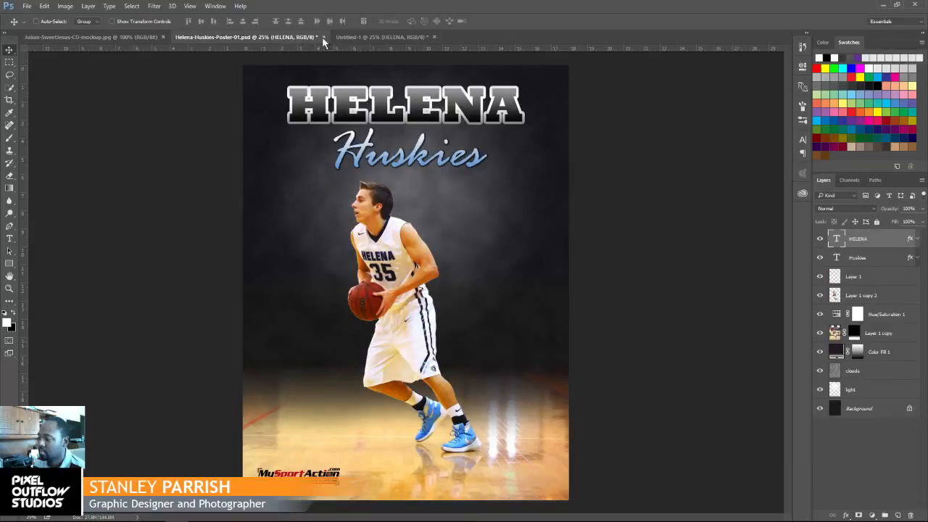
left_click(379, 37)
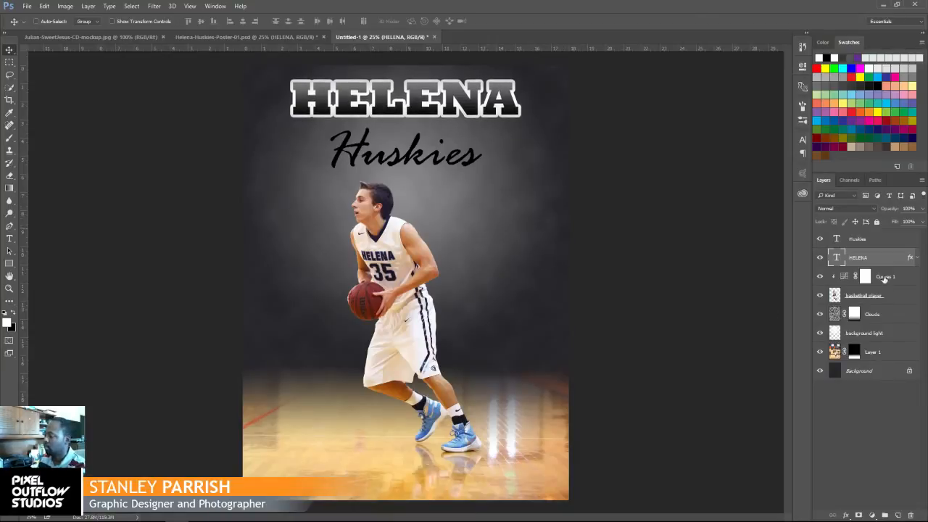
left_click(276, 37)
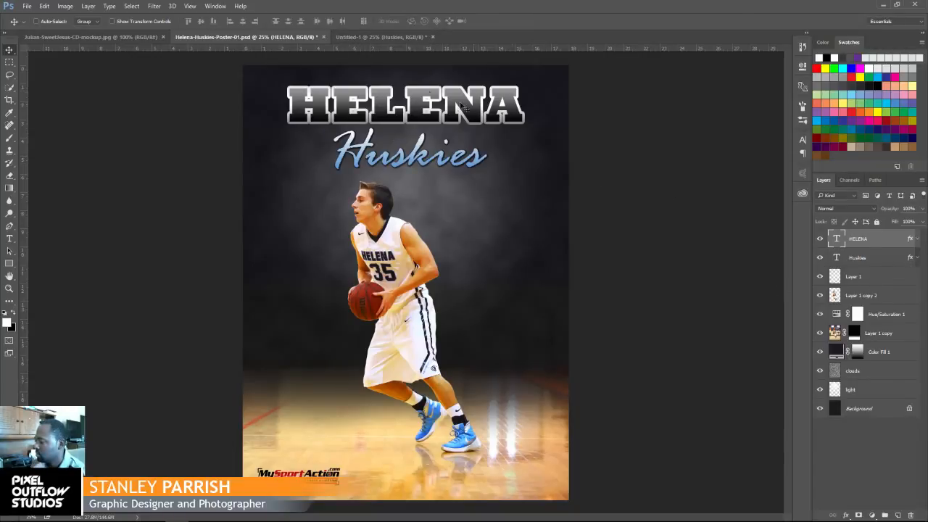
left_click(365, 35)
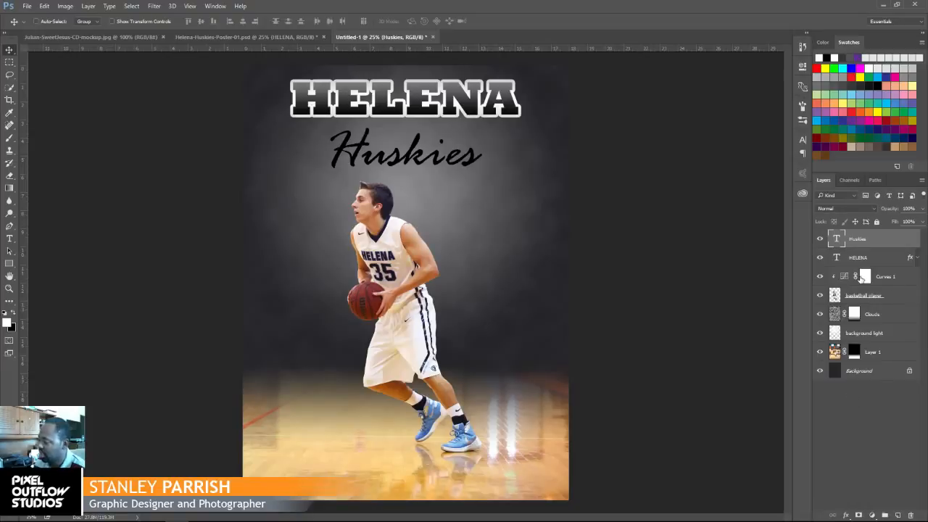
Add a Gradient Overlay to the Huskies text layer and set the gradient's 100% color stop to white (ffffff)
left_click(846, 515)
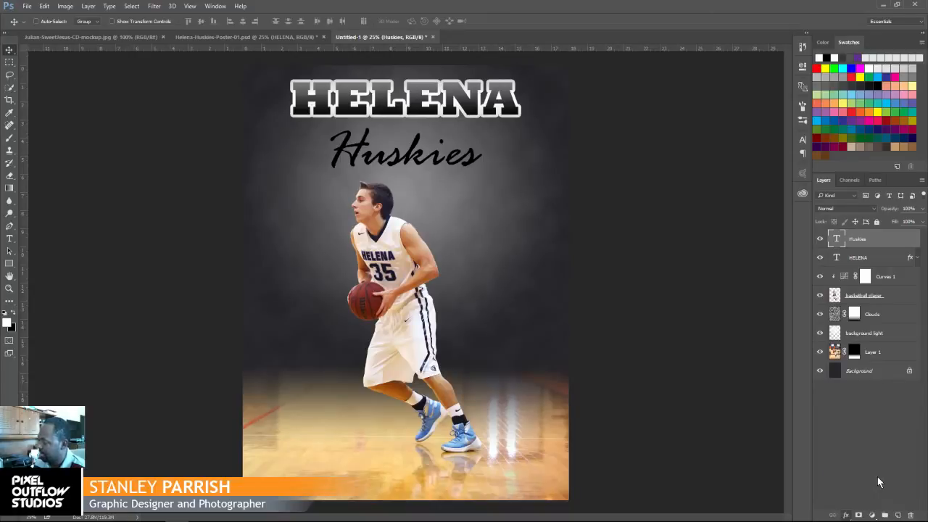
left_click(879, 477)
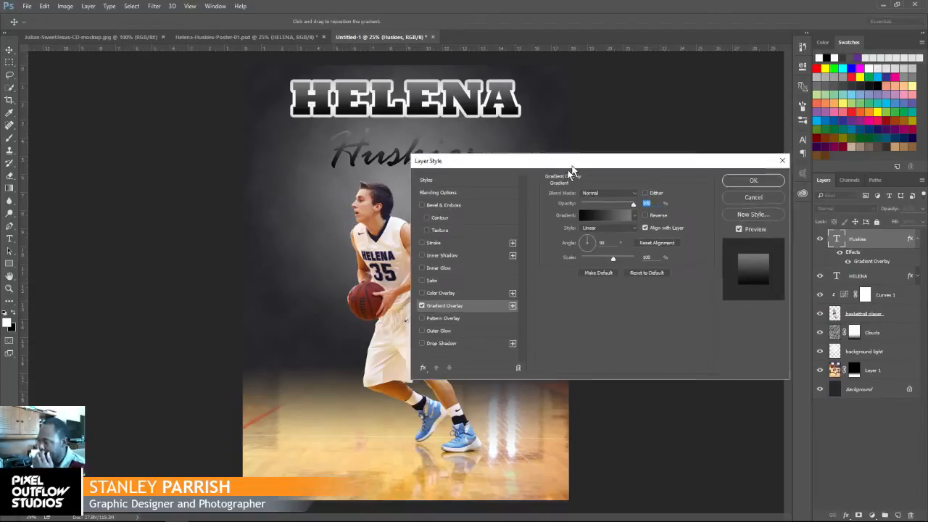
left_click_drag(574, 163, 396, 237)
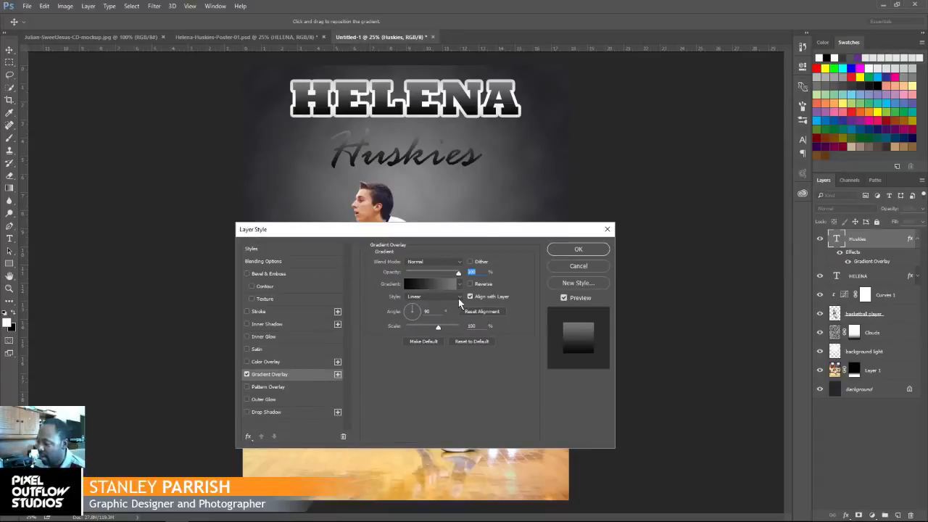
left_click(437, 292)
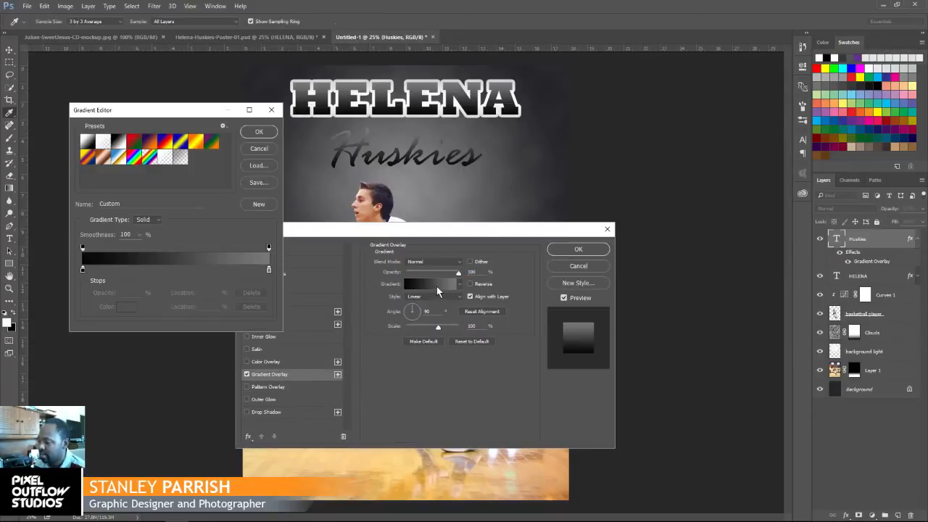
double_click(269, 272)
left_click_drag(223, 271, 221, 203)
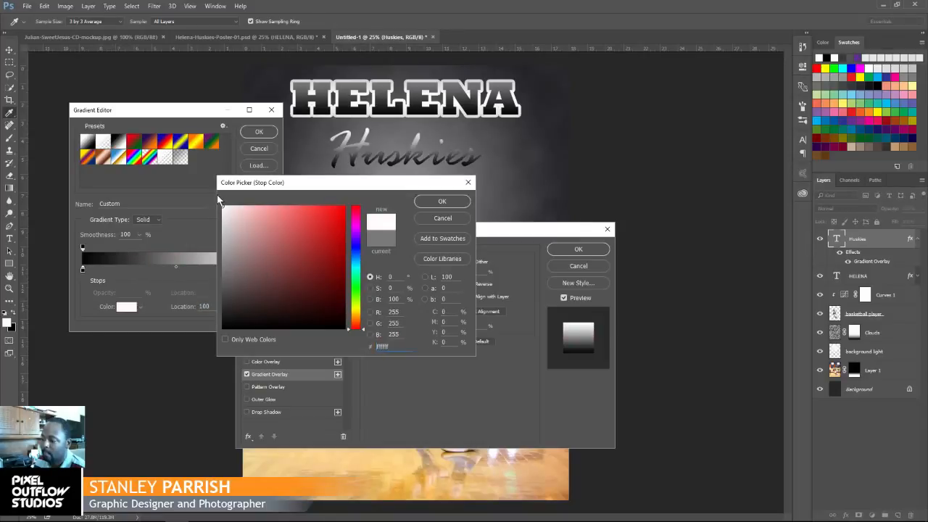
left_click(442, 201)
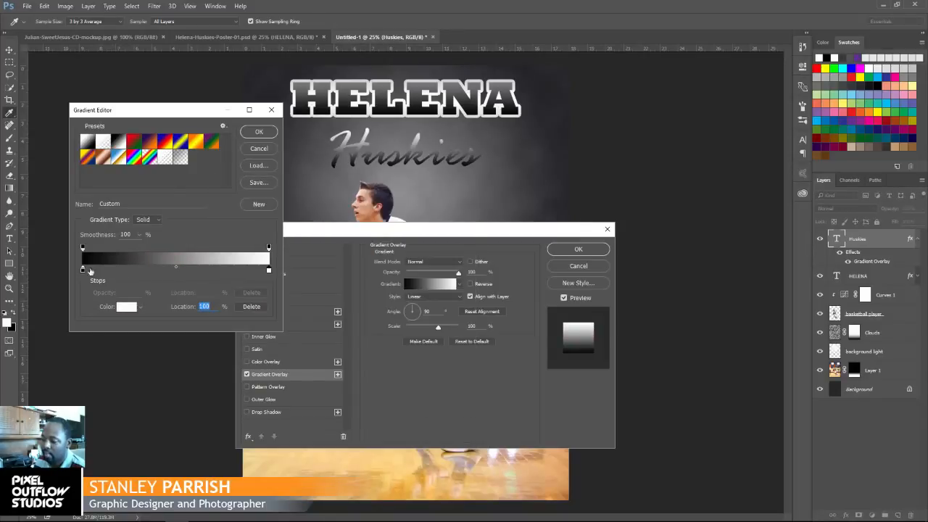
Set the Huskies gradient's 0% color stop to a medium blue, apply the overlay, and collapse the layer's effects list
double_click(82, 271)
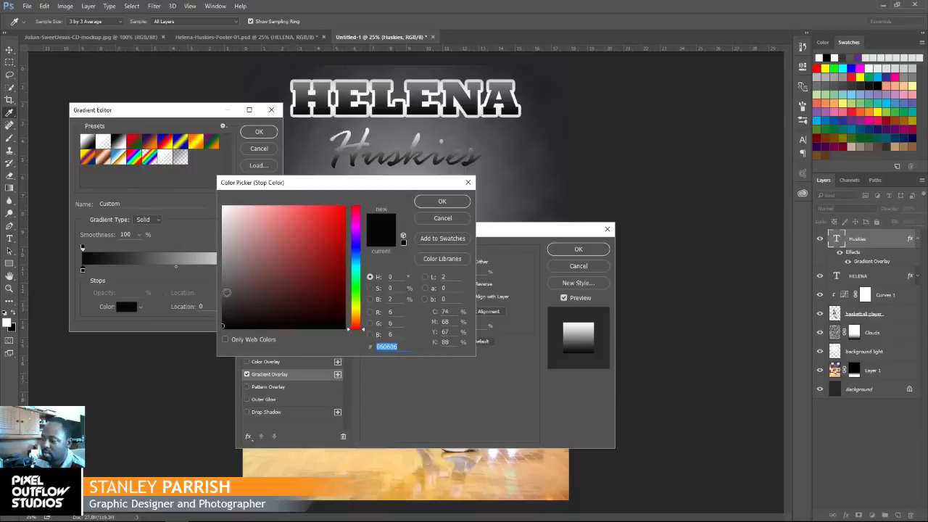
left_click(356, 247)
left_click_drag(308, 239, 309, 226)
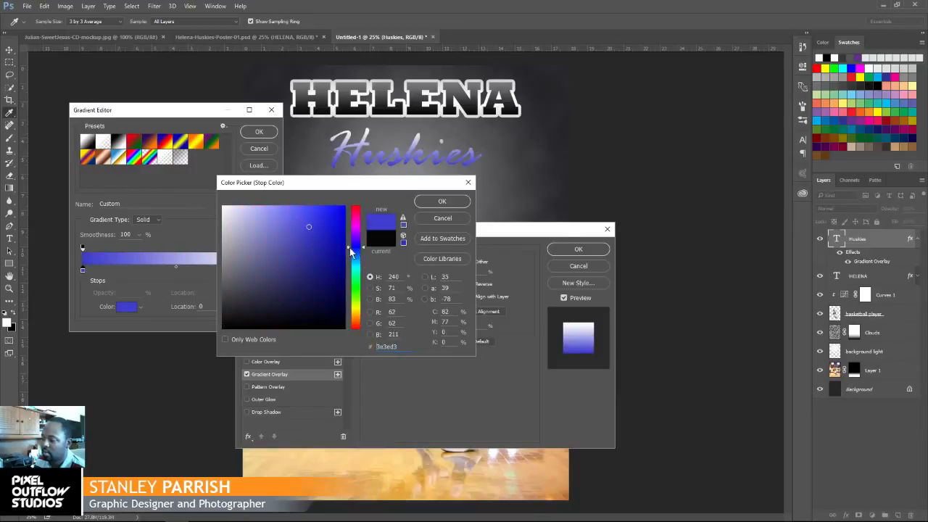
left_click(363, 250)
mouse_move(364, 252)
left_mouse_down()
mouse_move(336, 225)
mouse_move(340, 212)
mouse_move(316, 213)
left_mouse_up()
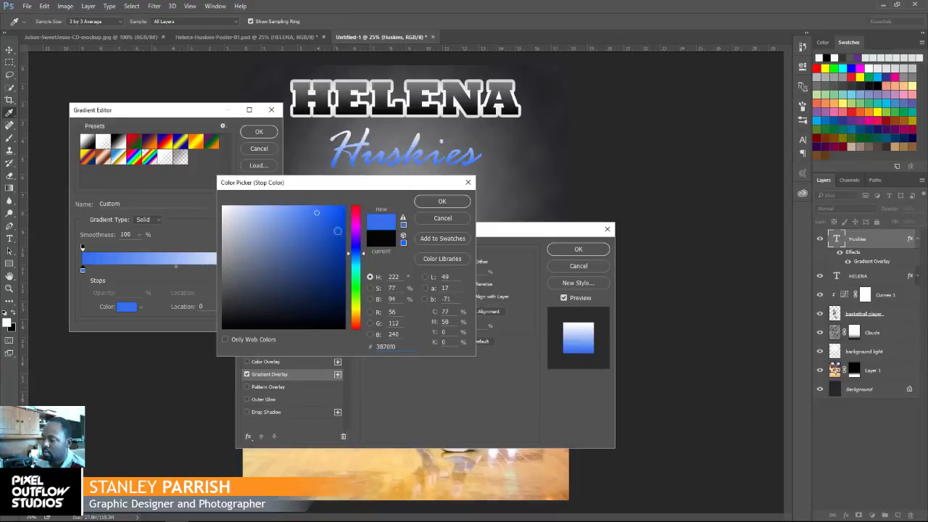
left_click(308, 213)
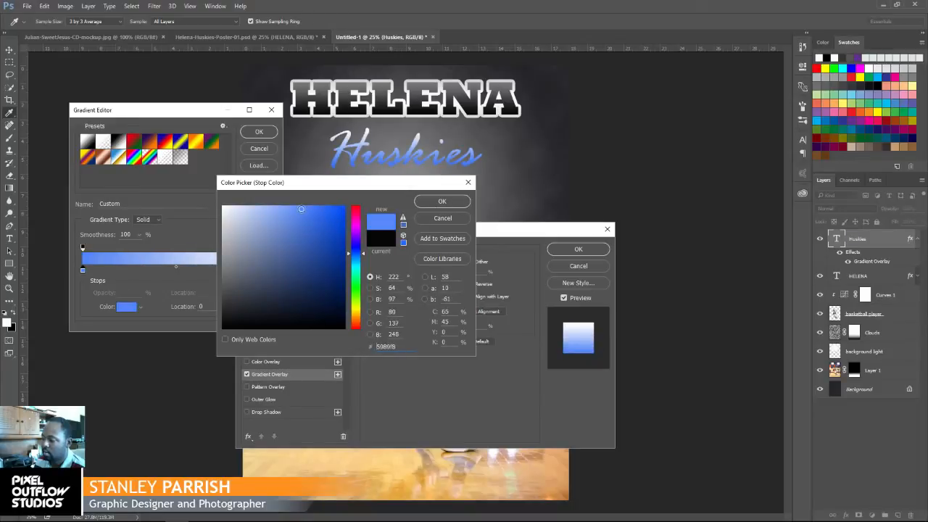
left_click(312, 214)
left_click(441, 201)
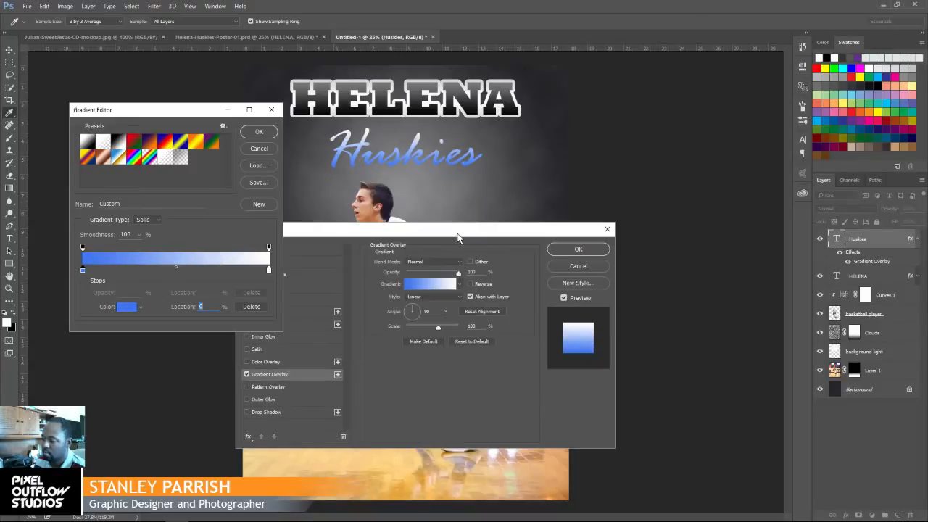
left_click(259, 131)
left_click(579, 249)
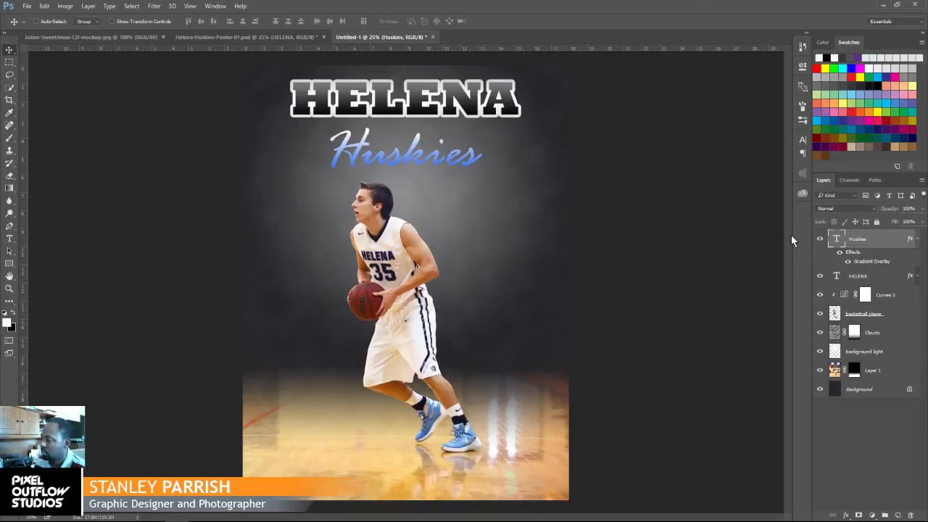
left_click(917, 239)
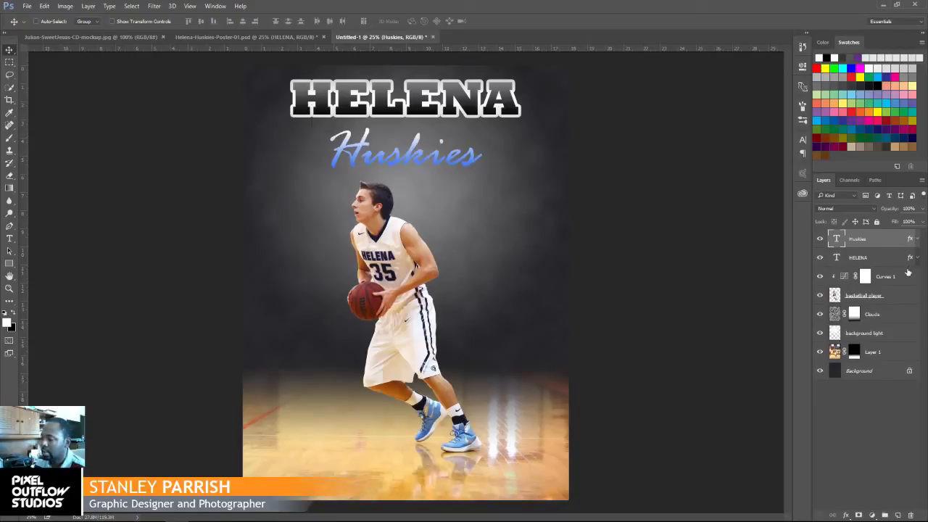
Compare the blue Huskies text with Helena-Huskies-Poster-01.psd and check its character settings
left_click(280, 37)
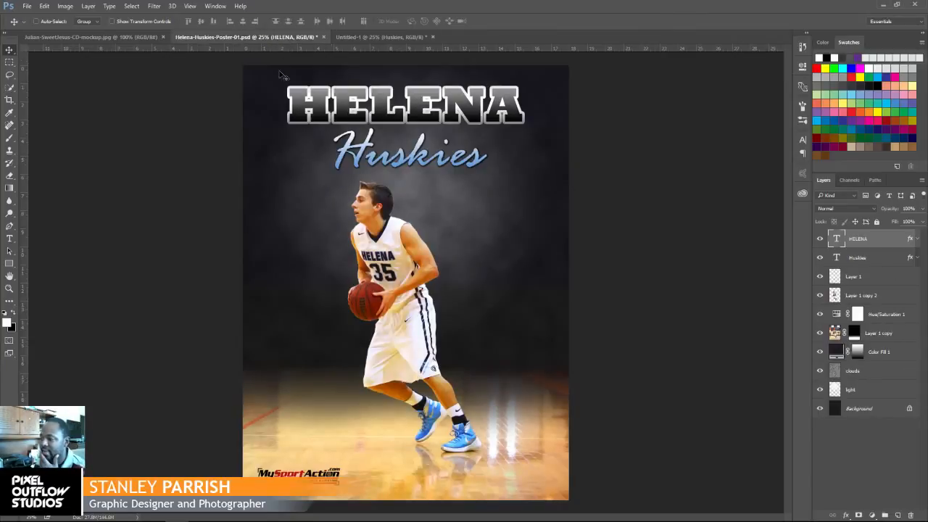
left_click(356, 39)
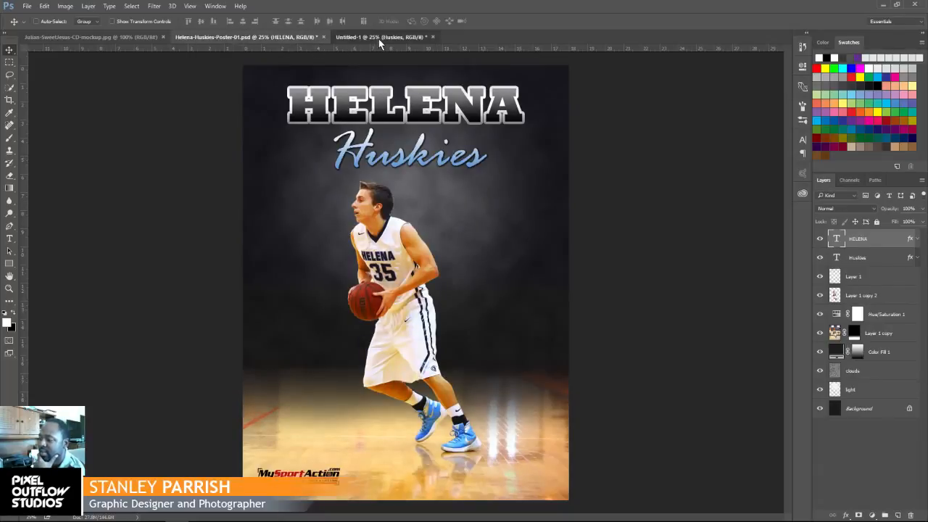
left_click(378, 39)
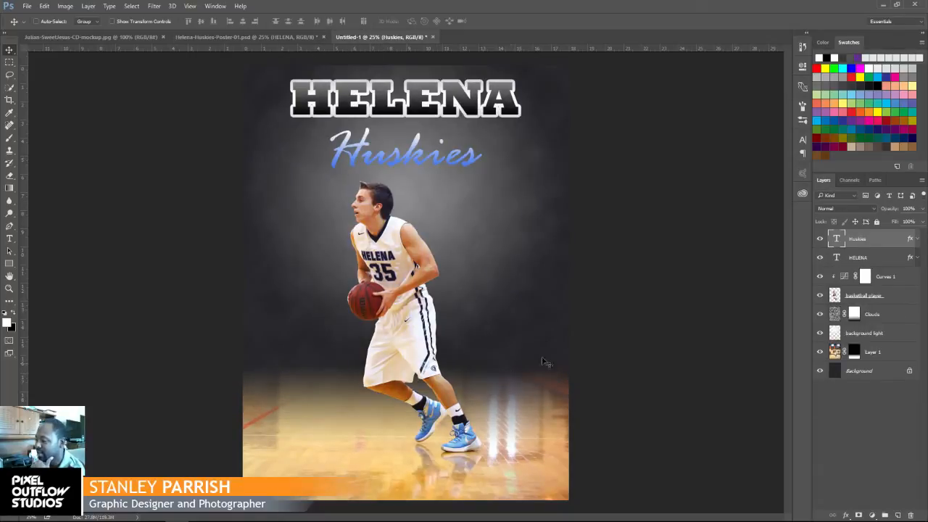
left_click(9, 238)
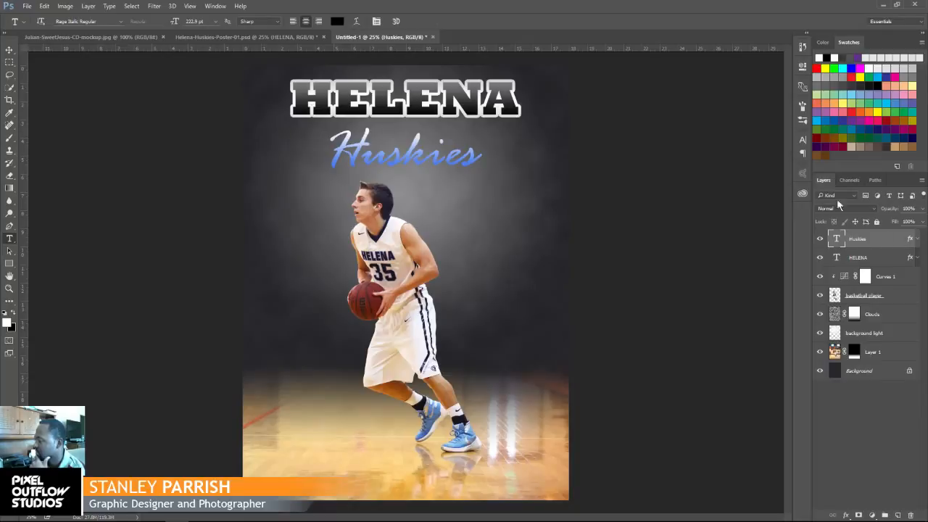
left_click(803, 139)
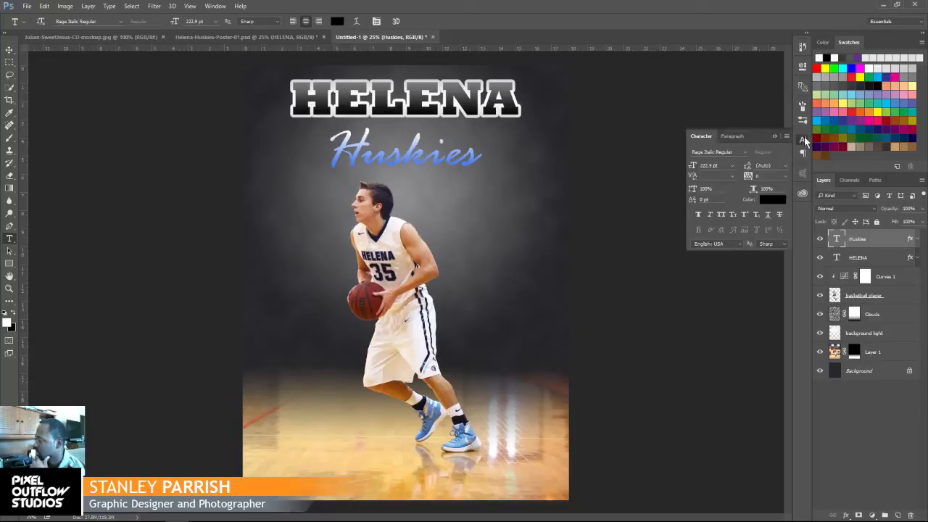
left_click(803, 139)
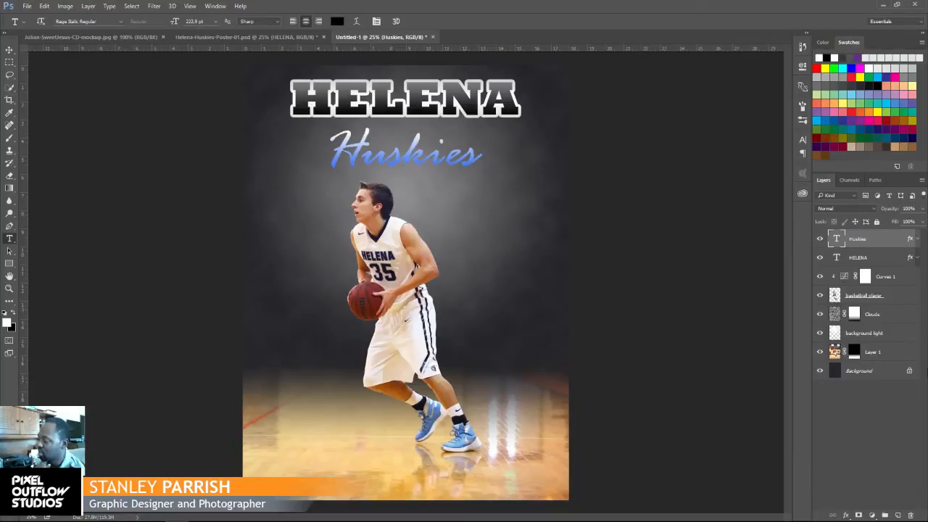
Add a black Multiply Drop Shadow to the Huskies text layer with 100% opacity, 9 px distance, 41% spread and 13 px size
double_click(909, 240)
left_click_drag(487, 228, 788, 78)
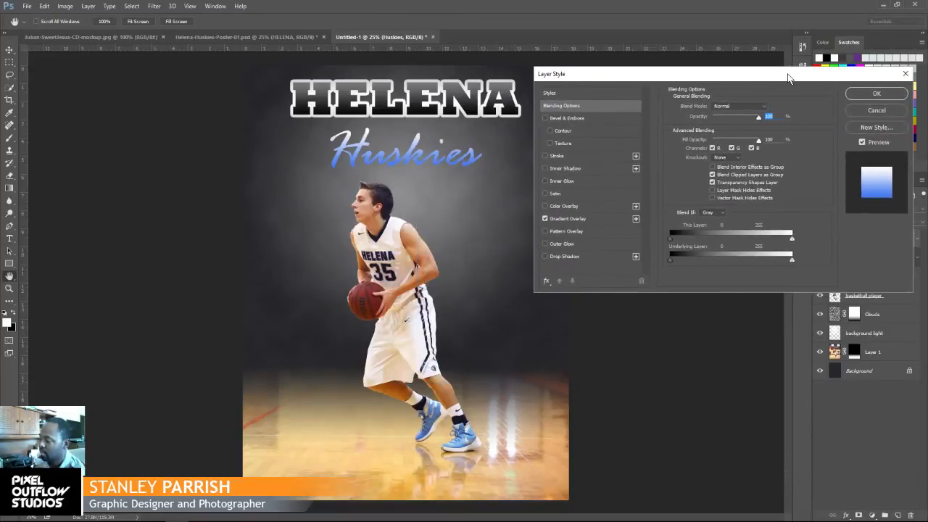
left_click(570, 258)
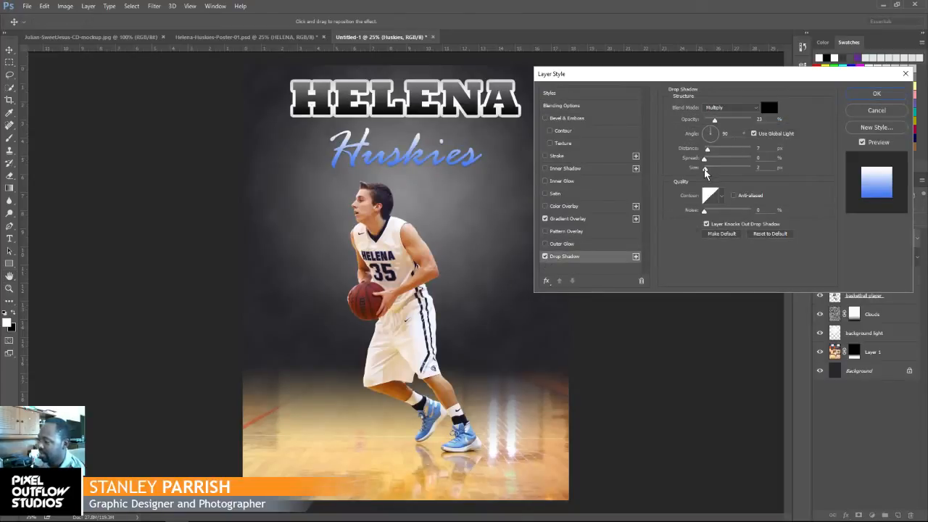
mouse_move(705, 168)
left_mouse_down()
mouse_move(708, 159)
mouse_move(712, 168)
mouse_move(708, 150)
mouse_move(722, 159)
mouse_move(711, 172)
left_mouse_up()
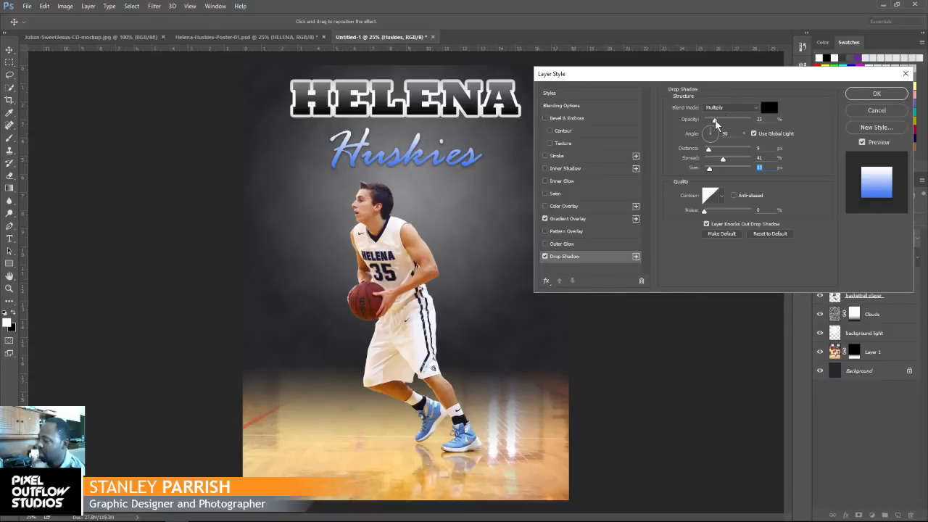
left_click_drag(715, 121, 757, 120)
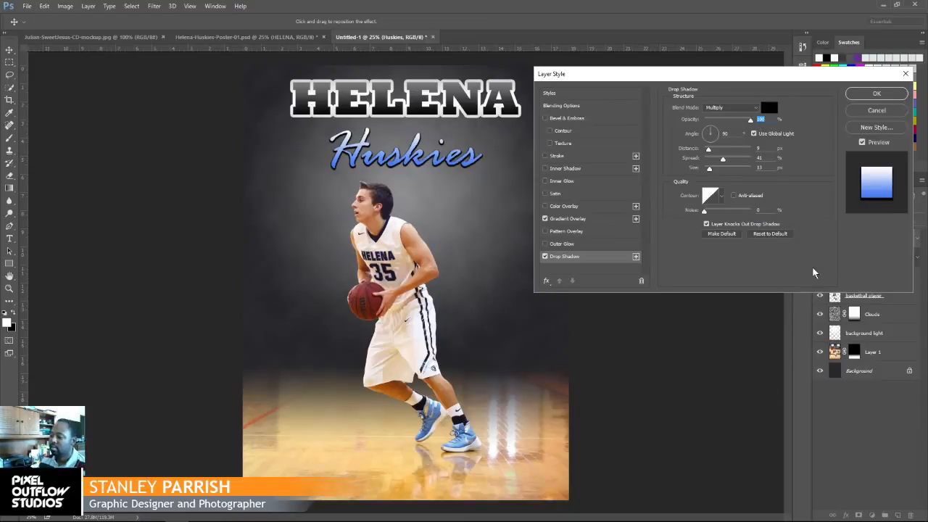
left_click_drag(767, 76, 767, 80)
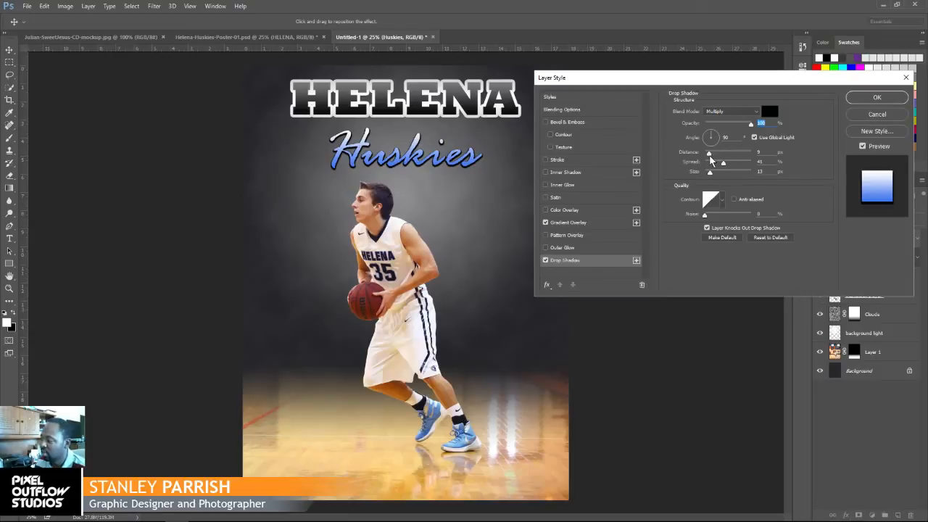
Refine the Huskies drop shadow to 8 px distance, 42% spread and 15 px size, and apply the layer style
mouse_move(709, 154)
left_mouse_down()
mouse_move(741, 154)
mouse_move(677, 160)
mouse_move(709, 145)
left_mouse_up()
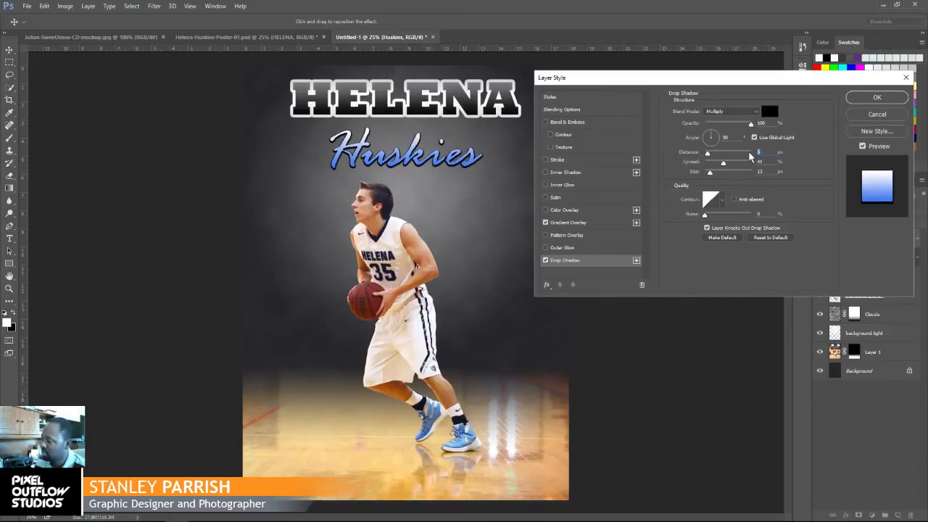
type("8")
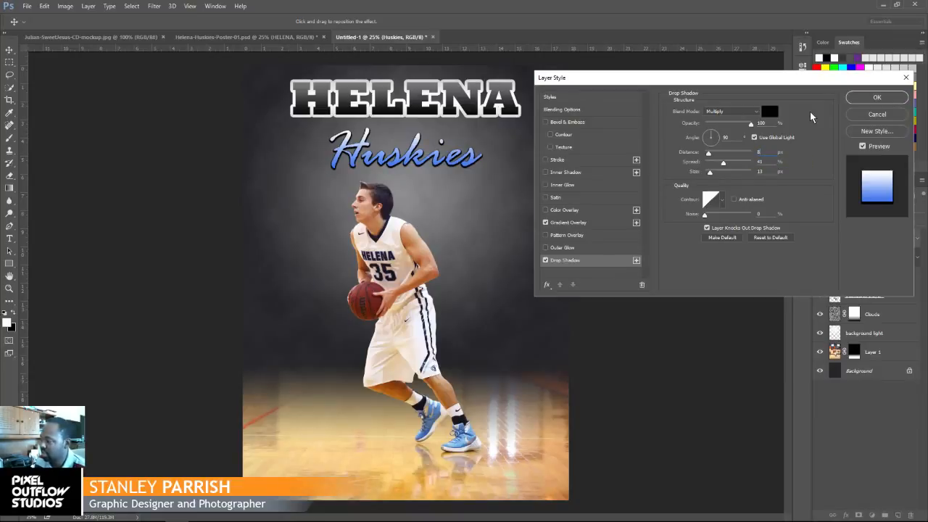
mouse_move(723, 163)
left_mouse_down()
mouse_move(716, 166)
mouse_move(733, 169)
mouse_move(713, 166)
mouse_move(724, 163)
left_mouse_up()
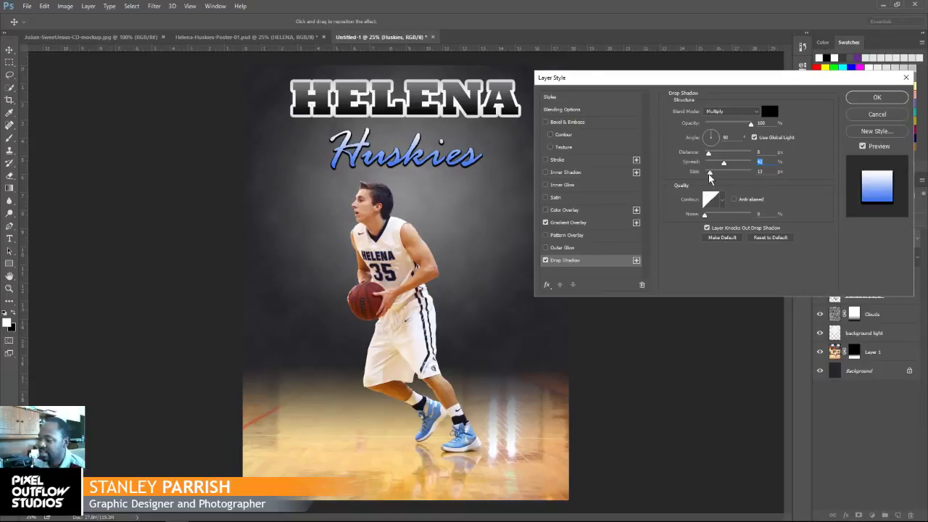
left_click_drag(709, 176, 720, 176)
mouse_move(710, 176)
left_mouse_down()
mouse_move(722, 176)
mouse_move(711, 176)
left_mouse_up()
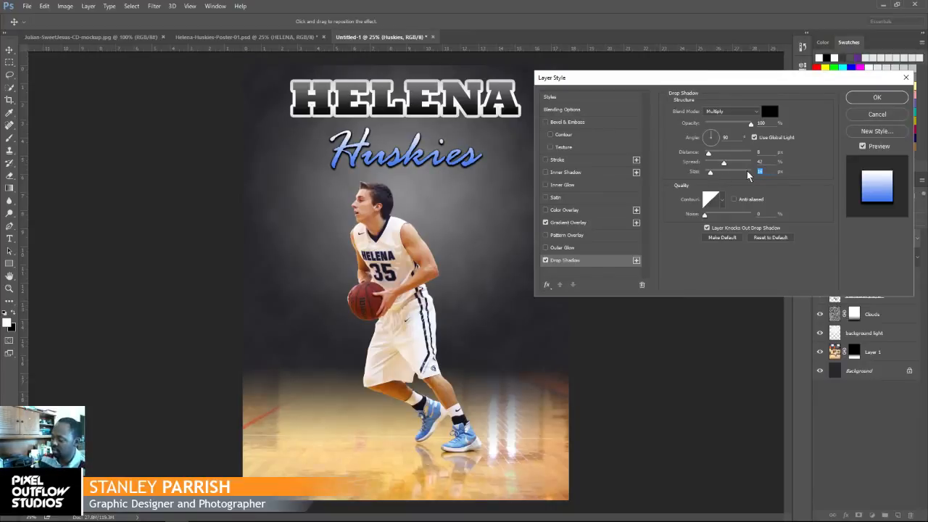
type("15")
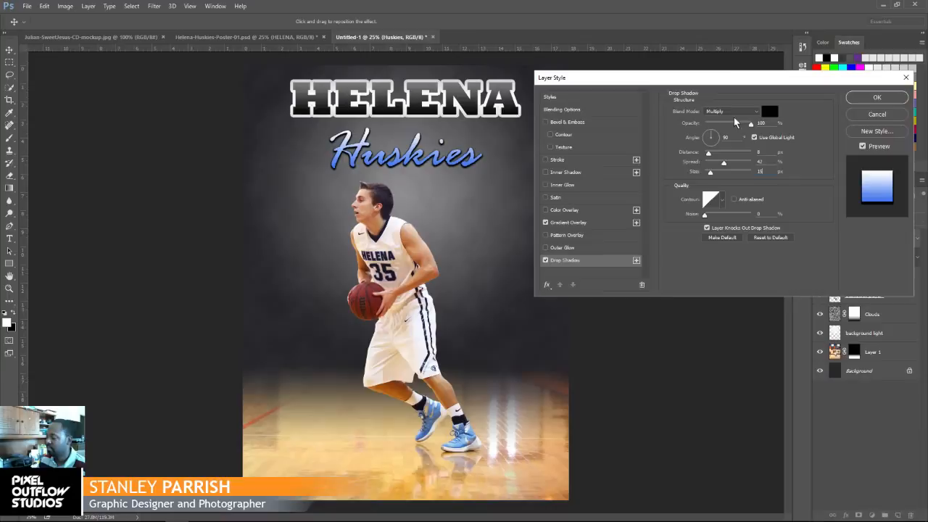
left_click(876, 98)
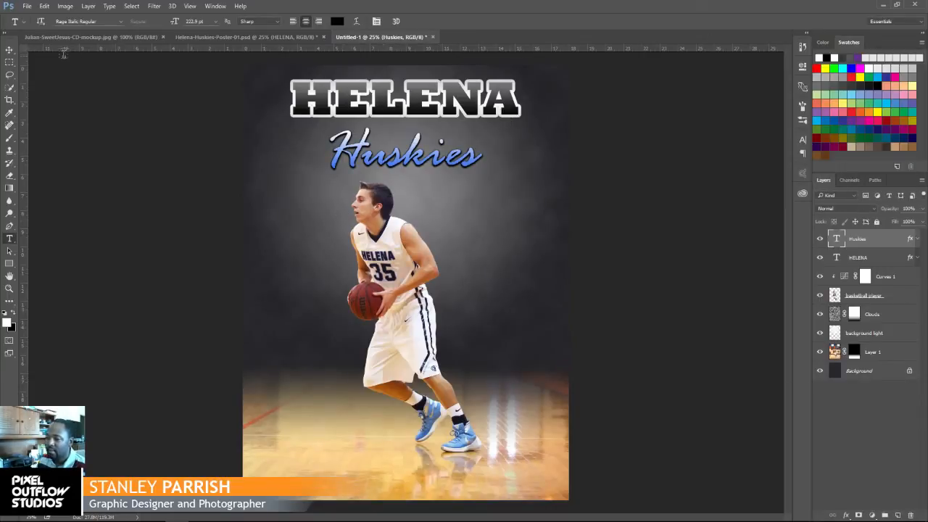
Compare the new poster's text, player and background brightness with the reference Helena-Huskies-Poster-01.psd
left_click(10, 50)
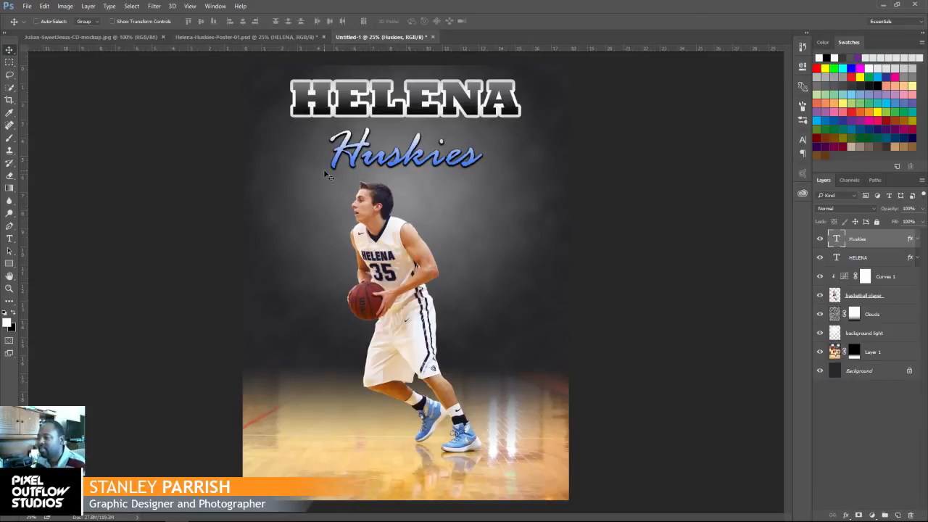
left_click(270, 39)
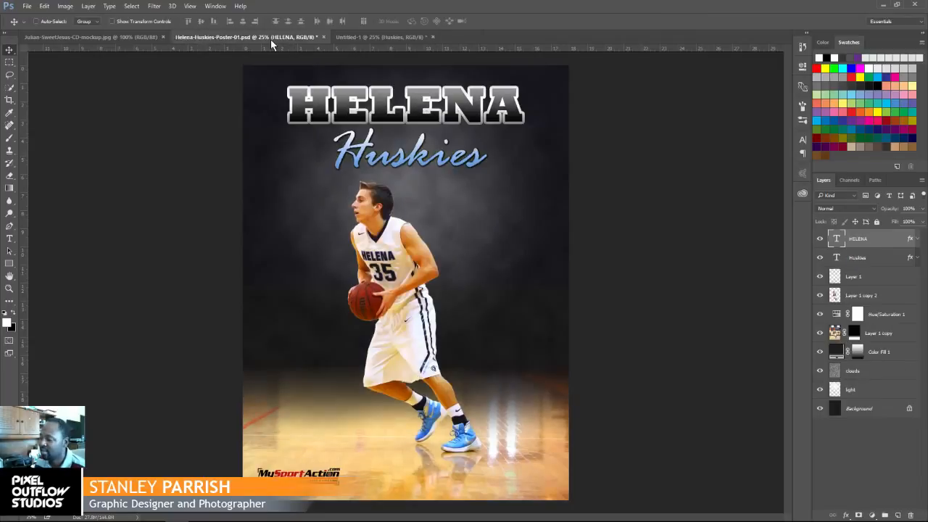
left_click(378, 37)
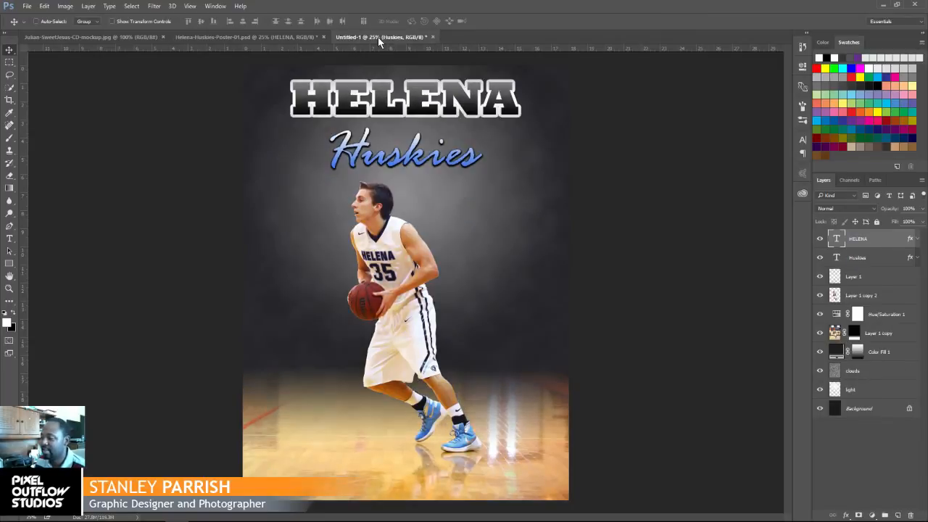
left_click(284, 38)
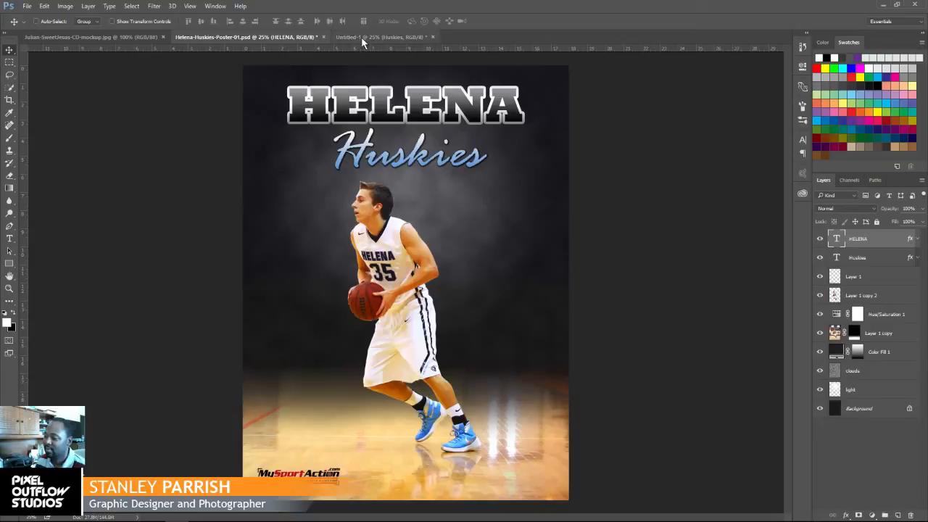
left_click(361, 37)
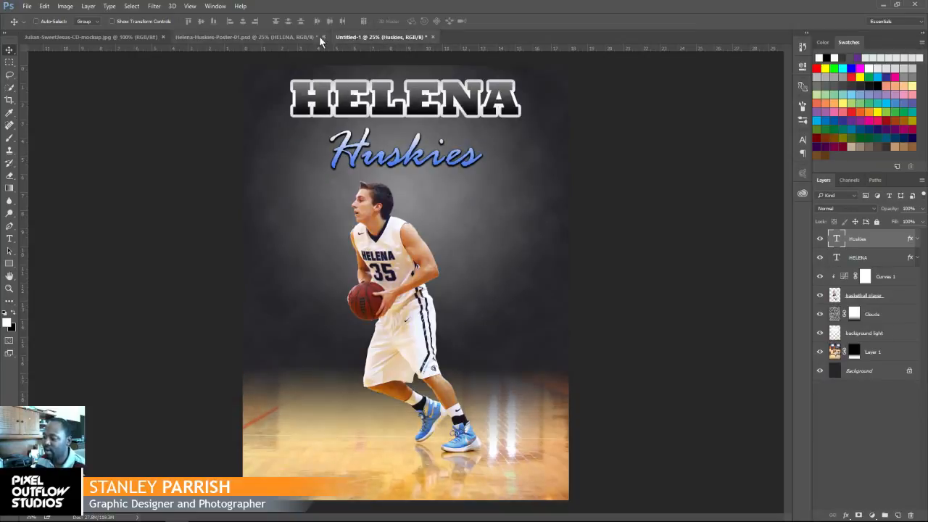
left_click(865, 281)
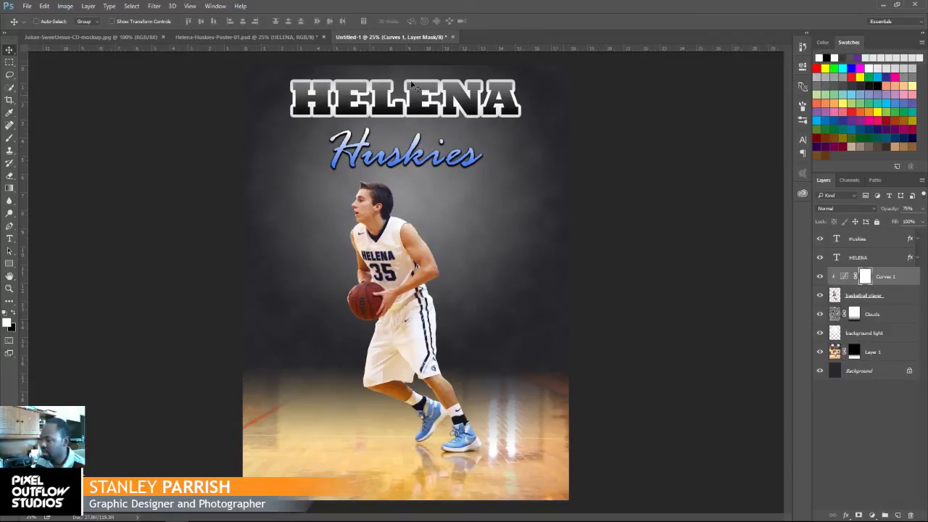
left_click(290, 36)
left_click(366, 40)
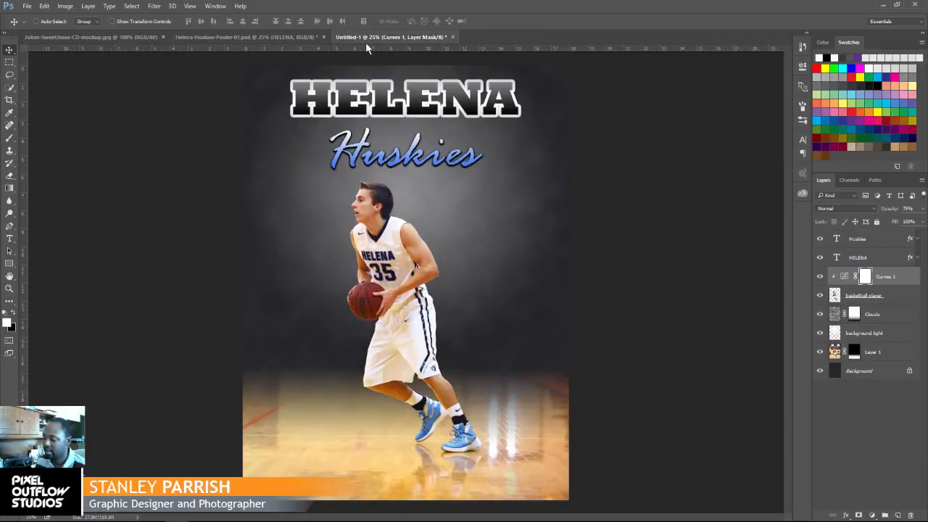
left_click(308, 36)
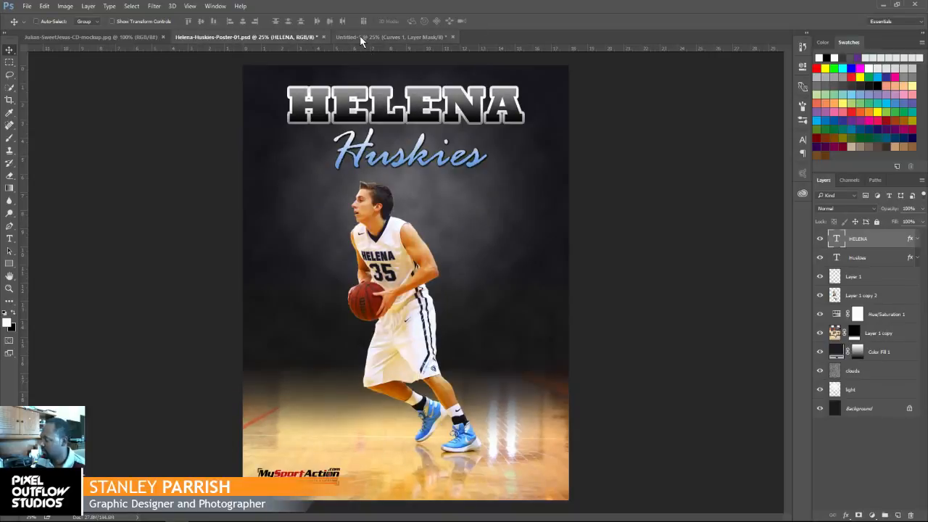
left_click(365, 37)
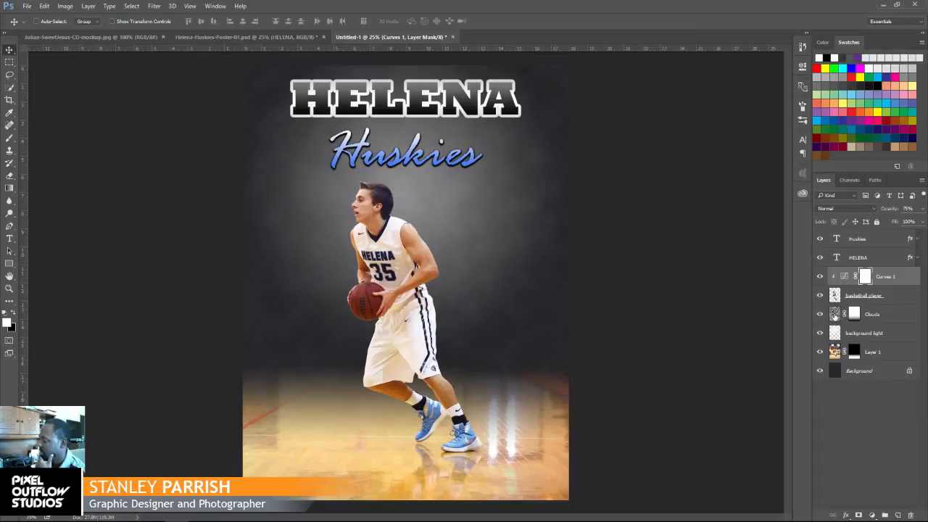
Add a Curves adjustment layer directly above the Clouds layer and pull the RGB curve's midpoint down slightly to darken the background
left_click(834, 315)
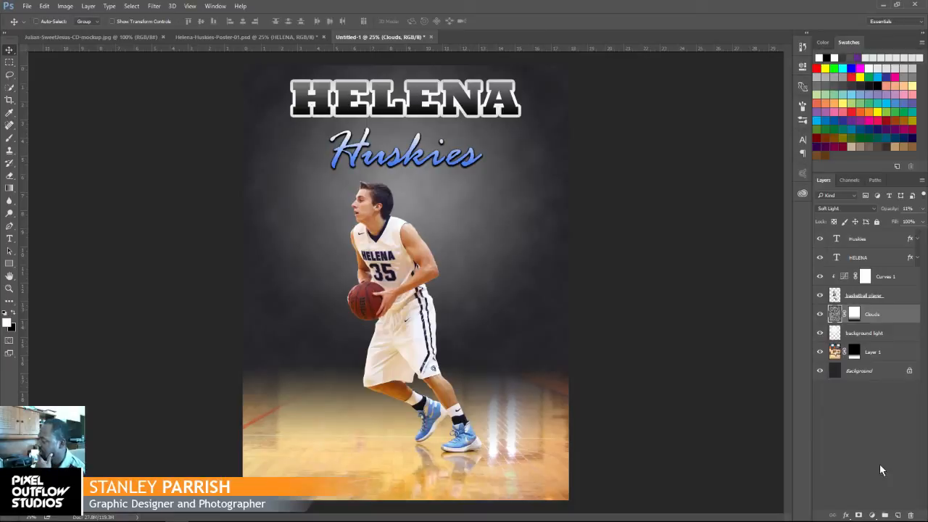
left_click(873, 516)
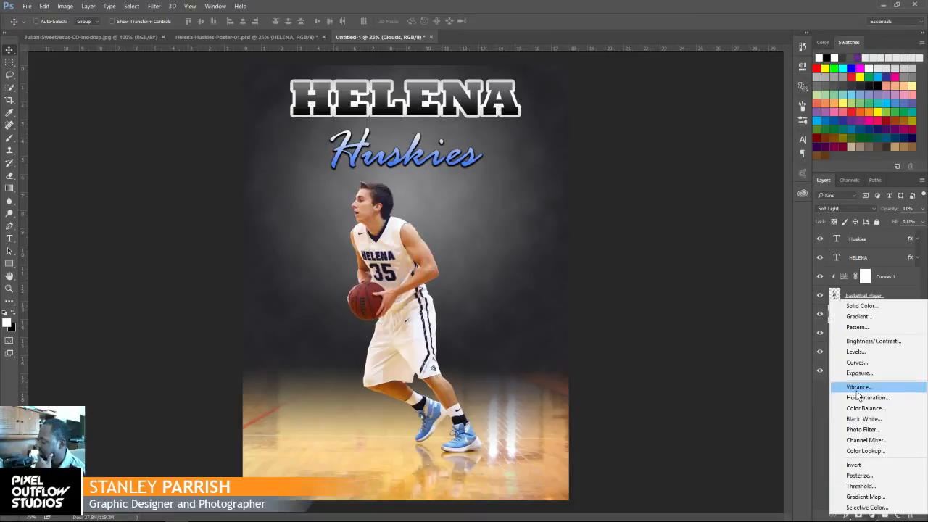
left_click(862, 363)
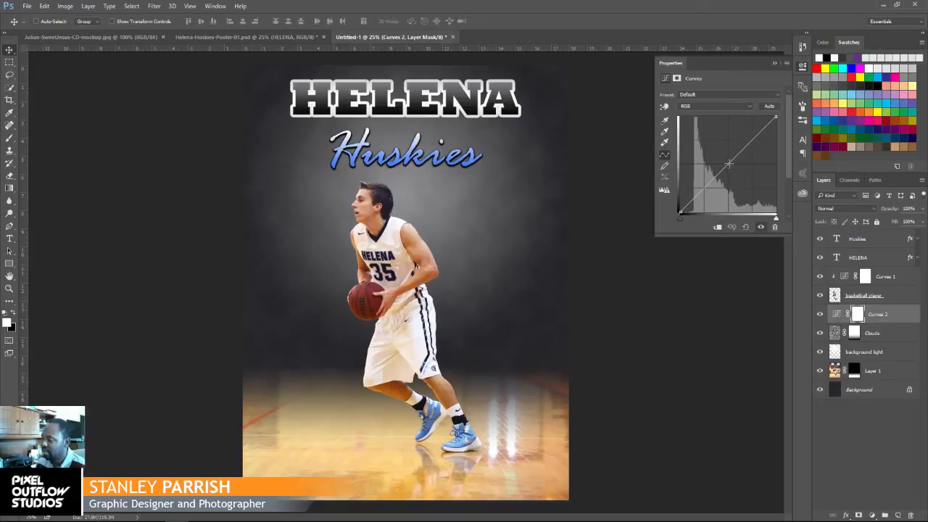
left_click_drag(728, 164, 727, 173)
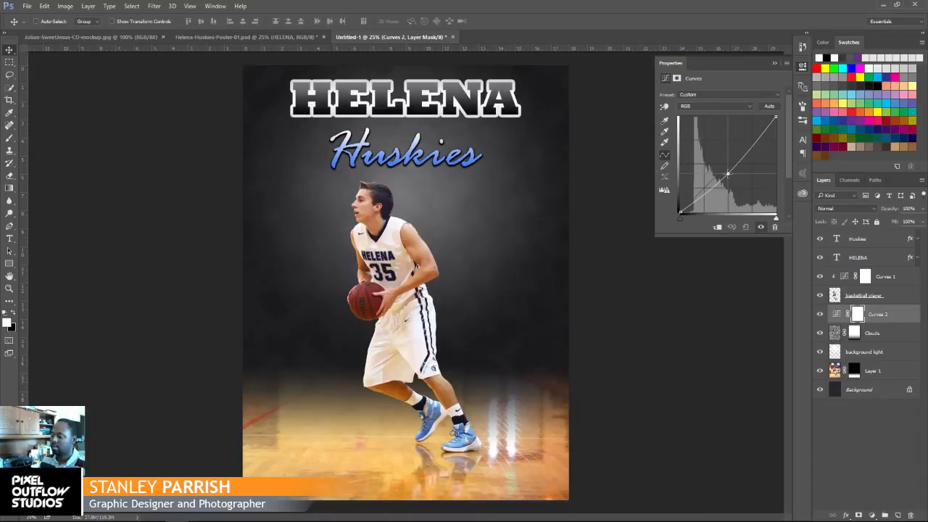
left_click(773, 64)
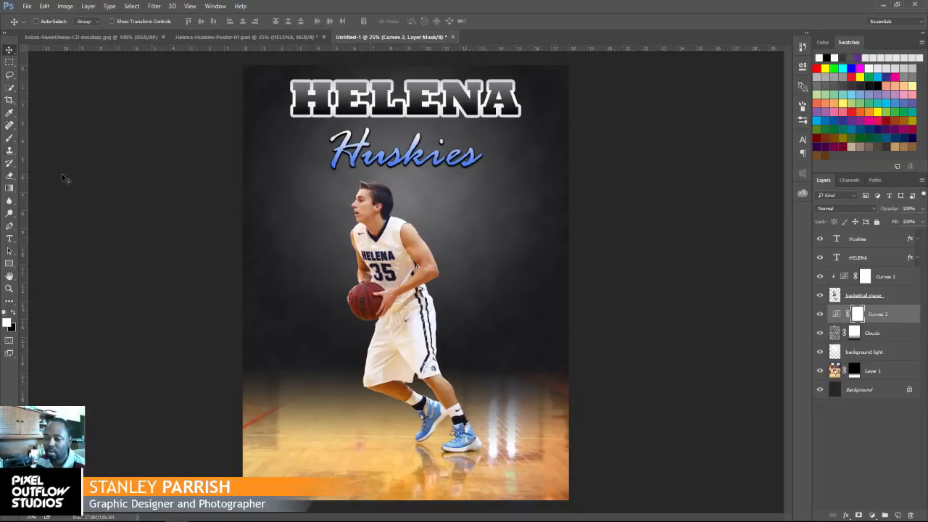
Compare the poster with and without the Curves 2 adjustment, and paint black on its mask over the court floor with a large soft brush
left_click(9, 139)
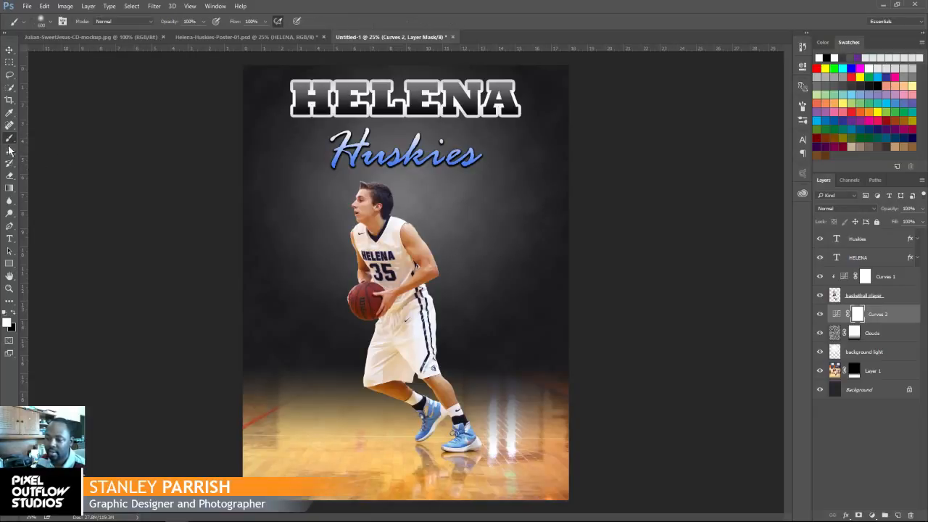
left_click(13, 311)
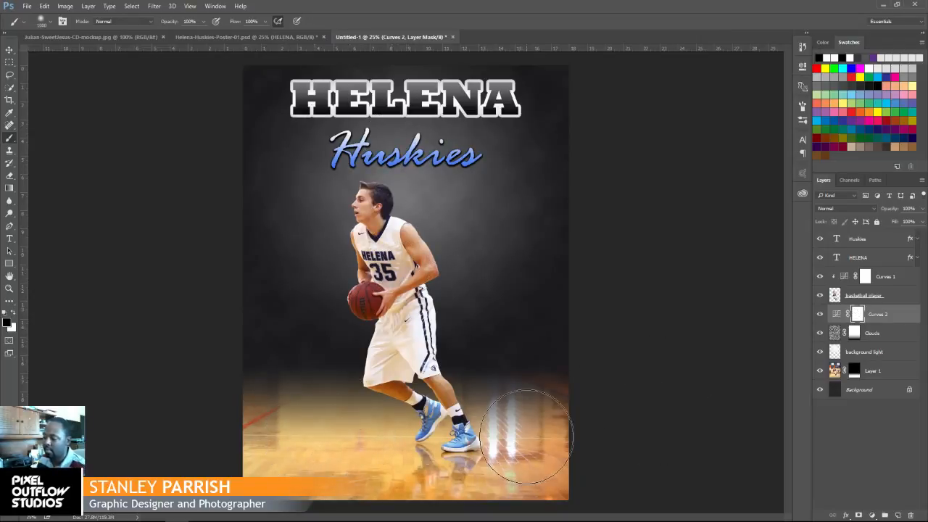
left_click(819, 313)
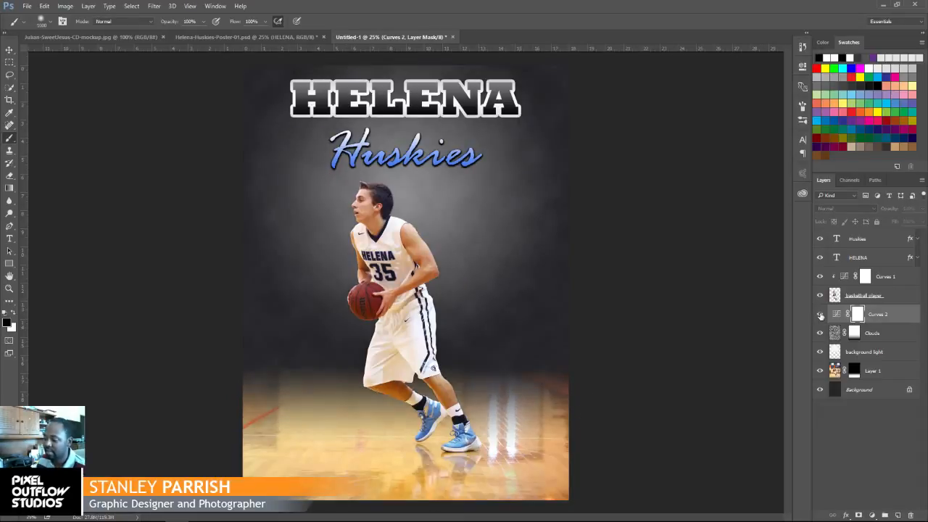
left_click(819, 314)
left_click(819, 314)
left_click(819, 313)
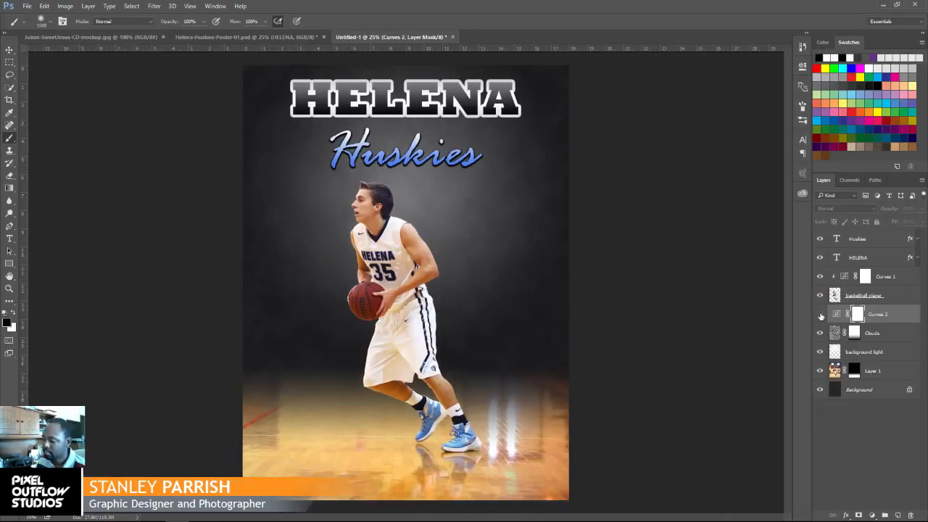
left_click(820, 314)
left_click(820, 314)
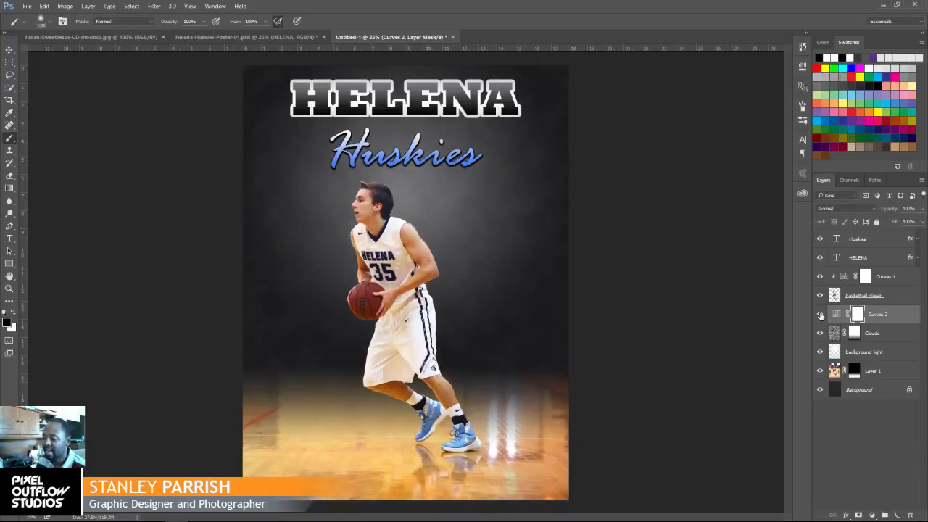
left_click(820, 314)
left_click(820, 314)
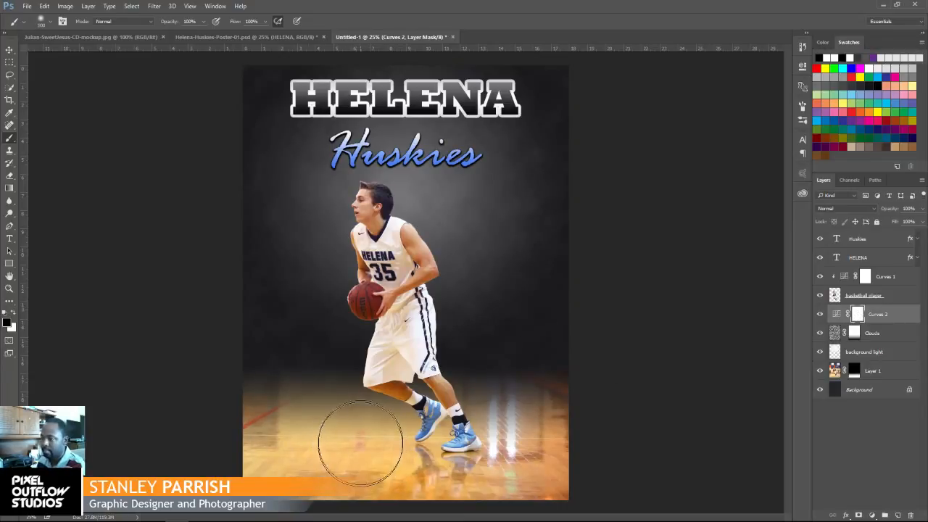
mouse_move(322, 439)
left_mouse_down()
mouse_move(420, 451)
mouse_move(343, 452)
mouse_move(438, 442)
mouse_move(358, 454)
mouse_move(469, 438)
mouse_move(389, 451)
mouse_move(496, 447)
mouse_move(444, 454)
mouse_move(542, 436)
mouse_move(333, 442)
mouse_move(439, 443)
mouse_move(312, 450)
mouse_move(333, 463)
mouse_move(384, 464)
mouse_move(225, 479)
mouse_move(467, 479)
mouse_move(361, 463)
mouse_move(548, 466)
mouse_move(474, 474)
mouse_move(459, 470)
mouse_move(526, 465)
mouse_move(473, 460)
mouse_move(525, 456)
mouse_move(428, 467)
mouse_move(519, 457)
mouse_move(363, 464)
mouse_move(459, 463)
mouse_move(236, 447)
mouse_move(484, 462)
mouse_move(422, 481)
mouse_move(571, 451)
mouse_move(394, 456)
mouse_move(425, 448)
mouse_move(258, 445)
mouse_move(531, 452)
mouse_move(488, 461)
mouse_move(530, 451)
left_mouse_up()
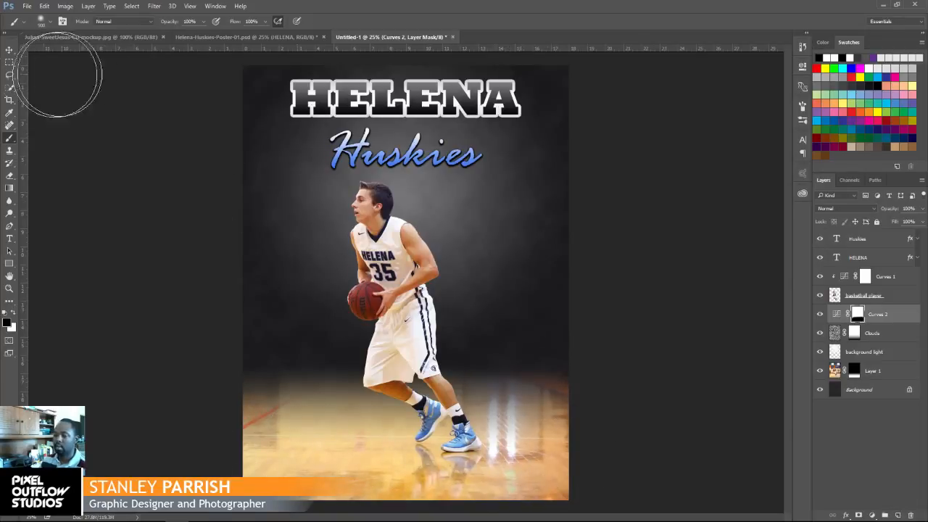
left_click(9, 50)
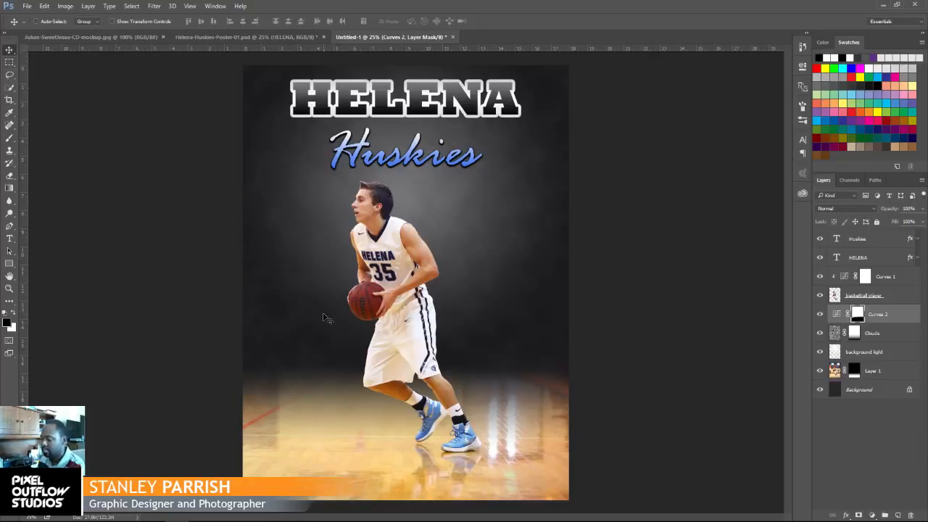
Select the HELENA text layer in the new poster and compare the layout with the reference Helena-Huskies-Poster-01.psd
key("ctrl+minus")
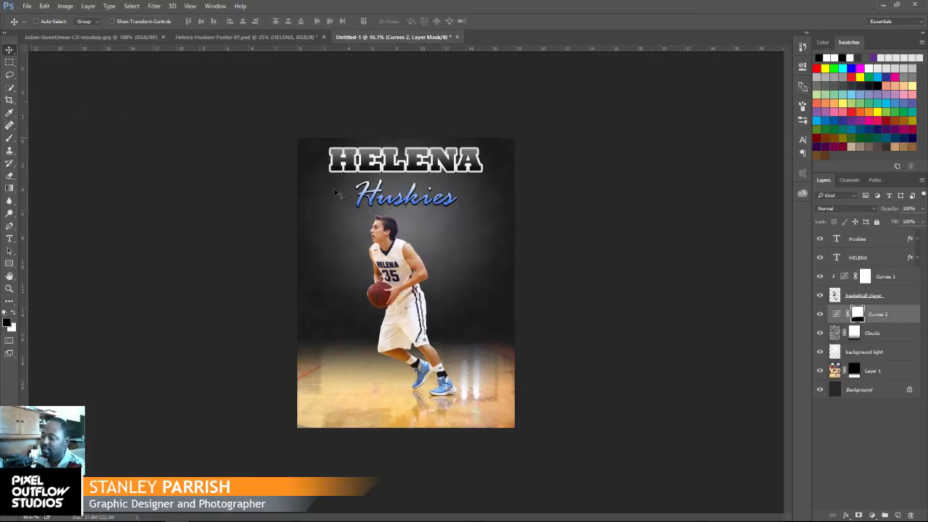
left_click(859, 260)
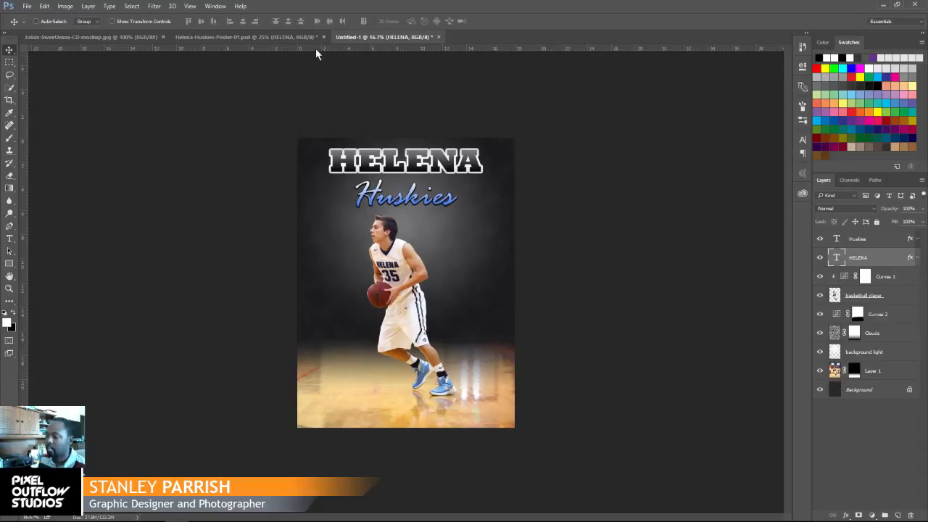
left_click(296, 36)
left_click(374, 33)
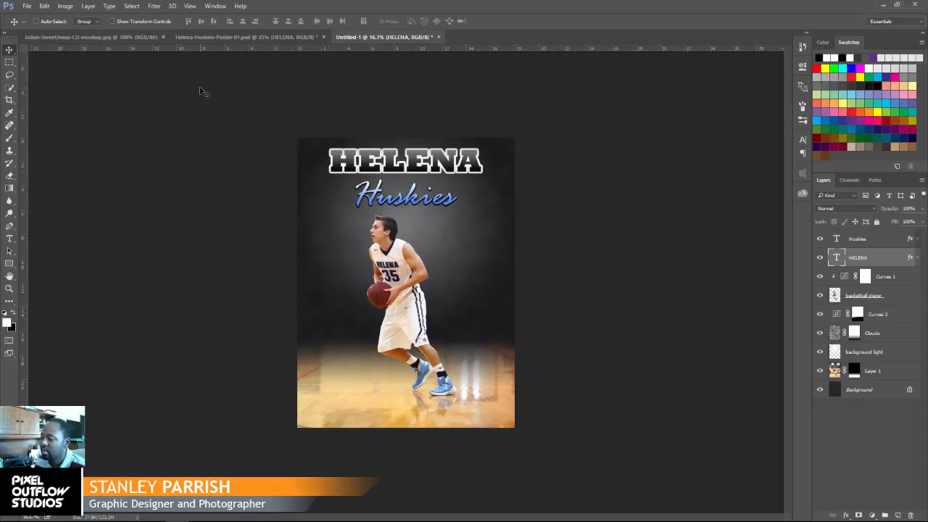
Open the white studio logo pixel-outflow-studios-logo-whi.png from the Slizzie > My Personal Projects > My Logo folder on New Volume (E:)
left_click(27, 6)
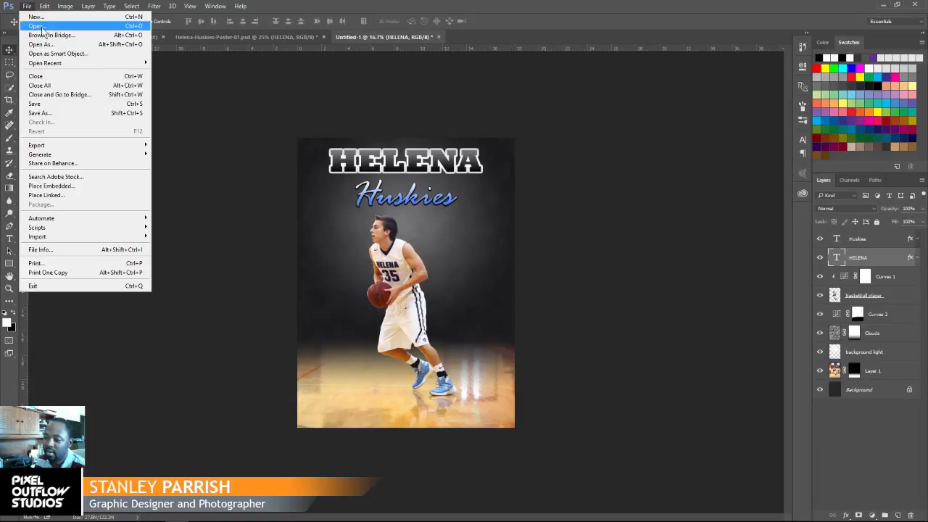
left_click(36, 26)
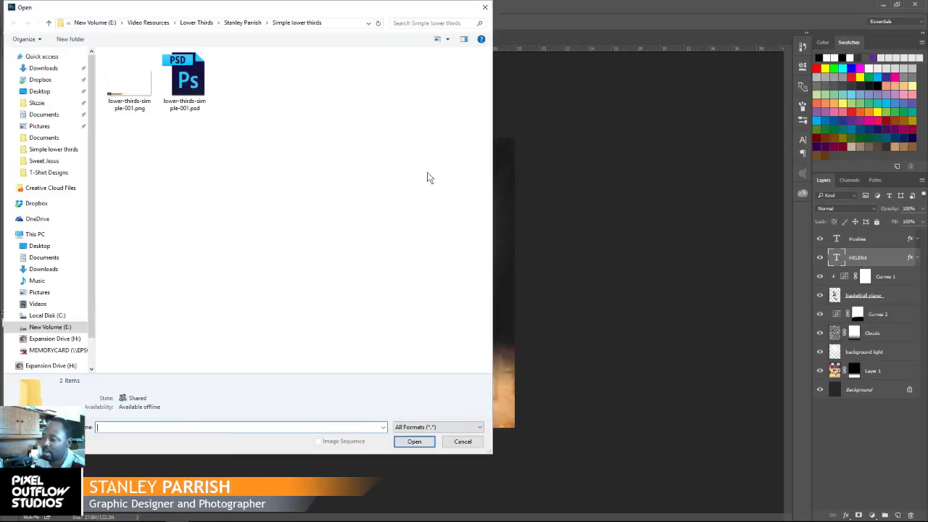
left_click(95, 22)
double_click(125, 189)
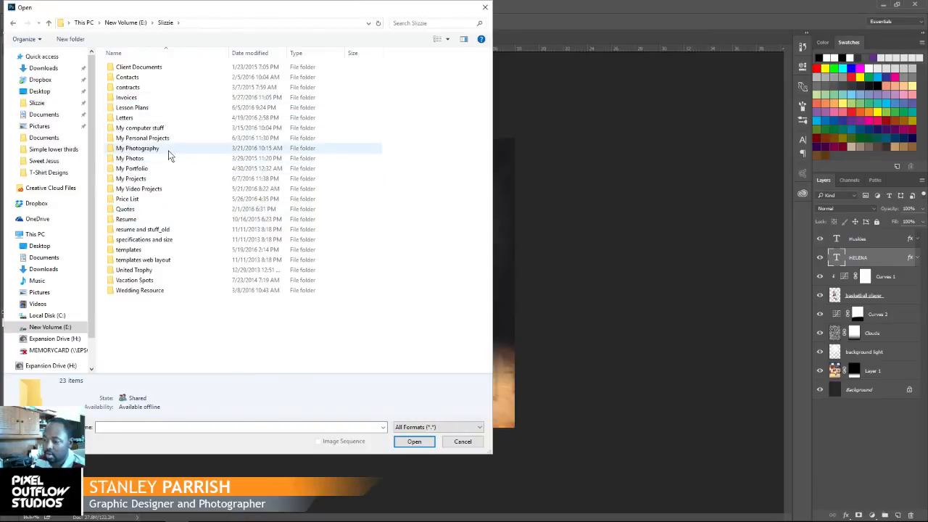
double_click(148, 138)
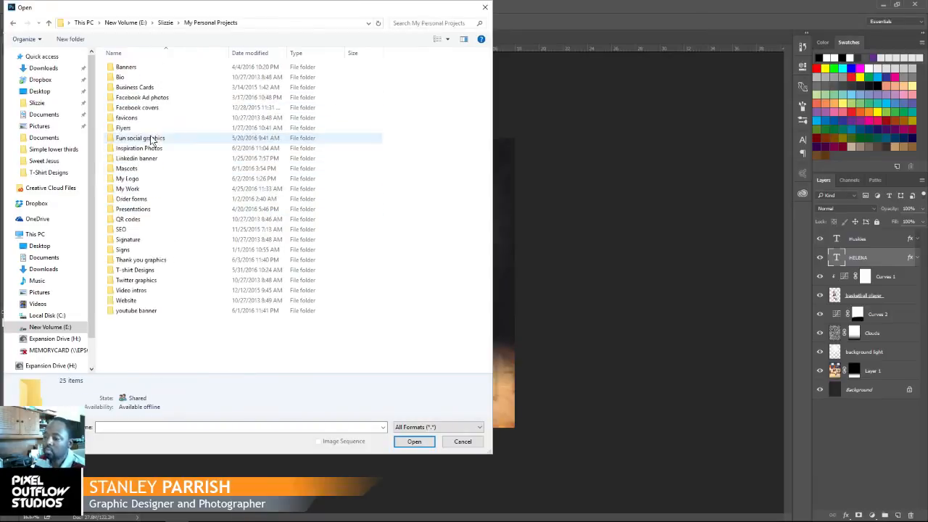
double_click(129, 179)
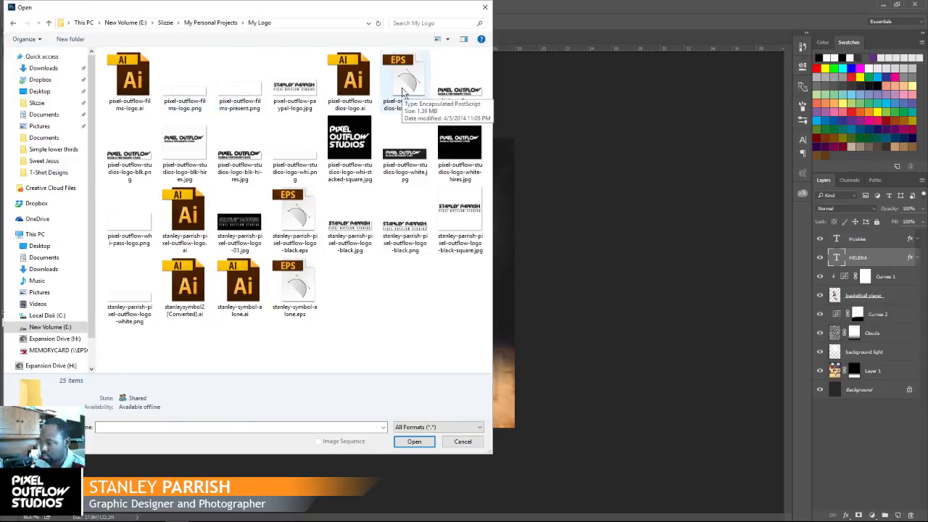
left_click(293, 158)
left_click(414, 441)
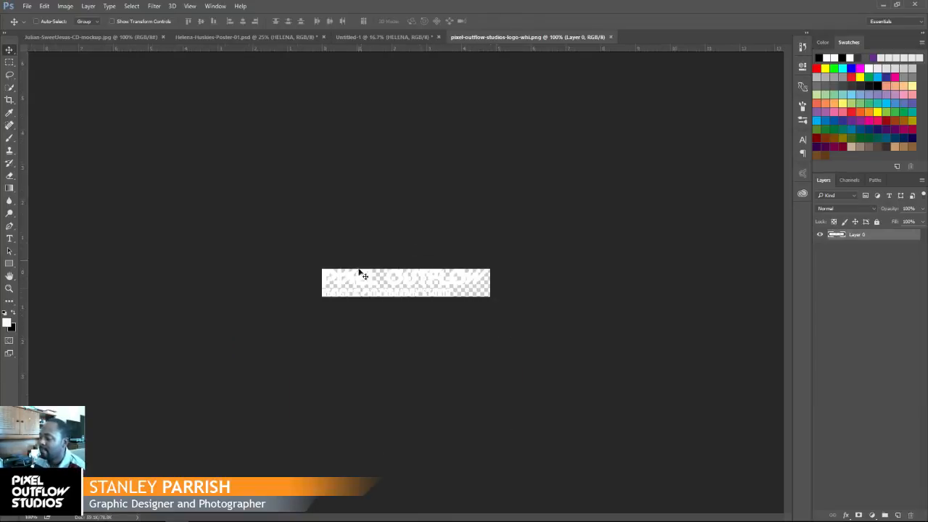
Copy the white Pixel Outflow logo into the poster above the HELENA layer, enlarge it and place it in the lower-left corner of the court floor
left_click_drag(390, 283, 378, 410)
key("ctrl+t")
left_click(422, 26)
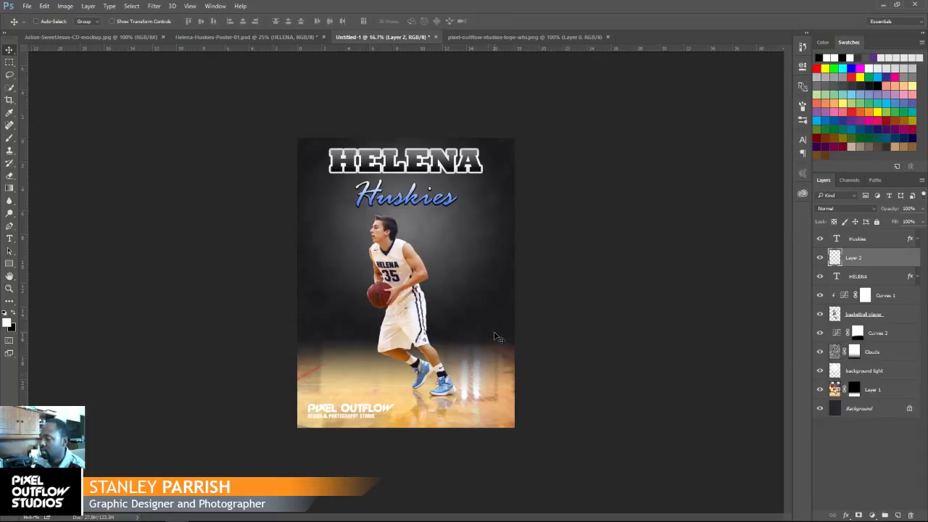
Compare the poster and its logo with the reference Helena-Huskies-Poster-01.psd, and review the whole composition at smaller and larger view sizes
left_click(253, 37)
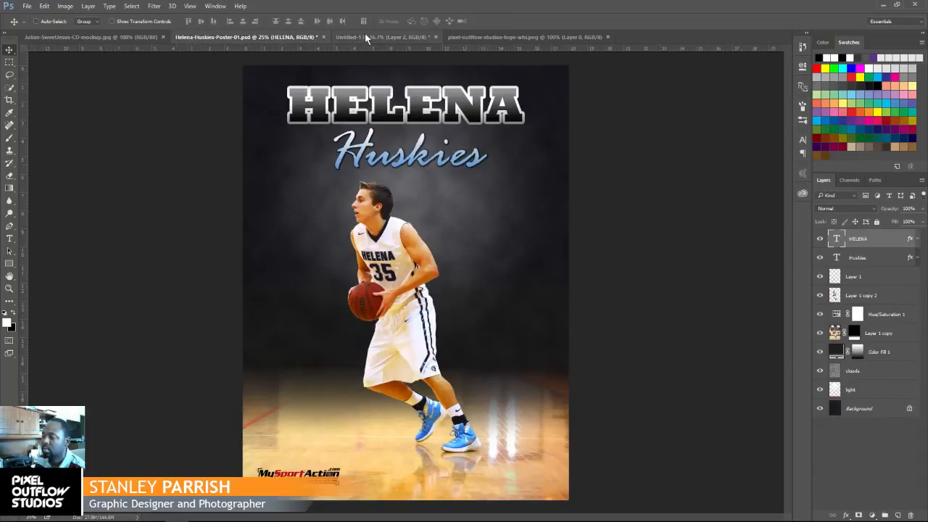
left_click(366, 38)
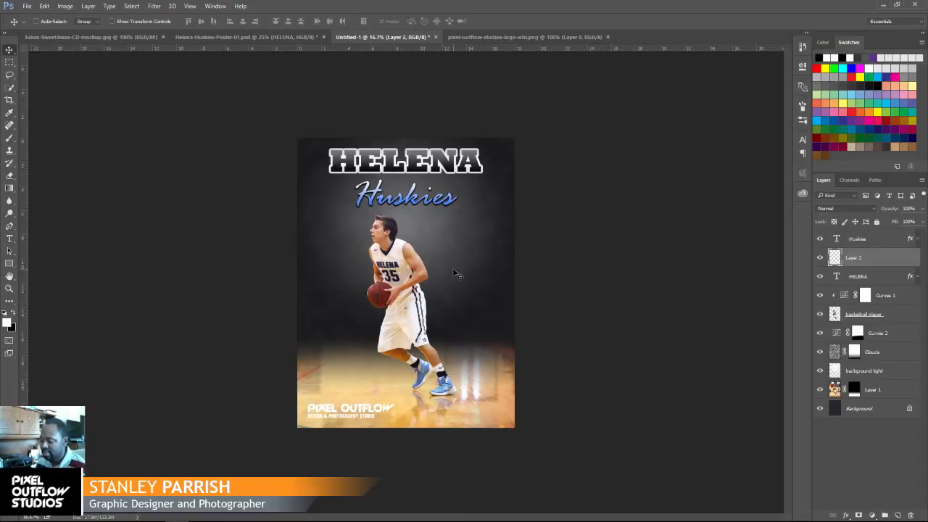
key("ctrl+minus")
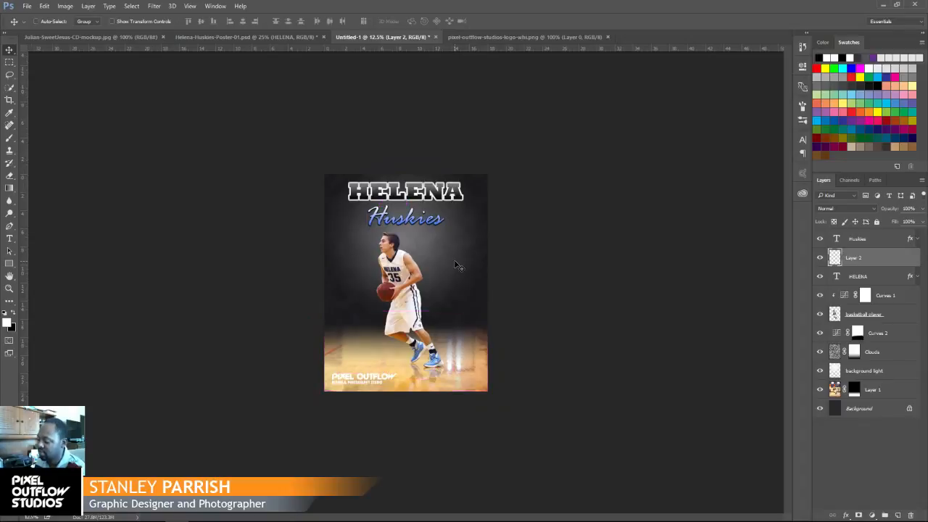
key("ctrl+plus")
key("ctrl+plus")
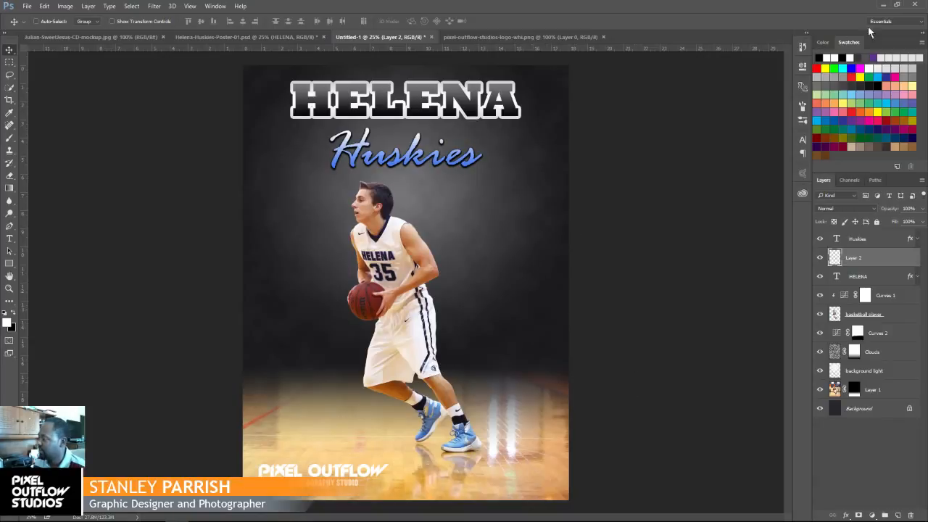
Minimize the poster, view the Facebook page's Video Library in the browser, and bring up the Open Broadcaster Software window
left_click(884, 6)
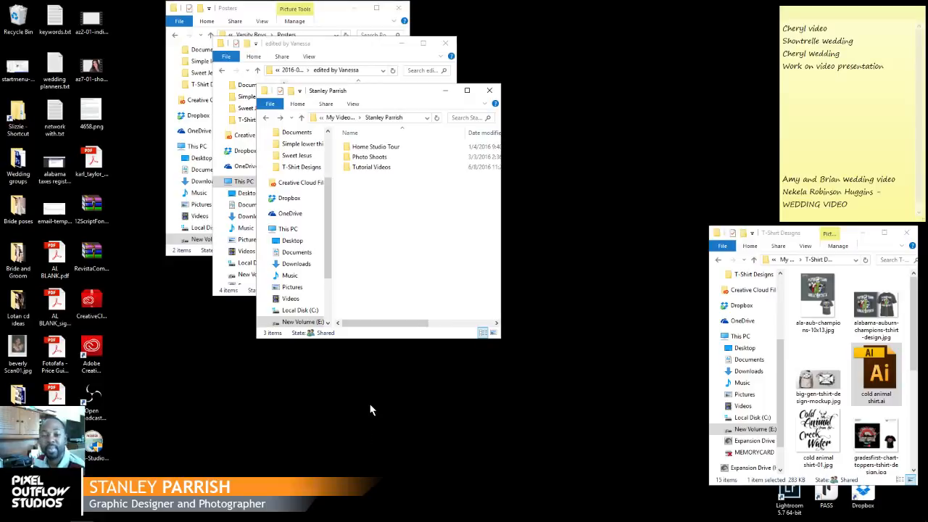
left_click(155, 516)
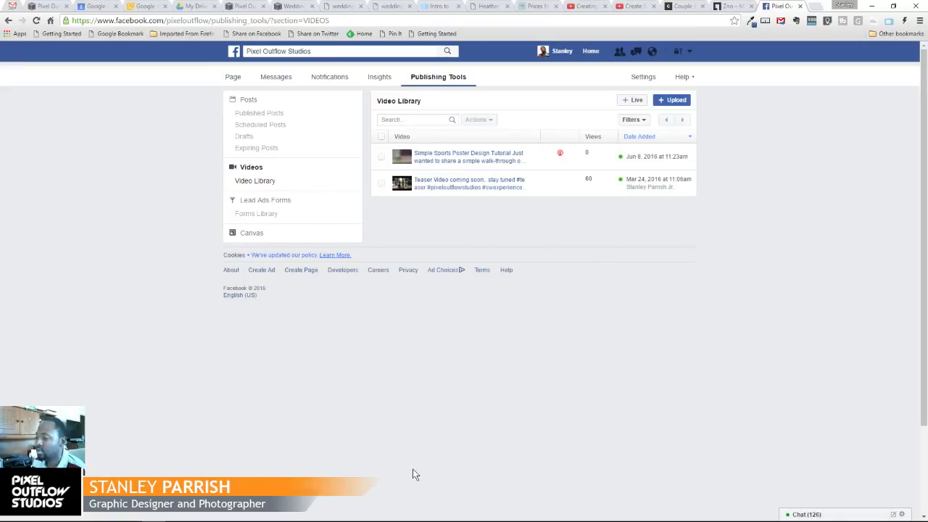
mouse_move(412, 518)
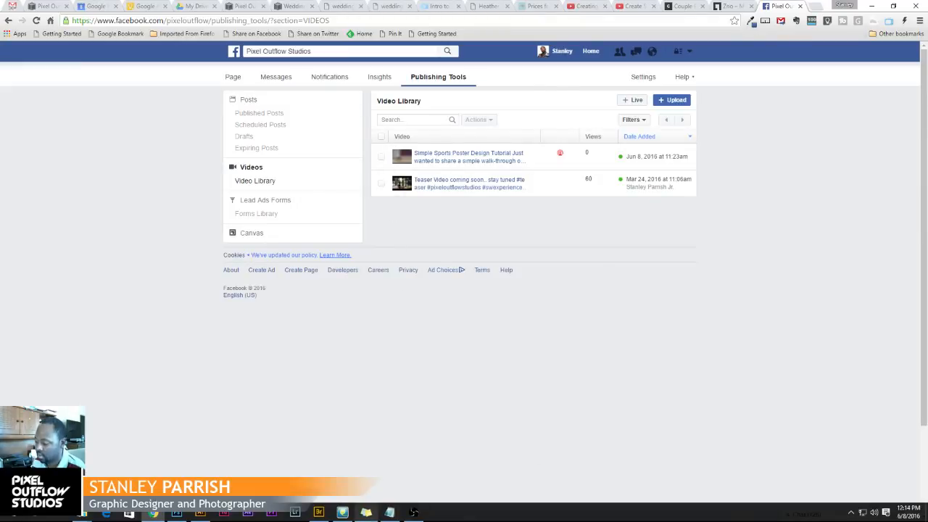
mouse_move(366, 512)
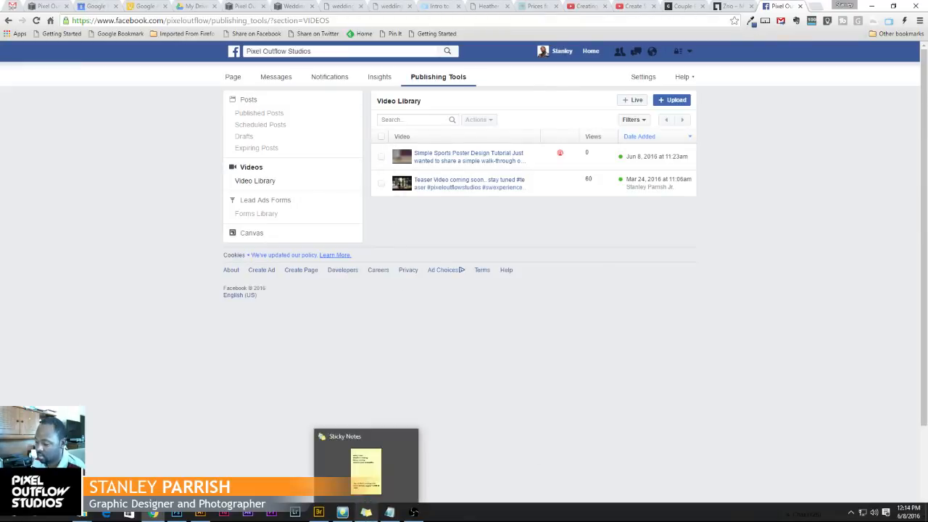
left_click(414, 514)
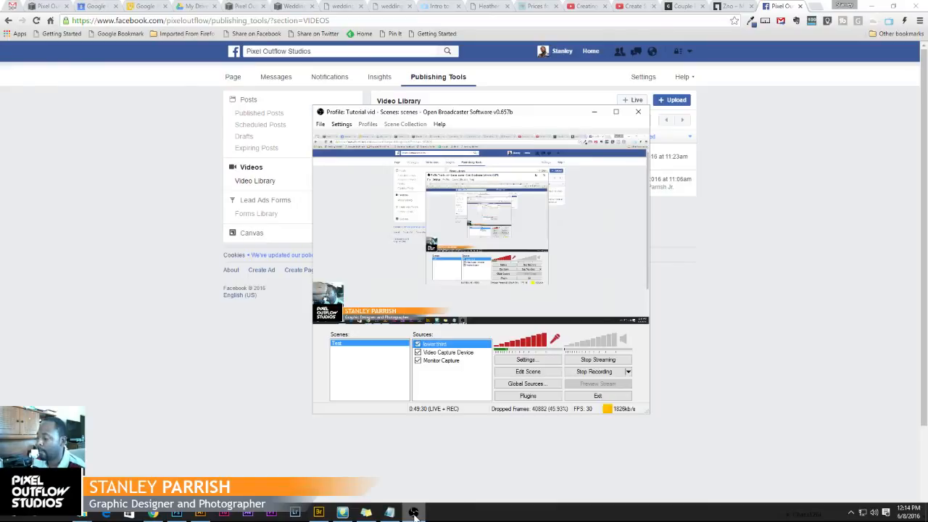